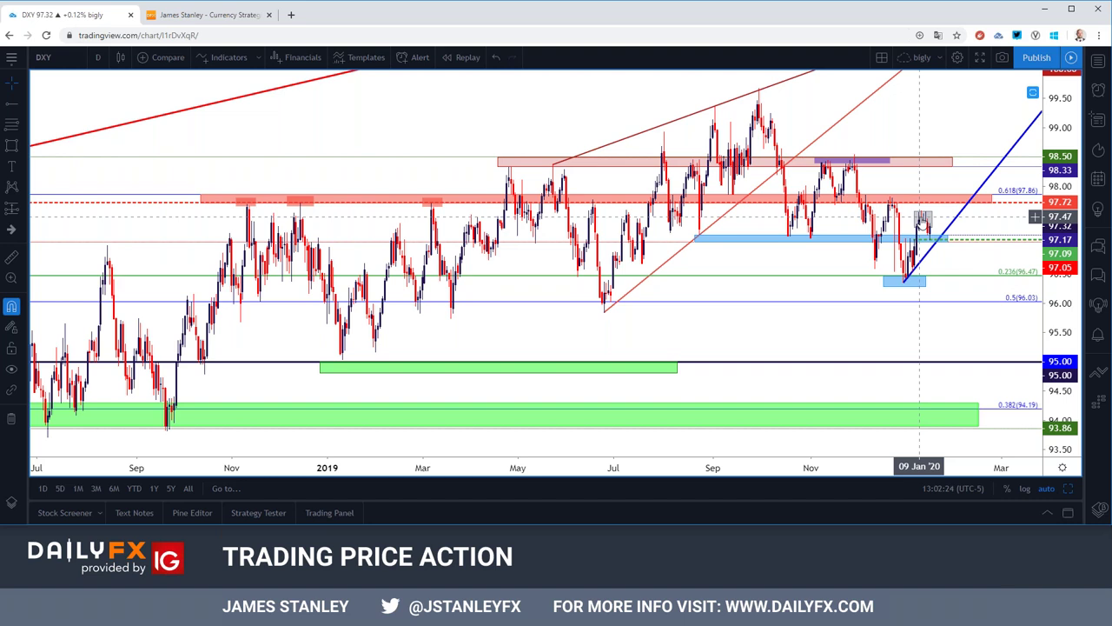
View the DXY chart on the 1-hour timeframe around the dashed support line, and bring up the 4-hour timeframe.
{"action": "left_click", "coordinate": [97, 57]}
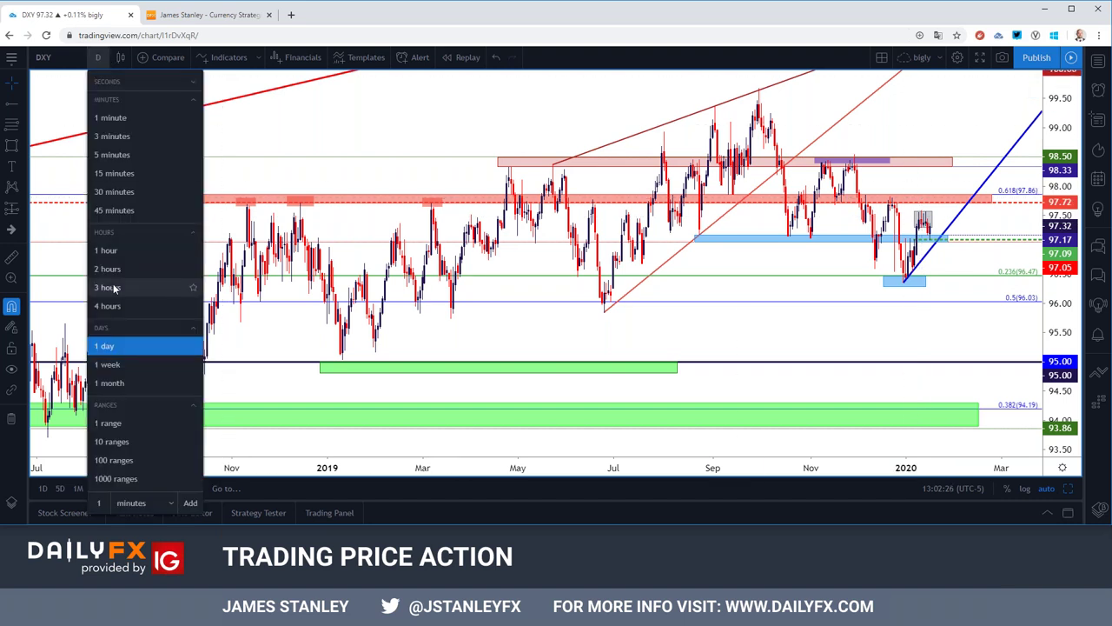
{"action": "left_click", "coordinate": [117, 252]}
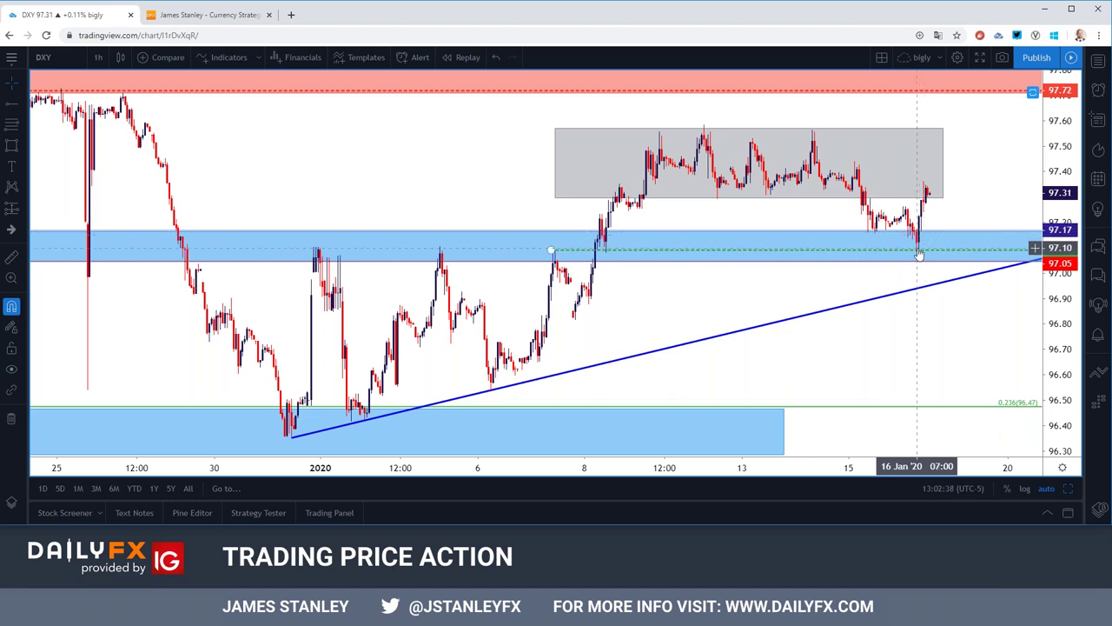
{"action": "left_click", "coordinate": [551, 252]}
{"action": "left_click", "coordinate": [99, 57]}
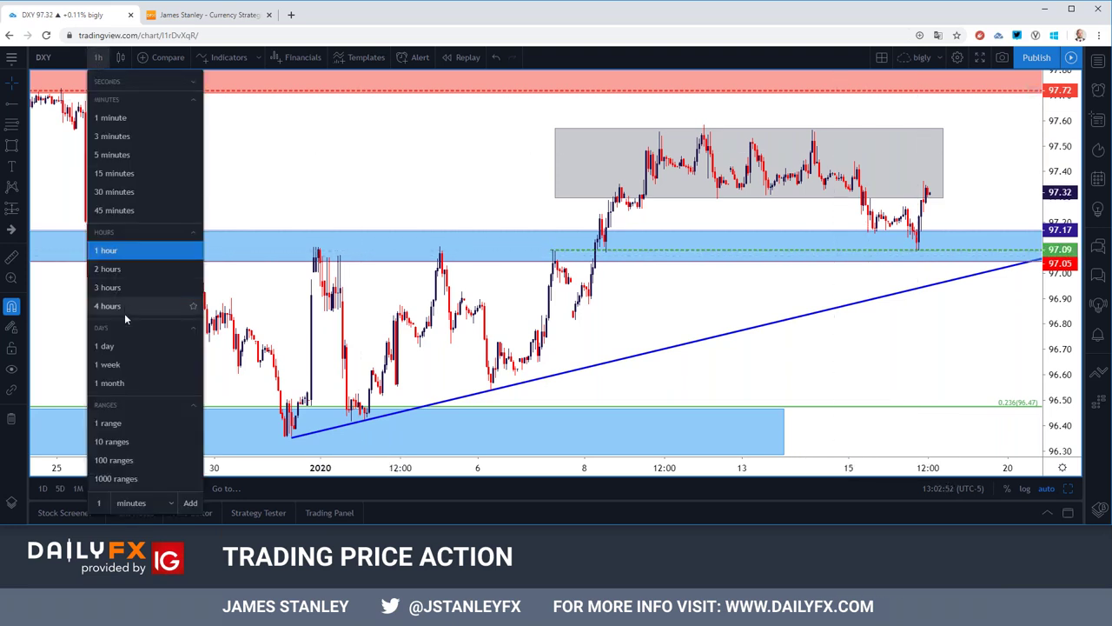
{"action": "left_click", "coordinate": [107, 305]}
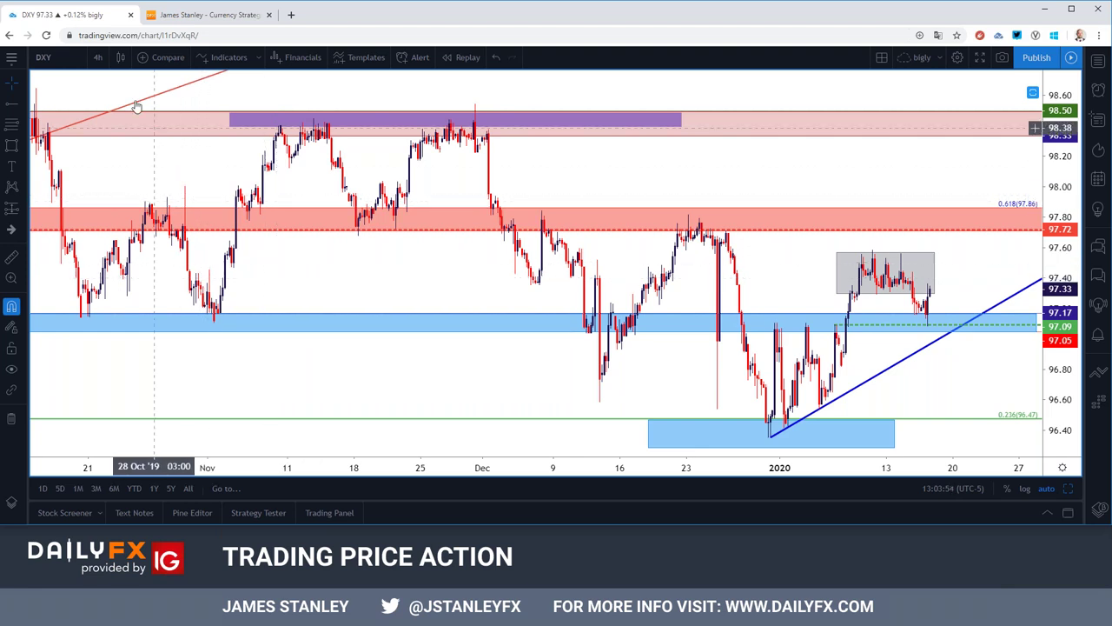
Switch the DXY chart to the weekly timeframe and examine the price swings from 2017 to 2020.
{"action": "left_click", "coordinate": [97, 59]}
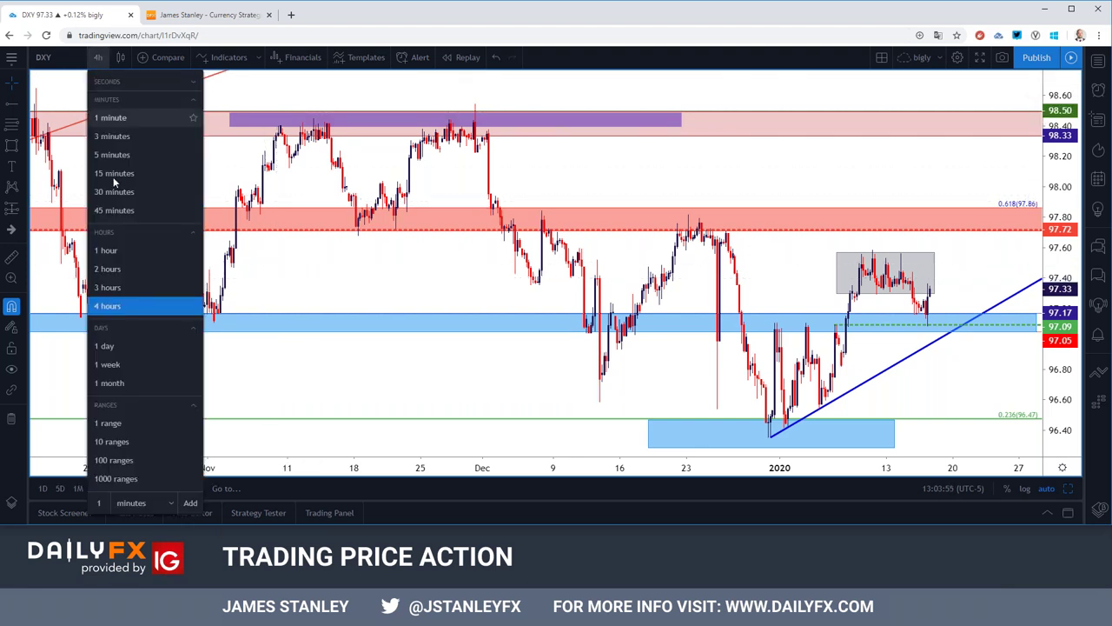
{"action": "left_click", "coordinate": [130, 363]}
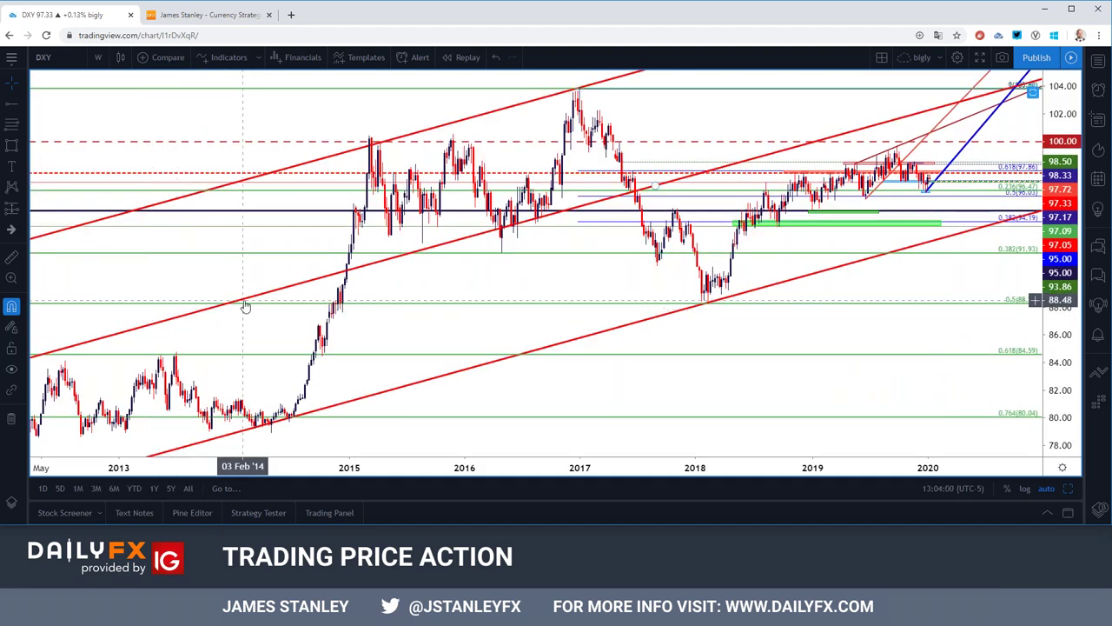
{"action": "scroll", "coordinate": [245, 305], "scroll_direction": "up", "scroll_amount": 5}
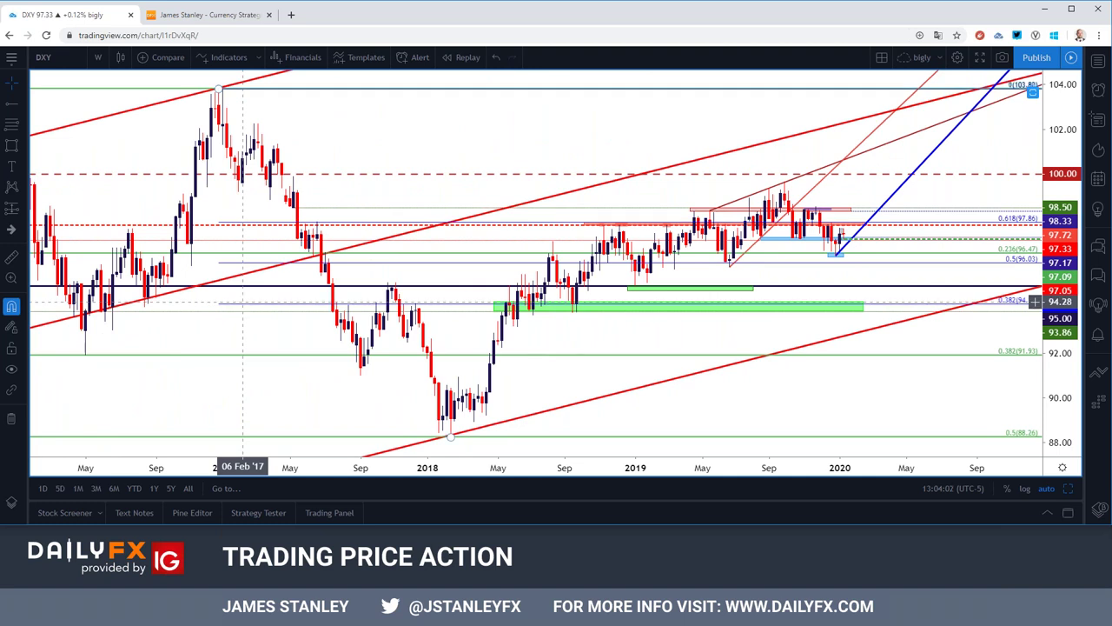
{"action": "scroll", "coordinate": [245, 306], "scroll_direction": "up", "scroll_amount": 1}
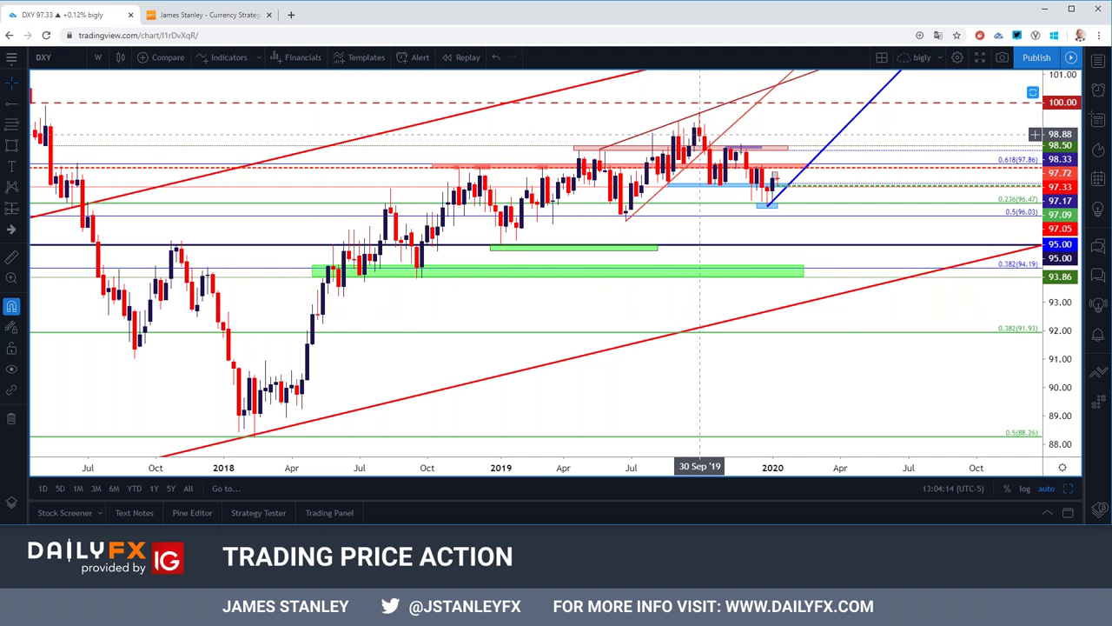
Return the chart to the daily timeframe and examine the June 2019 low where the rising red trendline starts.
{"action": "left_click", "coordinate": [97, 57]}
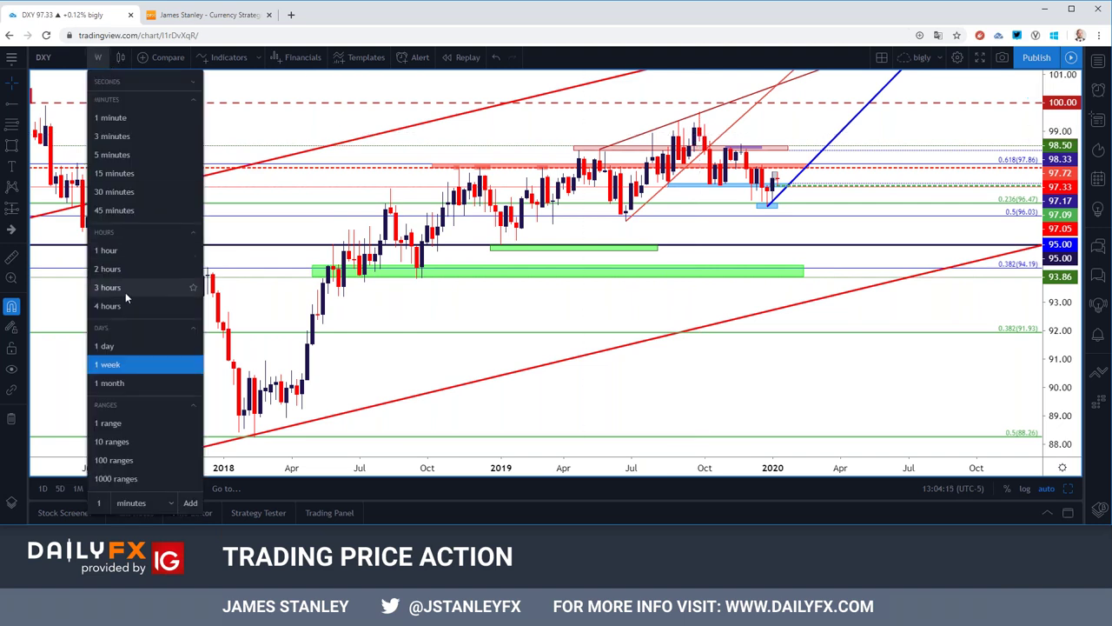
{"action": "left_click", "coordinate": [125, 346]}
{"action": "scroll", "coordinate": [391, 290], "scroll_direction": "down", "scroll_amount": 3}
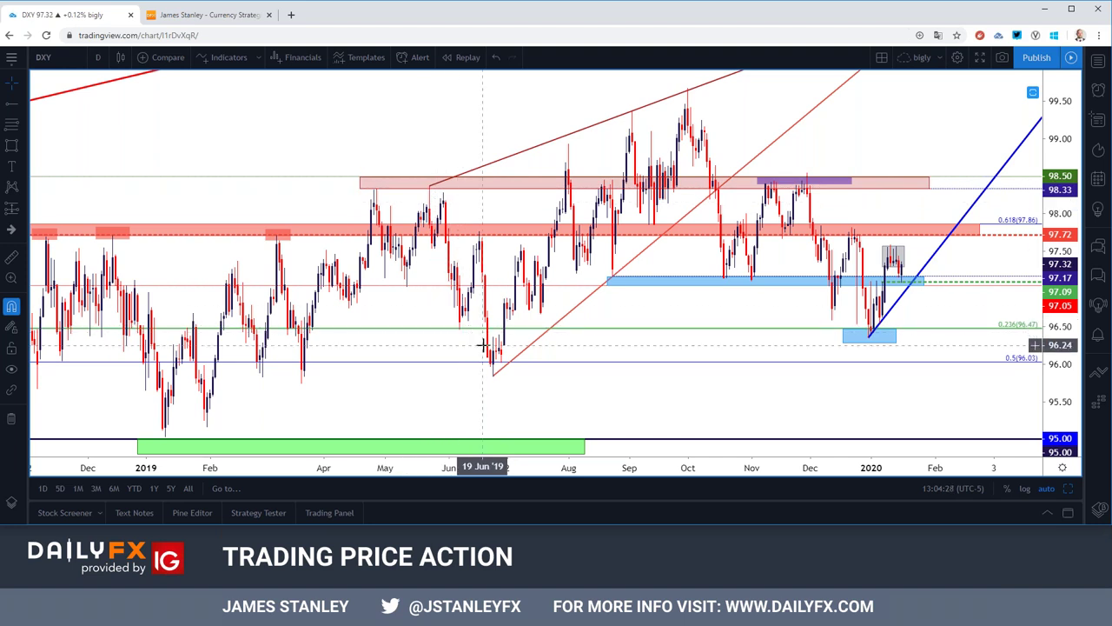
{"action": "left_click", "coordinate": [494, 373]}
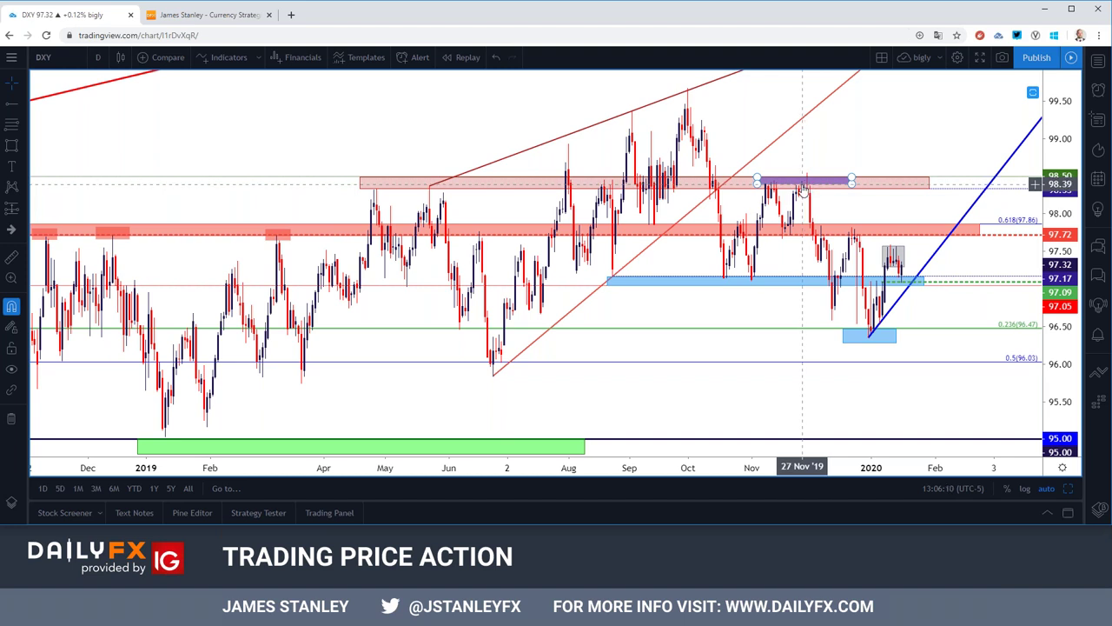
Delete the purple rectangle over the November 2019 highs inside the upper resistance zone.
{"action": "scroll", "coordinate": [807, 190], "scroll_direction": "up", "scroll_amount": 2}
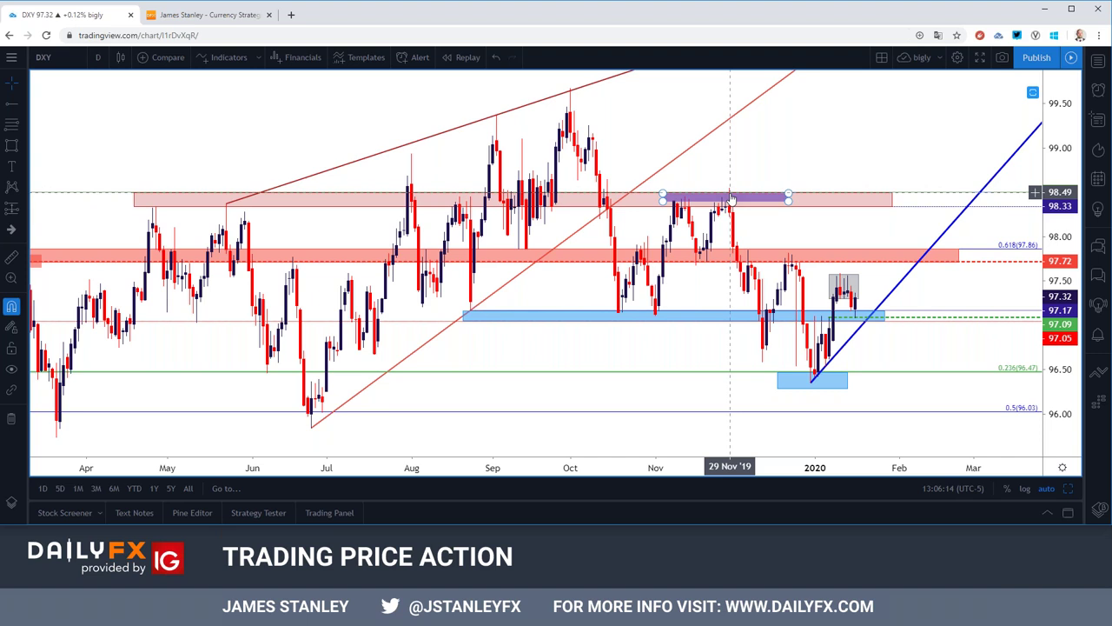
{"action": "left_click", "coordinate": [737, 199]}
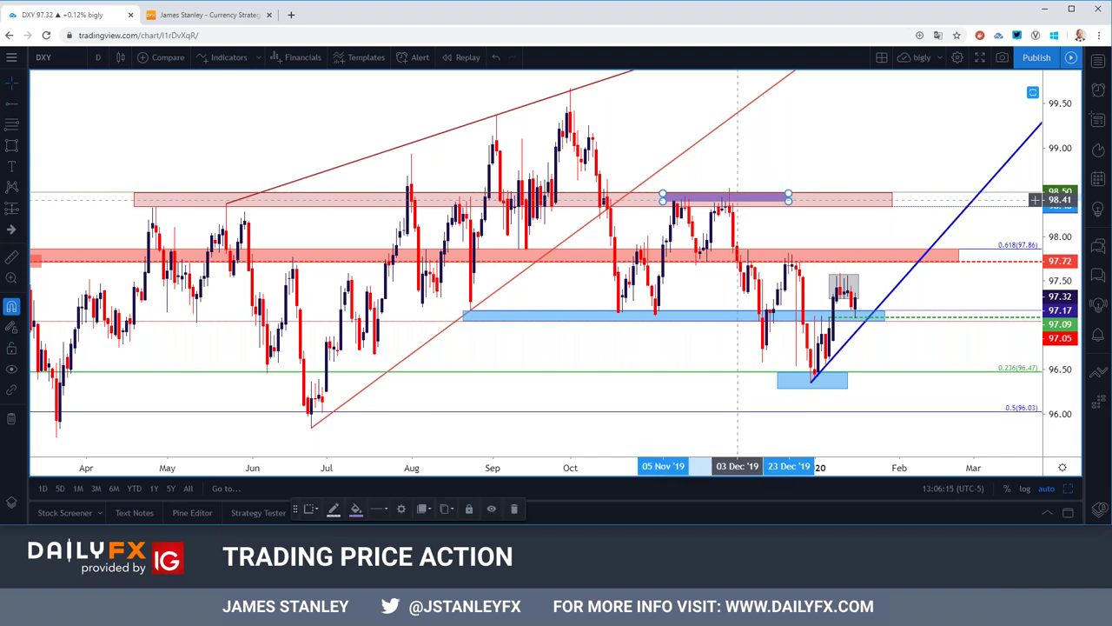
{"action": "key", "text": "Delete"}
Draw a horizontal ray at 98.45 starting from the 13 November 2019 high.
{"action": "scroll", "coordinate": [576, 218], "scroll_direction": "up", "scroll_amount": 3}
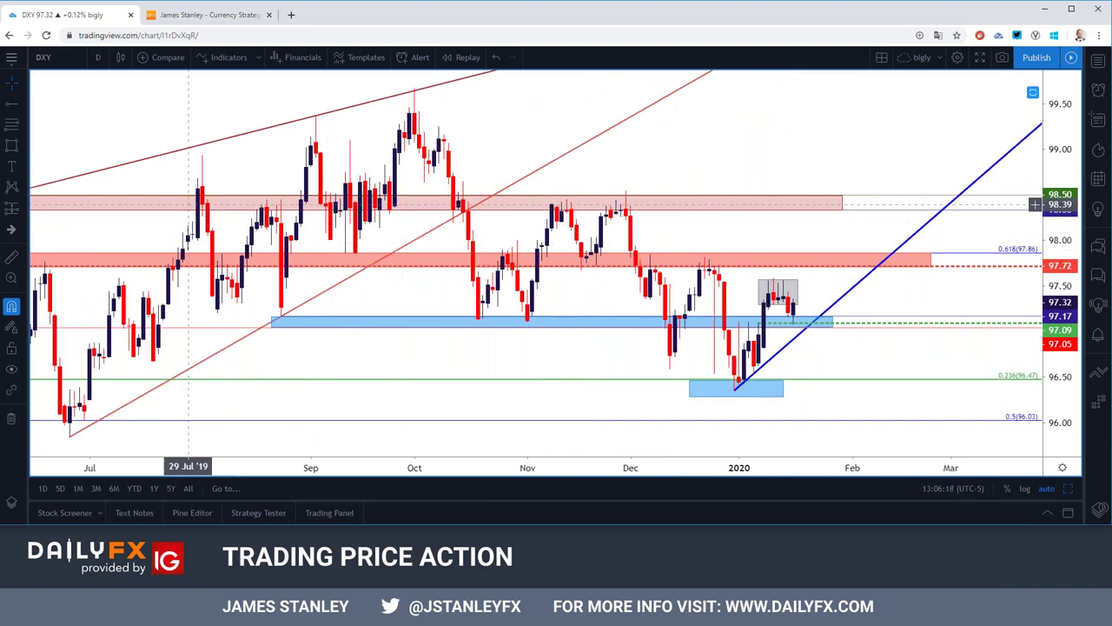
{"action": "left_click", "coordinate": [24, 104]}
{"action": "left_click", "coordinate": [86, 199]}
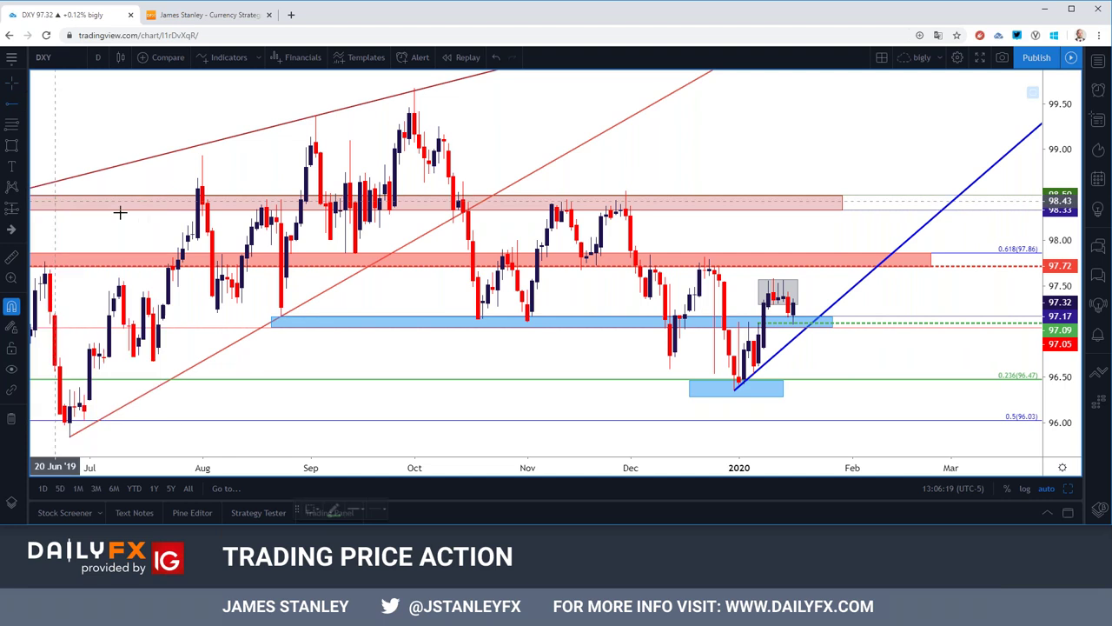
{"action": "left_click", "coordinate": [567, 201]}
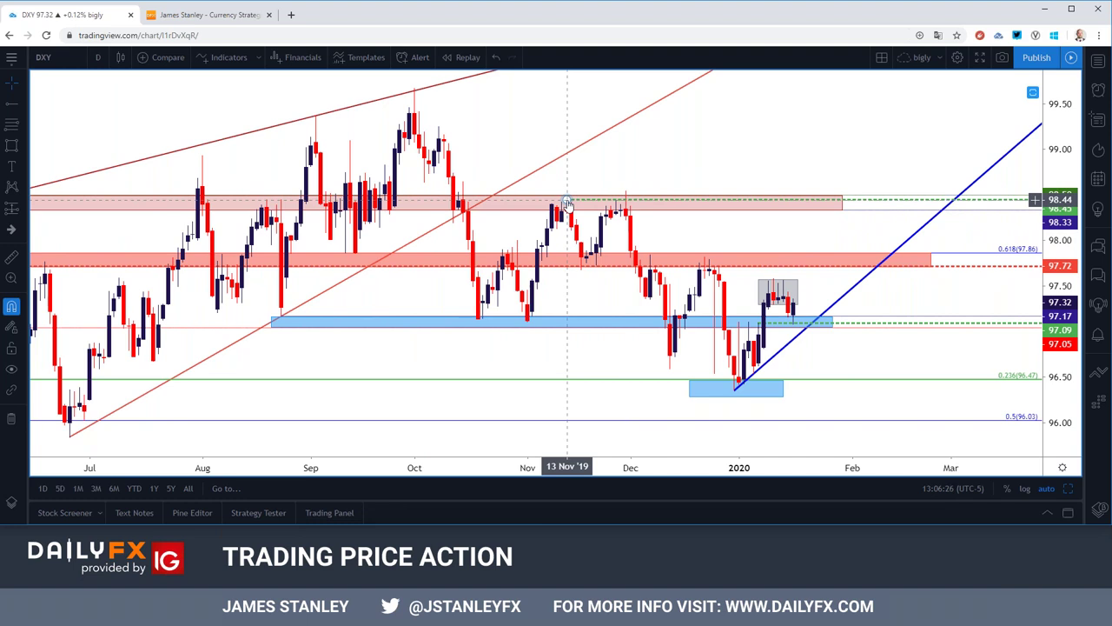
Examine the November 2019 swing low and highs near the new ray, and view them on the 4-hour timeframe.
{"action": "left_click", "coordinate": [585, 263]}
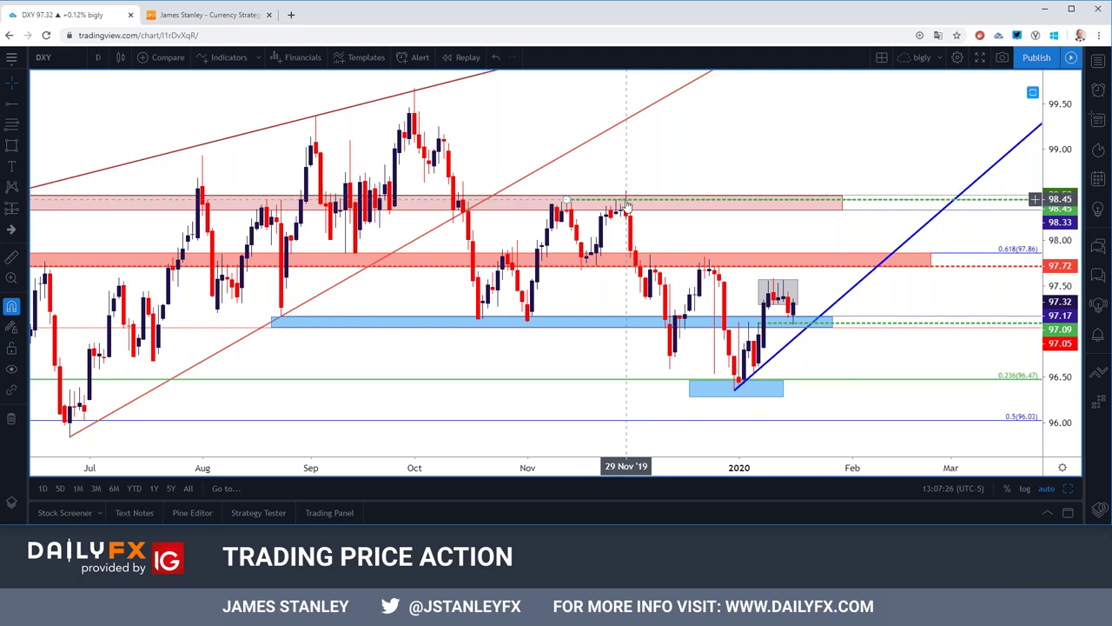
{"action": "left_click", "coordinate": [626, 208]}
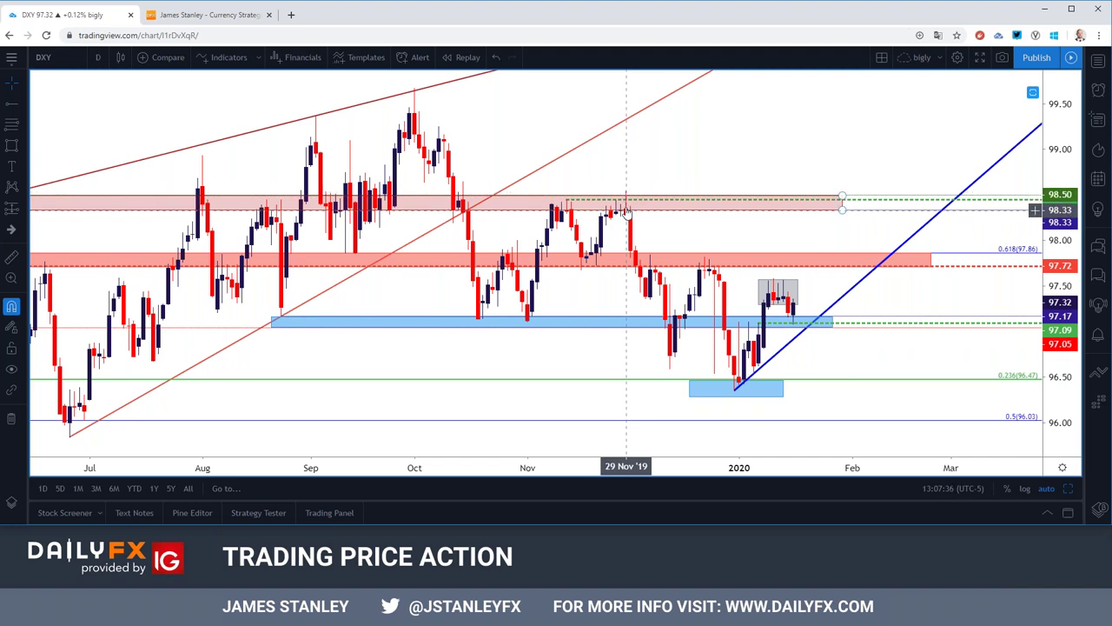
{"action": "left_click", "coordinate": [626, 198]}
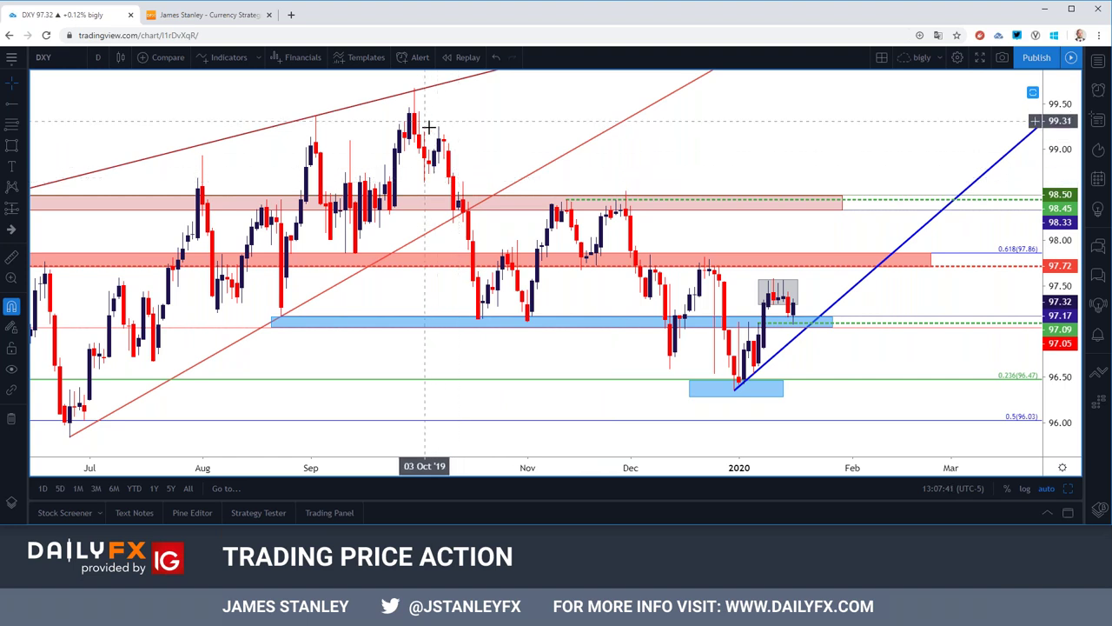
{"action": "left_click", "coordinate": [98, 58]}
{"action": "left_click", "coordinate": [109, 306]}
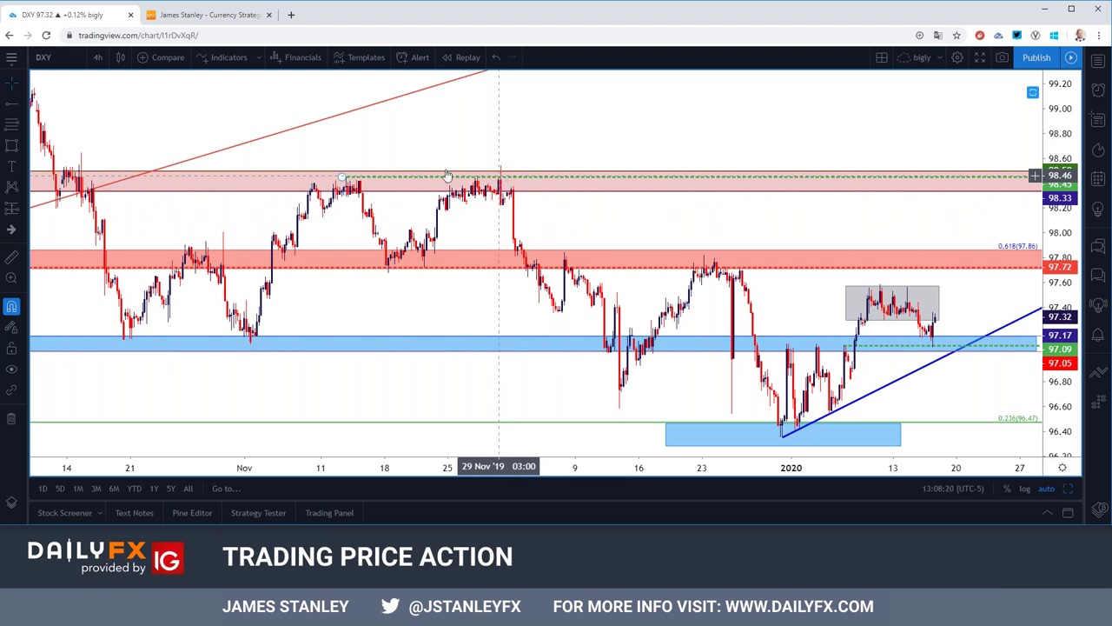
Return the chart to the daily timeframe and examine how price has reacted at the red 97.72 to 97.86 resistance zone.
{"action": "left_click", "coordinate": [97, 57]}
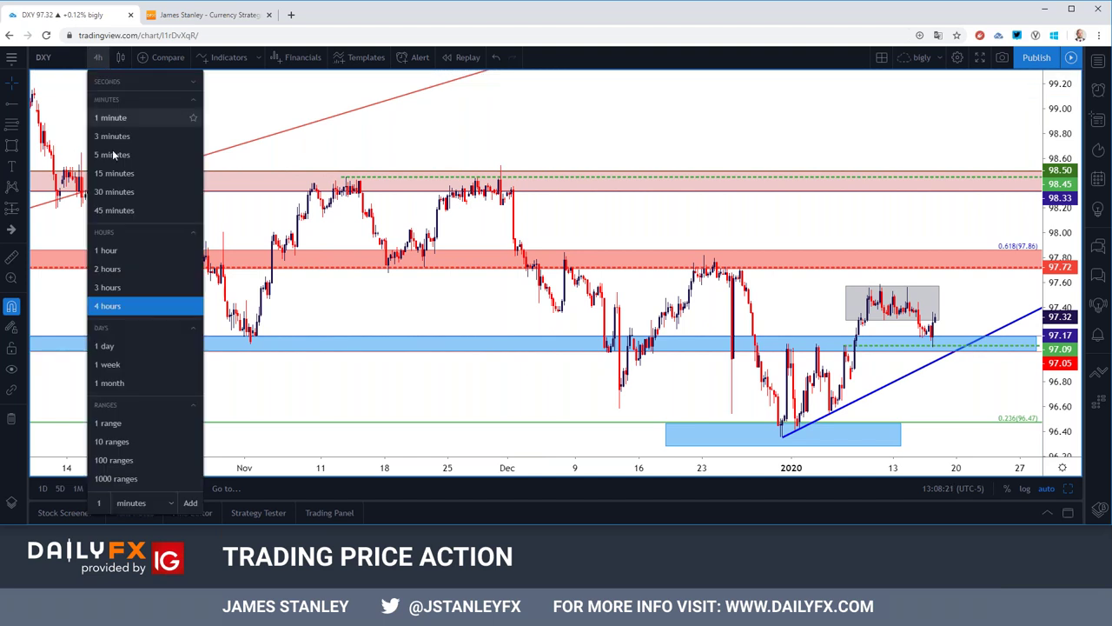
{"action": "left_click", "coordinate": [122, 346]}
{"action": "scroll", "coordinate": [425, 304], "scroll_direction": "up", "scroll_amount": 3}
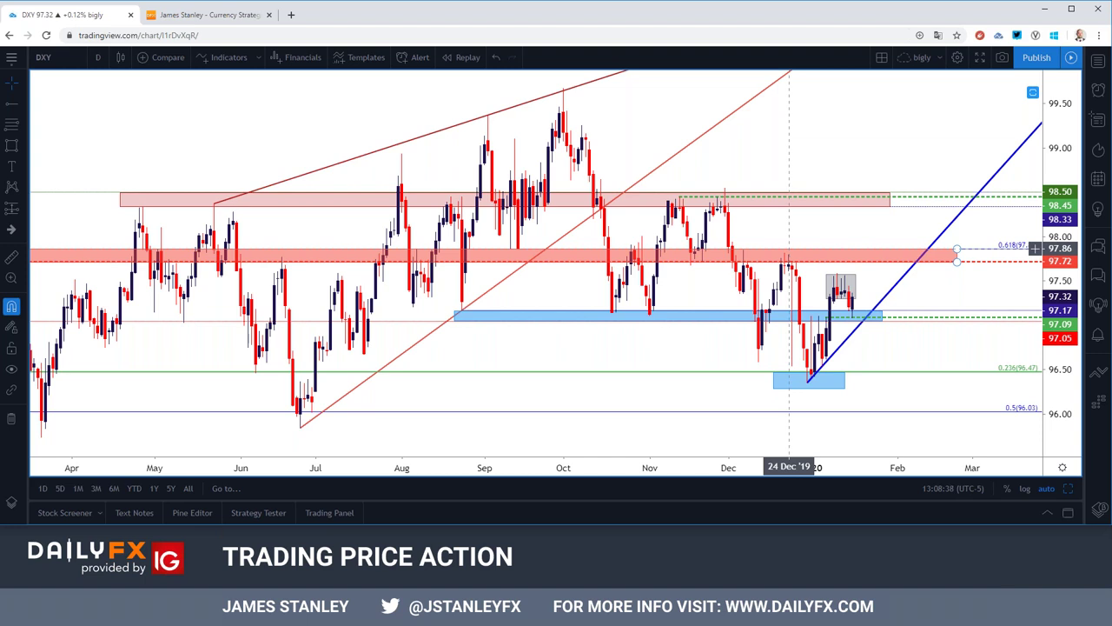
{"action": "scroll", "coordinate": [789, 252], "scroll_direction": "down", "scroll_amount": 4}
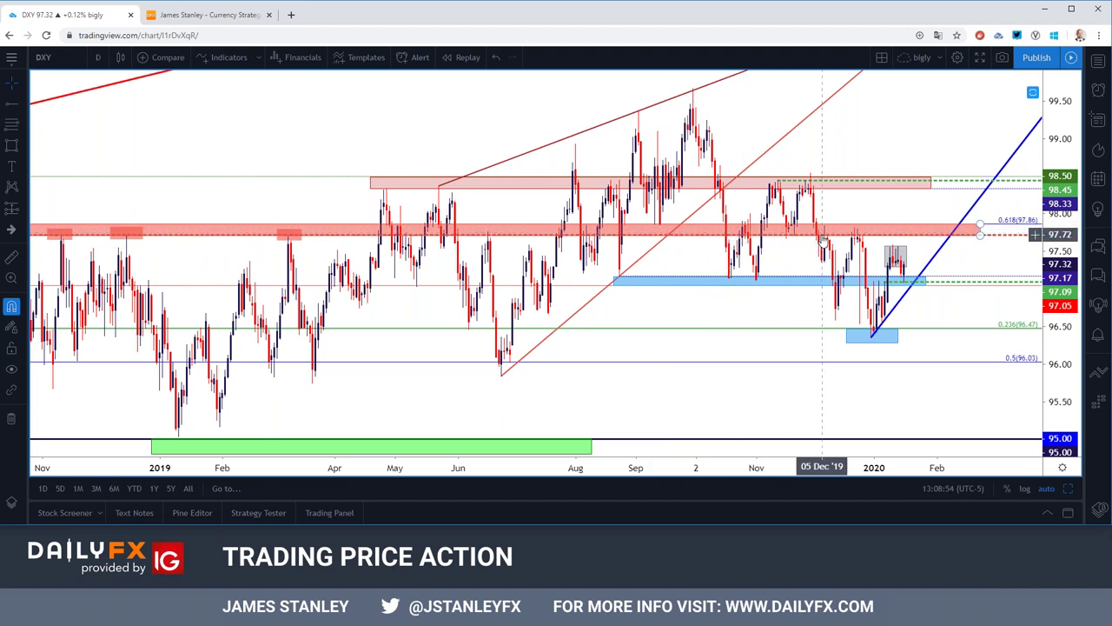
{"action": "scroll", "coordinate": [821, 240], "scroll_direction": "down", "scroll_amount": 2}
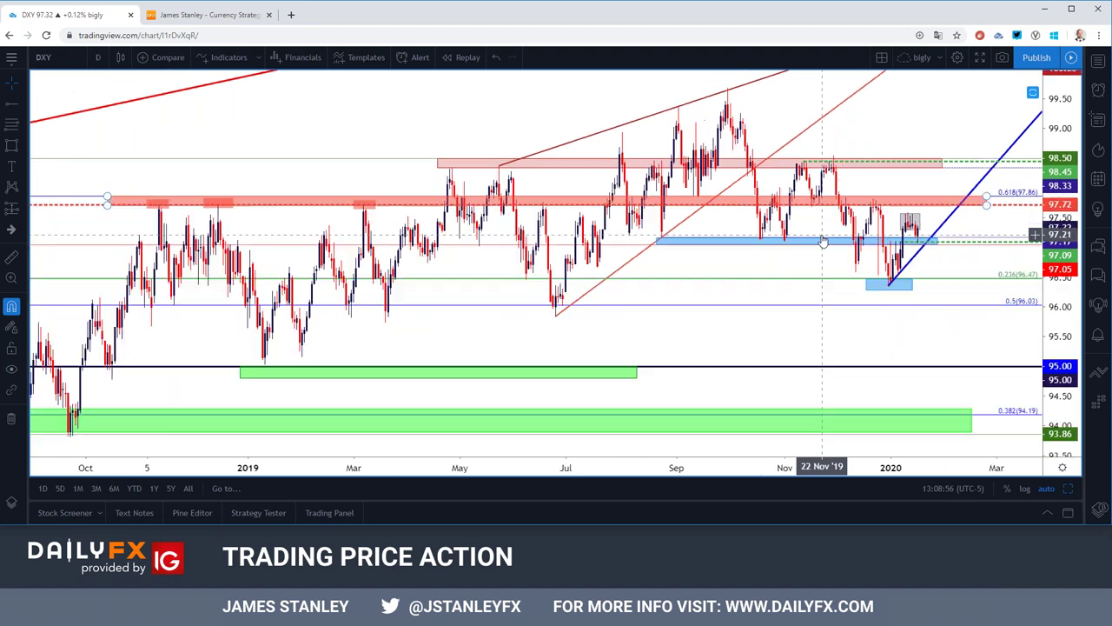
{"action": "scroll", "coordinate": [824, 242], "scroll_direction": "up", "scroll_amount": 2}
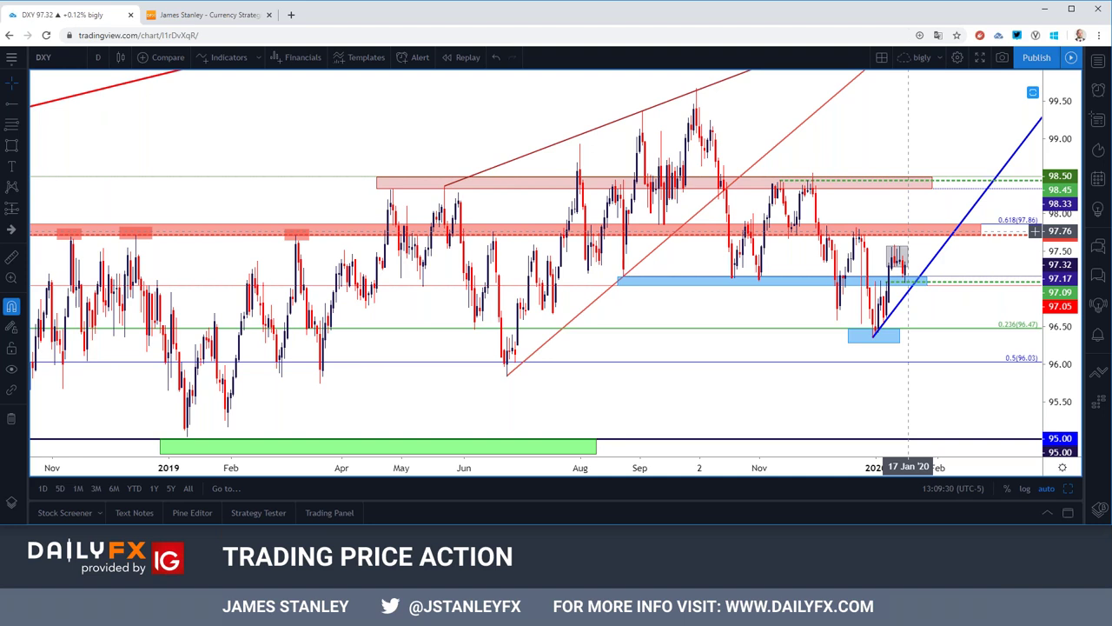
{"action": "left_click", "coordinate": [909, 228]}
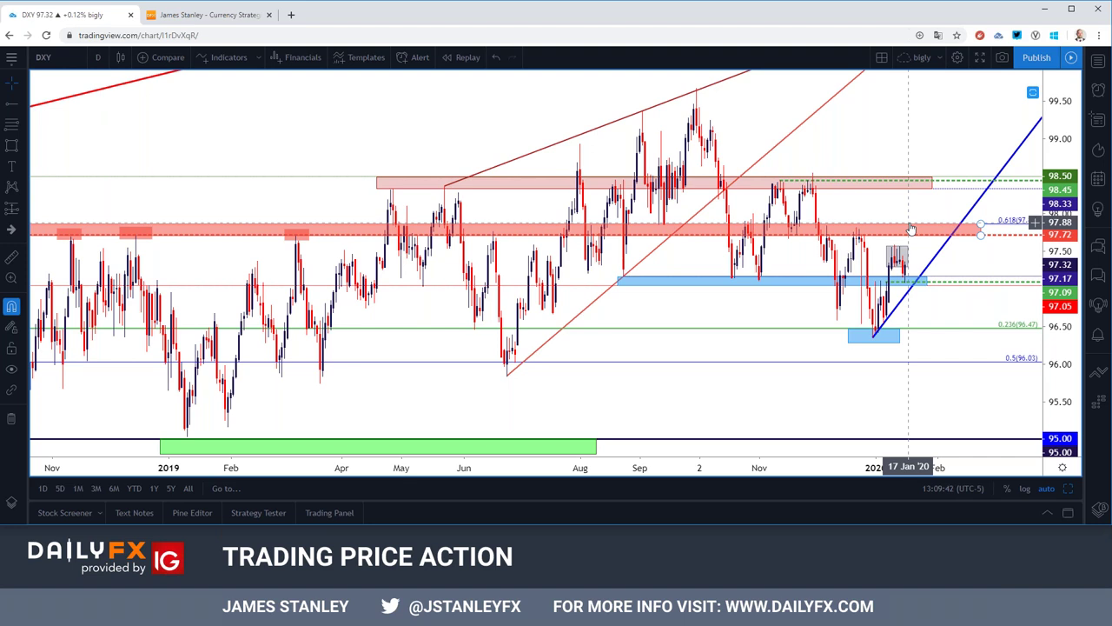
{"action": "left_click", "coordinate": [908, 226]}
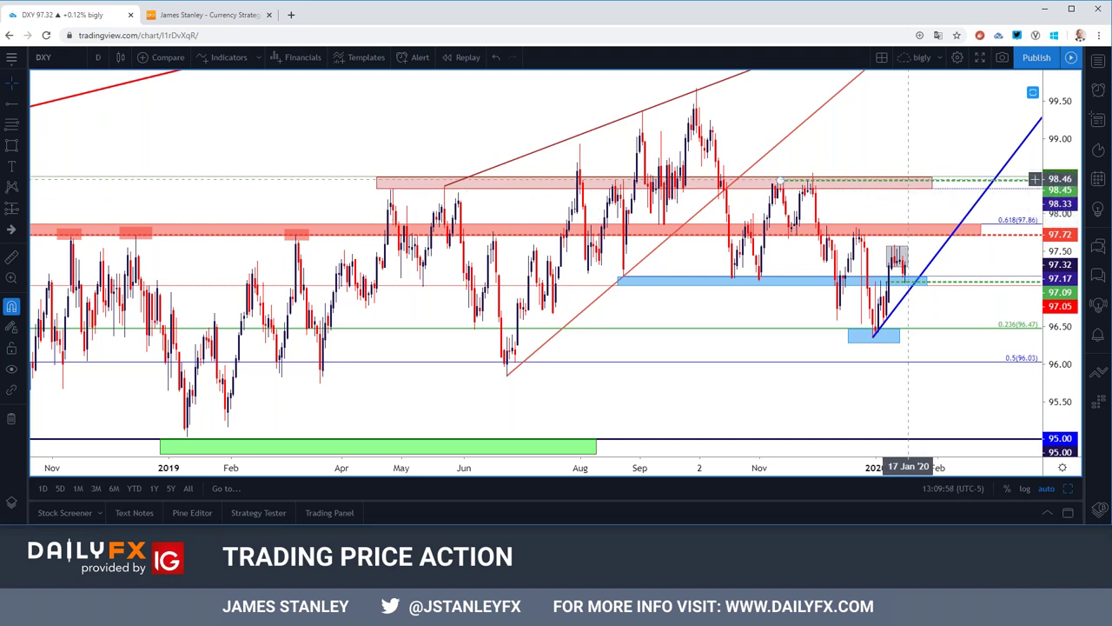
Switch the DXY chart to the 4-hour timeframe, showing price action from late October 2019 onward.
{"action": "left_click", "coordinate": [98, 56]}
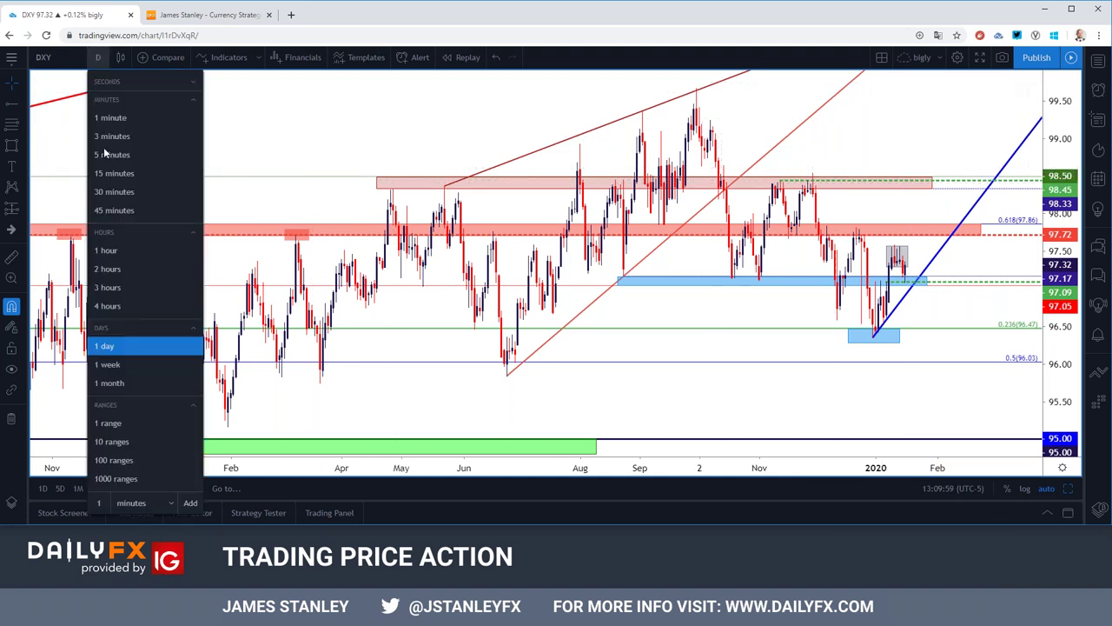
{"action": "left_click", "coordinate": [107, 305]}
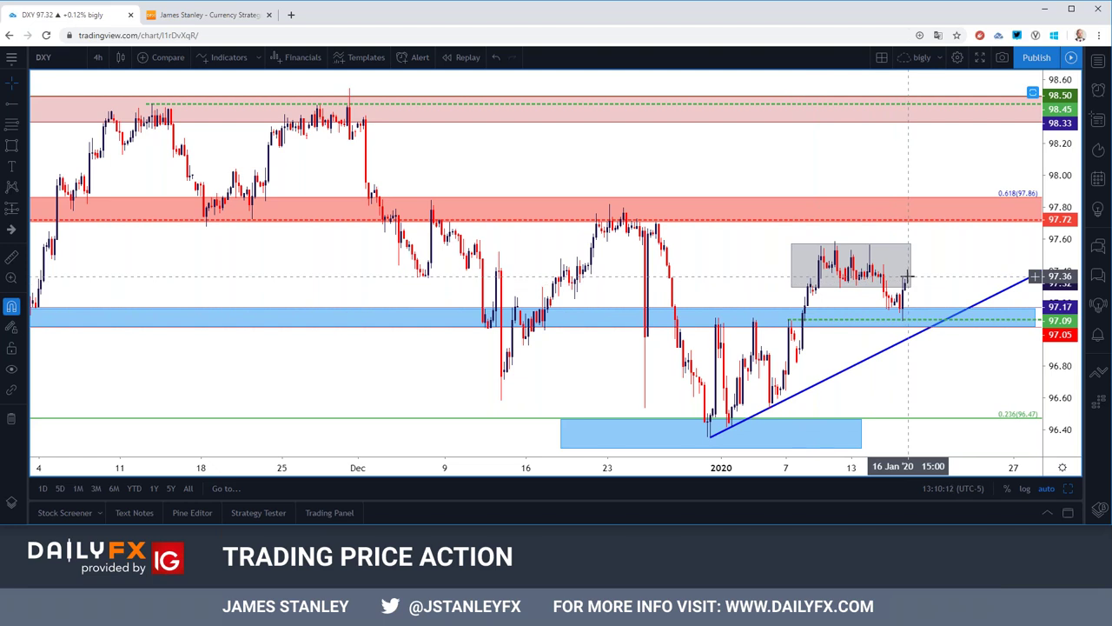
{"action": "scroll", "coordinate": [907, 276], "scroll_direction": "down", "scroll_amount": 1}
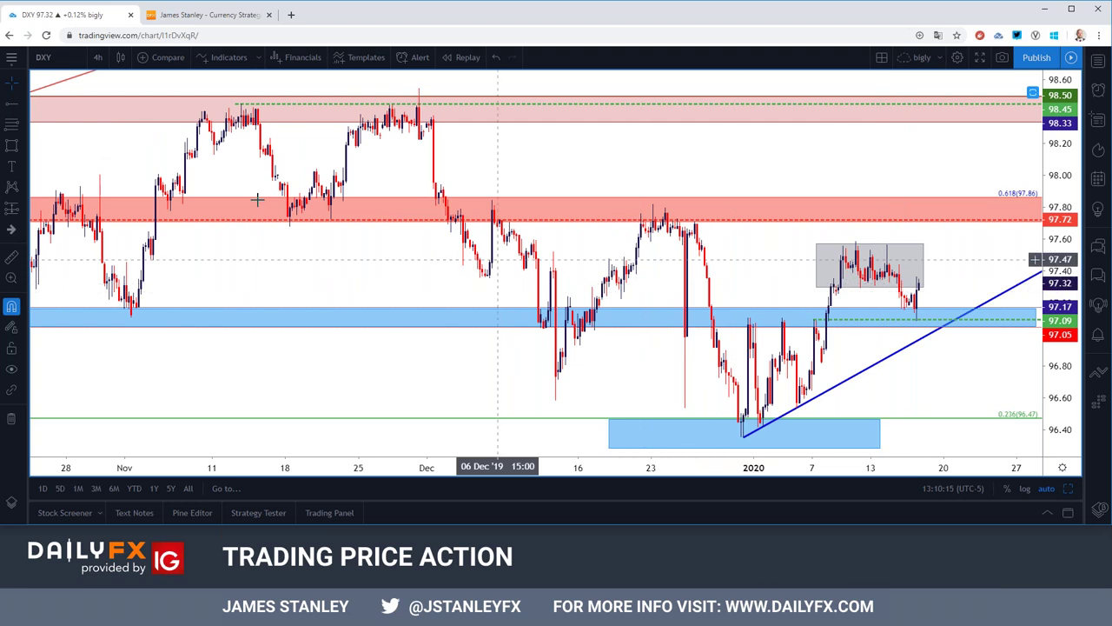
Draw a horizontal ray at 97.36 starting from the early December 2019 swing low.
{"action": "left_click", "coordinate": [22, 103]}
{"action": "left_click", "coordinate": [52, 197]}
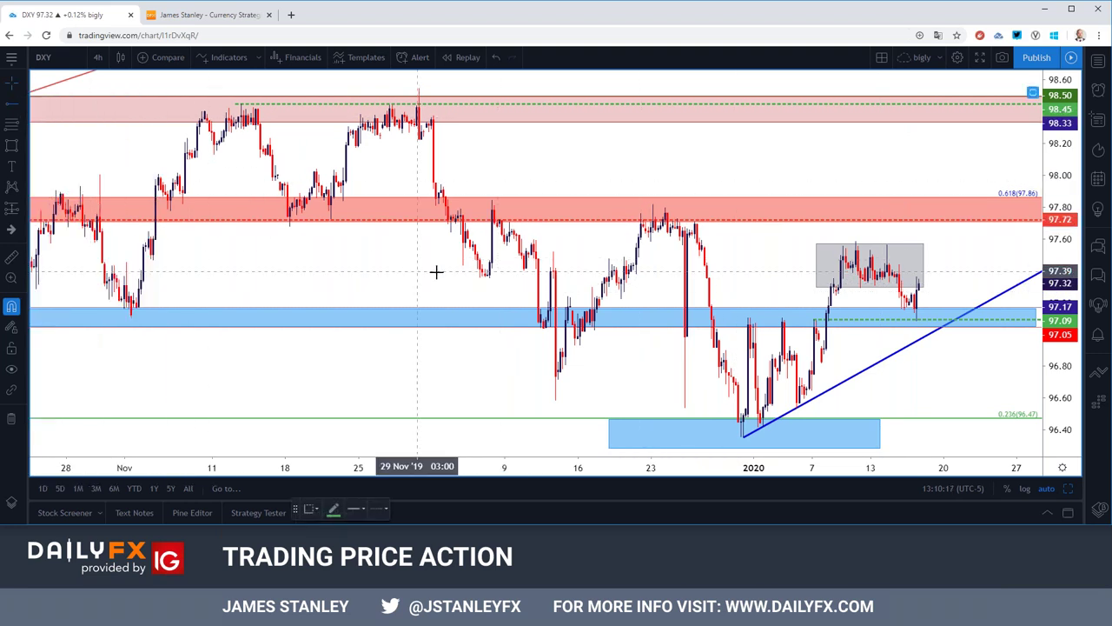
{"action": "left_click", "coordinate": [479, 277]}
{"action": "left_click", "coordinate": [480, 293]}
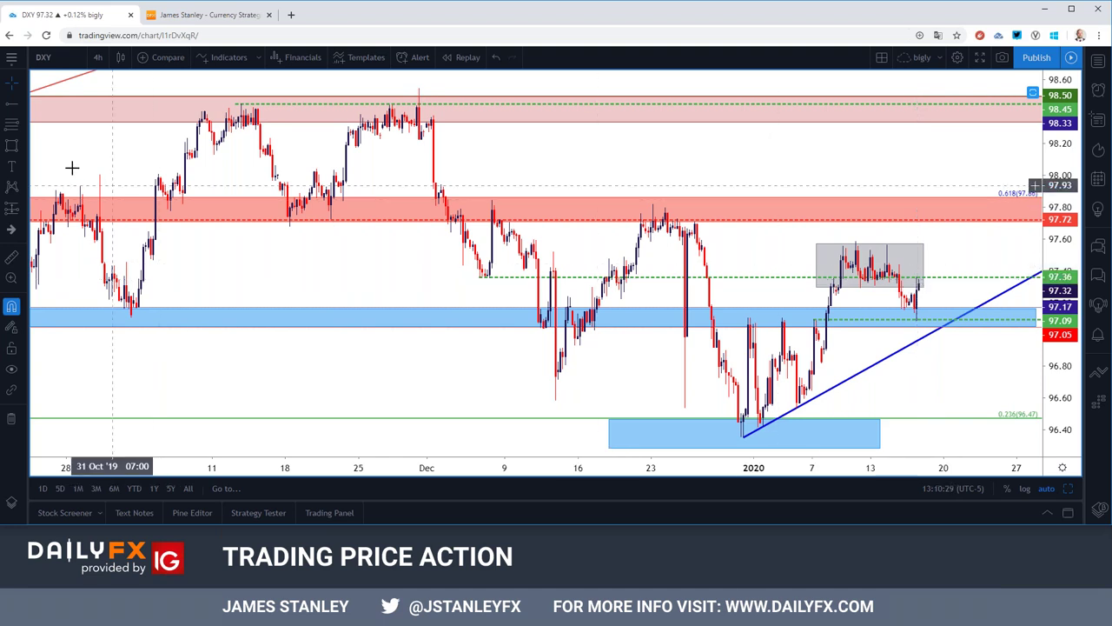
Draw a horizontal ray at 97.58 starting from the January 2020 high on the grey rectangle.
{"action": "left_click", "coordinate": [24, 104]}
{"action": "left_click", "coordinate": [45, 177]}
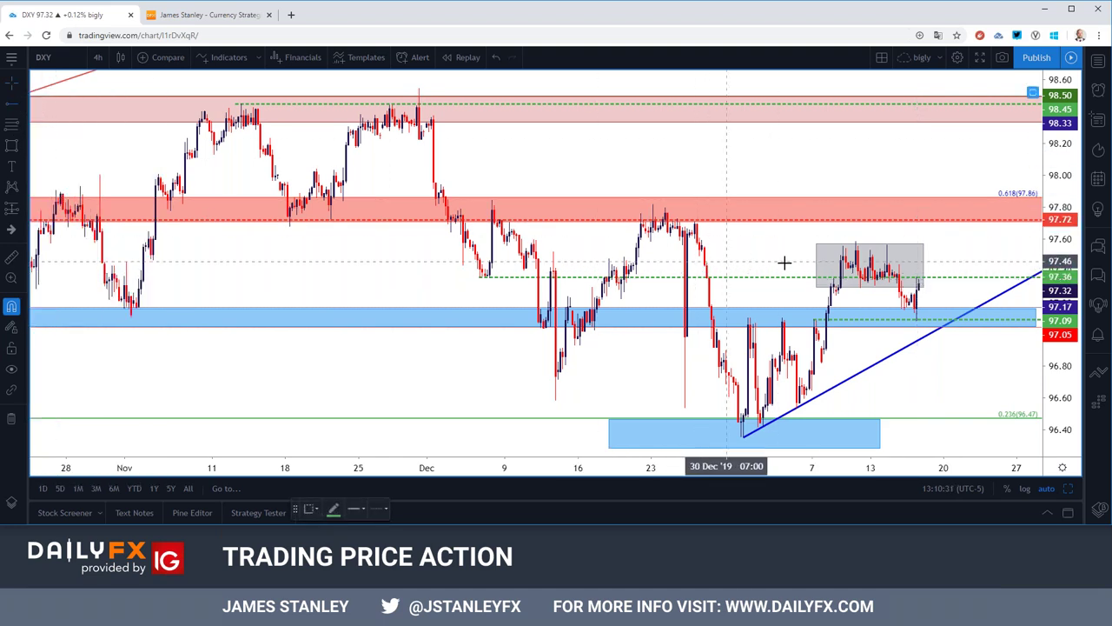
{"action": "left_click", "coordinate": [855, 239]}
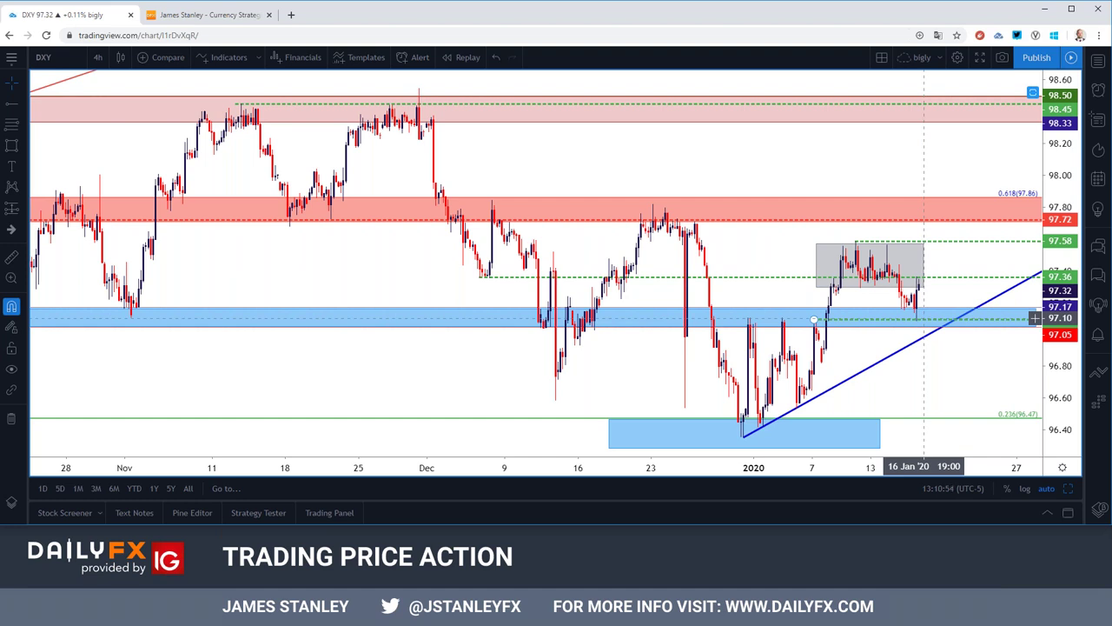
{"action": "scroll", "coordinate": [925, 324], "scroll_direction": "down", "scroll_amount": 1}
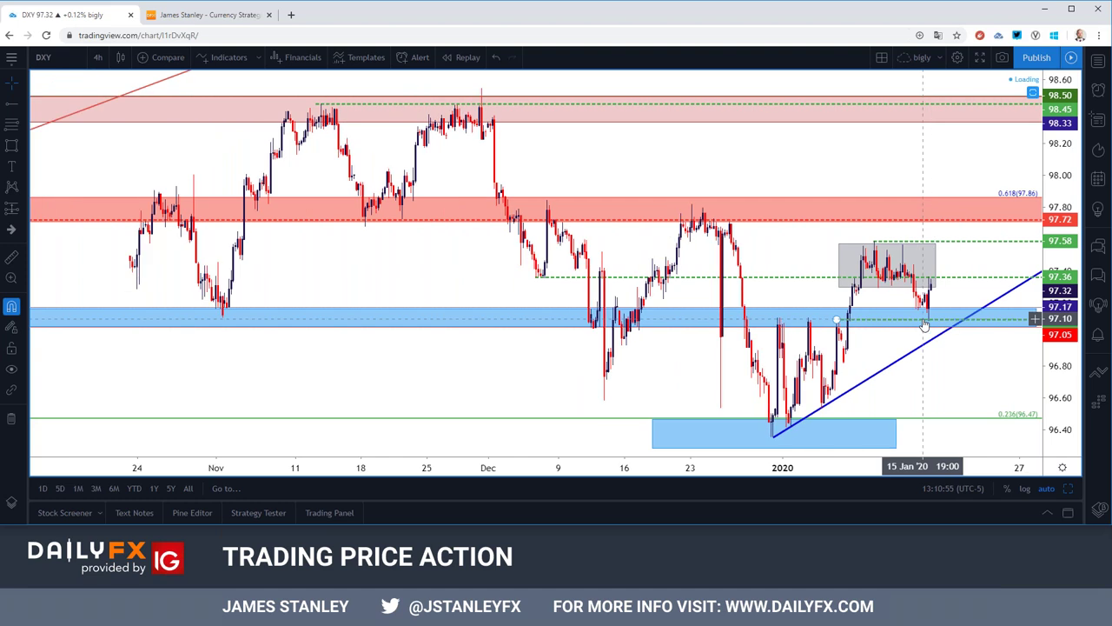
Return the DXY chart to the daily timeframe and examine price around the blue 97.05 to 97.17 support zone and the early 2020 lows.
{"action": "scroll", "coordinate": [925, 325], "scroll_direction": "down", "scroll_amount": 2}
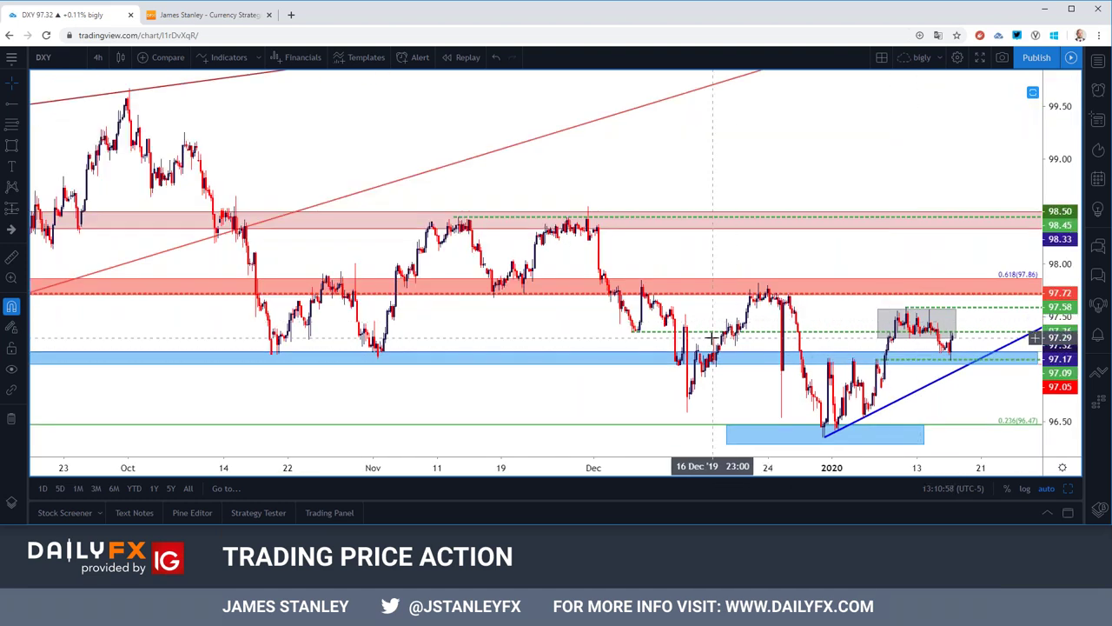
{"action": "left_click", "coordinate": [97, 57]}
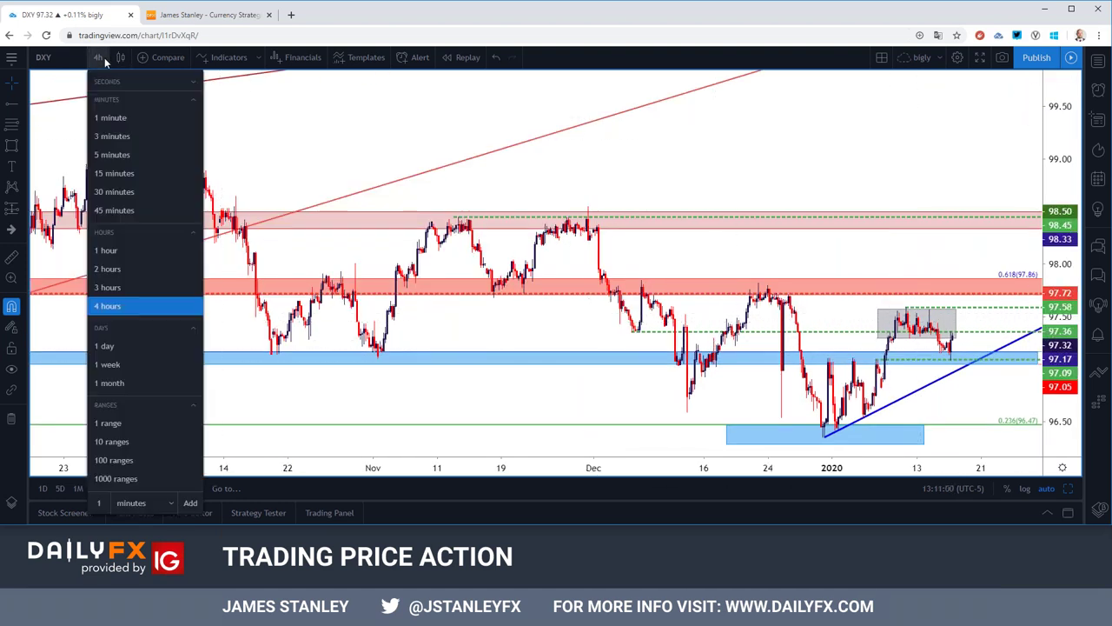
{"action": "left_click", "coordinate": [104, 344]}
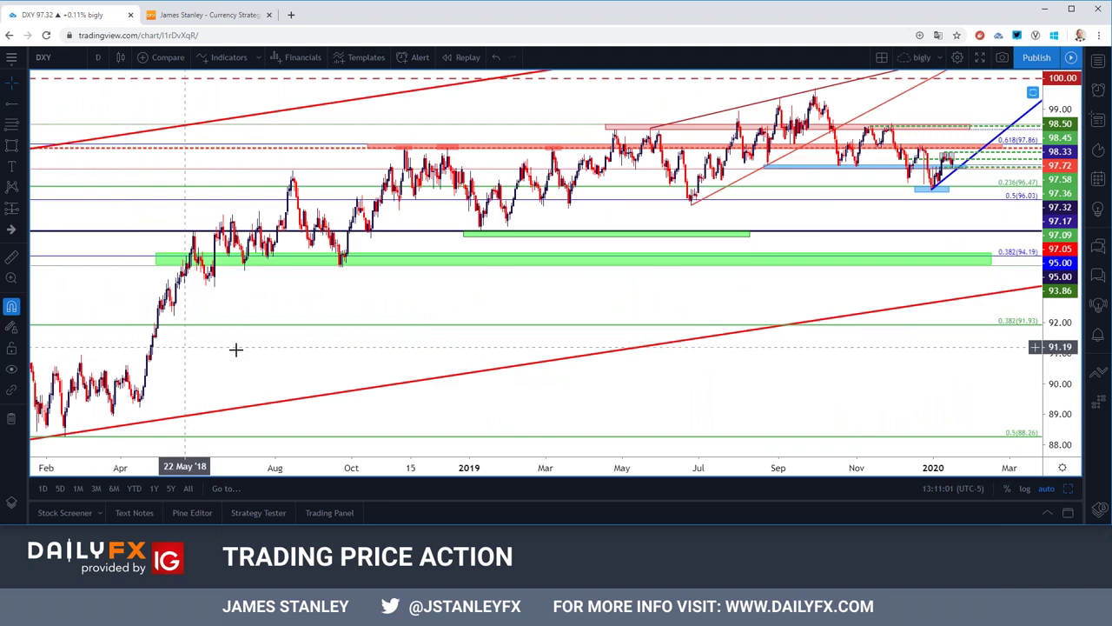
{"action": "scroll", "coordinate": [403, 374], "scroll_direction": "up", "scroll_amount": 2}
{"action": "left_click", "coordinate": [855, 342]}
{"action": "left_click", "coordinate": [862, 339]}
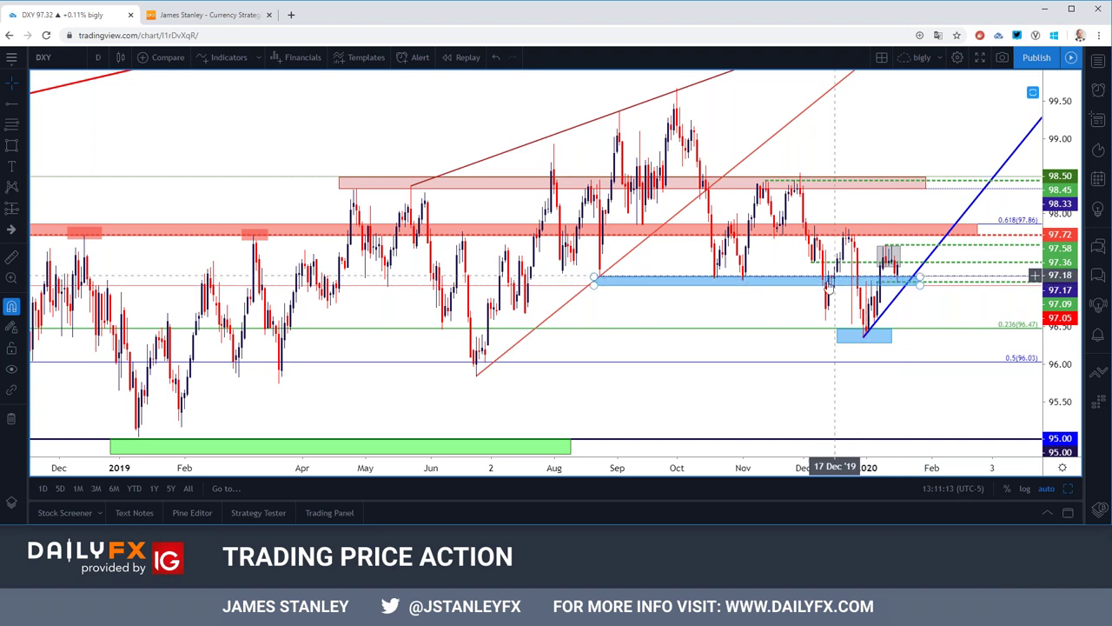
Load the GBPUSD symbol on the chart in place of DXY.
{"action": "left_click", "coordinate": [61, 54]}
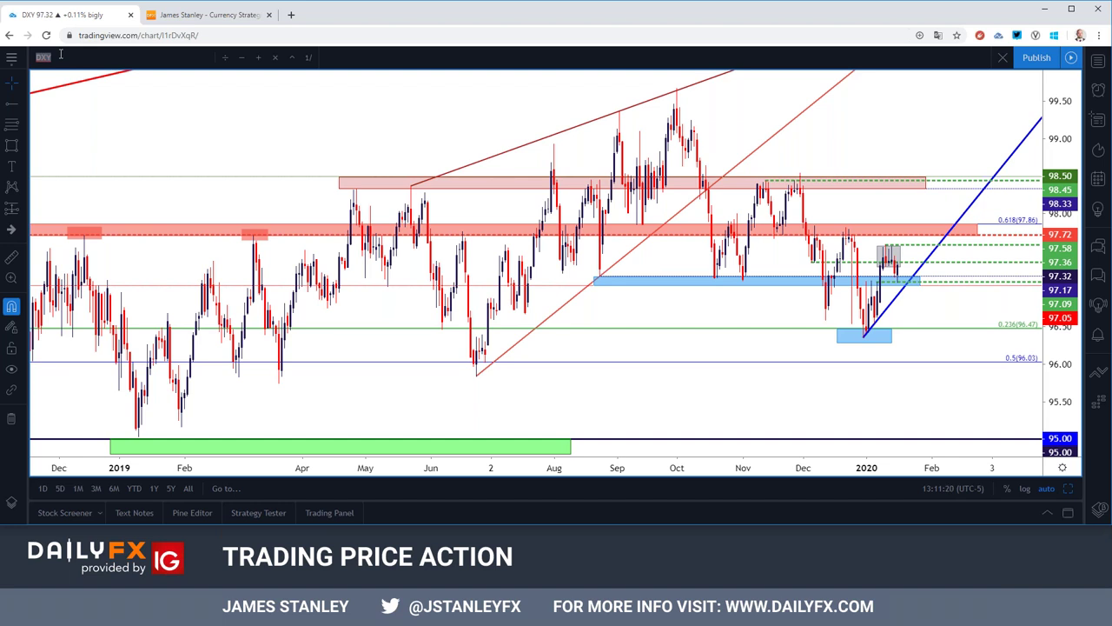
{"action": "type", "text": "GBPUSD"}
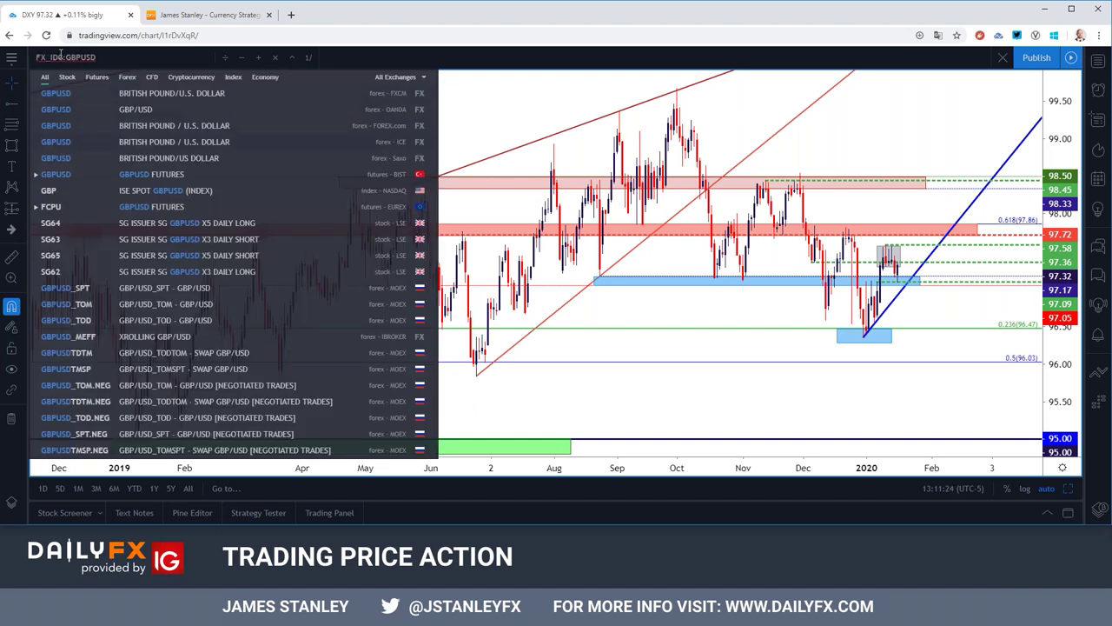
{"action": "key", "text": "Return"}
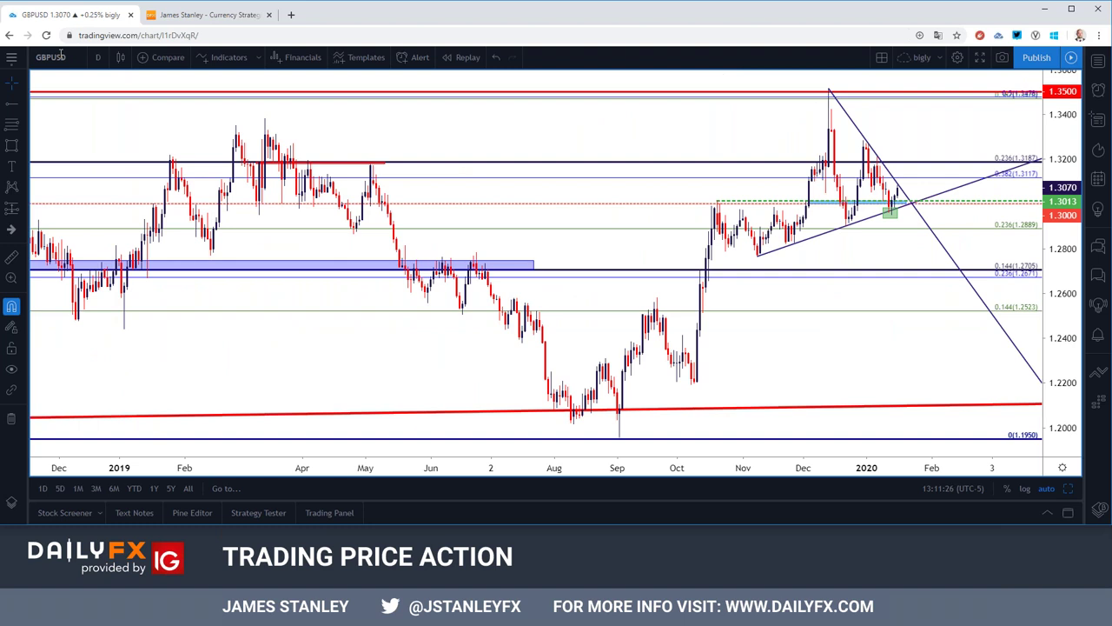
Switch to the DailyFX author page, open the article "Sterling Price Analysis as Cable Corrects: GBP/USD, EUR/GBP, GBP/JPY" and select its web address.
{"action": "left_click", "coordinate": [217, 12]}
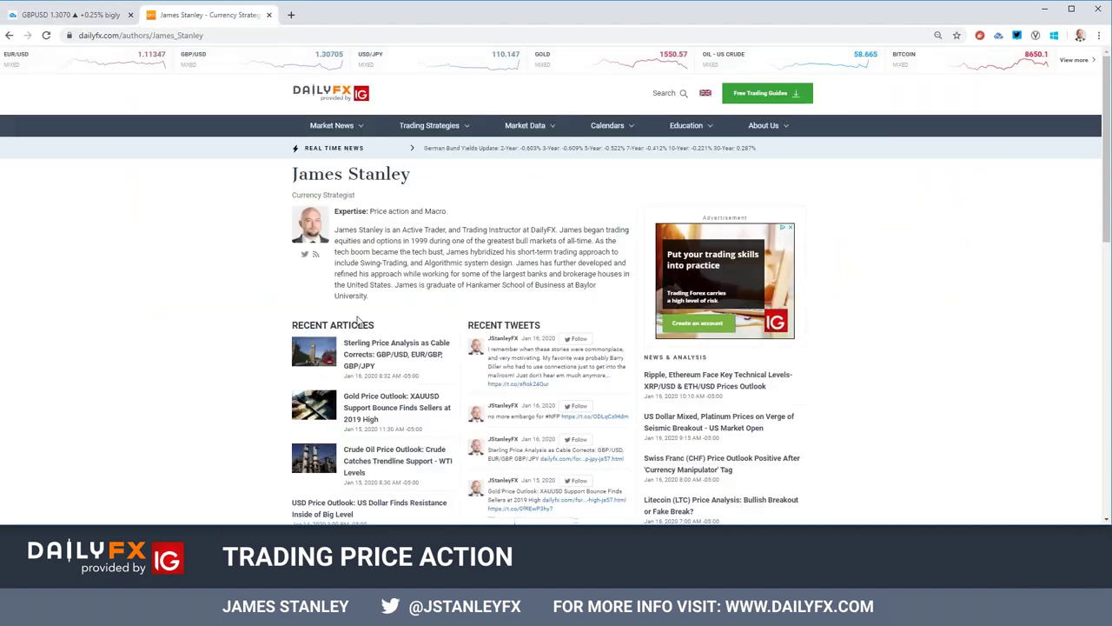
{"action": "right_click", "coordinate": [391, 343]}
{"action": "left_click", "coordinate": [396, 344]}
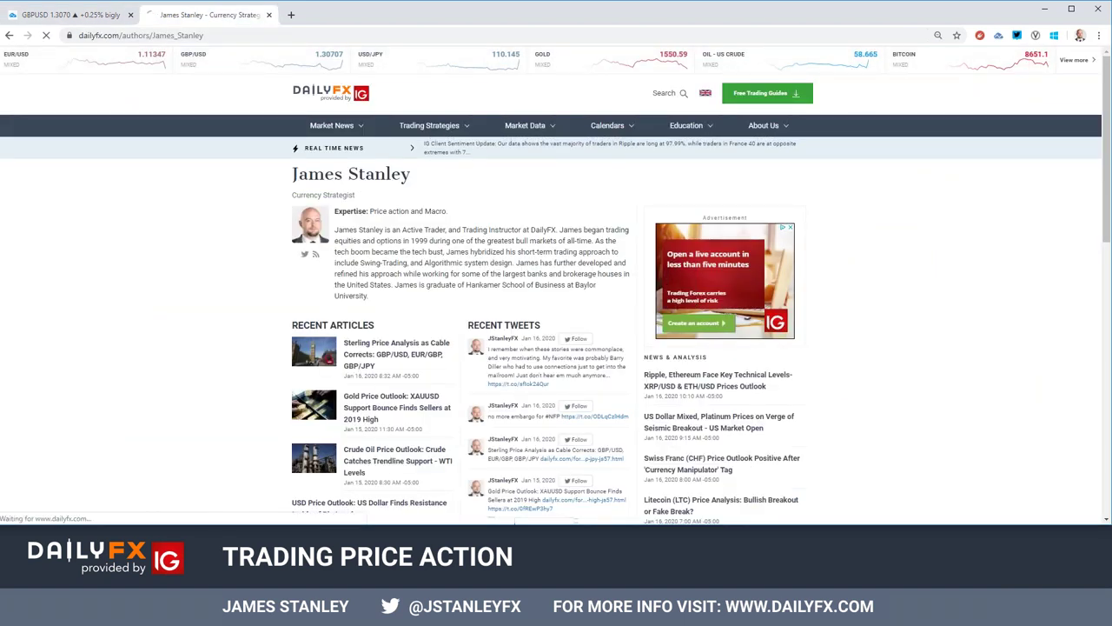
{"action": "left_click", "coordinate": [280, 35]}
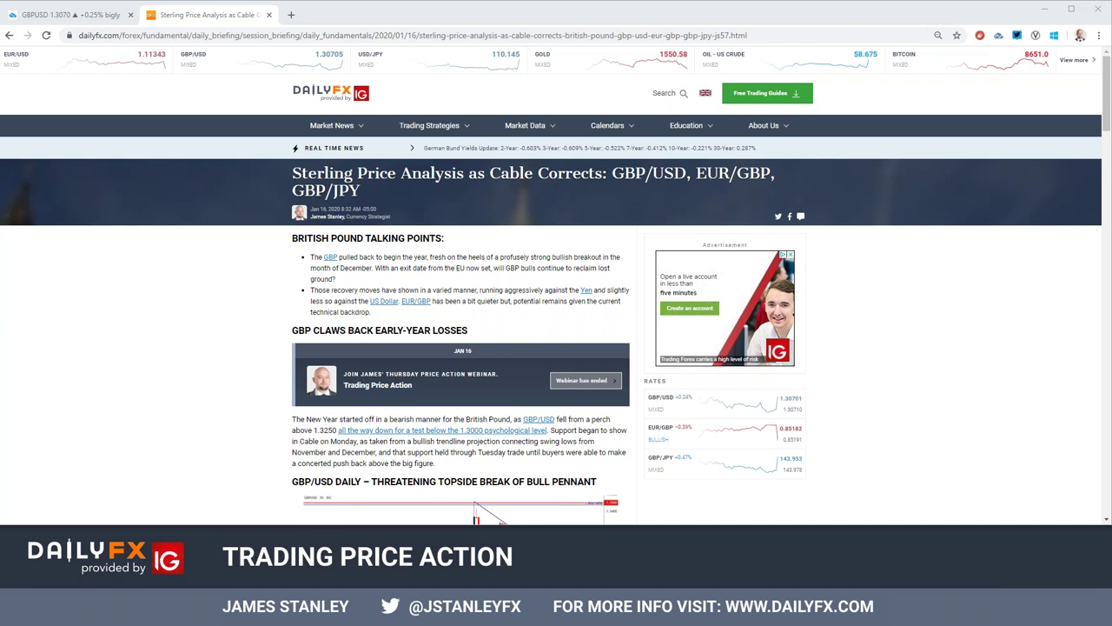
Return to the GBPUSD chart, switch it to the monthly timeframe and examine the long-term red trendline running from the 1985 low.
{"action": "left_click", "coordinate": [60, 17]}
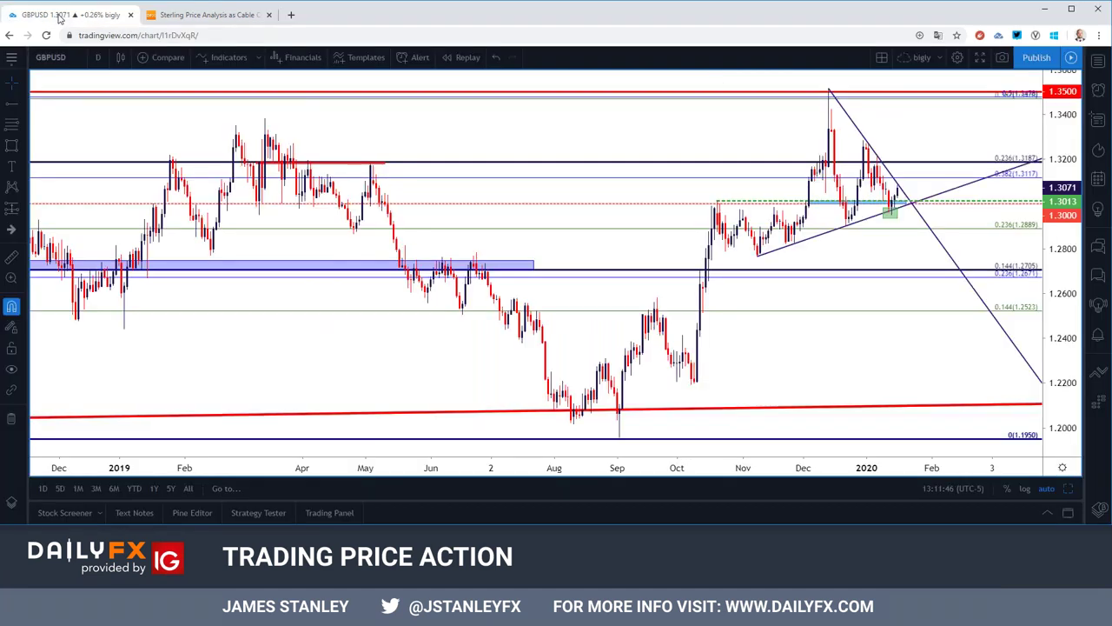
{"action": "left_click", "coordinate": [97, 57]}
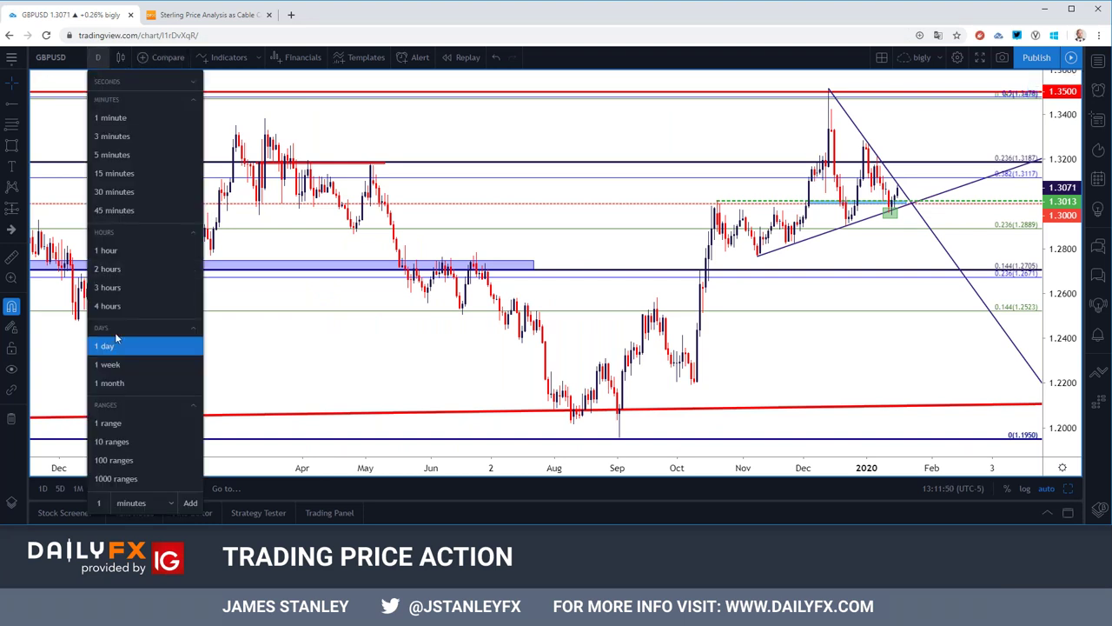
{"action": "left_click", "coordinate": [158, 382]}
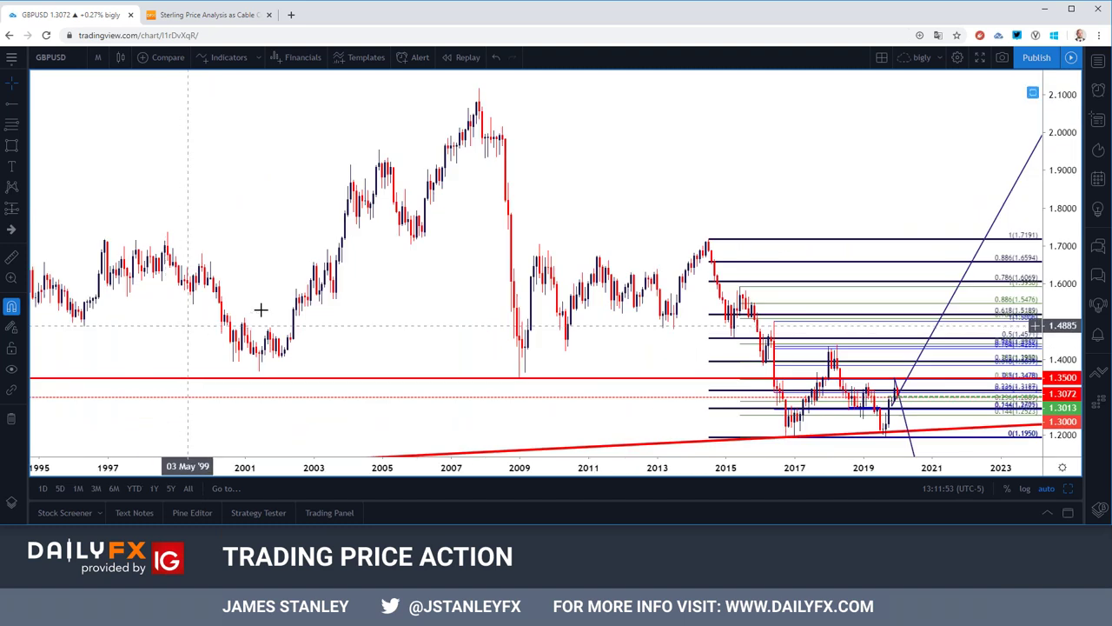
{"action": "scroll", "coordinate": [305, 300], "scroll_direction": "down", "scroll_amount": 3}
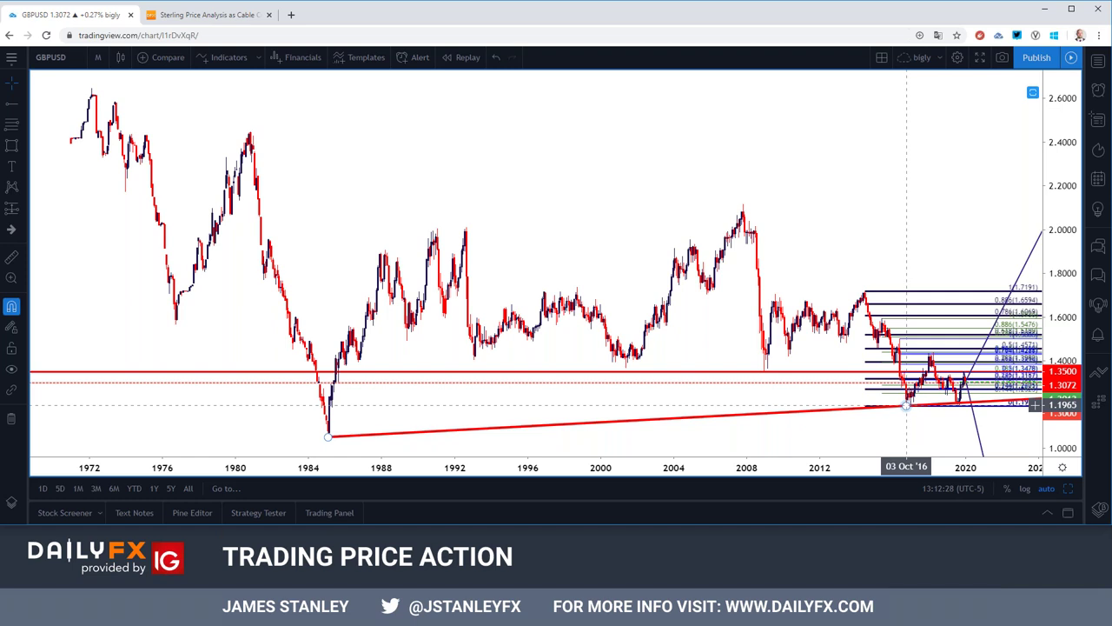
{"action": "left_click", "coordinate": [329, 438]}
{"action": "scroll", "coordinate": [869, 399], "scroll_direction": "up", "scroll_amount": 5}
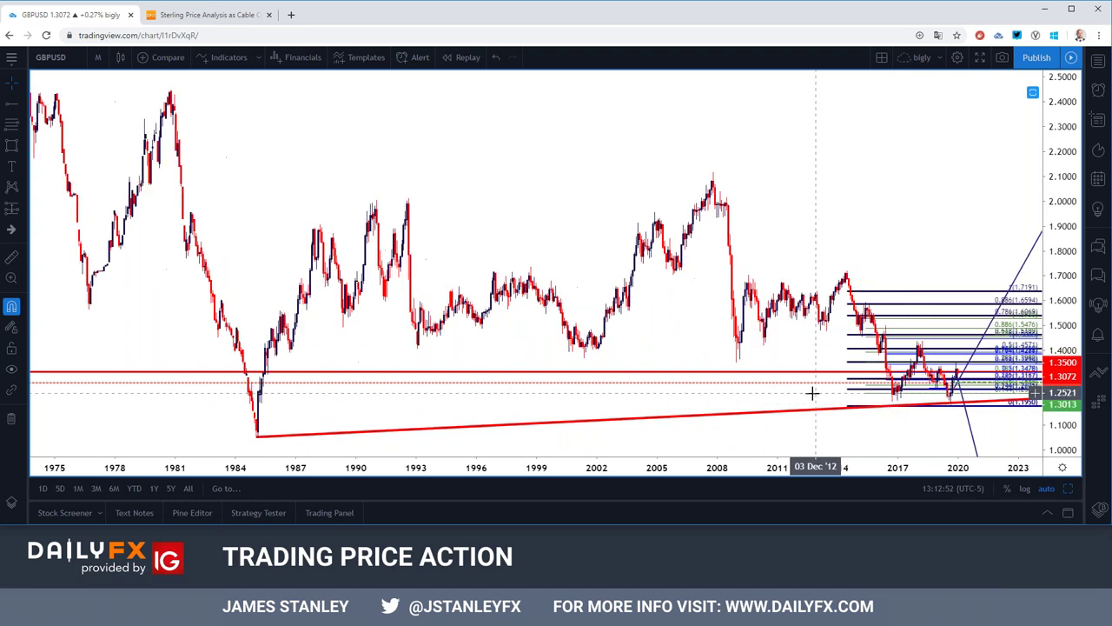
View GBPUSD on the weekly timeframe, and return to the monthly timeframe to examine price at the red trendline from 2016 to 2019.
{"action": "left_click", "coordinate": [97, 57]}
{"action": "left_click", "coordinate": [121, 356]}
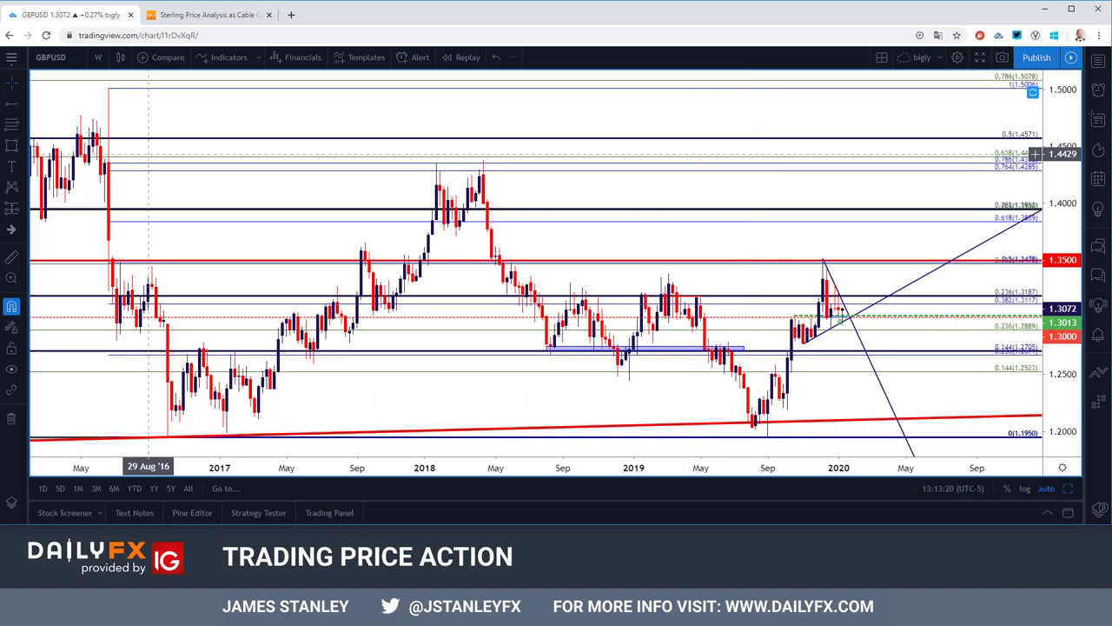
{"action": "left_click", "coordinate": [97, 57]}
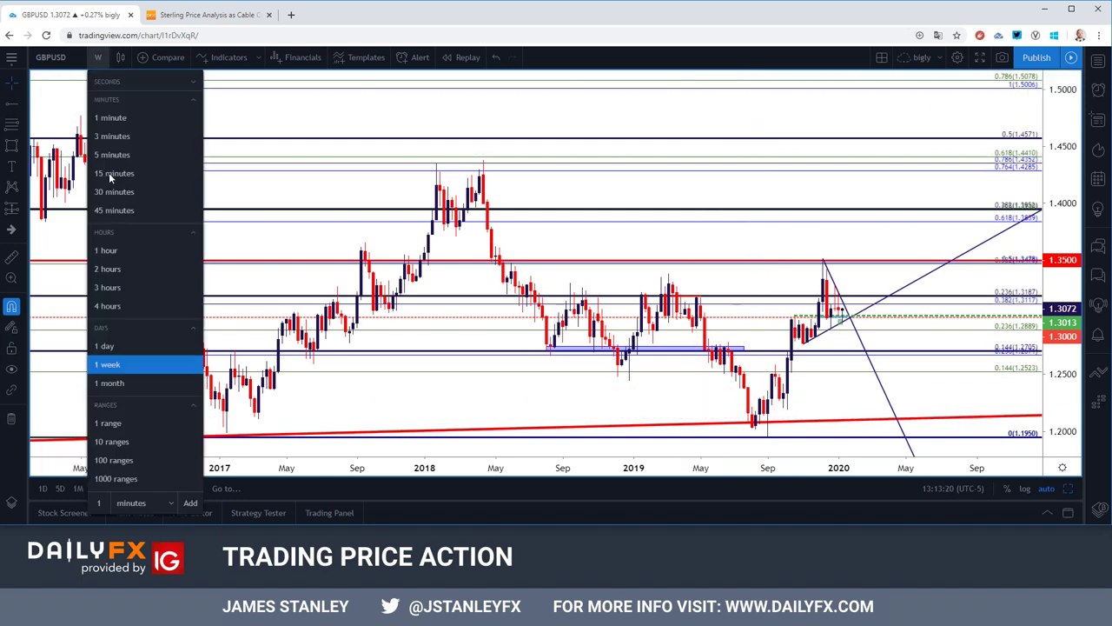
{"action": "left_click", "coordinate": [109, 383]}
{"action": "scroll", "coordinate": [740, 356], "scroll_direction": "up", "scroll_amount": 3}
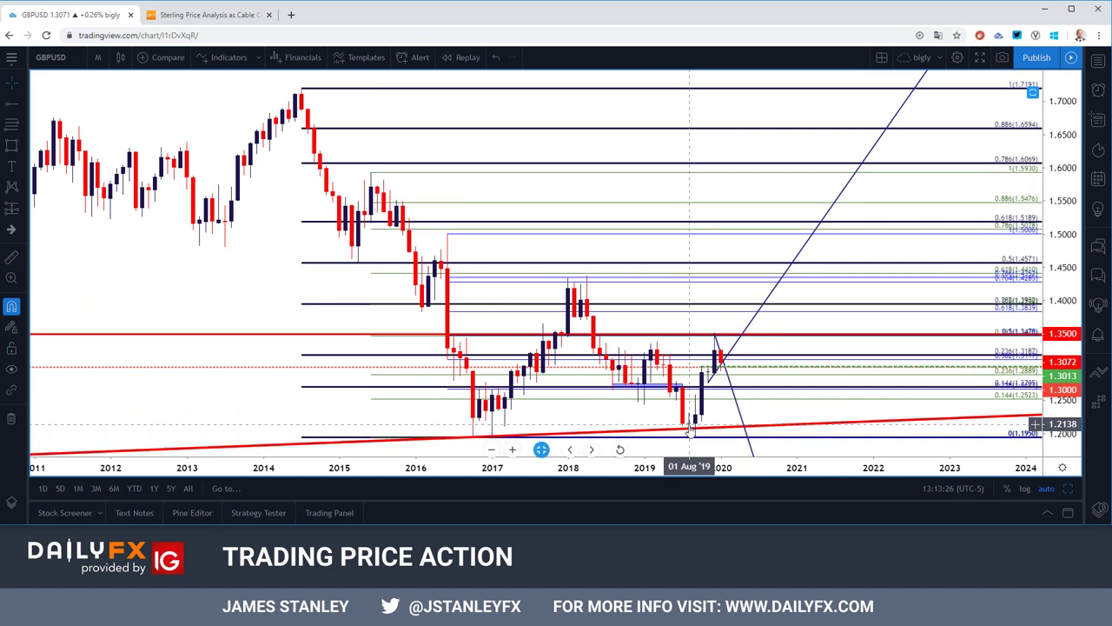
Step GBPUSD down through the weekly to the daily timeframe and examine the converging trendlines around the December 2019 high.
{"action": "left_click", "coordinate": [98, 57]}
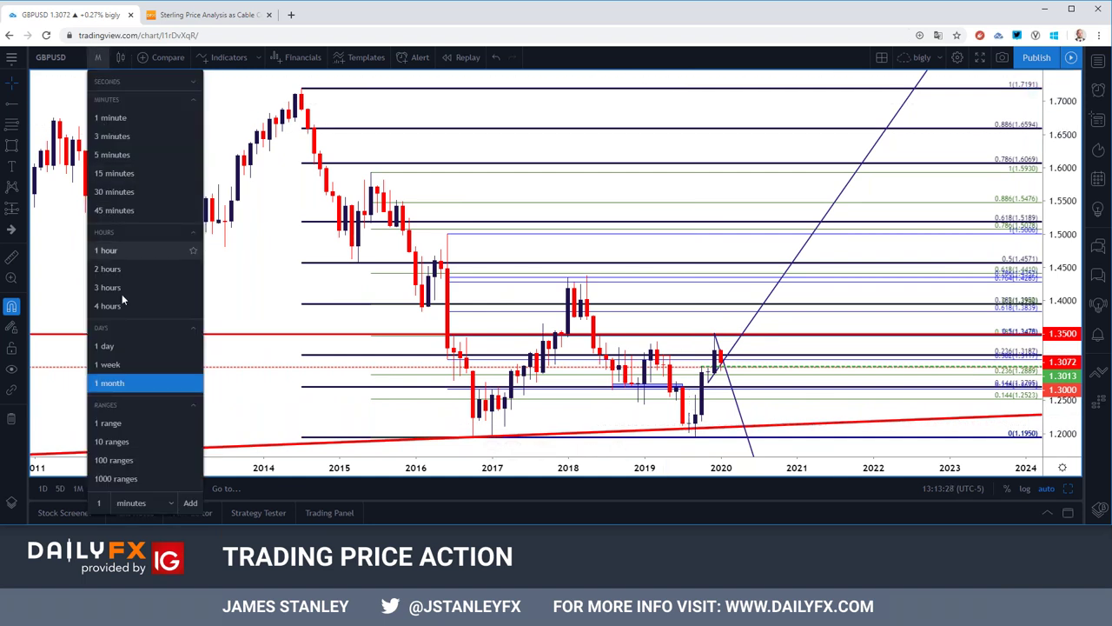
{"action": "left_click", "coordinate": [150, 365]}
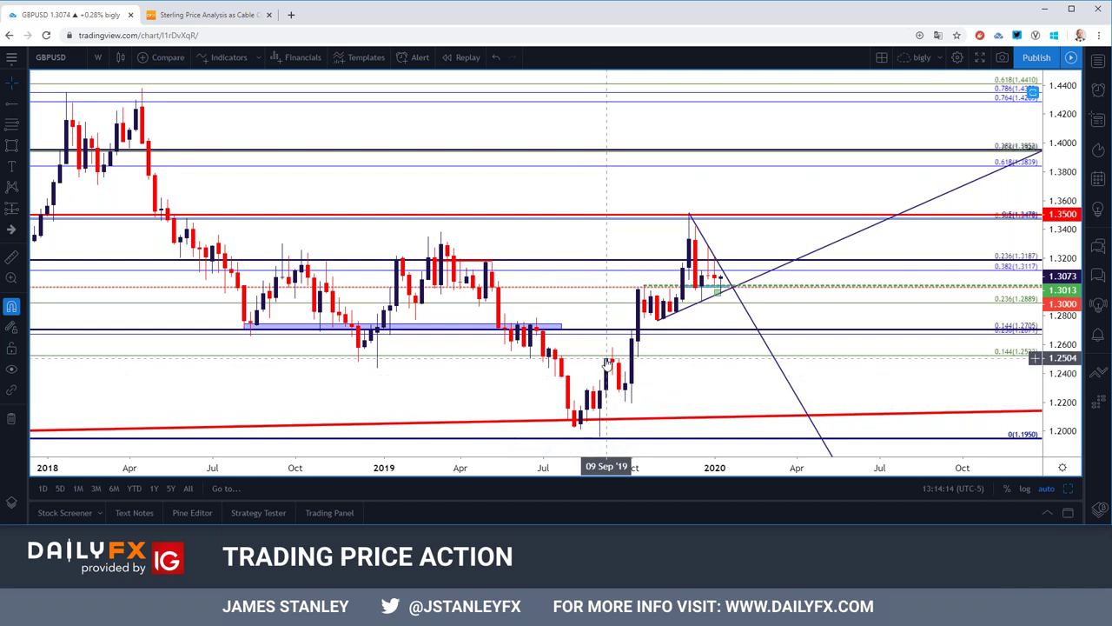
{"action": "left_click", "coordinate": [97, 57]}
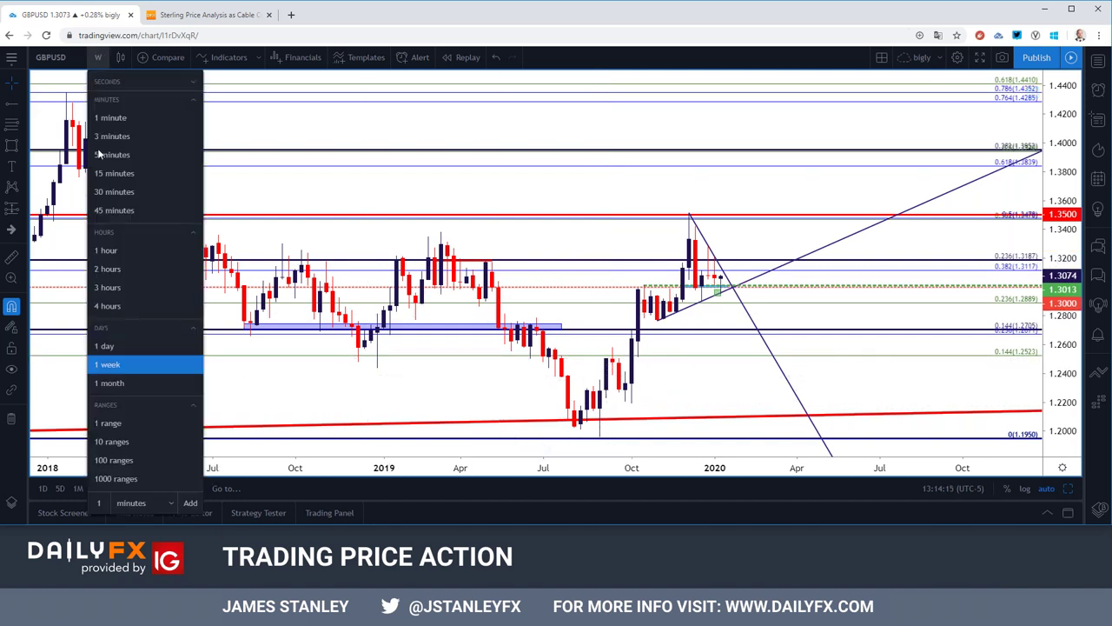
{"action": "left_click", "coordinate": [108, 346]}
{"action": "scroll", "coordinate": [396, 373], "scroll_direction": "down", "scroll_amount": 5}
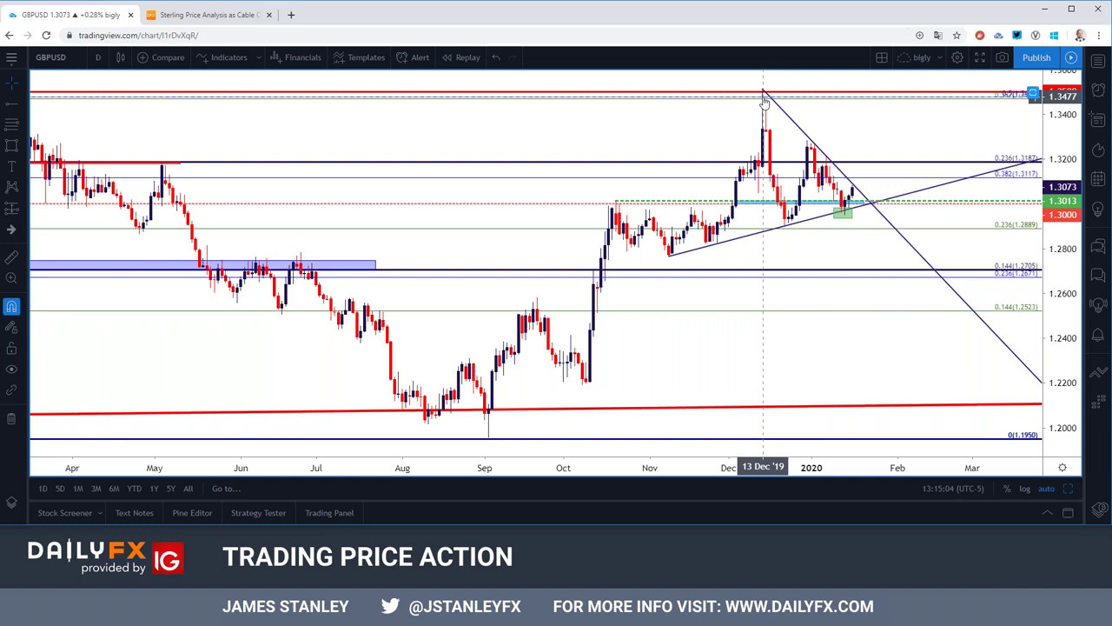
Check the GBPUSD pennant on the 4-hour timeframe and return the chart to the daily timeframe.
{"action": "left_click", "coordinate": [98, 57]}
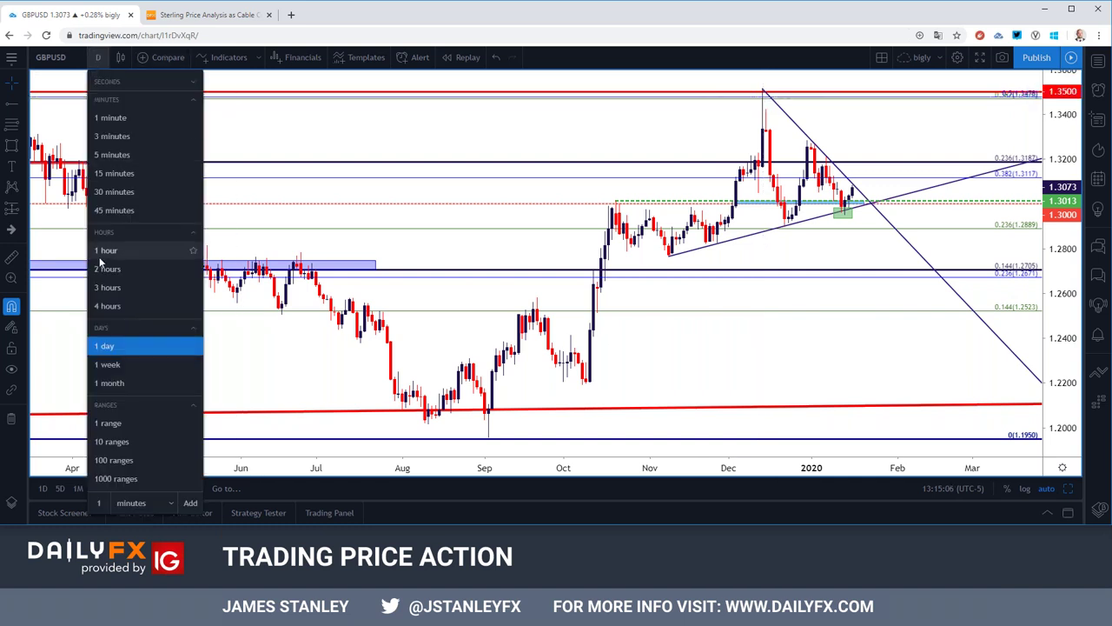
{"action": "left_click", "coordinate": [108, 306]}
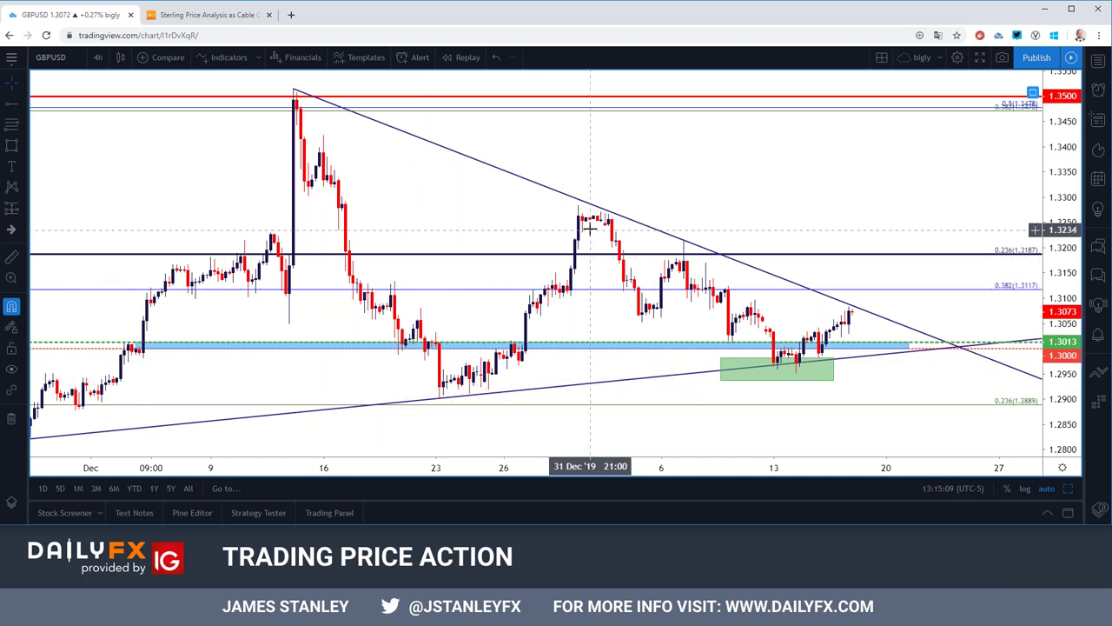
{"action": "left_click", "coordinate": [99, 57]}
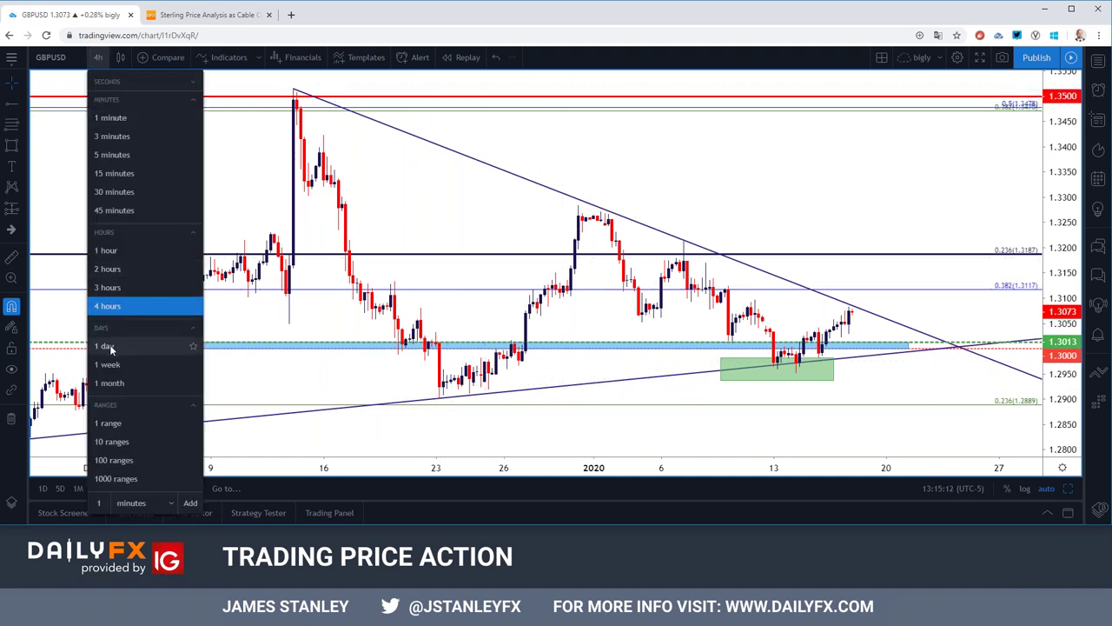
{"action": "left_click", "coordinate": [111, 347]}
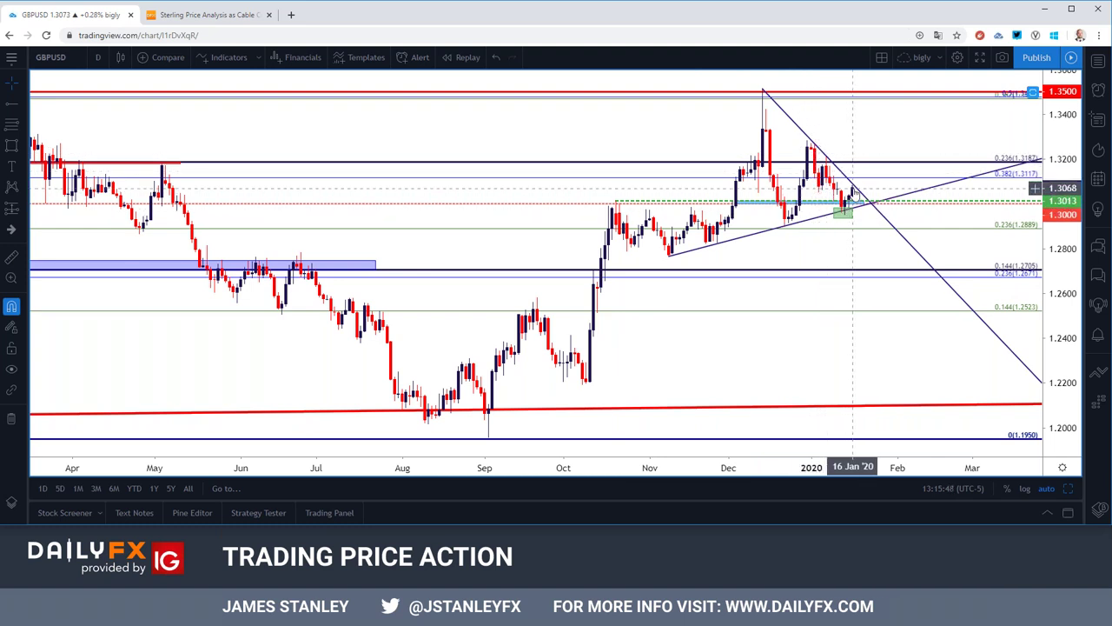
Switch GBPUSD to the 4-hour timeframe, showing the whole pennant from early November 2019 onward.
{"action": "left_click", "coordinate": [97, 57]}
{"action": "left_click", "coordinate": [108, 306]}
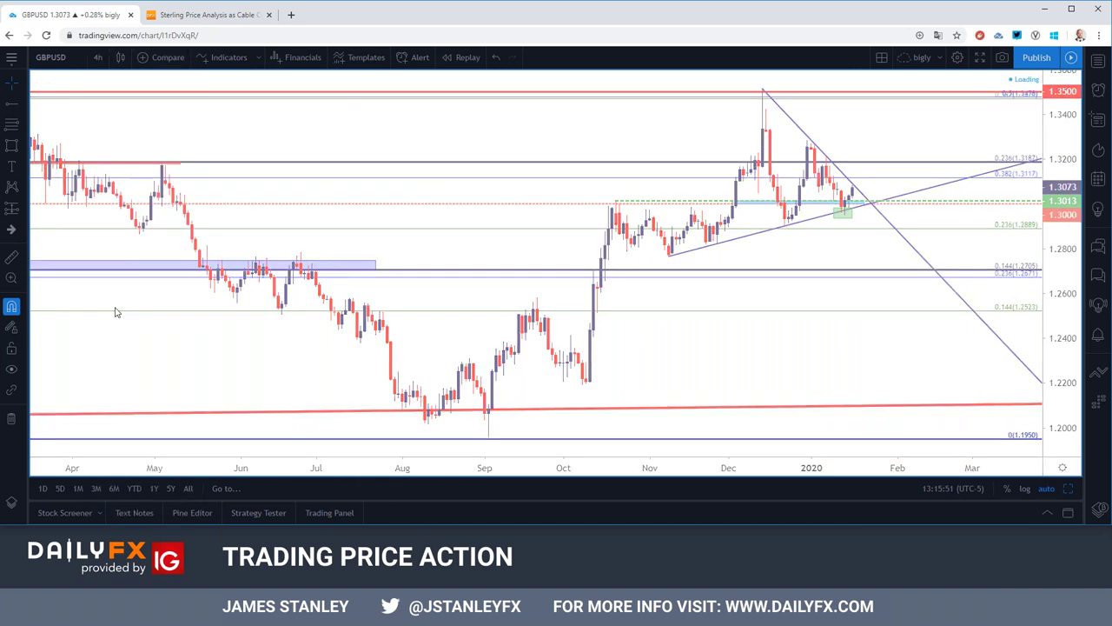
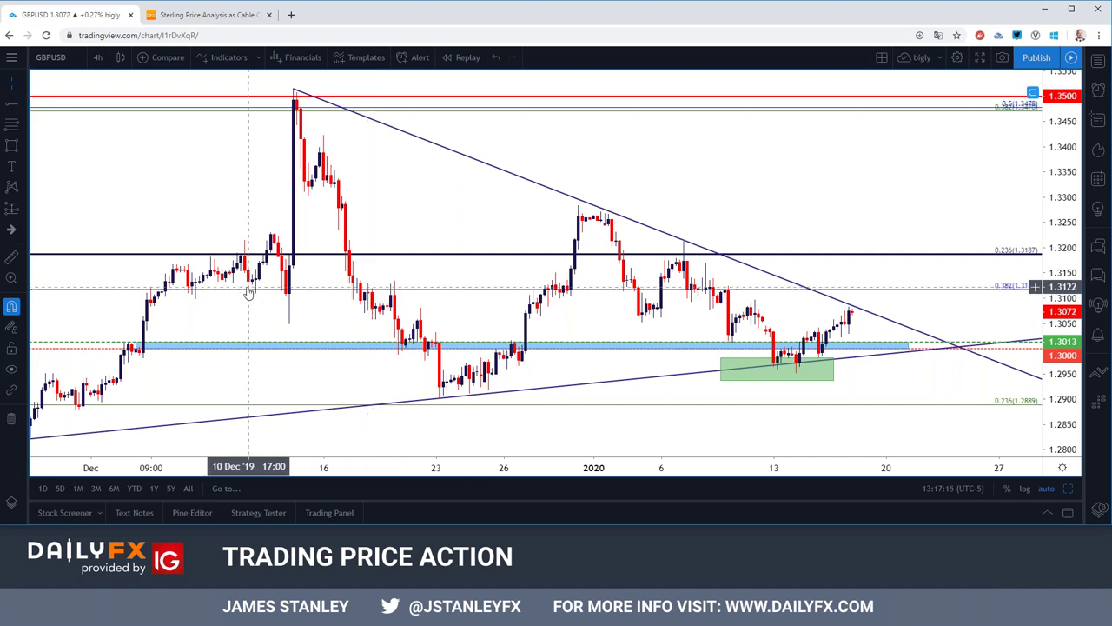
{"action": "scroll", "coordinate": [247, 293], "scroll_direction": "down", "scroll_amount": 3}
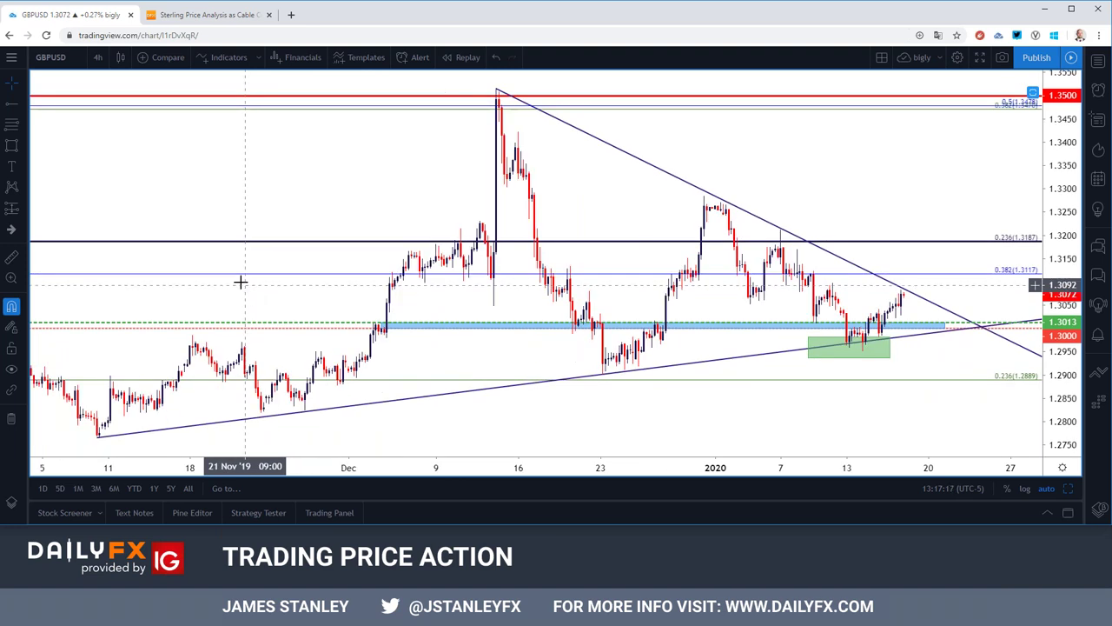
Examine the 2016 Fibonacci retracement on the GBPUSD weekly timeframe and return to the 4-hour timeframe, showing price from December 2019.
{"action": "left_click", "coordinate": [98, 56]}
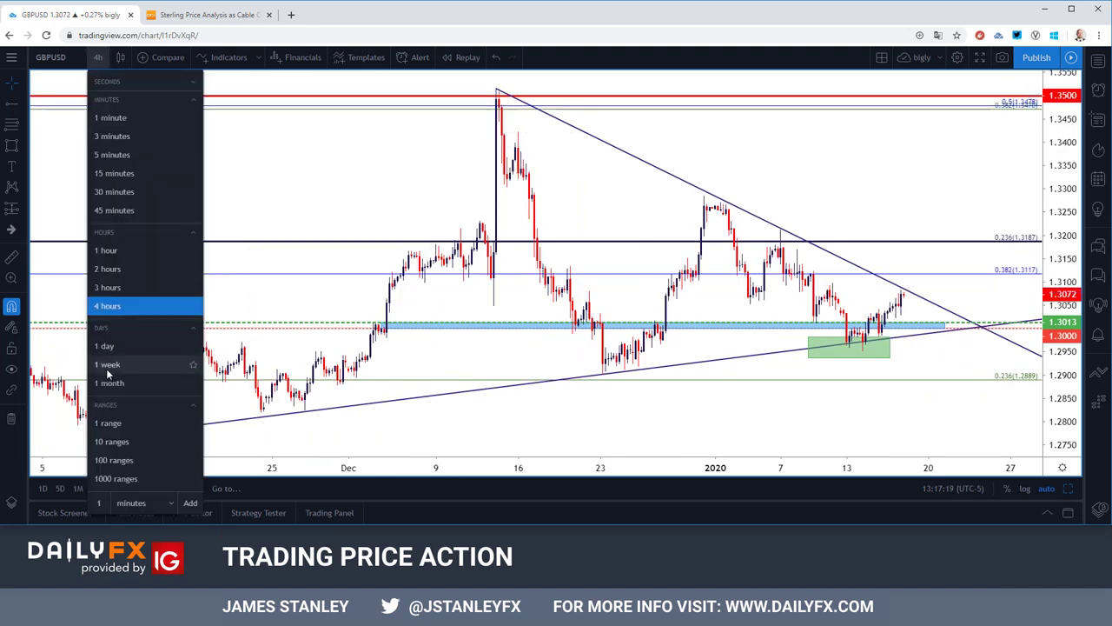
{"action": "left_click", "coordinate": [110, 371]}
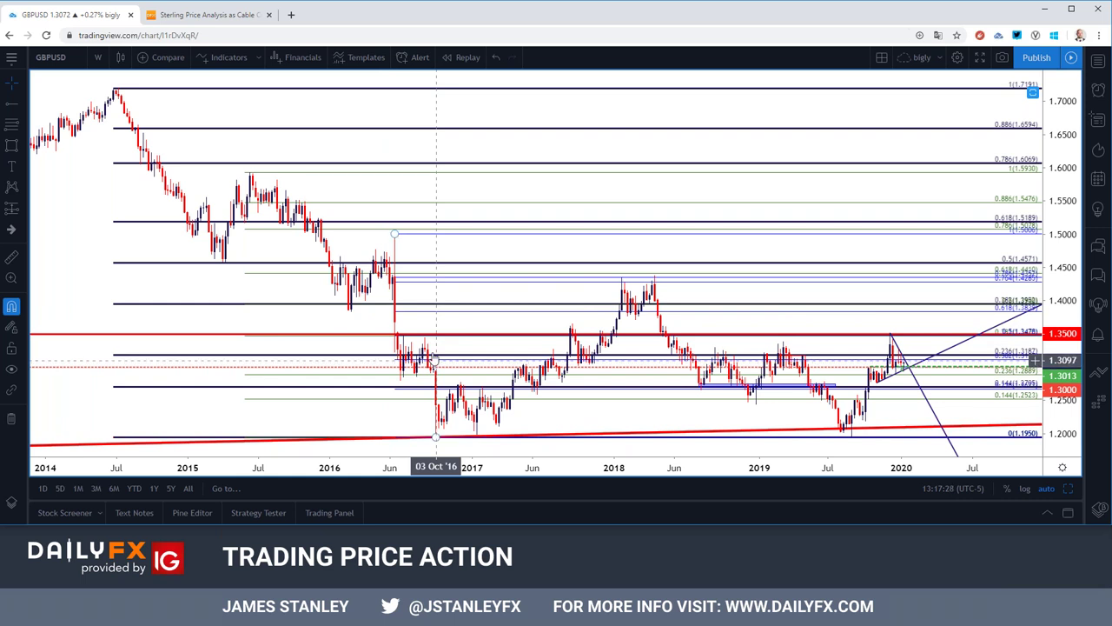
{"action": "left_click", "coordinate": [97, 57]}
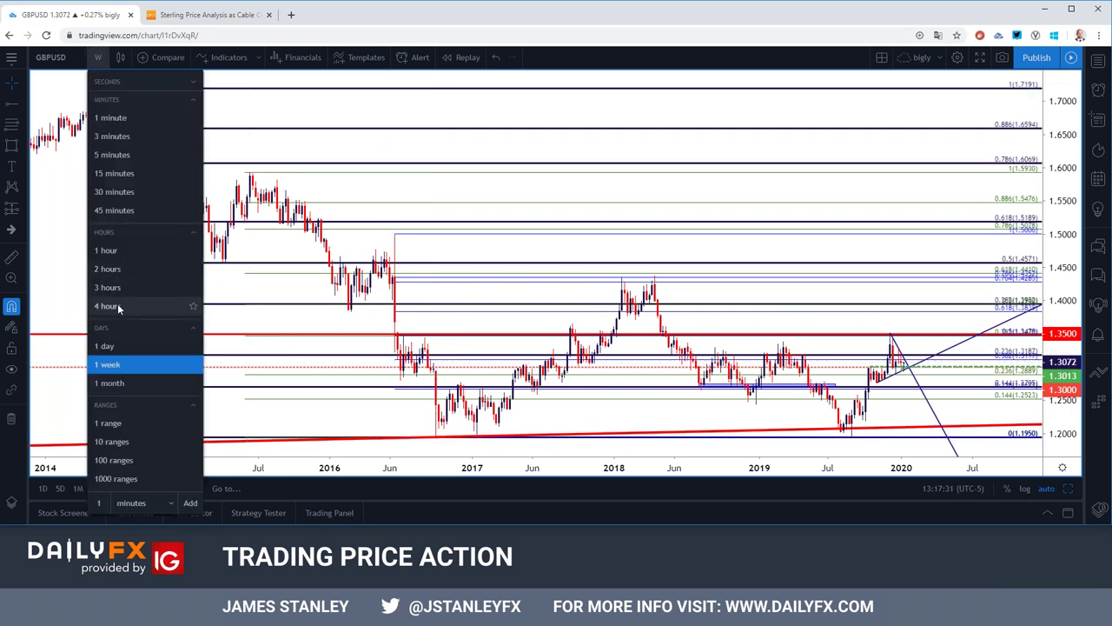
{"action": "left_click", "coordinate": [104, 306]}
{"action": "scroll", "coordinate": [334, 310], "scroll_direction": "up", "scroll_amount": 1}
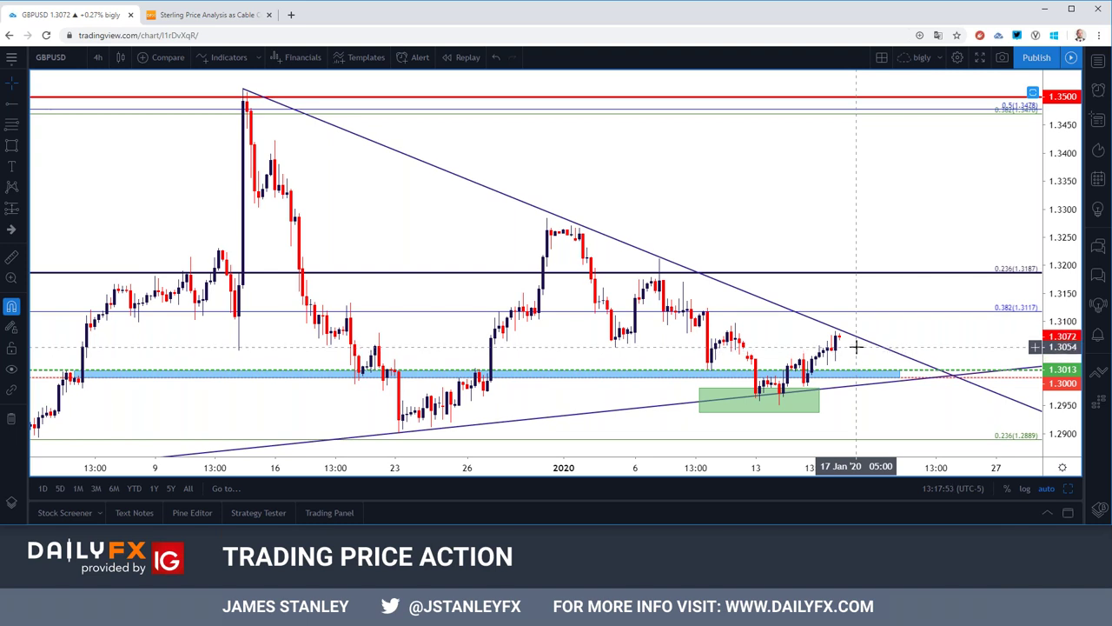
Draw a horizontal ray at 1.3052 on the GBPUSD chart, starting from the price bars just before 13 January 2020.
{"action": "left_click", "coordinate": [21, 104]}
{"action": "left_click", "coordinate": [54, 198]}
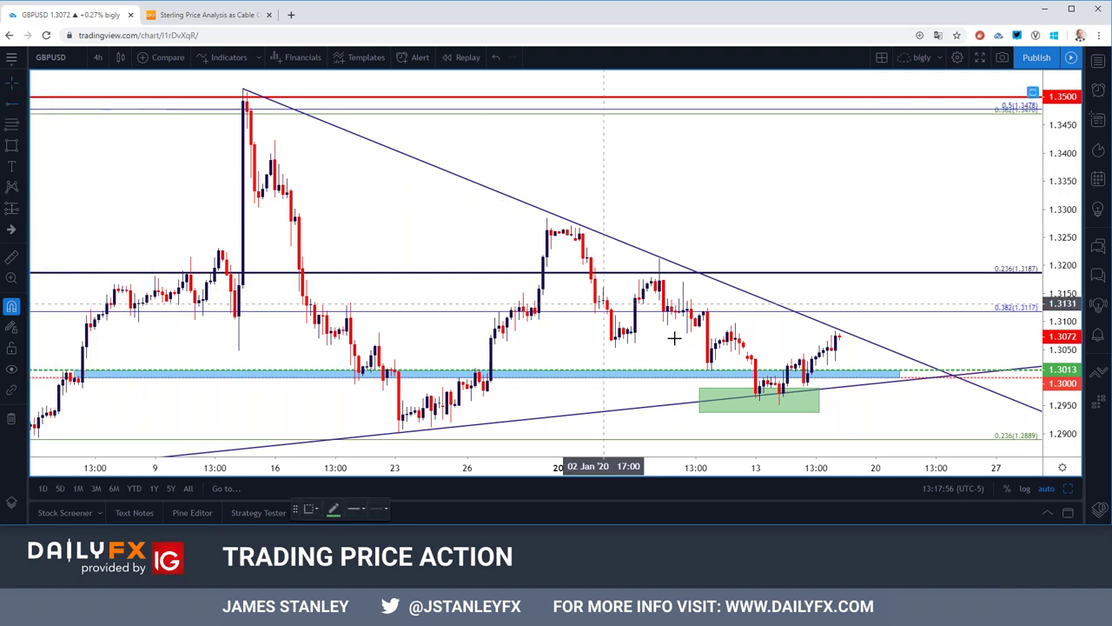
{"action": "left_click", "coordinate": [745, 348]}
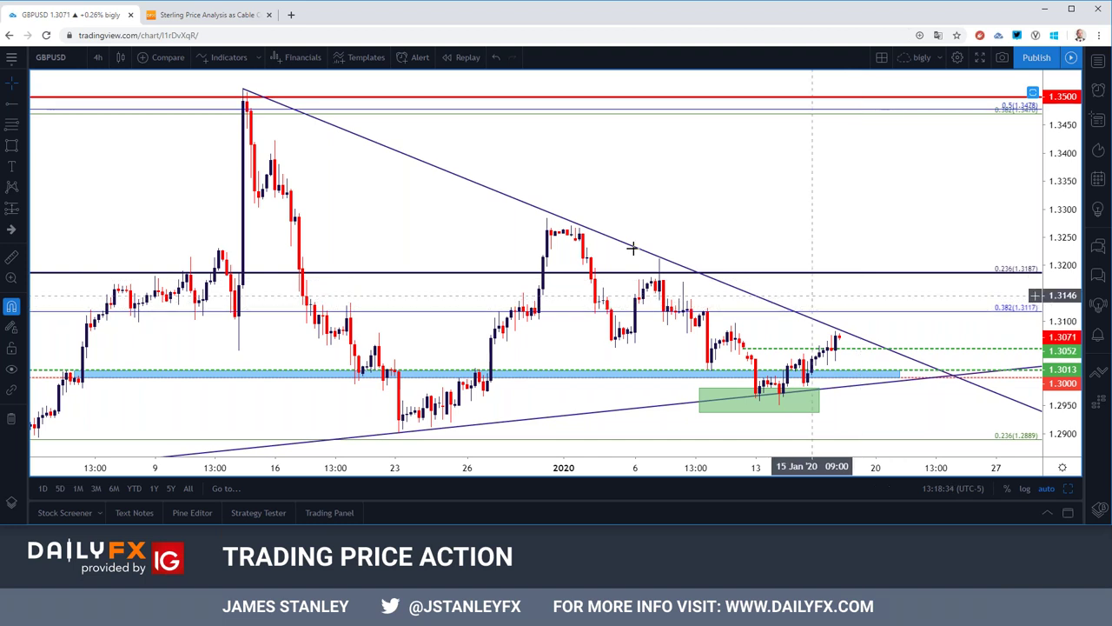
Switch GBPUSD to the daily timeframe and examine the converging pennant trendlines below 1.3500.
{"action": "left_click", "coordinate": [97, 56]}
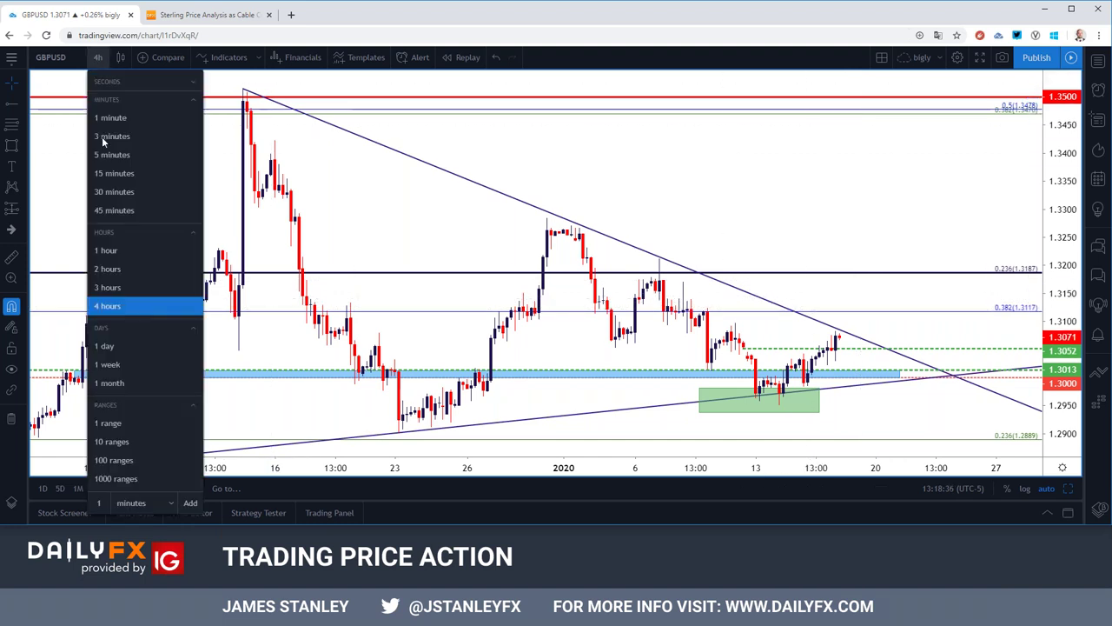
{"action": "left_click", "coordinate": [121, 350]}
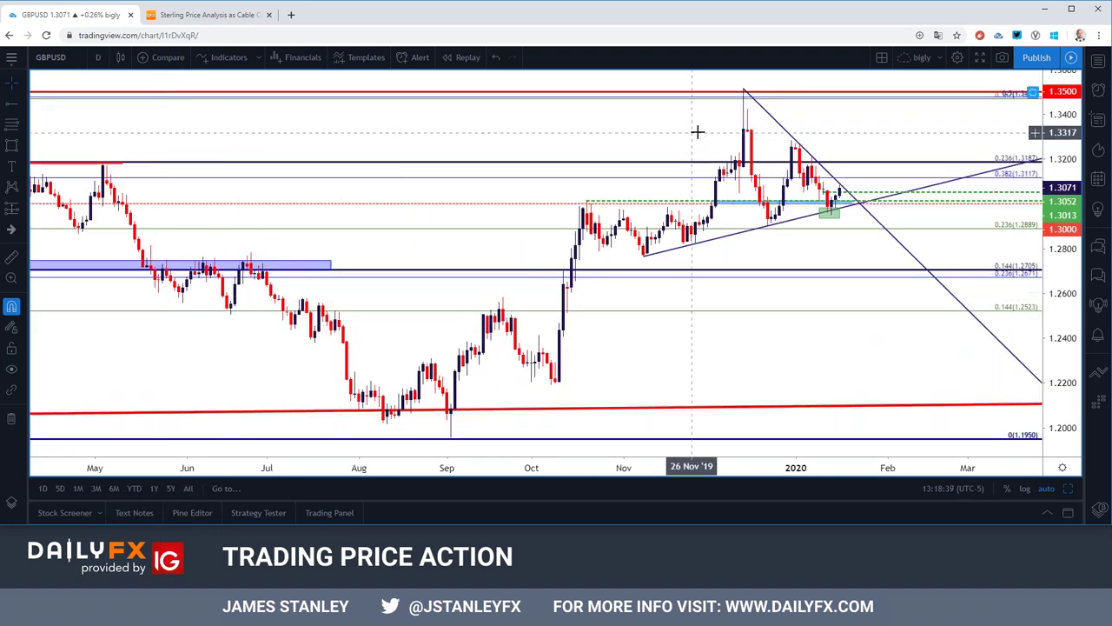
{"action": "left_click", "coordinate": [789, 93]}
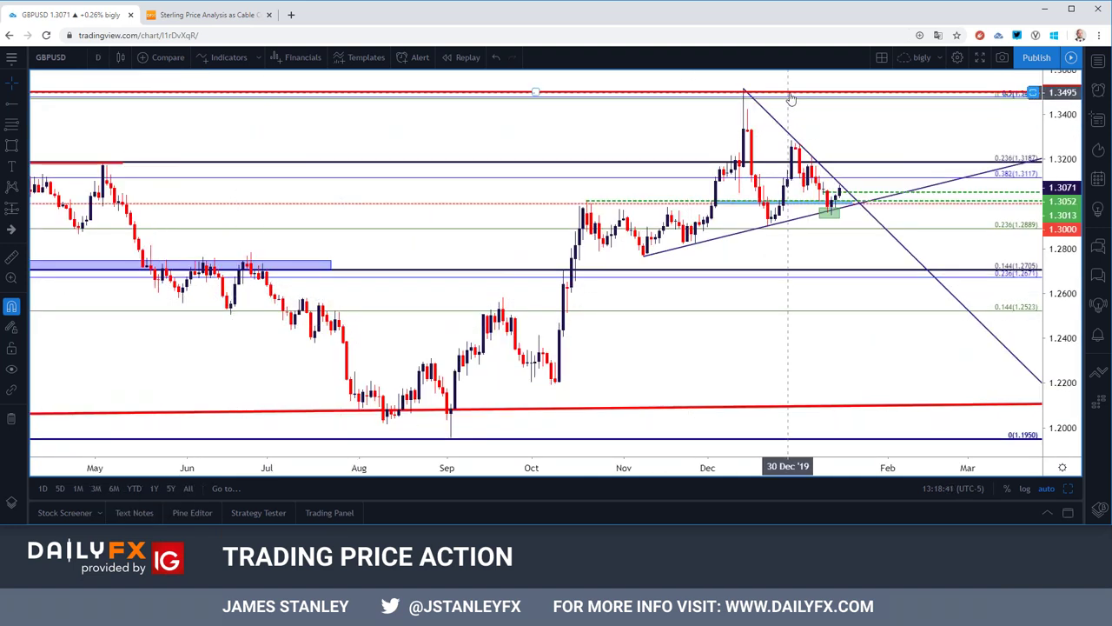
{"action": "scroll", "coordinate": [790, 97], "scroll_direction": "down", "scroll_amount": 1}
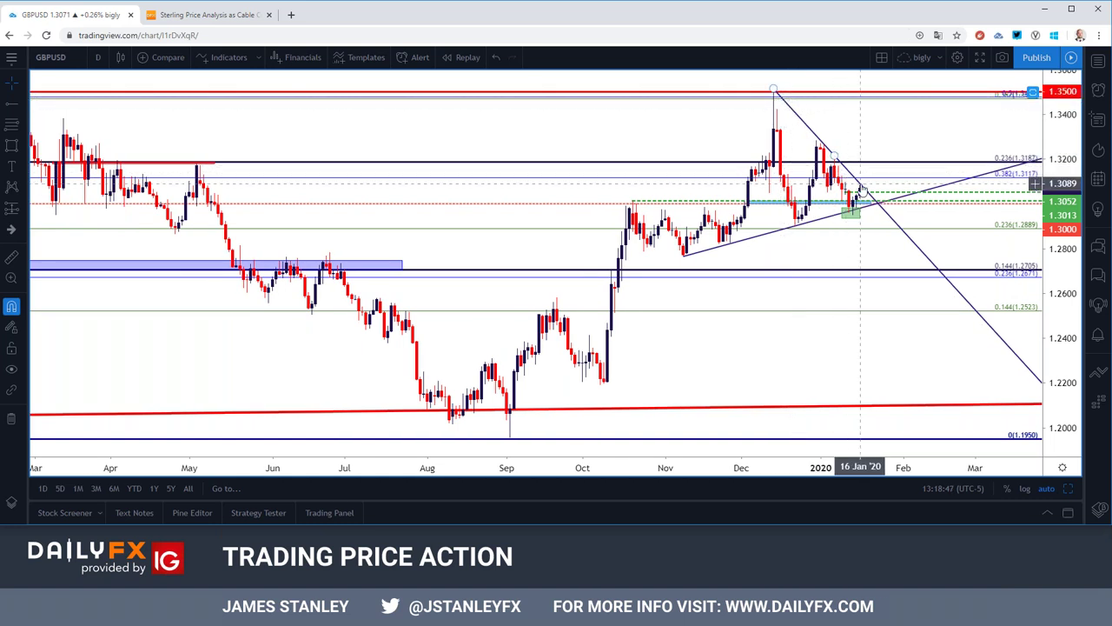
{"action": "left_click", "coordinate": [862, 184]}
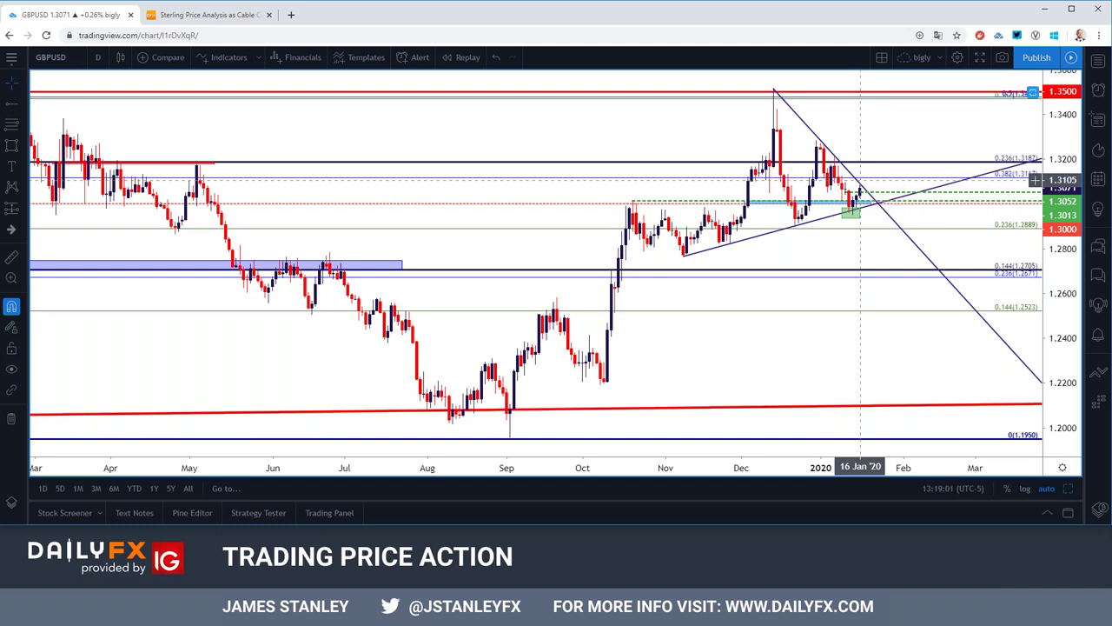
Load the EURUSD chart and show its daily price history back to the start of 2017.
{"action": "left_click", "coordinate": [73, 57]}
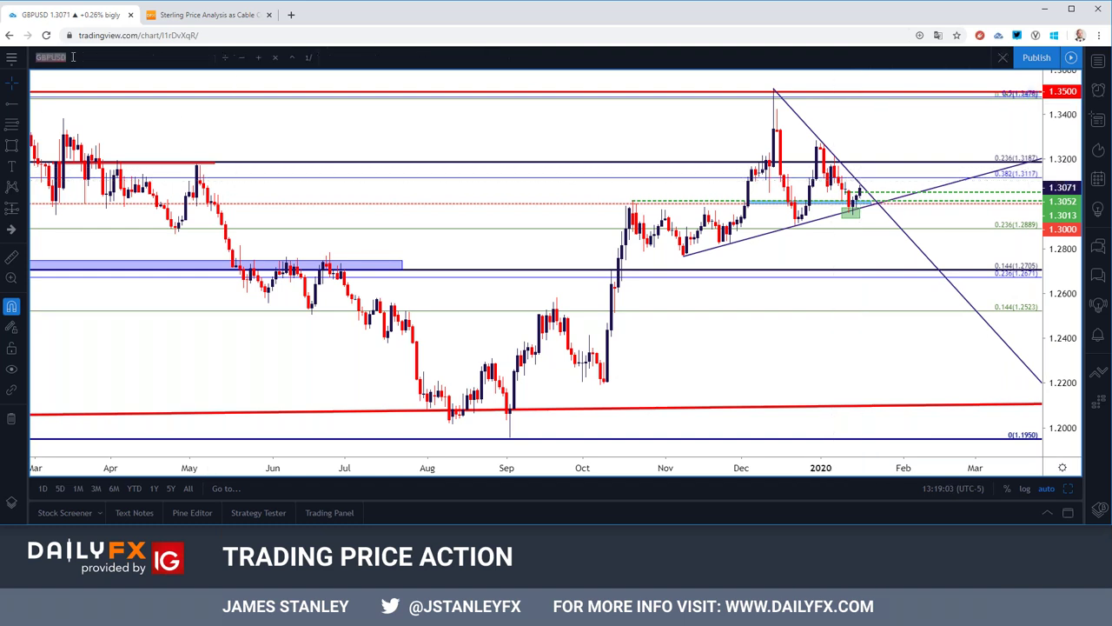
{"action": "type", "text": "EUR"}
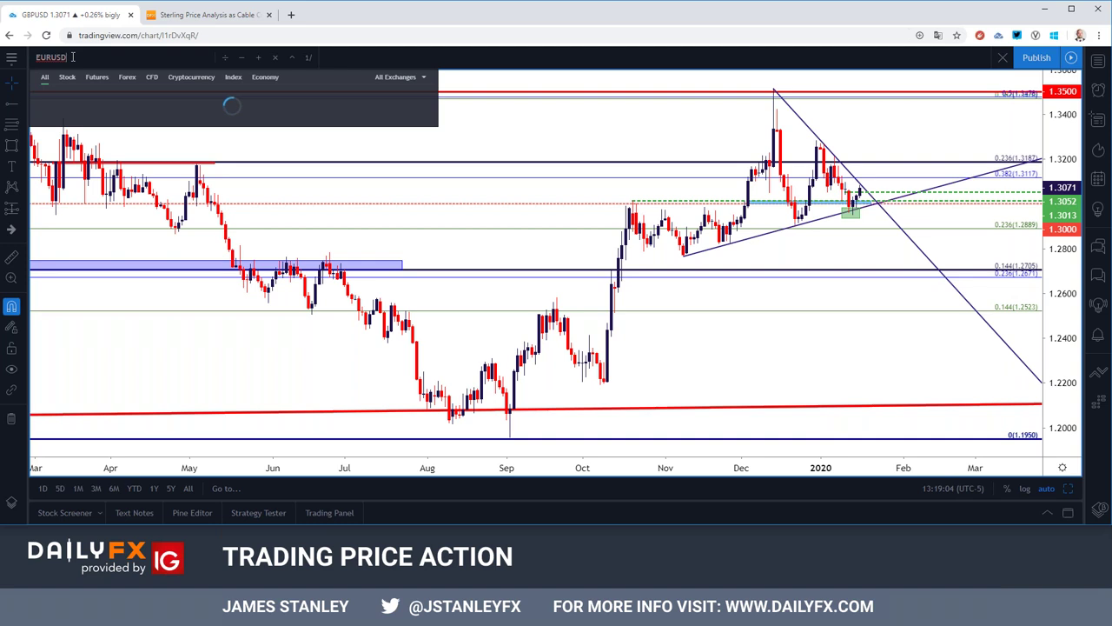
{"action": "key", "text": "Return"}
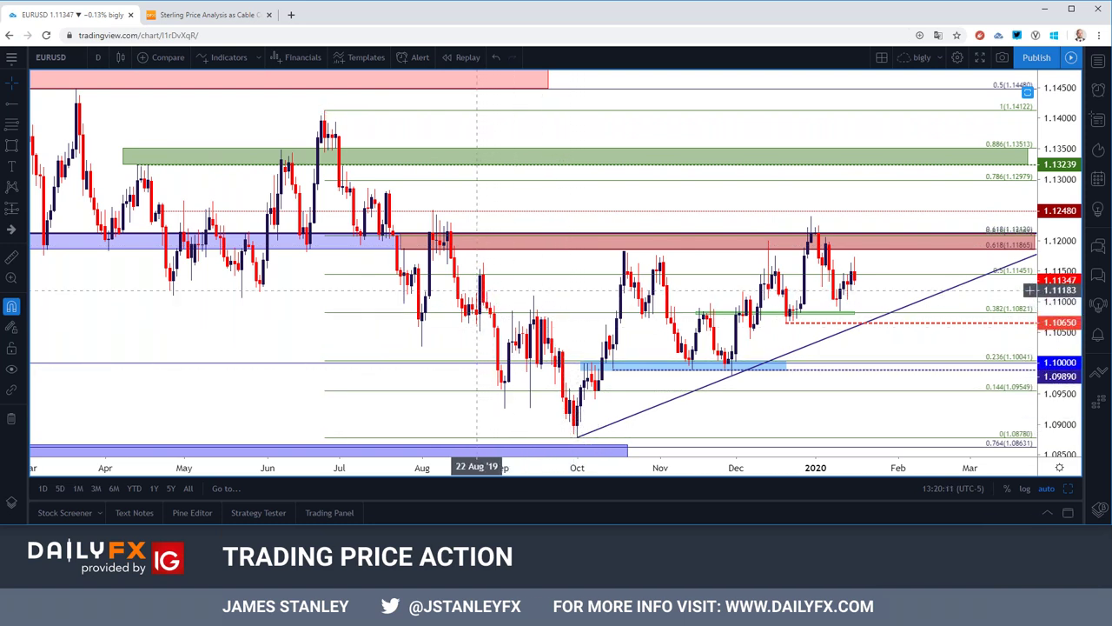
{"action": "scroll", "coordinate": [474, 295], "scroll_direction": "down", "scroll_amount": 5}
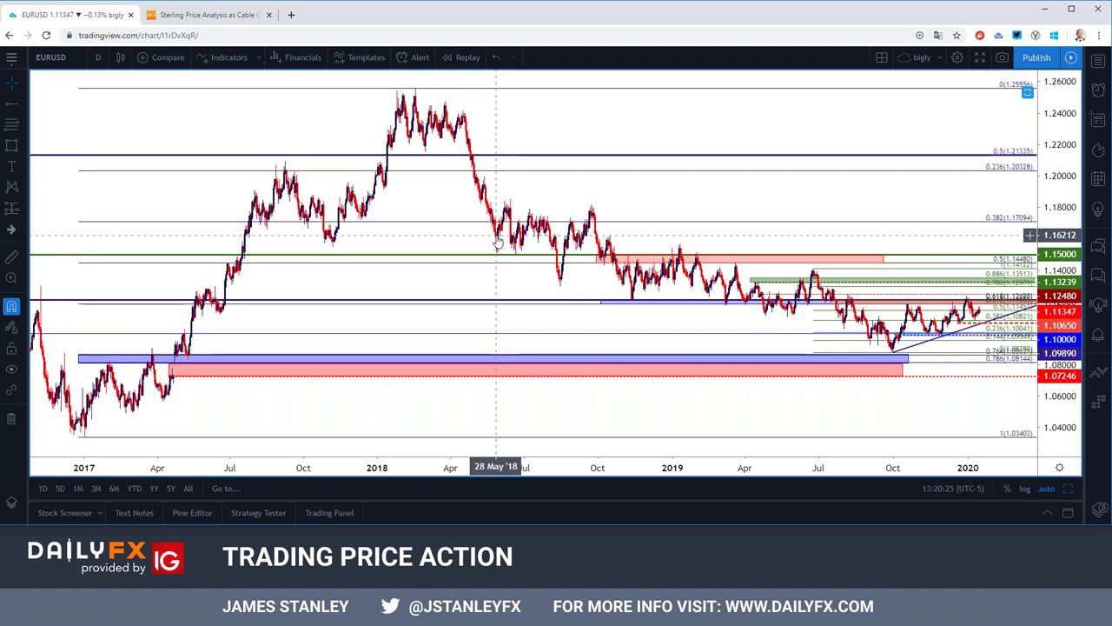
Check EURUSD on the monthly timeframe and switch to the weekly timeframe, showing price from 2015 to January 2020.
{"action": "left_click", "coordinate": [98, 58]}
{"action": "left_click", "coordinate": [113, 383]}
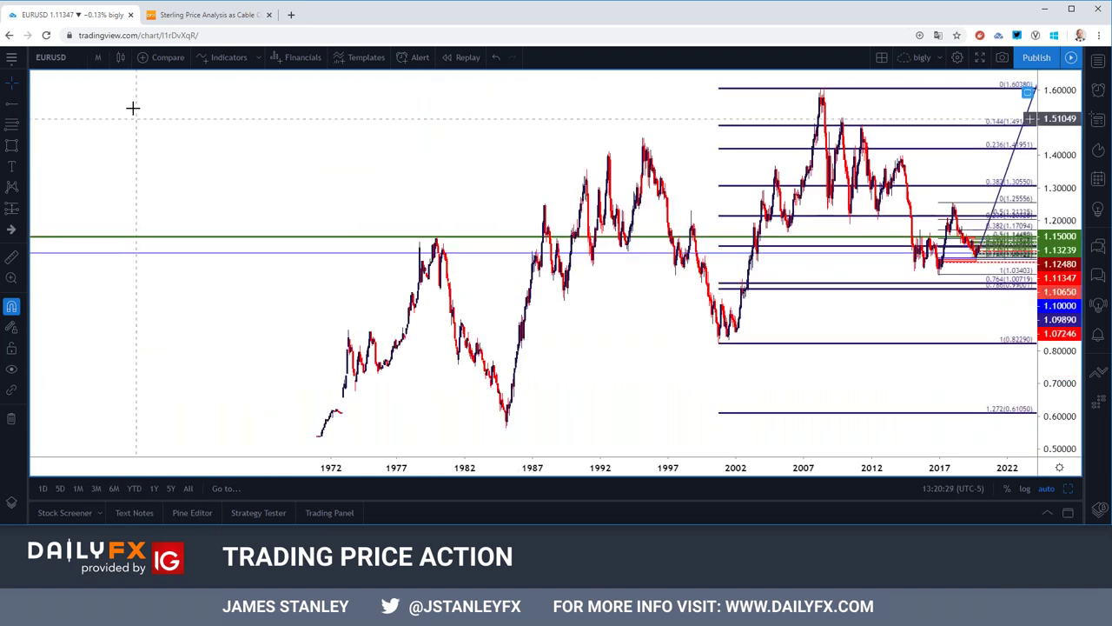
{"action": "left_click", "coordinate": [98, 57]}
{"action": "left_click", "coordinate": [176, 359]}
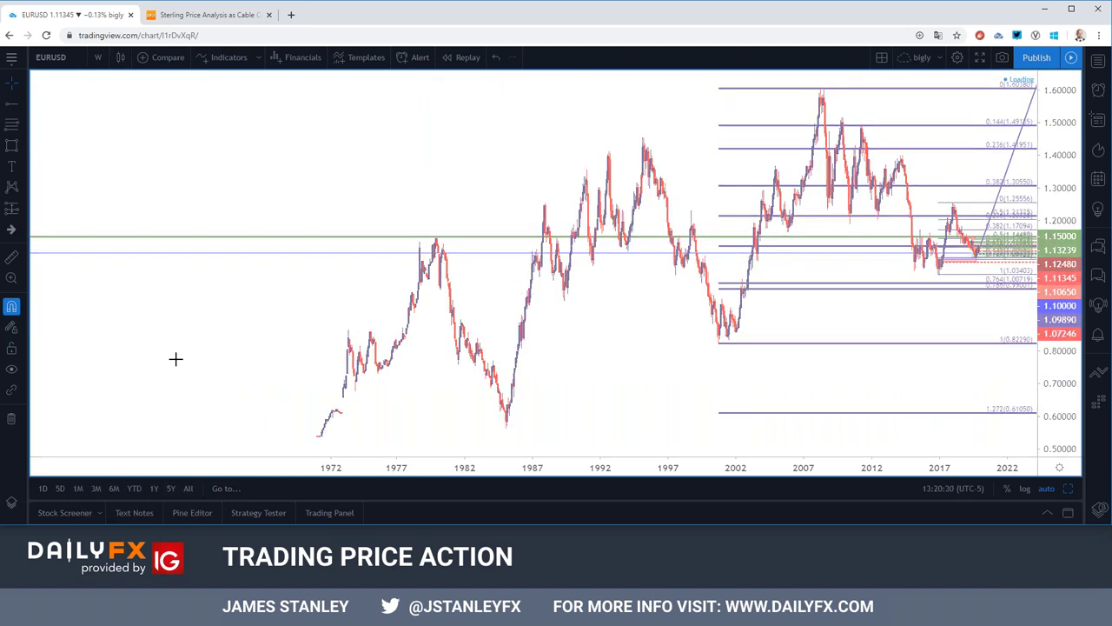
{"action": "scroll", "coordinate": [501, 355], "scroll_direction": "up", "scroll_amount": 10}
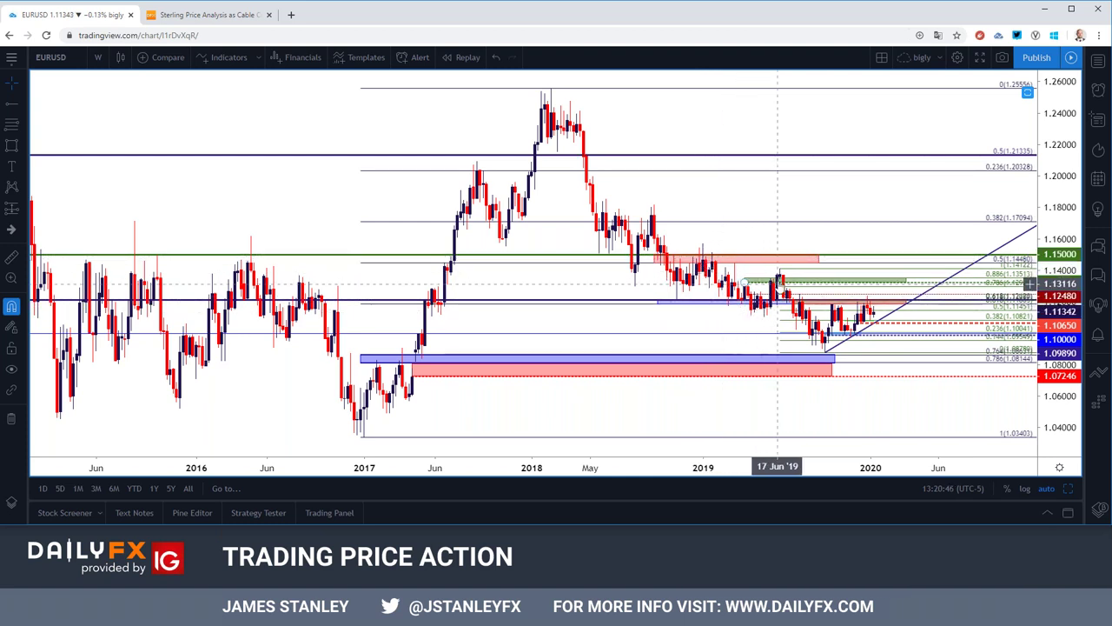
{"action": "left_click", "coordinate": [828, 357]}
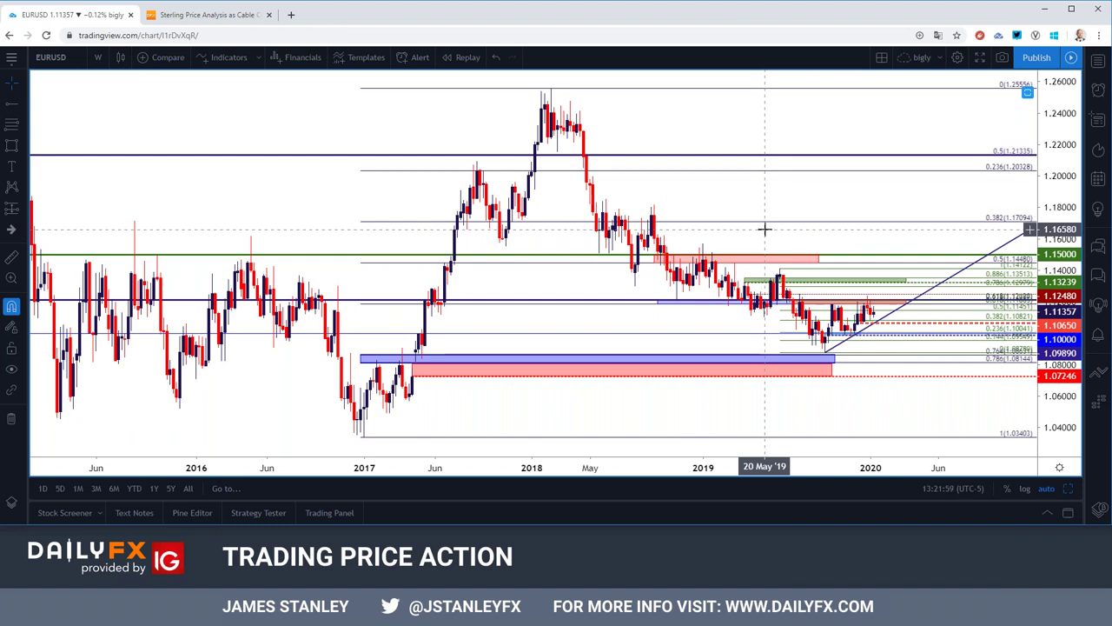
{"action": "scroll", "coordinate": [765, 229], "scroll_direction": "down", "scroll_amount": 1}
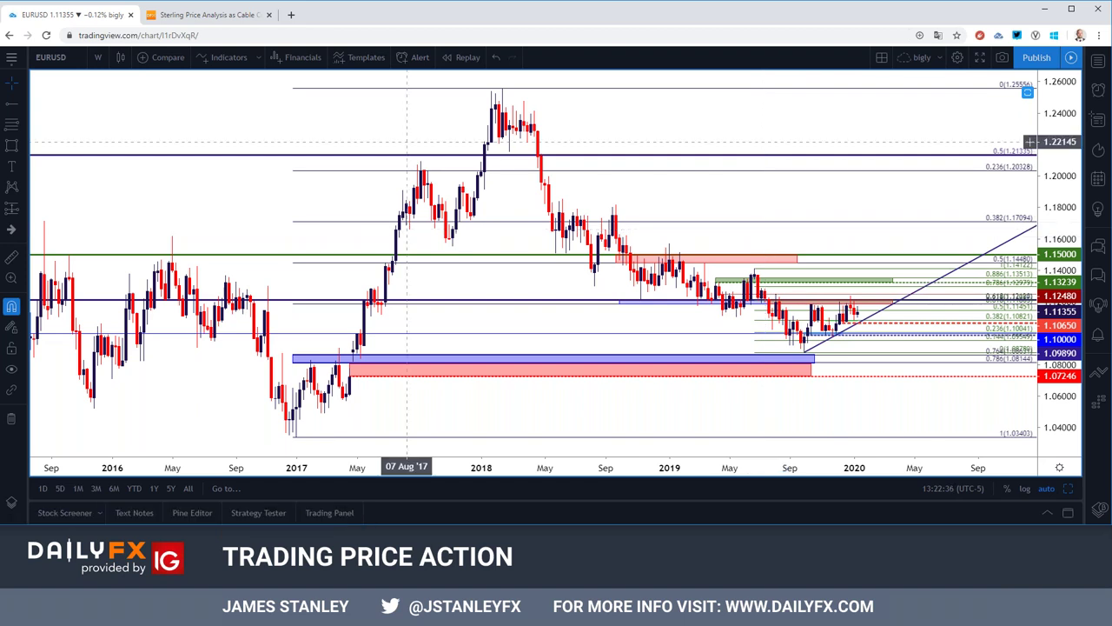
Switch EURUSD to the daily timeframe and examine its support and resistance zones from late 2018 to January 2020.
{"action": "left_click", "coordinate": [98, 57]}
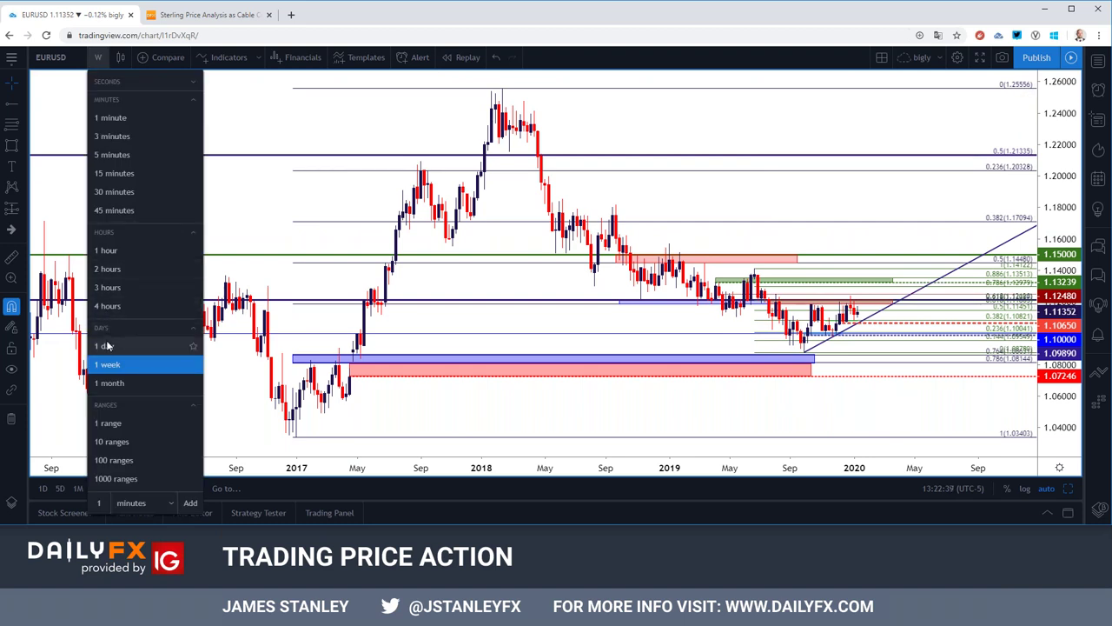
{"action": "left_click", "coordinate": [113, 348]}
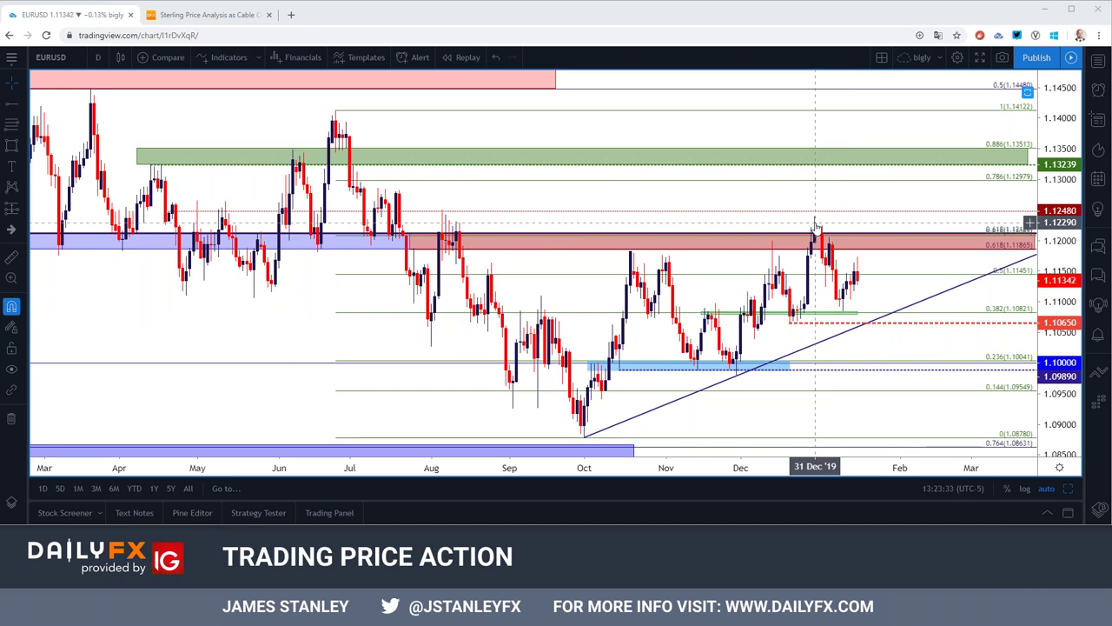
{"action": "left_click", "coordinate": [846, 314]}
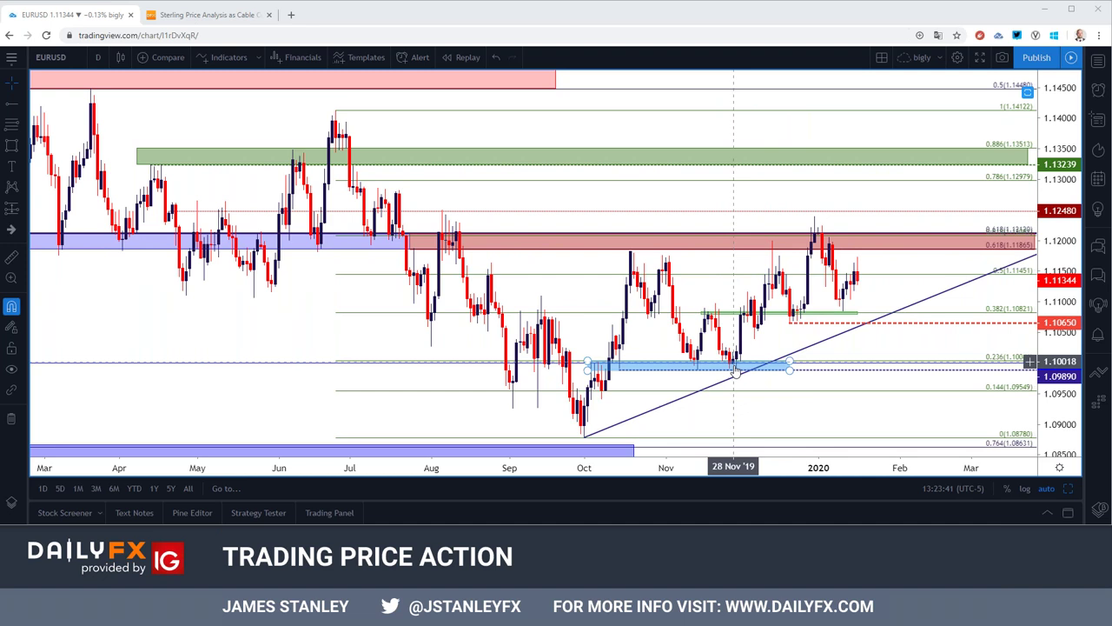
{"action": "scroll", "coordinate": [657, 266], "scroll_direction": "down", "scroll_amount": 4}
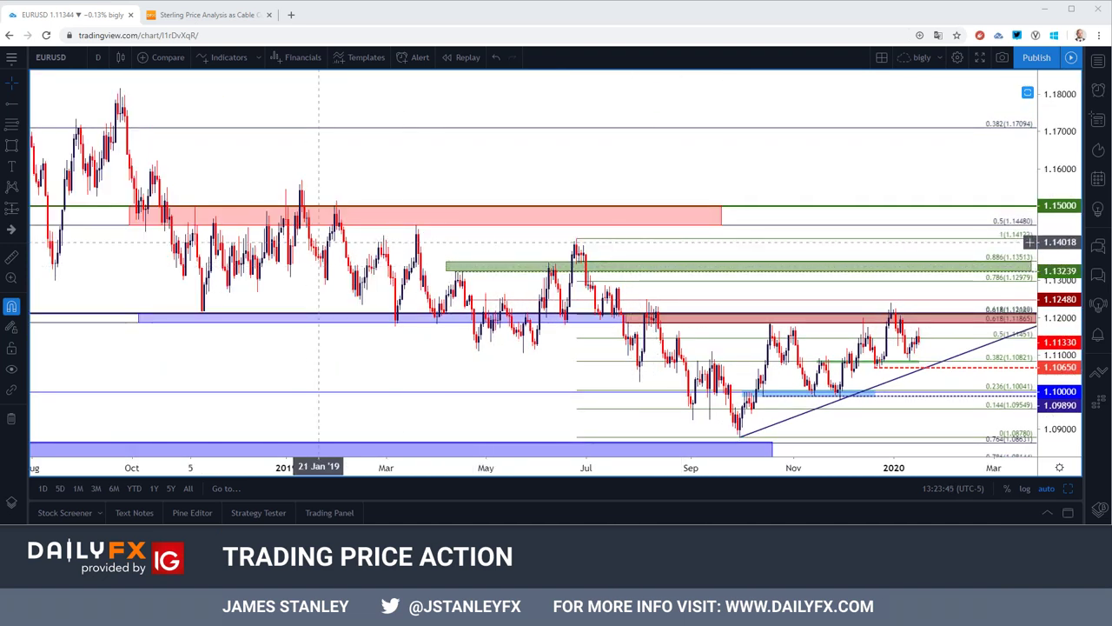
{"action": "scroll", "coordinate": [302, 241], "scroll_direction": "down", "scroll_amount": 2}
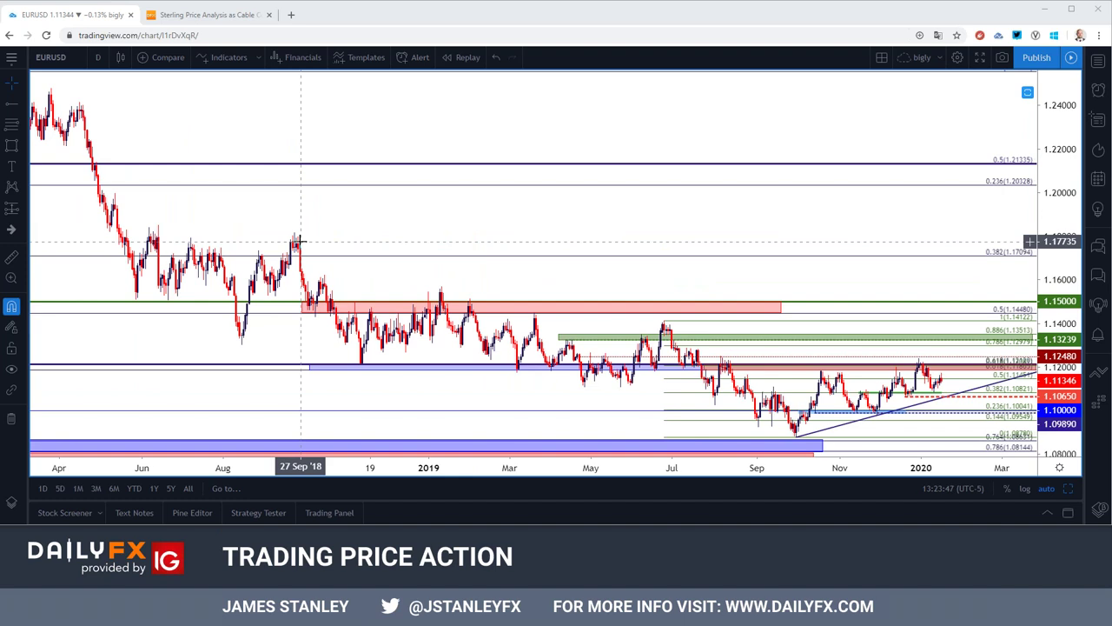
{"action": "scroll", "coordinate": [300, 243], "scroll_direction": "up", "scroll_amount": 3}
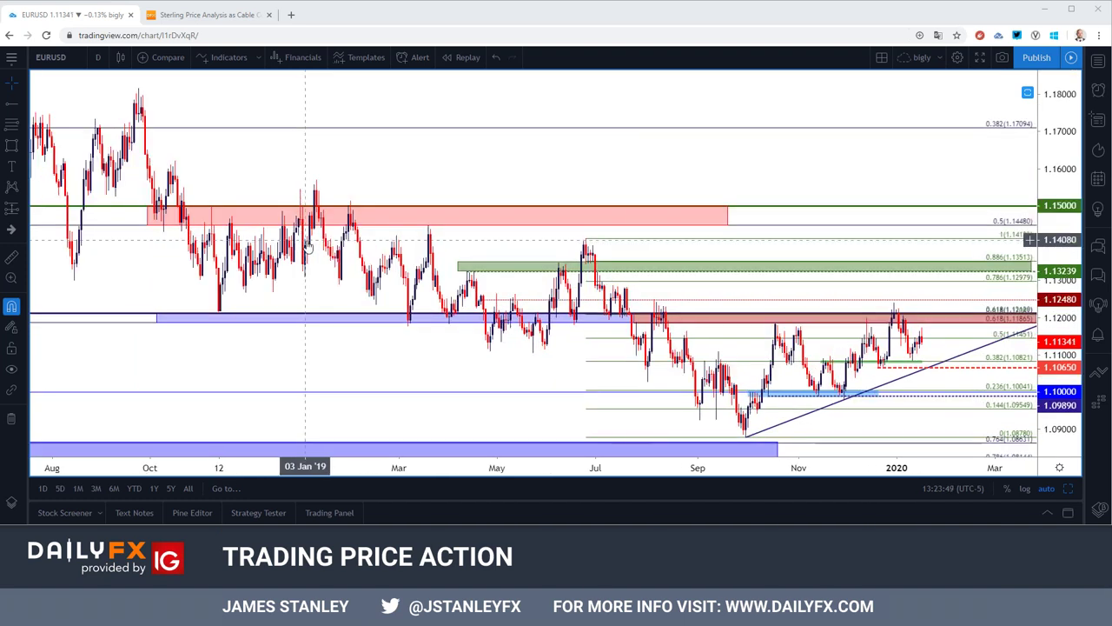
{"action": "scroll", "coordinate": [306, 248], "scroll_direction": "up", "scroll_amount": 2}
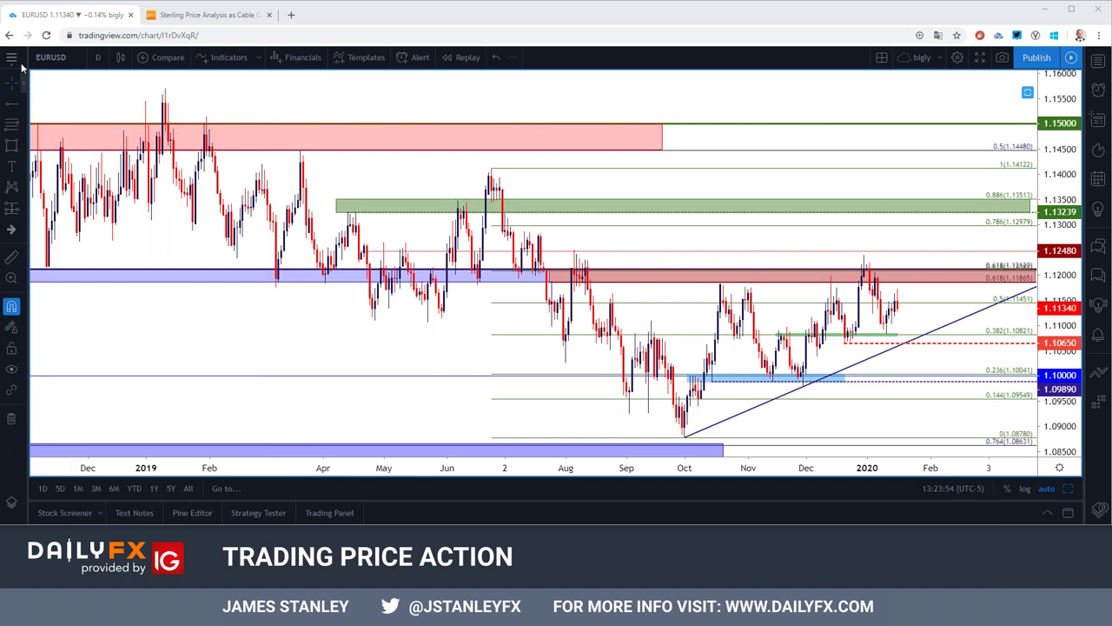
Switch EURUSD to the 4-hour timeframe and examine price since October 2019 around the green support zone near 1.1082.
{"action": "left_click", "coordinate": [98, 56]}
{"action": "left_click", "coordinate": [108, 305]}
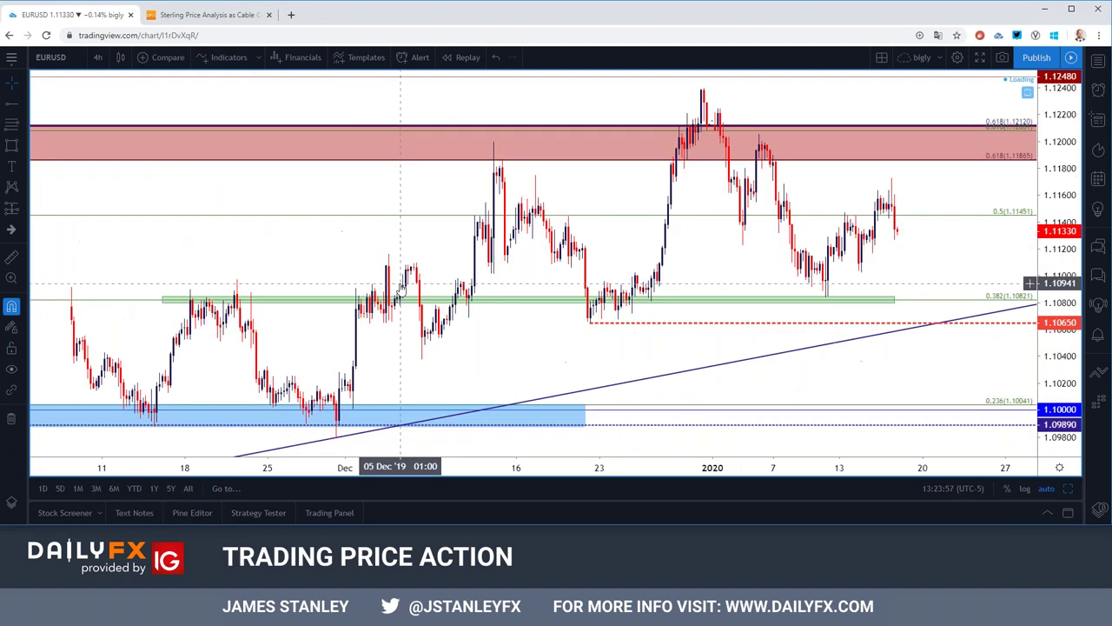
{"action": "scroll", "coordinate": [409, 287], "scroll_direction": "down", "scroll_amount": 3}
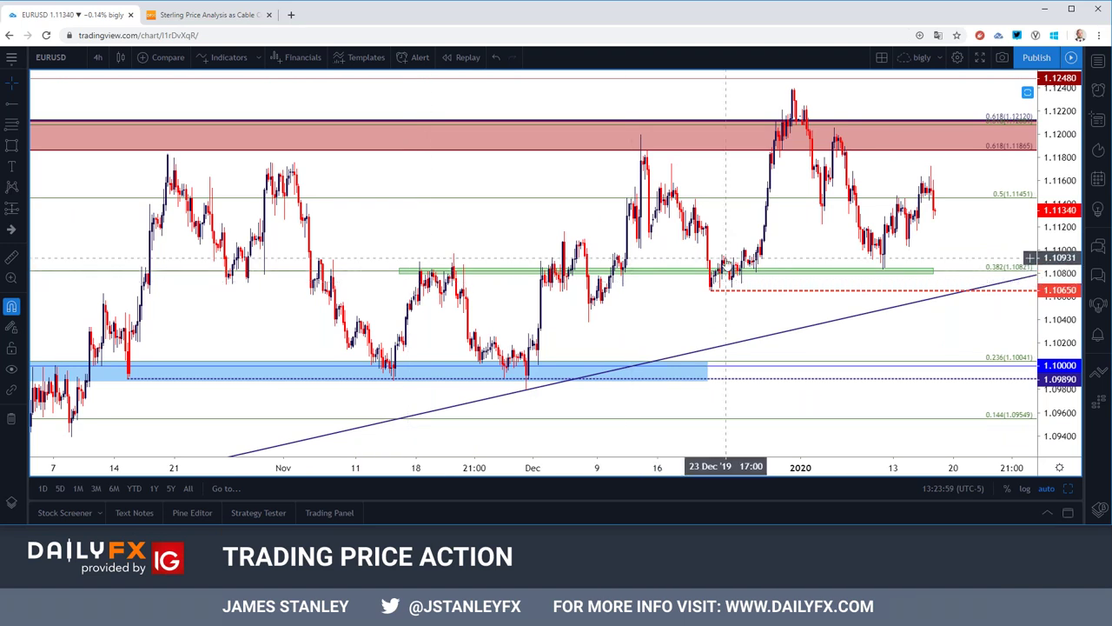
{"action": "left_click", "coordinate": [884, 272]}
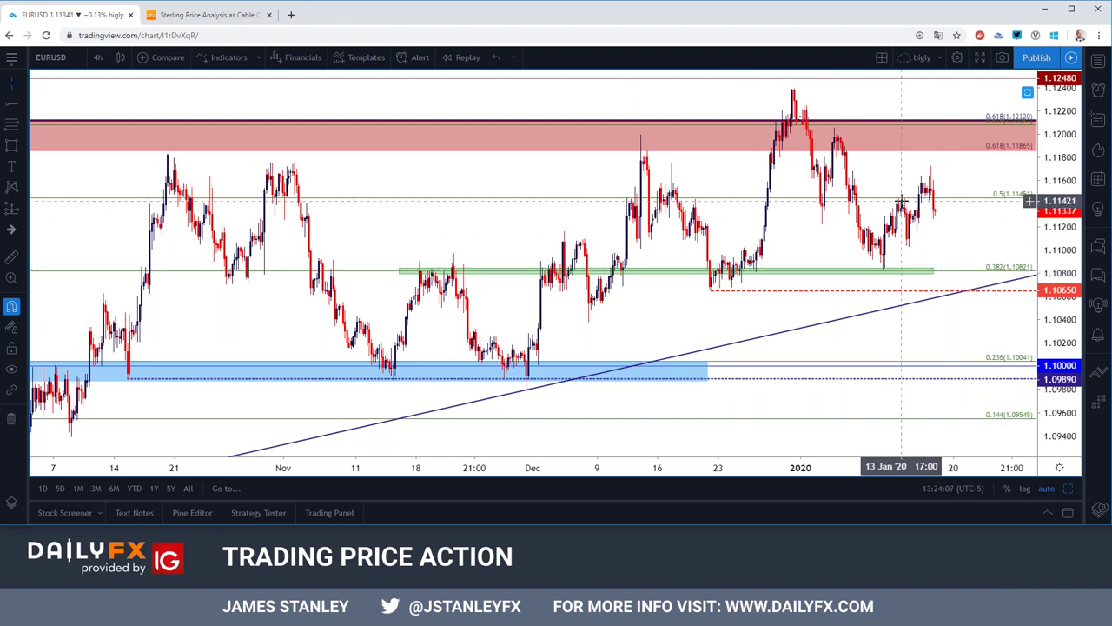
{"action": "left_click", "coordinate": [888, 253]}
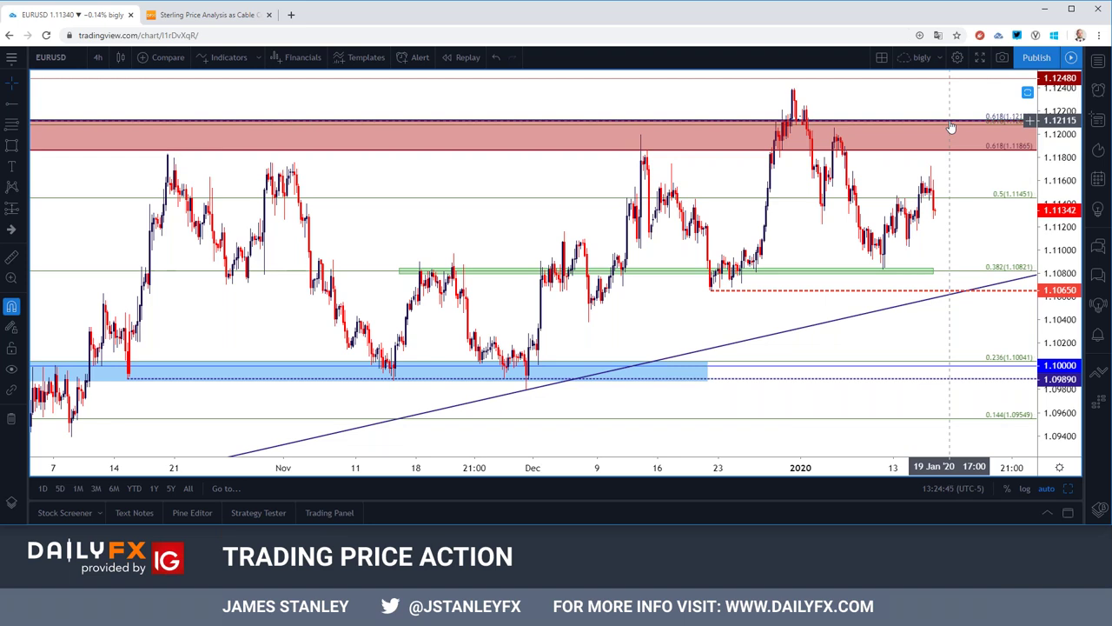
Check EURUSD on the 1-hour timeframe and return to the daily timeframe, showing price from mid-2018 onward.
{"action": "left_click", "coordinate": [97, 56]}
{"action": "left_click", "coordinate": [106, 252]}
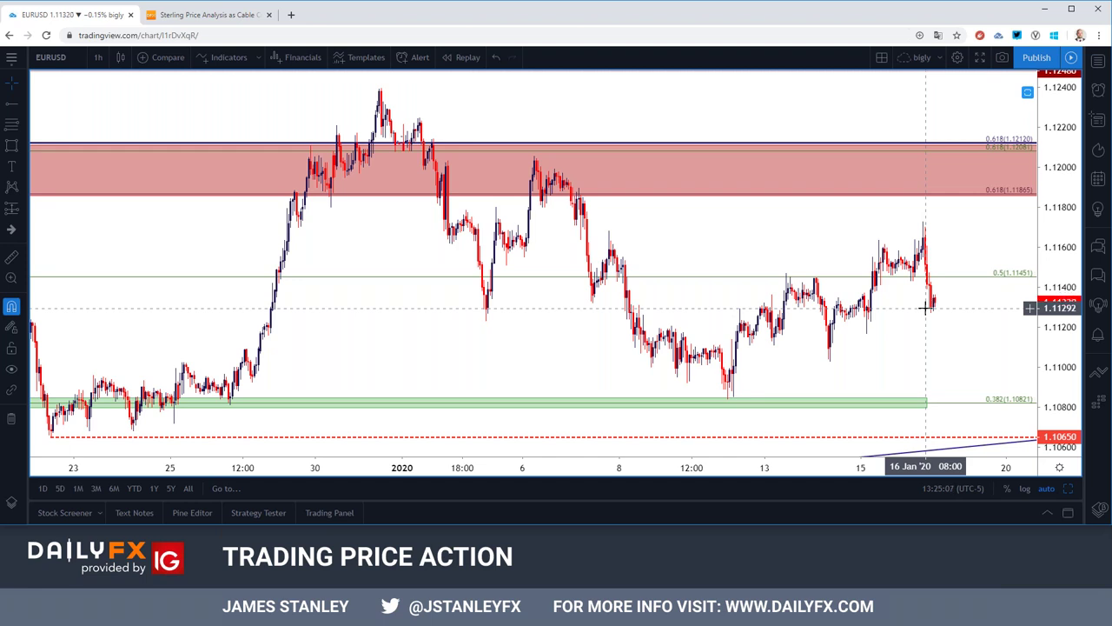
{"action": "left_click", "coordinate": [98, 57]}
{"action": "left_click", "coordinate": [142, 344]}
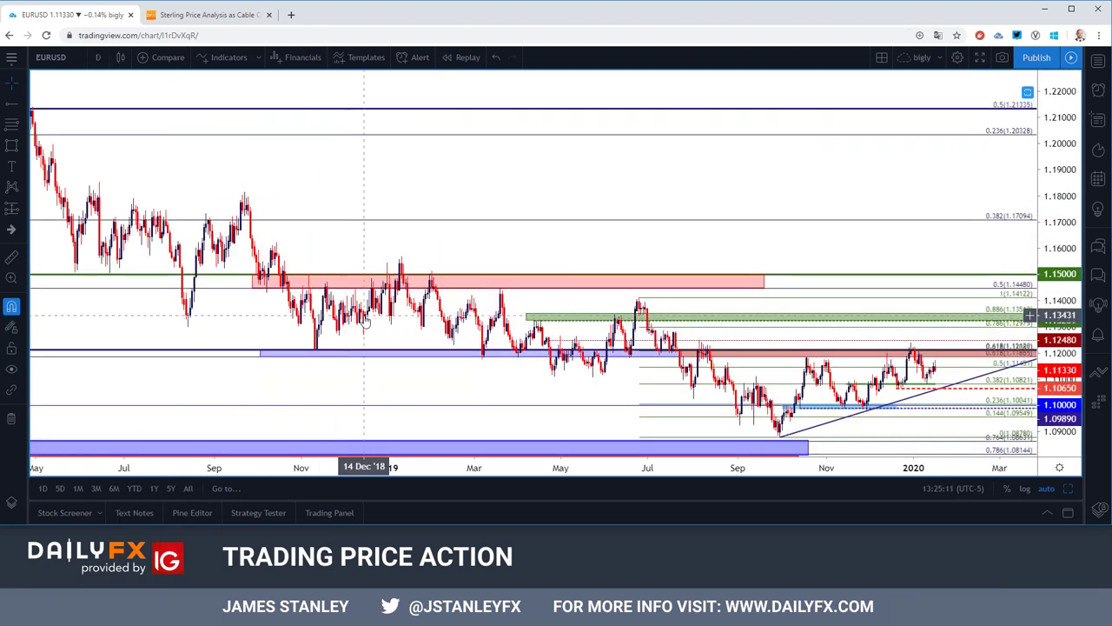
{"action": "scroll", "coordinate": [365, 322], "scroll_direction": "up", "scroll_amount": 3}
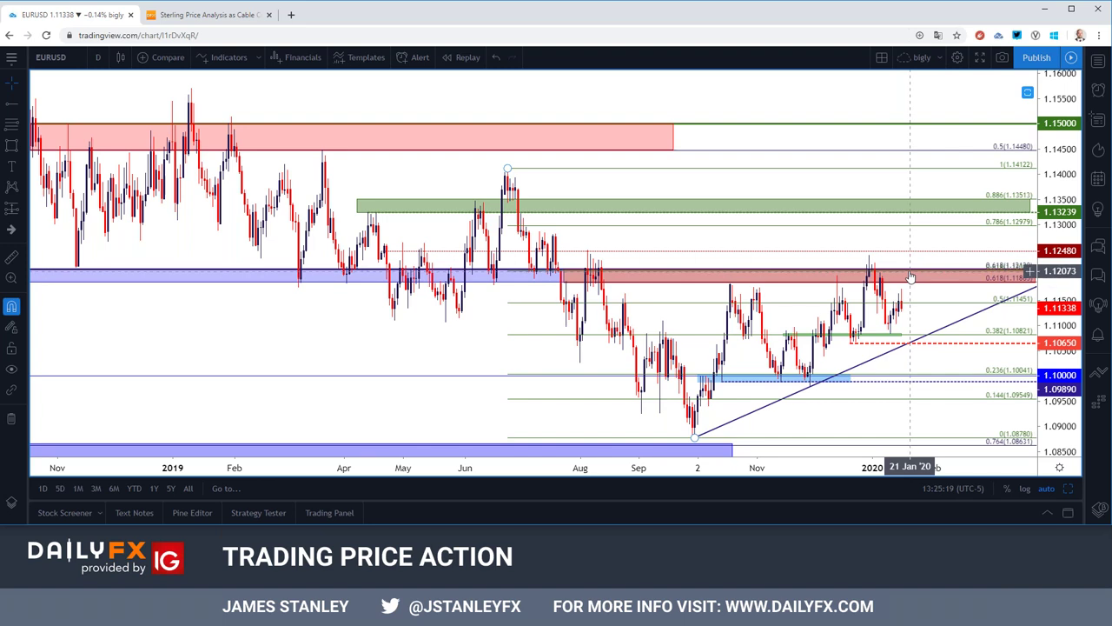
{"action": "scroll", "coordinate": [910, 277], "scroll_direction": "down", "scroll_amount": 3}
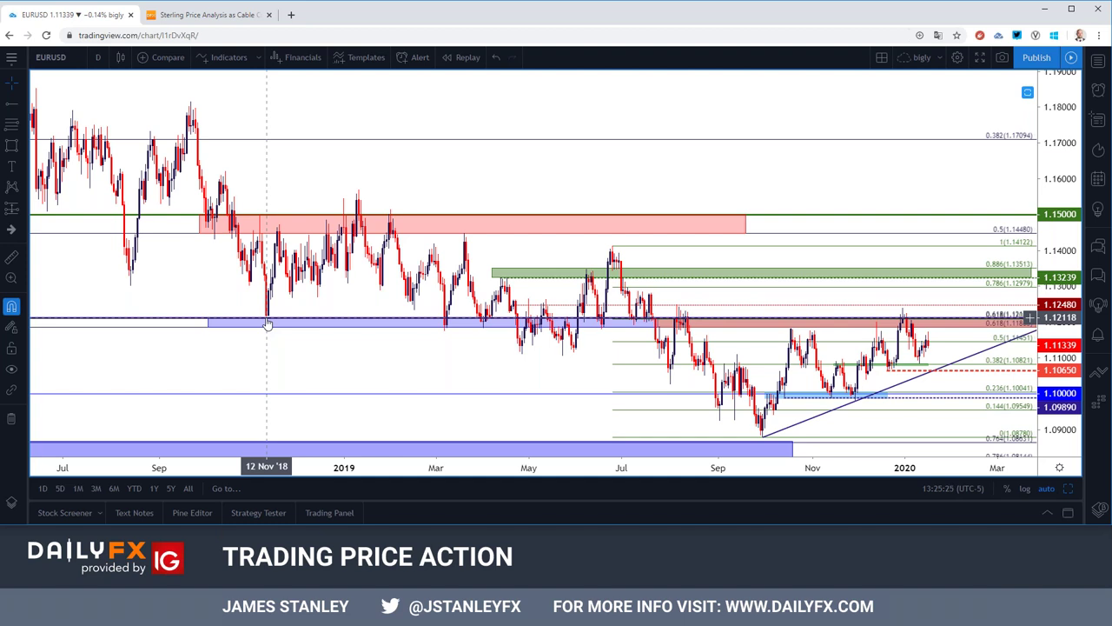
Switch EURUSD to the 1-hour timeframe, showing price from late November 2019 onward.
{"action": "left_click", "coordinate": [98, 57]}
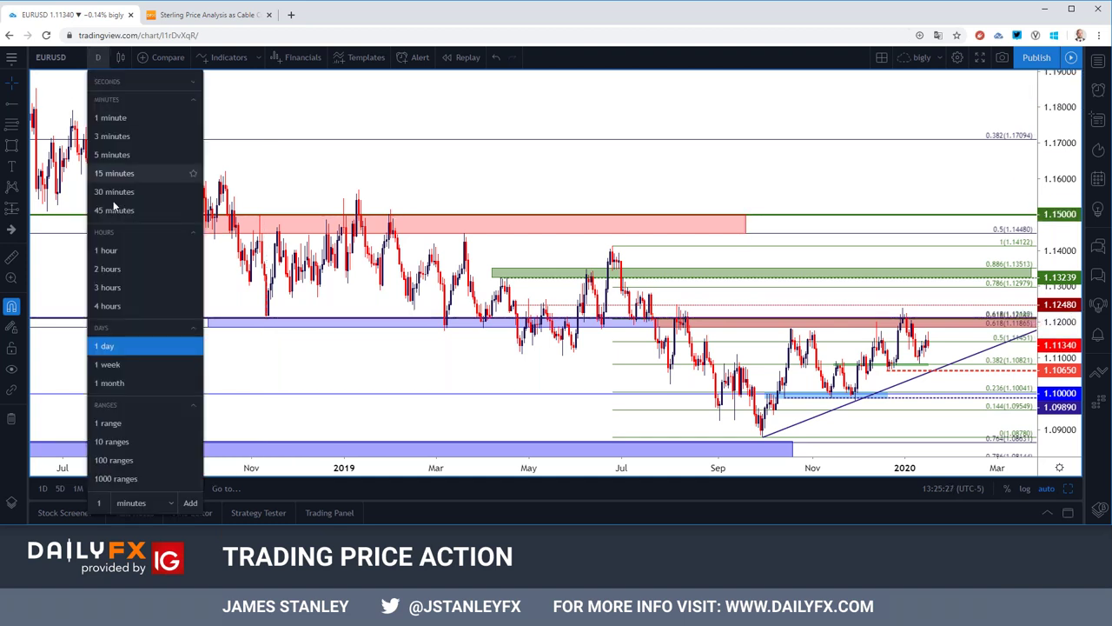
{"action": "left_click", "coordinate": [123, 258]}
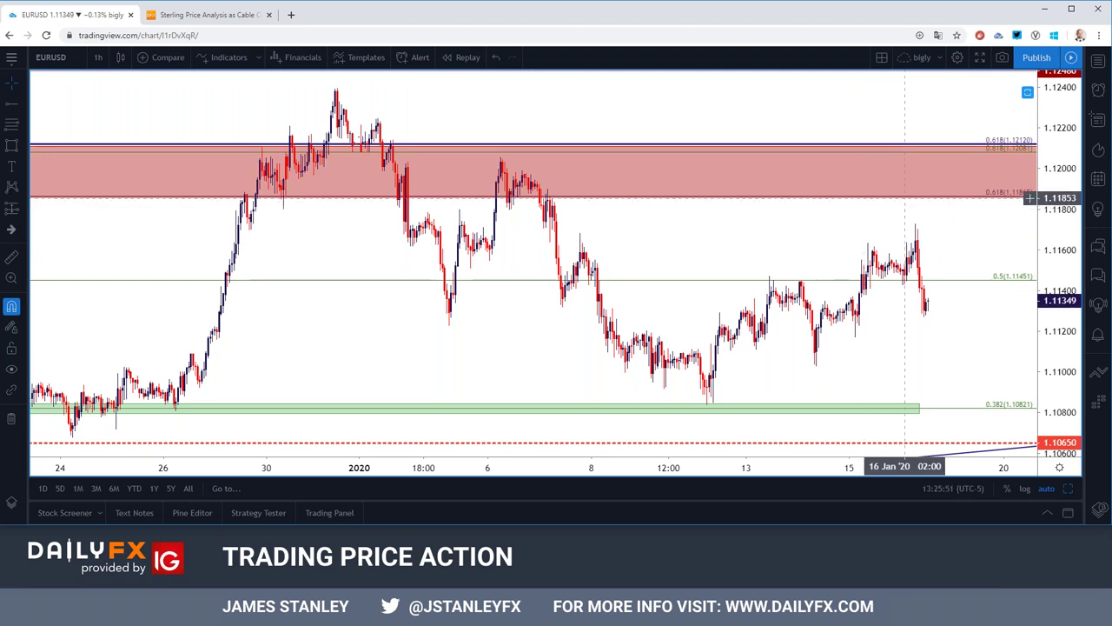
{"action": "scroll", "coordinate": [904, 198], "scroll_direction": "down", "scroll_amount": 1}
{"action": "scroll", "coordinate": [904, 198], "scroll_direction": "down", "scroll_amount": 1}
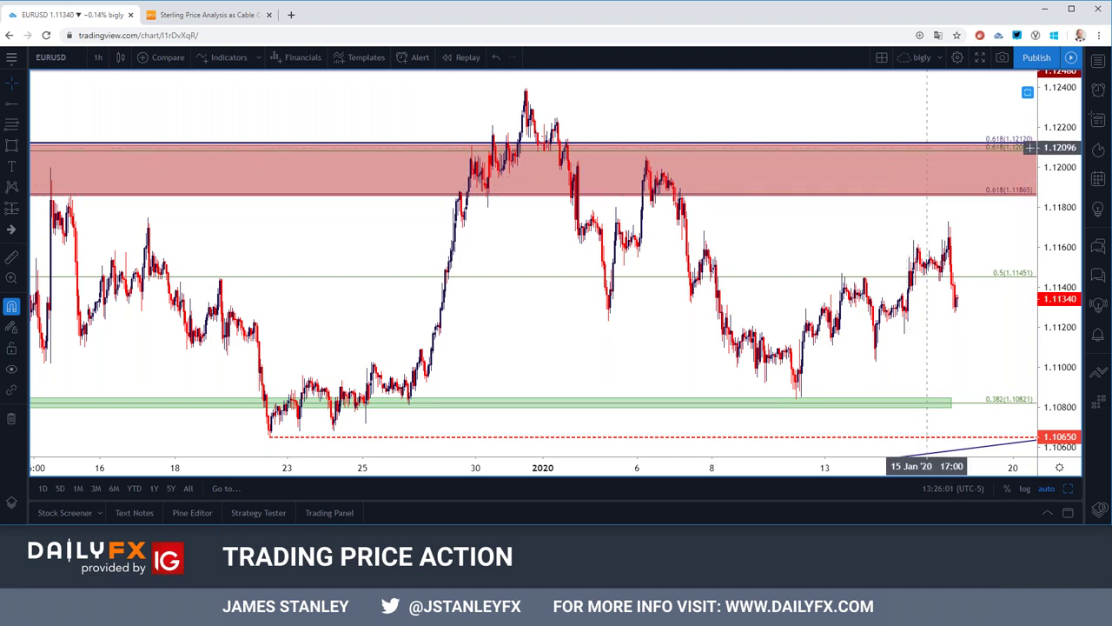
{"action": "scroll", "coordinate": [912, 164], "scroll_direction": "down", "scroll_amount": 2}
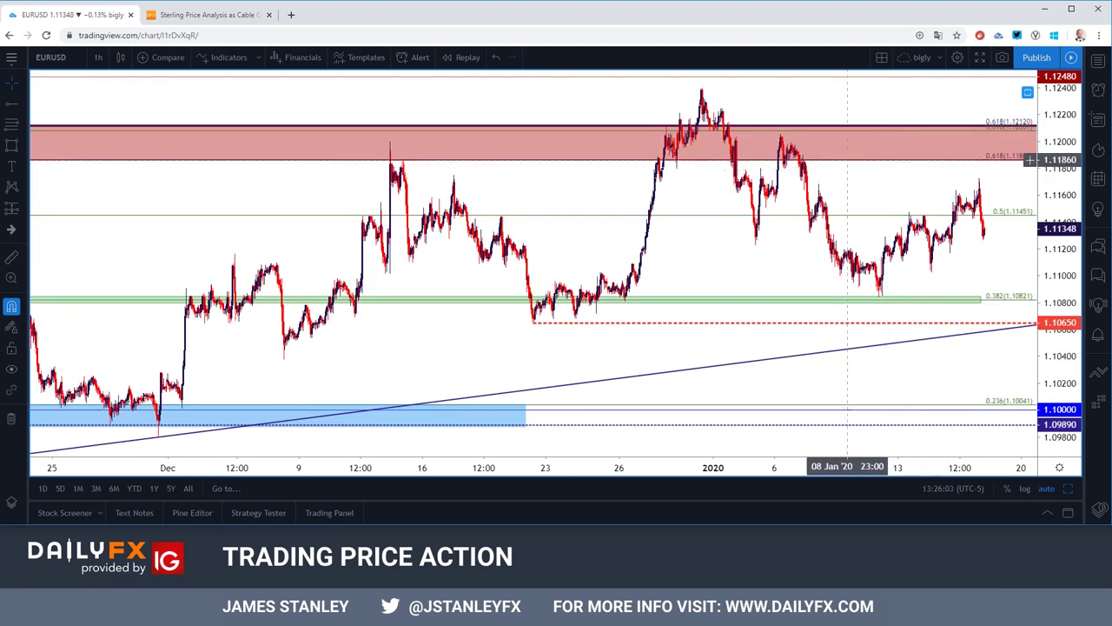
Replace the EURUSD symbol with AUDUSD and load its chart.
{"action": "left_click", "coordinate": [75, 54]}
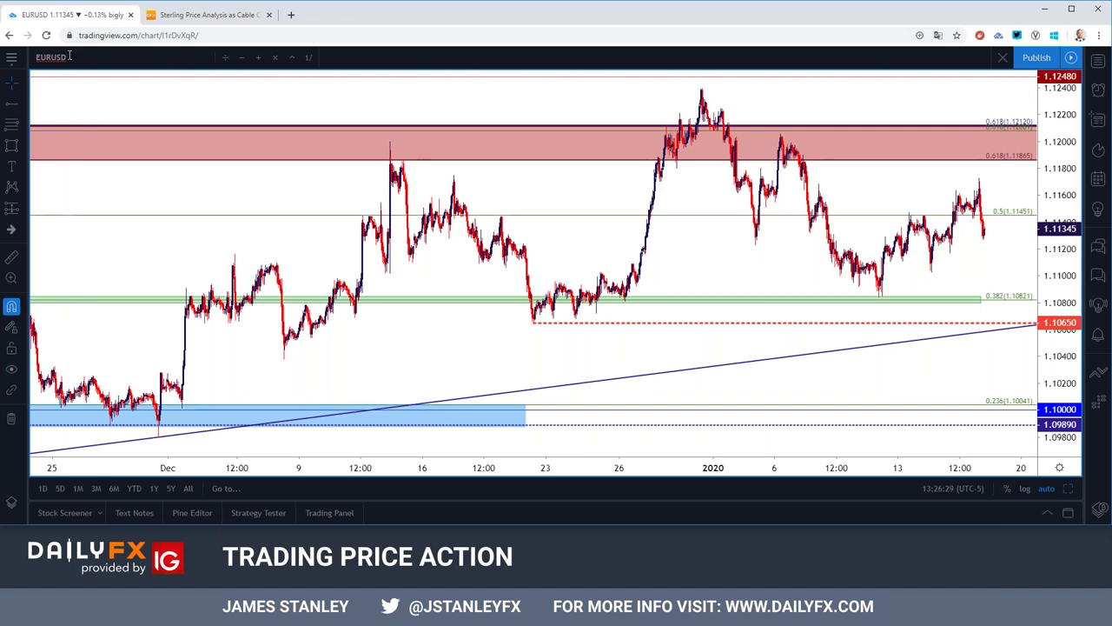
{"action": "left_click", "coordinate": [69, 56]}
{"action": "key", "text": "BackSpace"}
{"action": "key", "text": "BackSpace"}
{"action": "key", "text": "BackSpace"}
{"action": "key", "text": "BackSpace"}
{"action": "key", "text": "BackSpace"}
{"action": "key", "text": "BackSpace"}
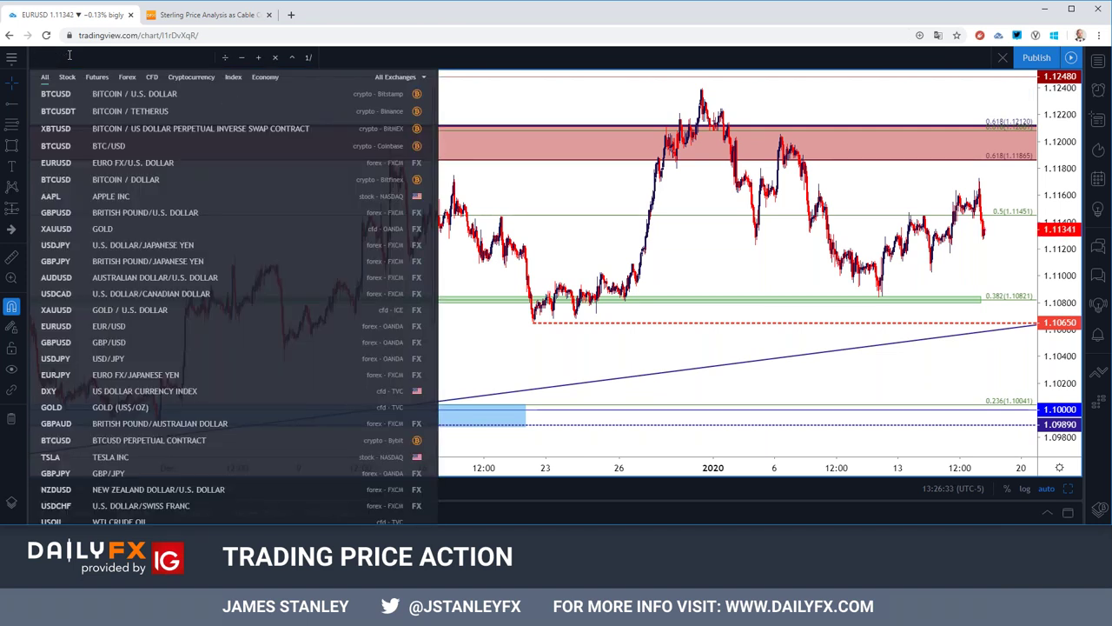
{"action": "type", "text": "audusd"}
{"action": "key", "text": "Down"}
{"action": "key", "text": "Down"}
{"action": "key", "text": "Down"}
{"action": "key", "text": "Return"}
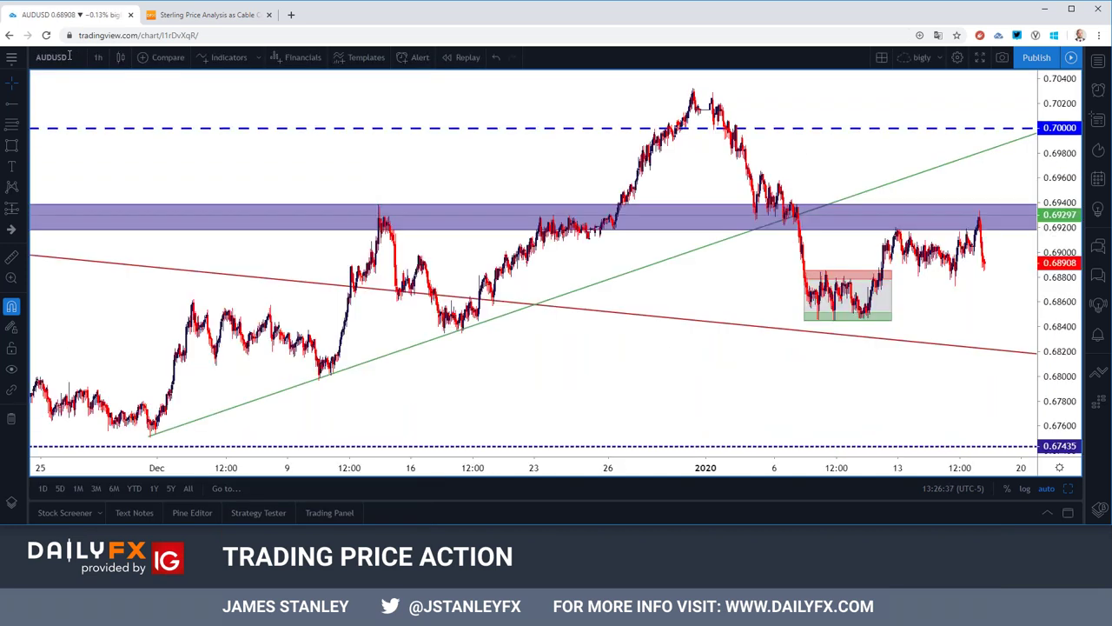
Switch AUDUSD to the daily timeframe and examine its trendlines and support and resistance zones from mid-2018 to January 2020.
{"action": "left_click", "coordinate": [98, 57]}
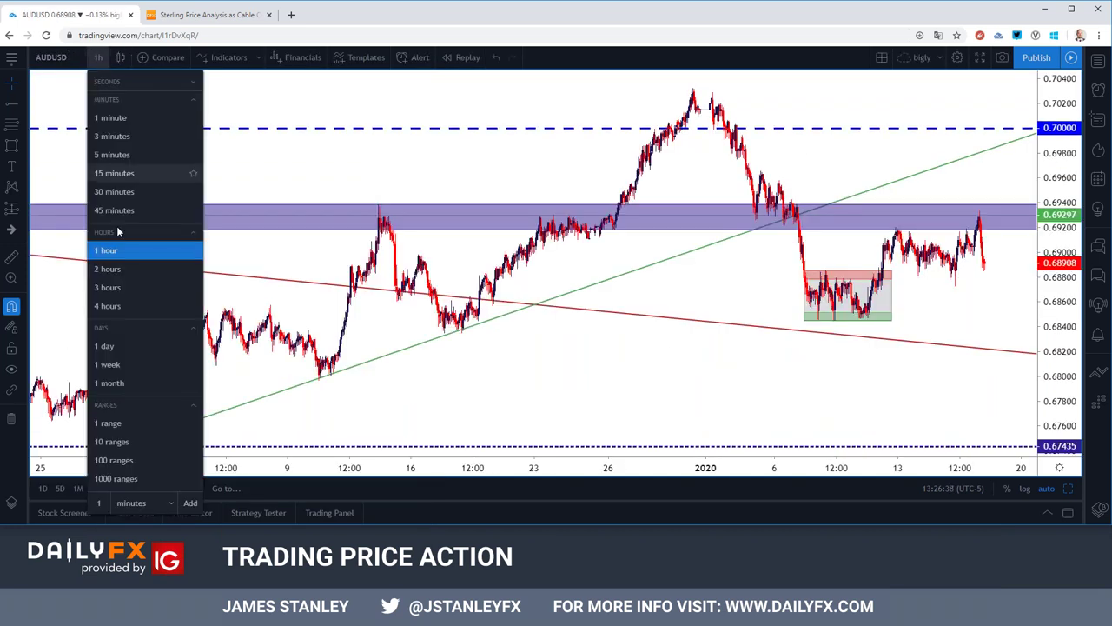
{"action": "left_click", "coordinate": [125, 346]}
{"action": "scroll", "coordinate": [284, 291], "scroll_direction": "up", "scroll_amount": 6}
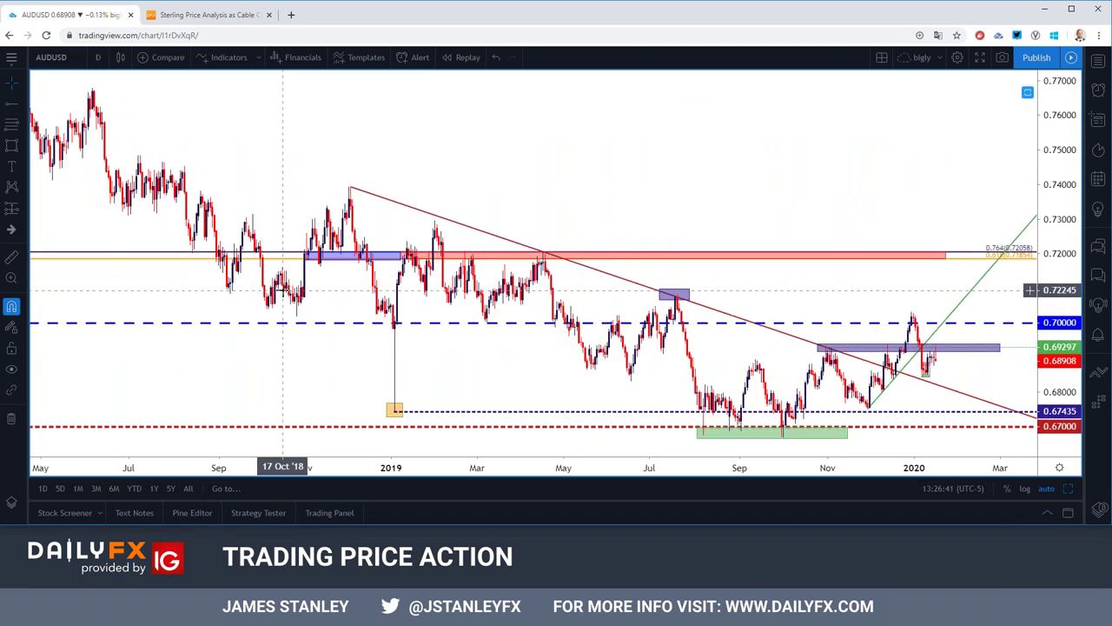
{"action": "scroll", "coordinate": [283, 290], "scroll_direction": "up", "scroll_amount": 2}
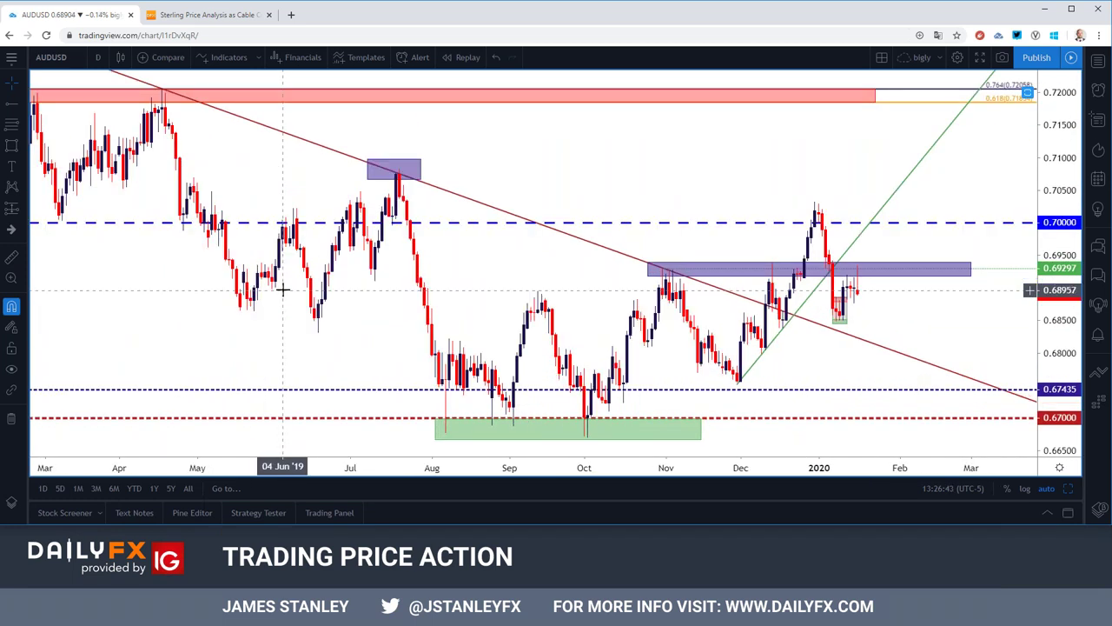
{"action": "scroll", "coordinate": [285, 289], "scroll_direction": "up", "scroll_amount": 1}
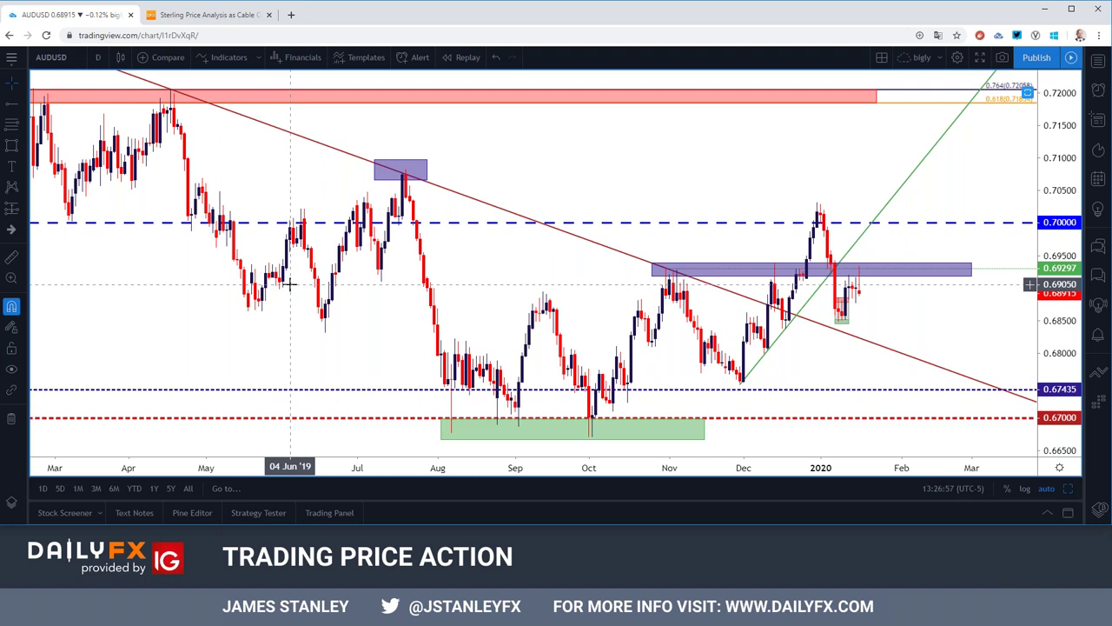
{"action": "scroll", "coordinate": [291, 283], "scroll_direction": "down", "scroll_amount": 3}
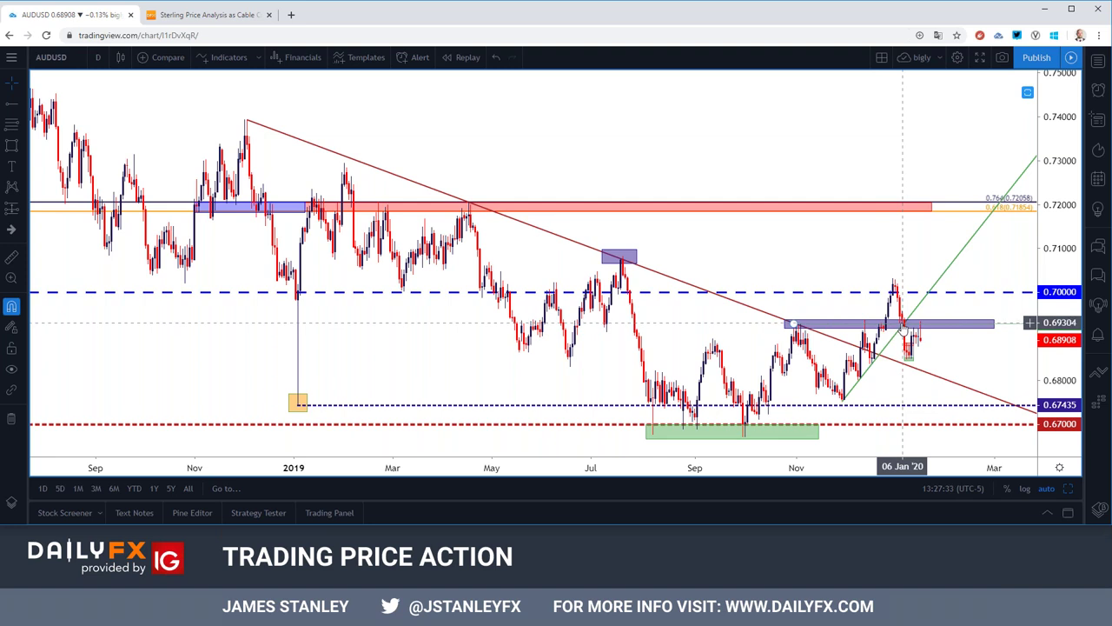
Switch AUDUSD to the 4-hour timeframe and examine price since October 2019 around the purple resistance zone and green trendline.
{"action": "left_click", "coordinate": [98, 58]}
{"action": "left_click", "coordinate": [109, 306]}
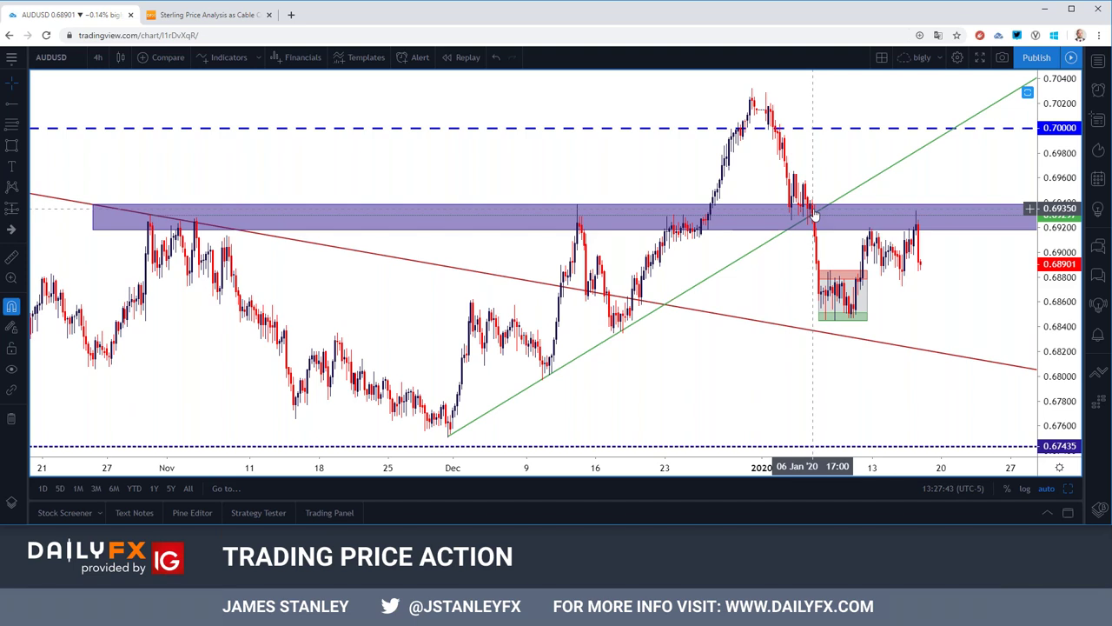
{"action": "left_click", "coordinate": [52, 57]}
{"action": "left_click", "coordinate": [54, 57]}
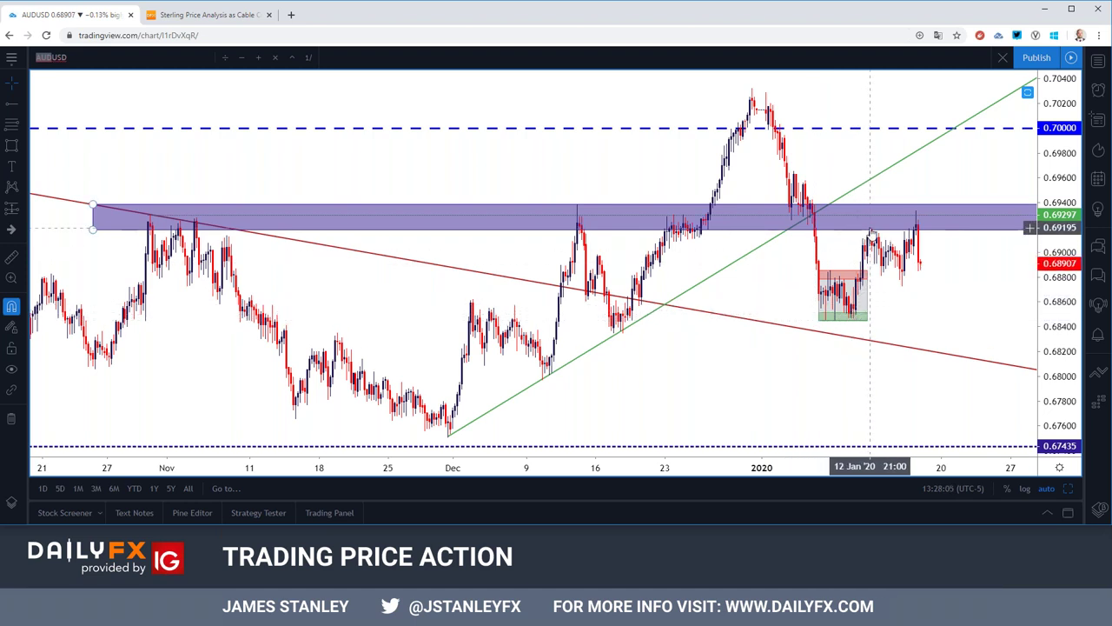
{"action": "scroll", "coordinate": [868, 222], "scroll_direction": "down", "scroll_amount": 3}
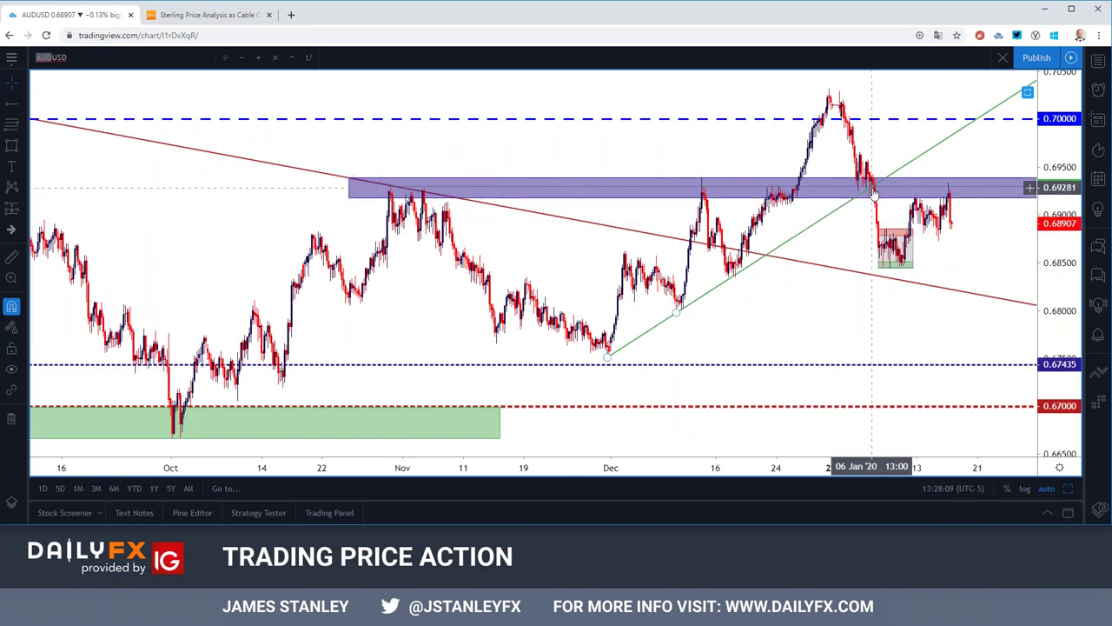
{"action": "scroll", "coordinate": [873, 196], "scroll_direction": "up", "scroll_amount": 2}
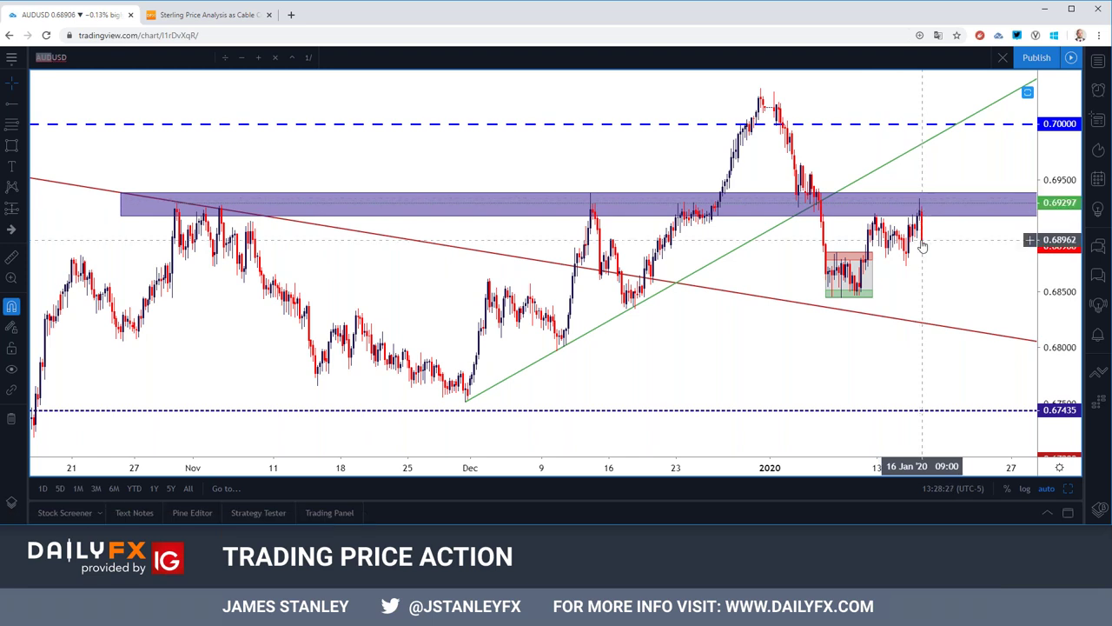
Return AUDUSD to the daily timeframe and examine the purple resistance zone near 0.6930, undoing the accidental shift of its rectangle.
{"action": "left_click", "coordinate": [98, 57]}
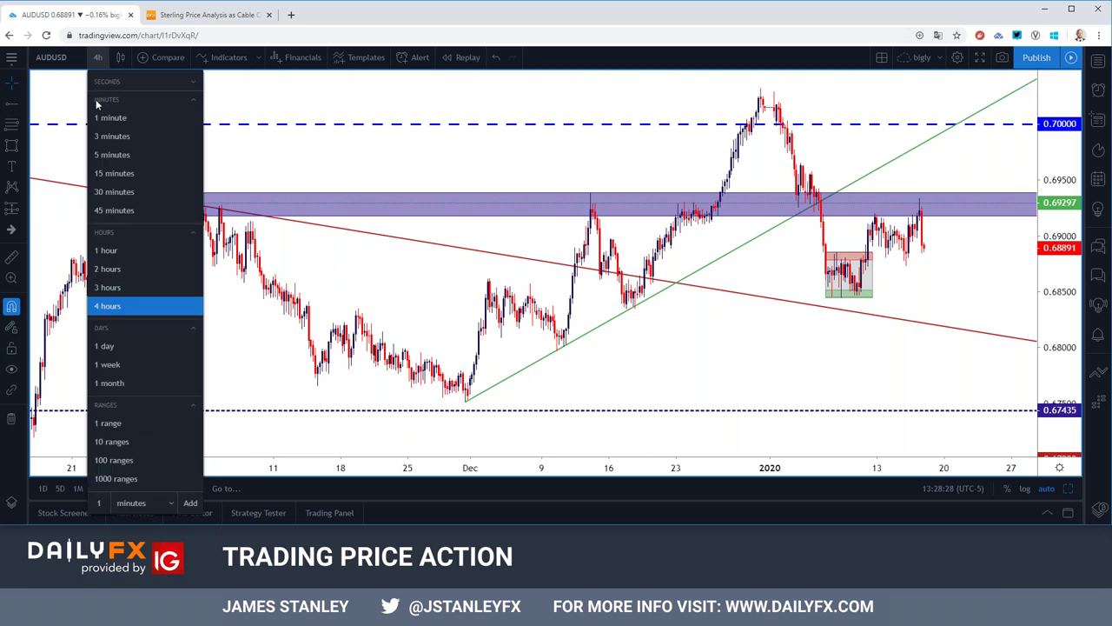
{"action": "left_click", "coordinate": [108, 344]}
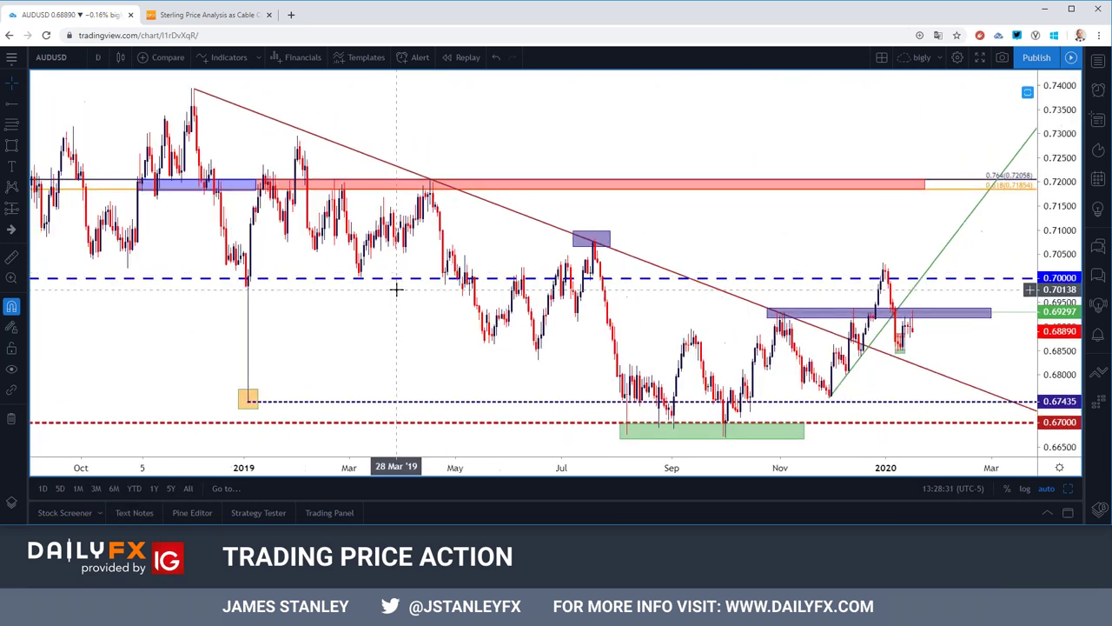
{"action": "scroll", "coordinate": [395, 290], "scroll_direction": "up", "scroll_amount": 2}
{"action": "scroll", "coordinate": [391, 289], "scroll_direction": "up", "scroll_amount": 2}
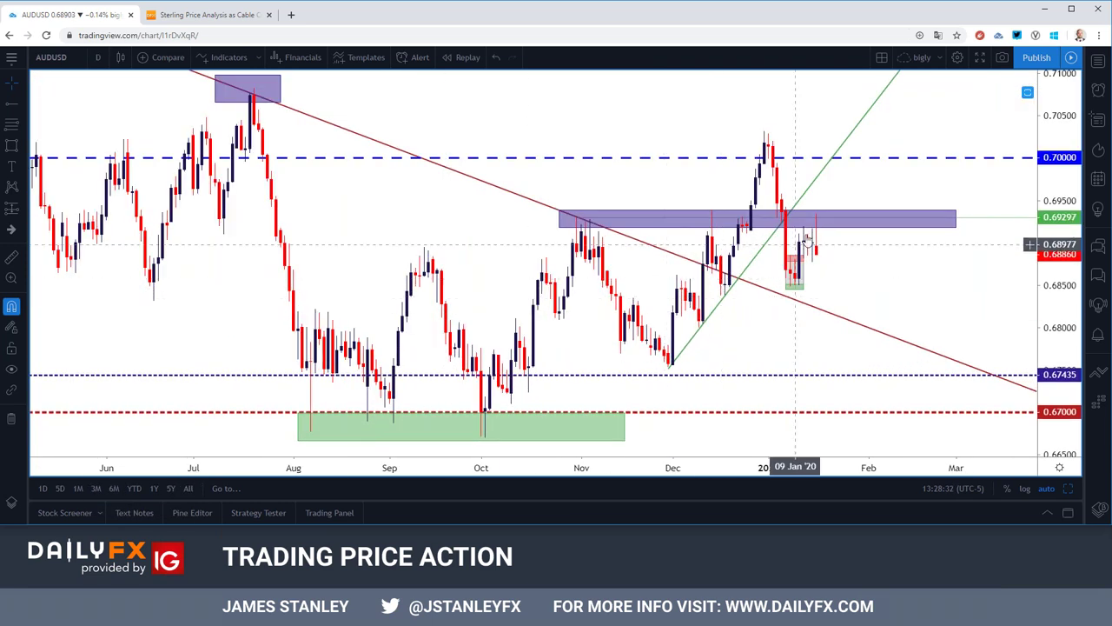
{"action": "left_click_drag", "start_coordinate": [805, 227], "coordinate": [807, 230]}
{"action": "key", "text": "ctrl+z"}
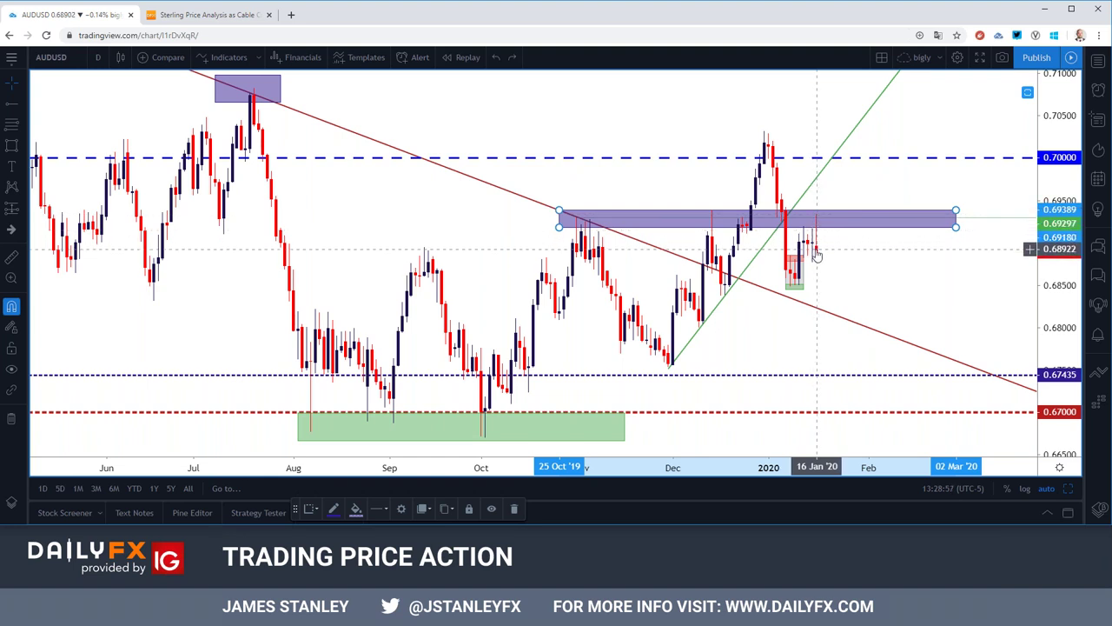
{"action": "scroll", "coordinate": [816, 254], "scroll_direction": "down", "scroll_amount": 1}
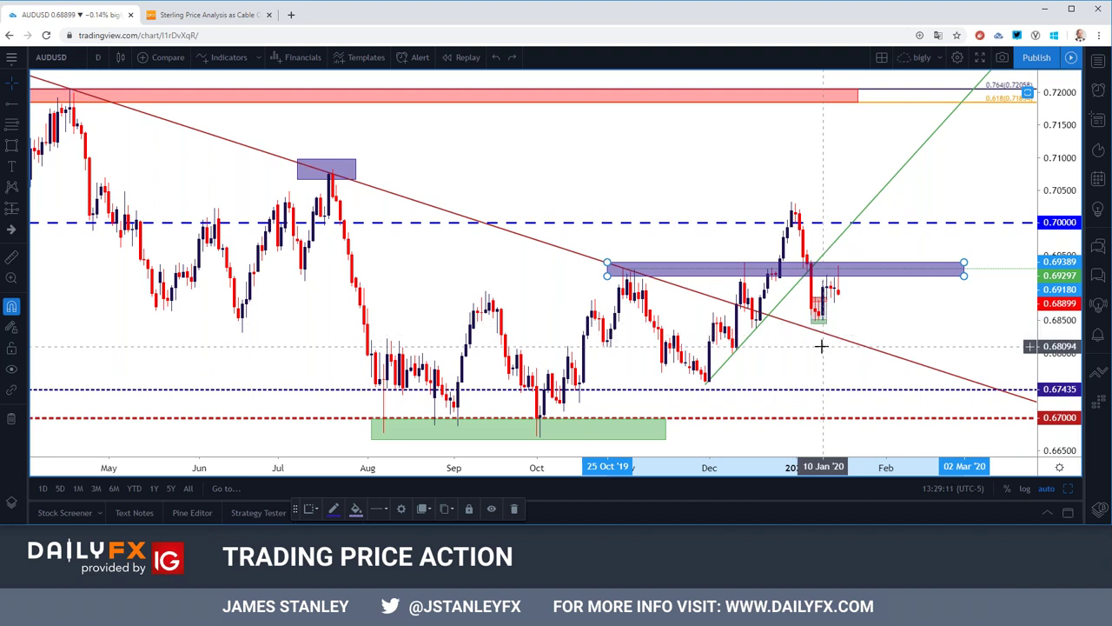
{"action": "scroll", "coordinate": [809, 355], "scroll_direction": "down", "scroll_amount": 2}
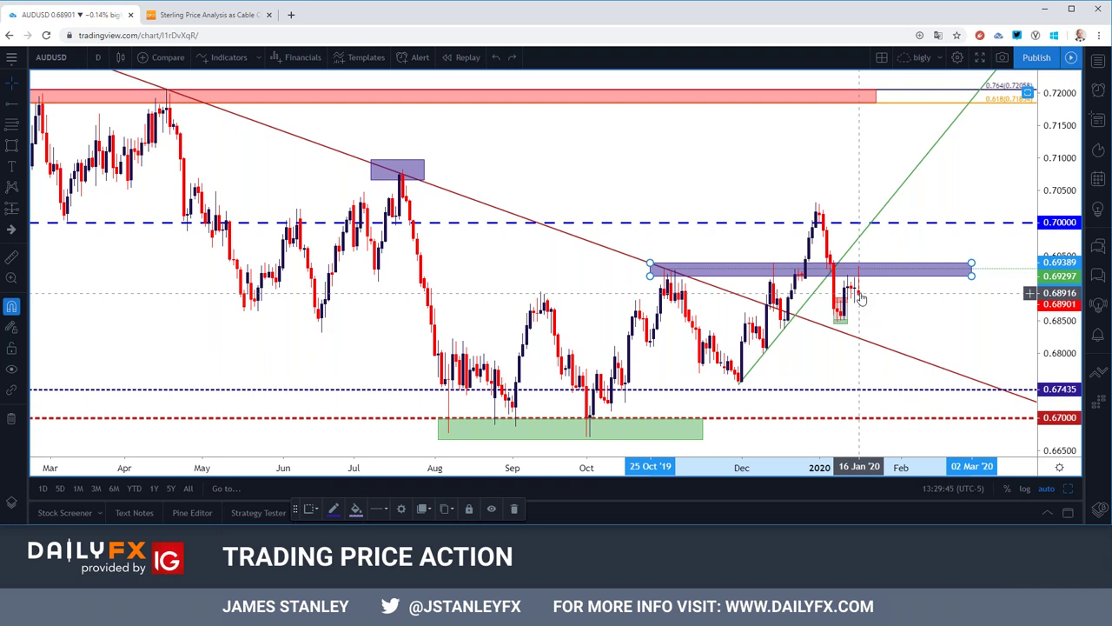
Load the USDCAD chart and examine its daily price history back to early 2017.
{"action": "left_click", "coordinate": [72, 62]}
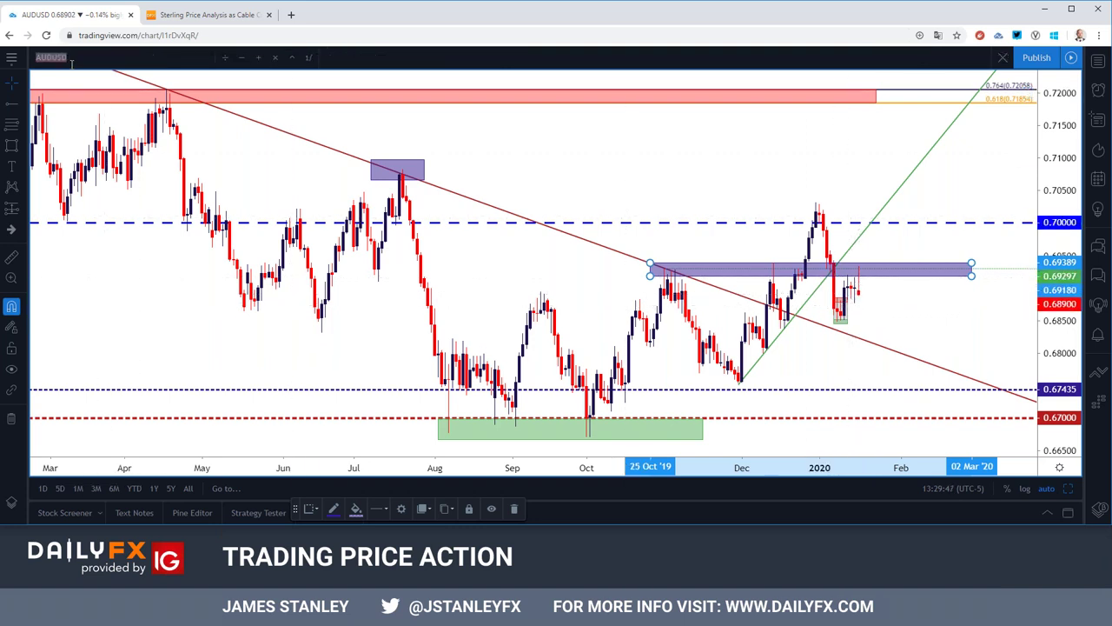
{"action": "type", "text": "USDCAD"}
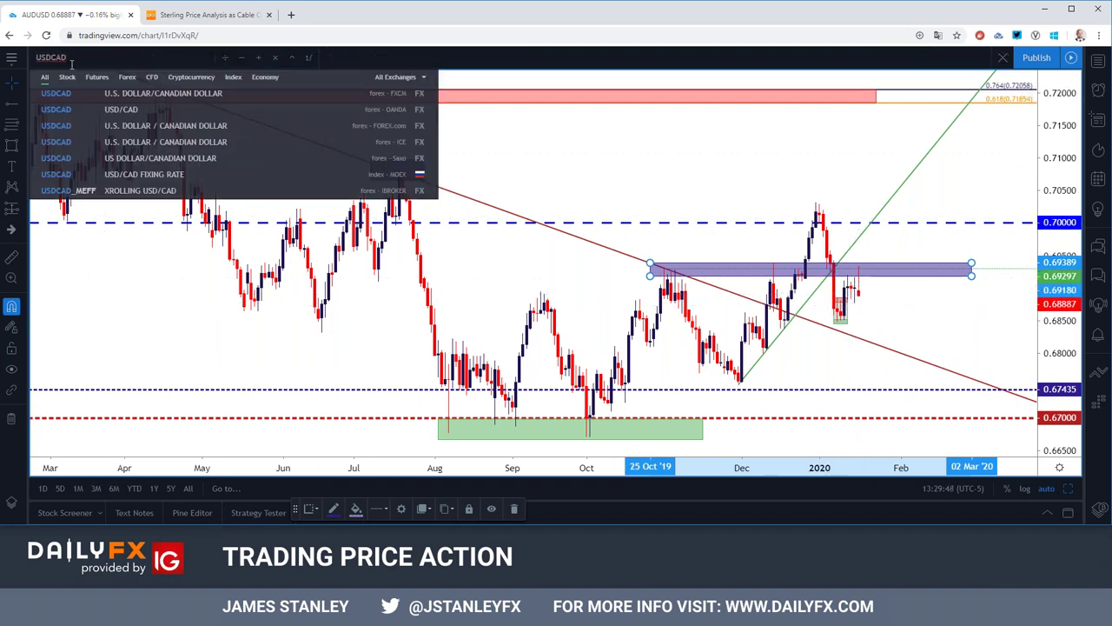
{"action": "key", "text": "Return"}
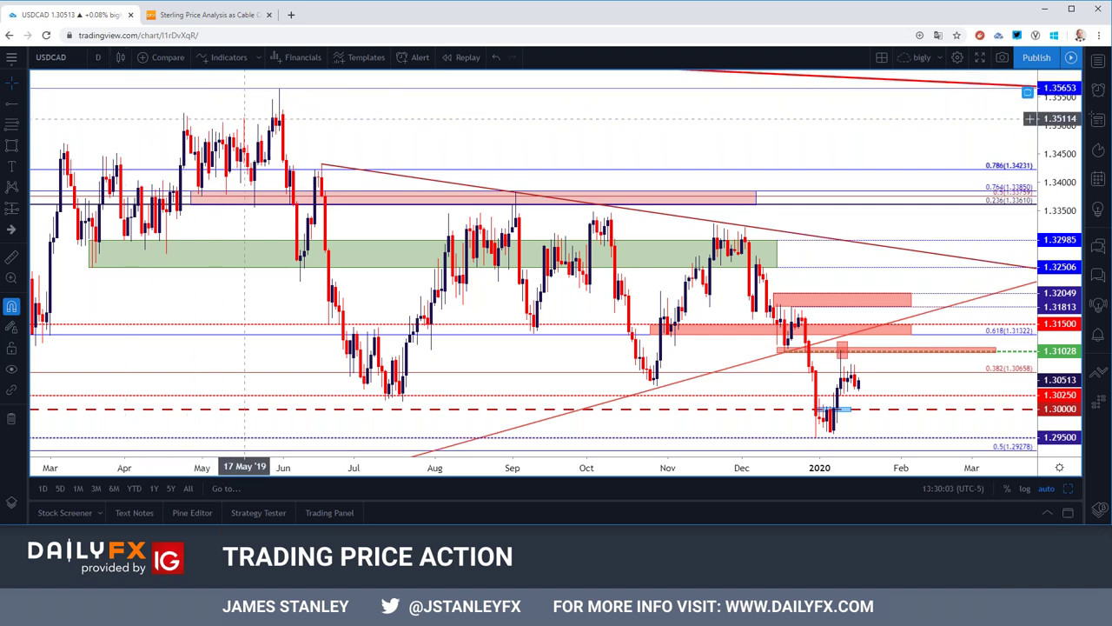
{"action": "scroll", "coordinate": [338, 160], "scroll_direction": "down", "scroll_amount": 3}
{"action": "scroll", "coordinate": [338, 160], "scroll_direction": "down", "scroll_amount": 5}
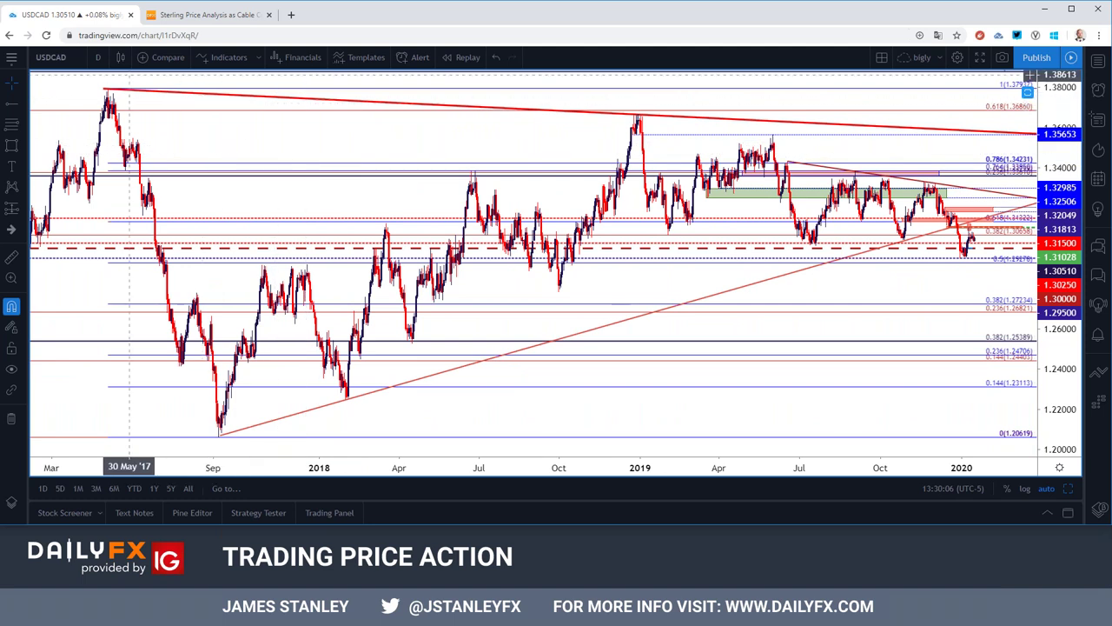
Check USDCAD on the weekly timeframe from late 2015 onward and return to the daily timeframe.
{"action": "left_click", "coordinate": [98, 57]}
{"action": "left_click", "coordinate": [130, 365]}
{"action": "scroll", "coordinate": [315, 311], "scroll_direction": "up", "scroll_amount": 5}
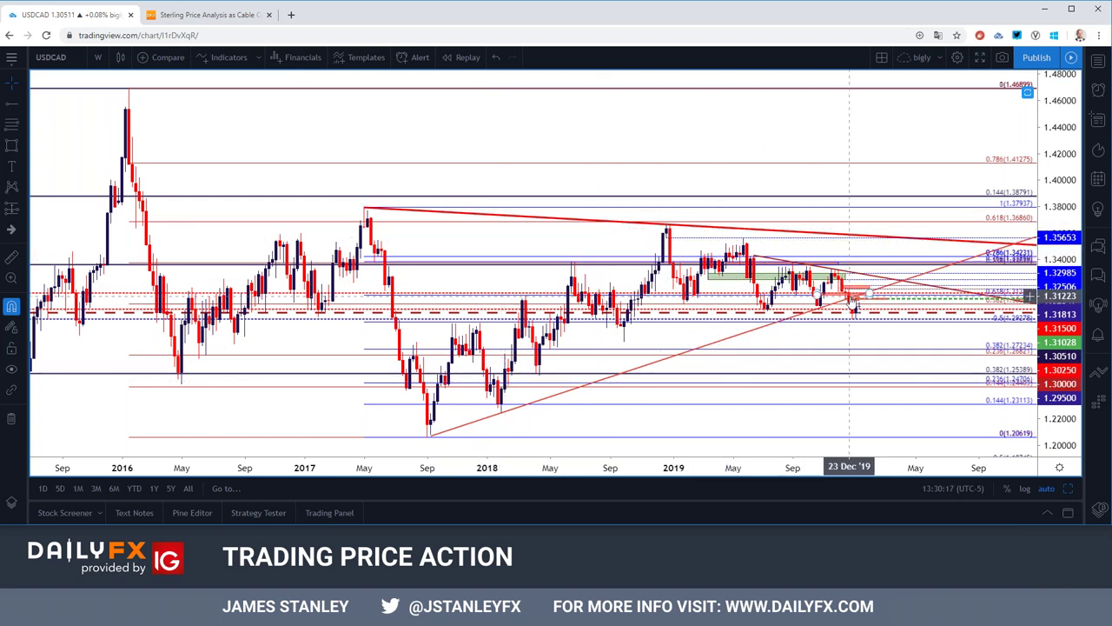
{"action": "left_click", "coordinate": [99, 57]}
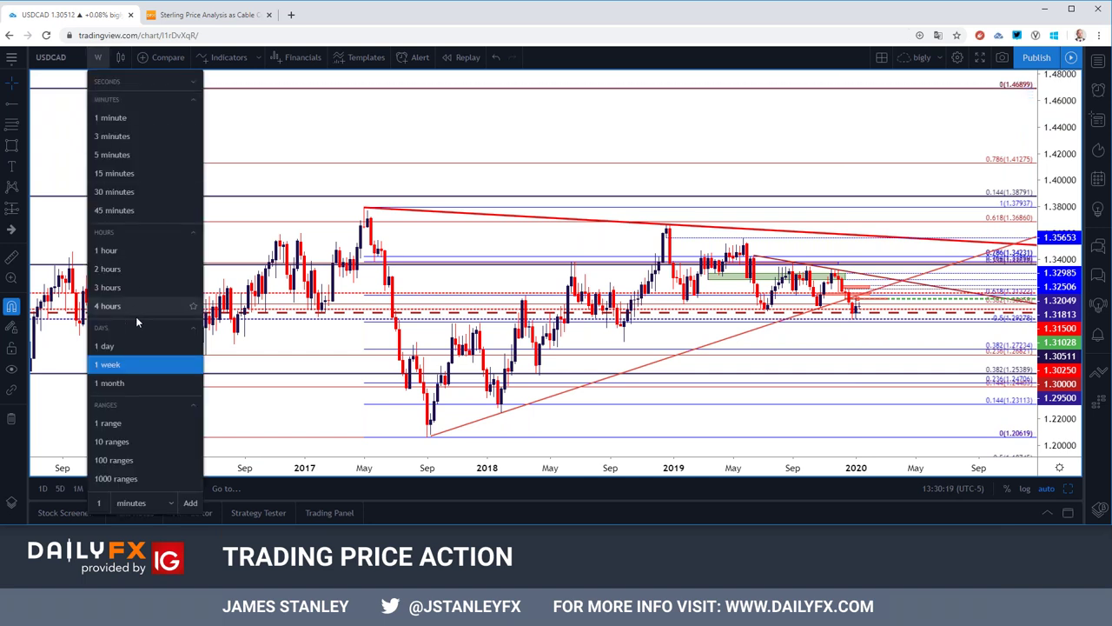
{"action": "left_click", "coordinate": [131, 345]}
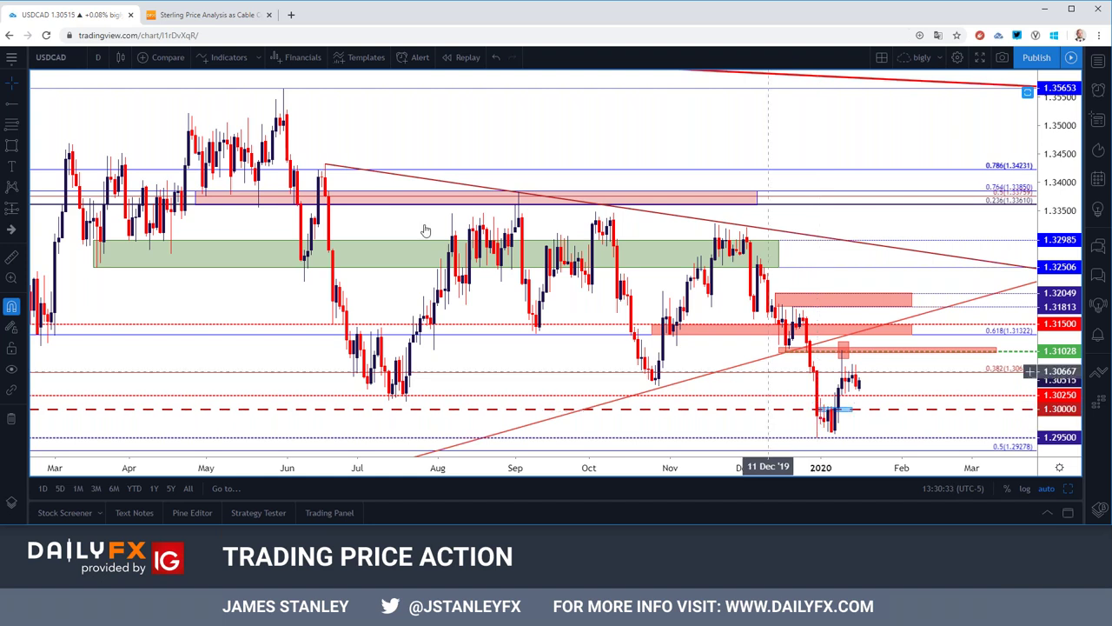
Switch USDCAD to the 4-hour timeframe and mark the mid-January 2020 swing high with a horizontal ray at 1.30796.
{"action": "left_click", "coordinate": [97, 56]}
{"action": "left_click", "coordinate": [109, 306]}
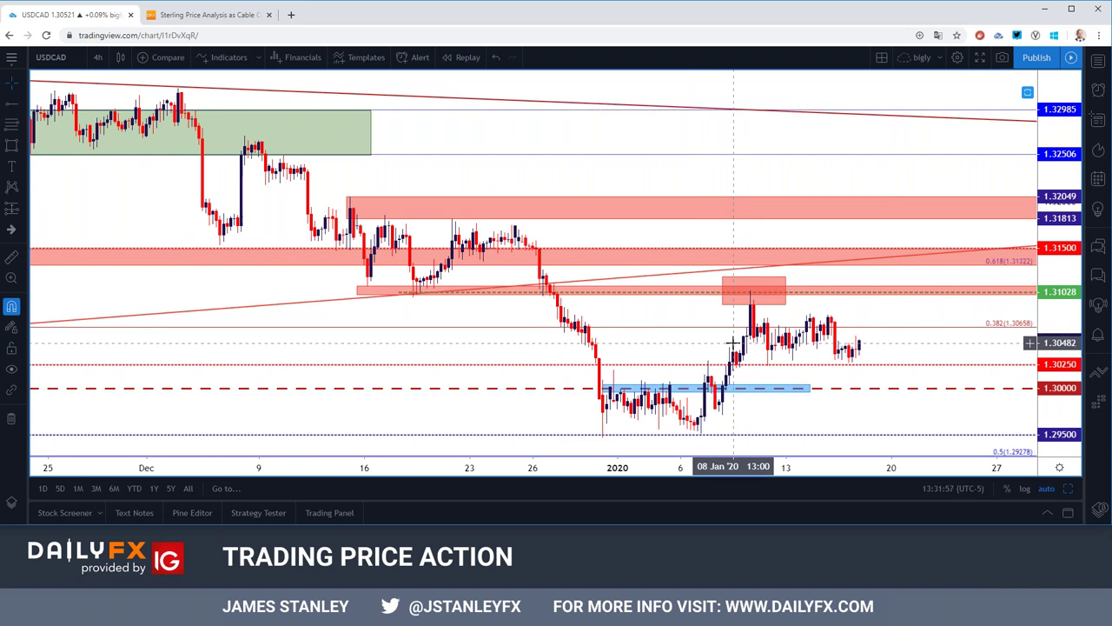
{"action": "left_click", "coordinate": [21, 103]}
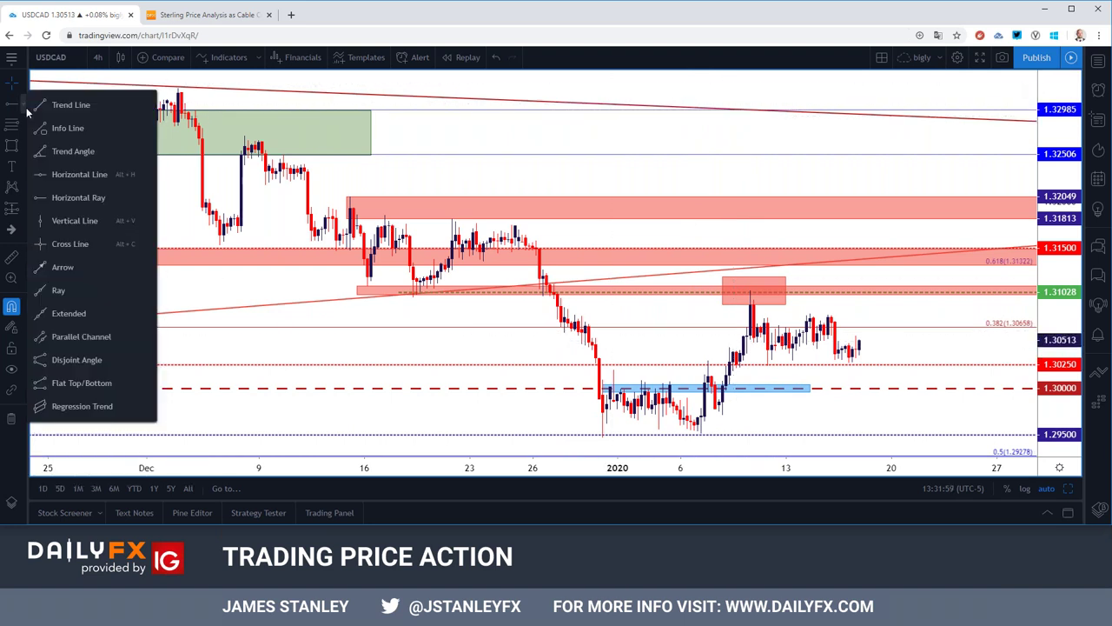
{"action": "left_click", "coordinate": [61, 197]}
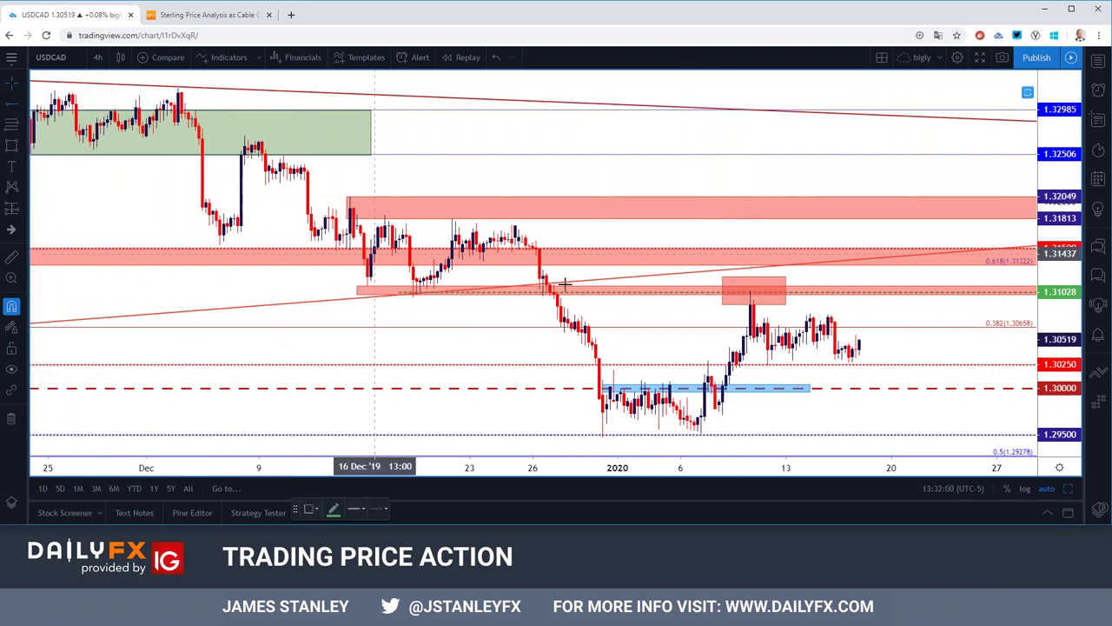
{"action": "left_click", "coordinate": [809, 314]}
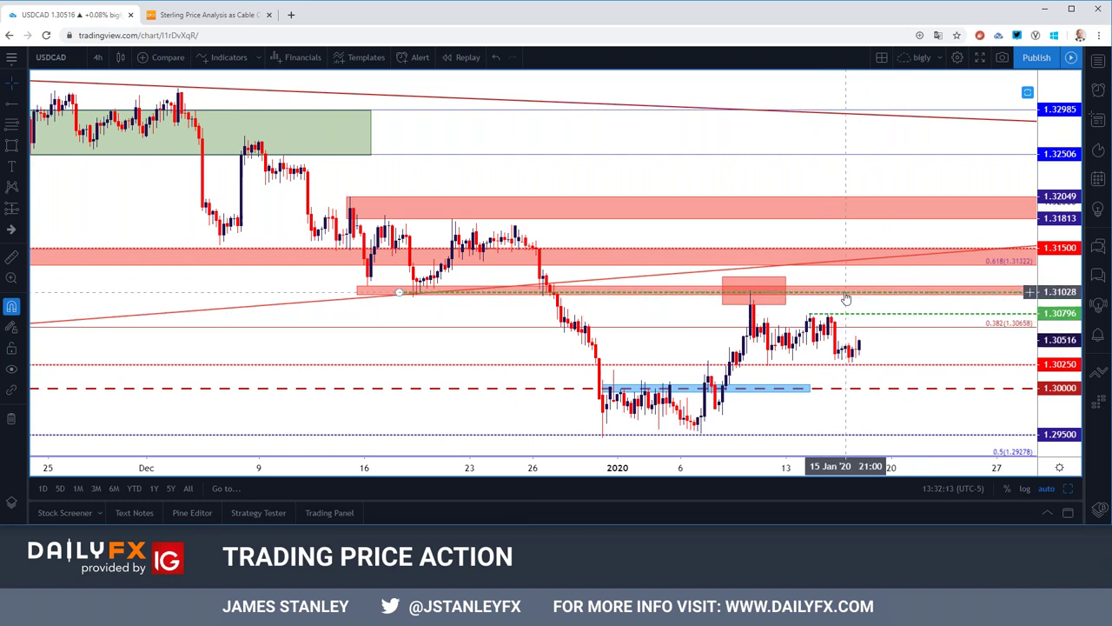
{"action": "scroll", "coordinate": [846, 298], "scroll_direction": "down", "scroll_amount": 3}
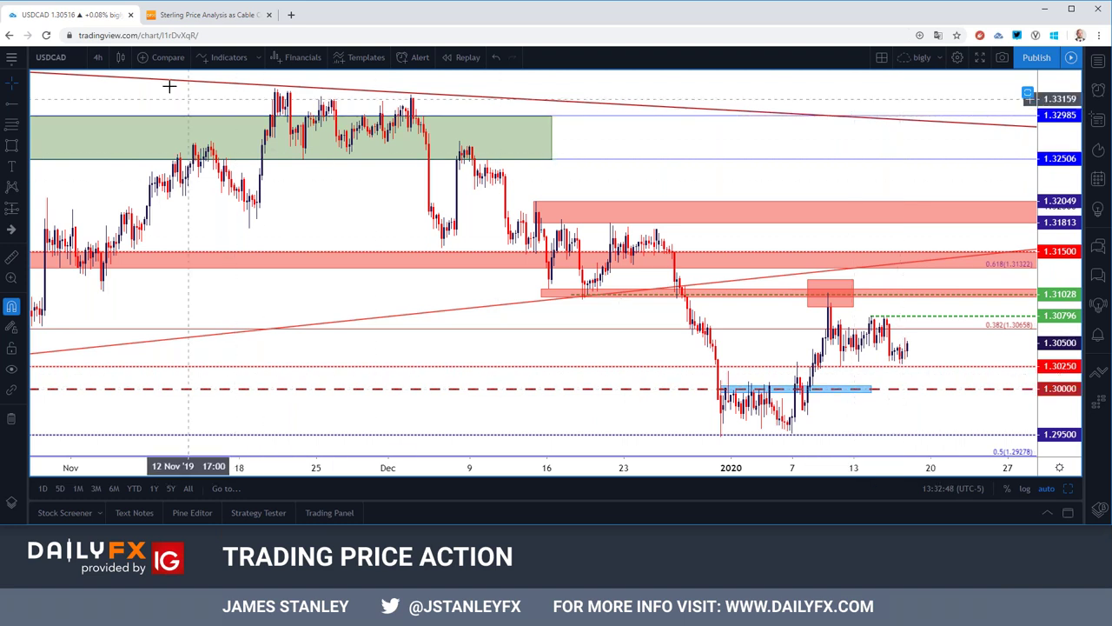
Examine USDCAD on the daily timeframe, closing in on the move since spring 2019, and return to the 4-hour timeframe.
{"action": "left_click", "coordinate": [98, 57]}
{"action": "left_click", "coordinate": [105, 346]}
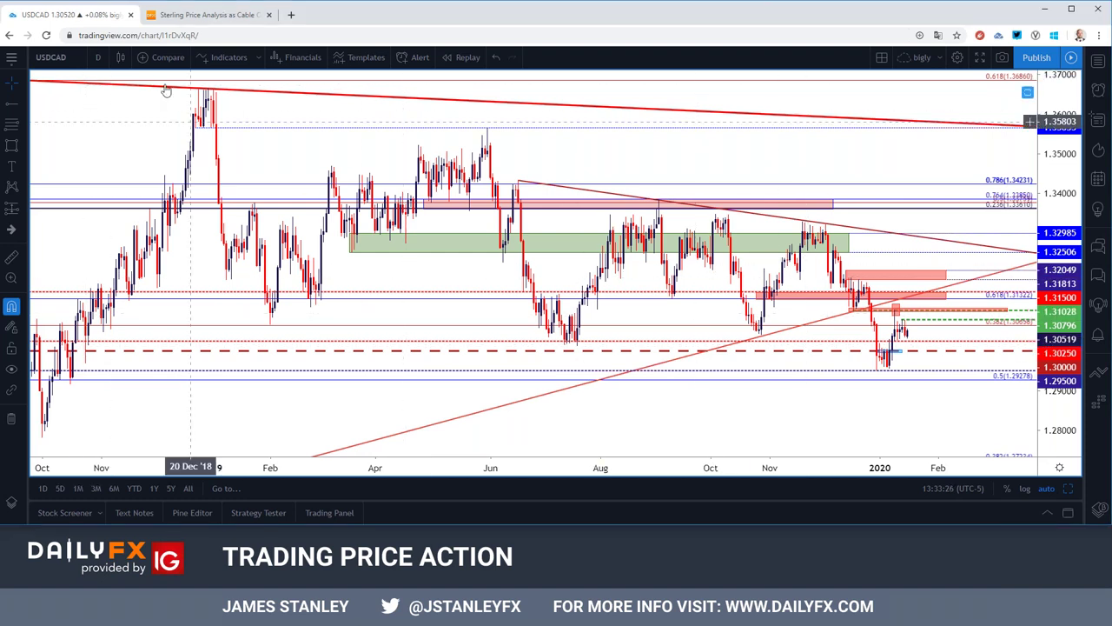
{"action": "scroll", "coordinate": [782, 365], "scroll_direction": "up", "scroll_amount": 3}
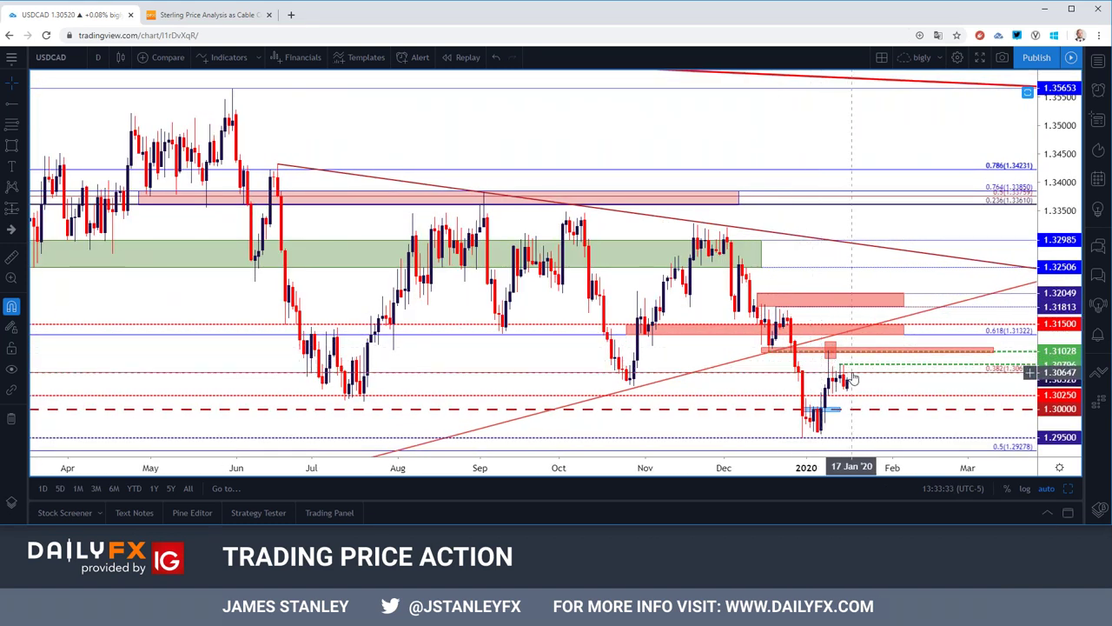
{"action": "left_click", "coordinate": [98, 56]}
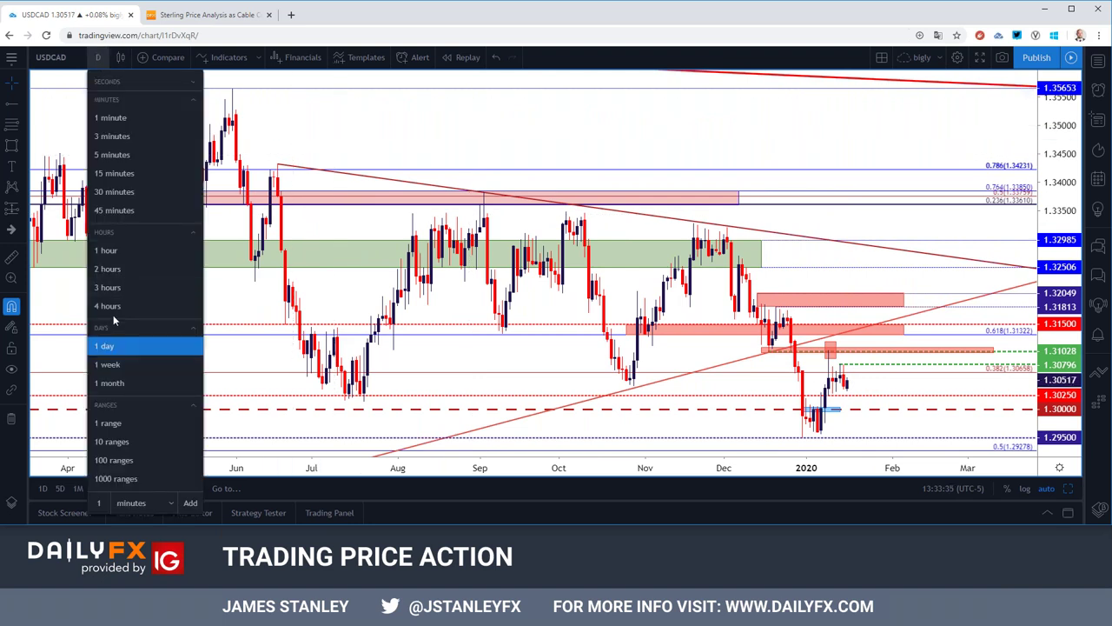
{"action": "left_click", "coordinate": [111, 311]}
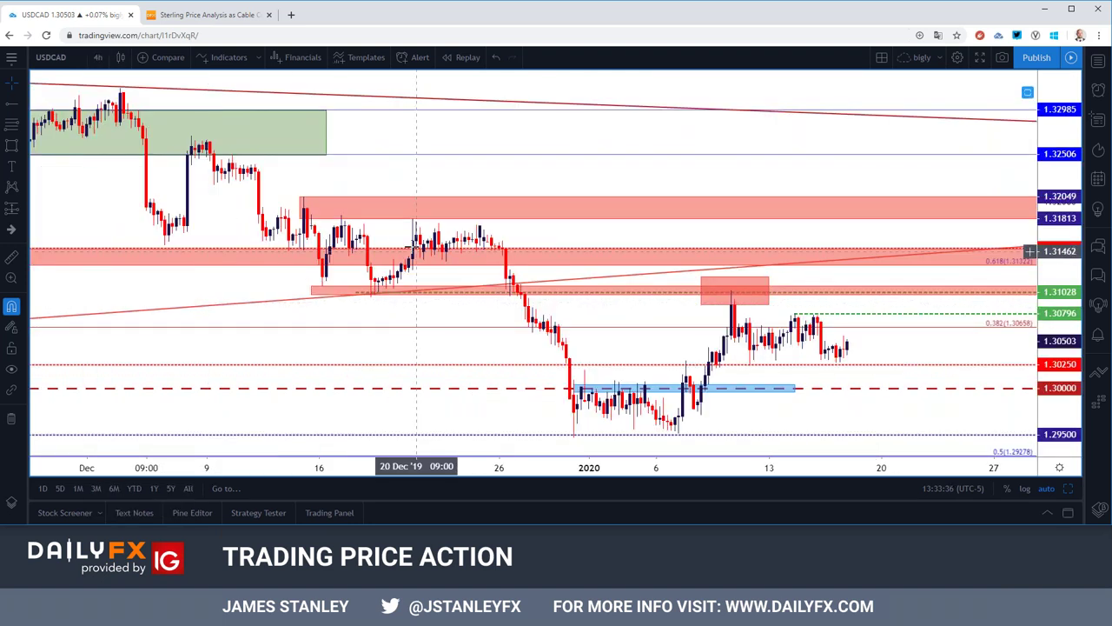
Switch USDCAD to the weekly timeframe and examine its long-term trendlines from the 2017 high and low into 2020.
{"action": "left_click", "coordinate": [97, 57]}
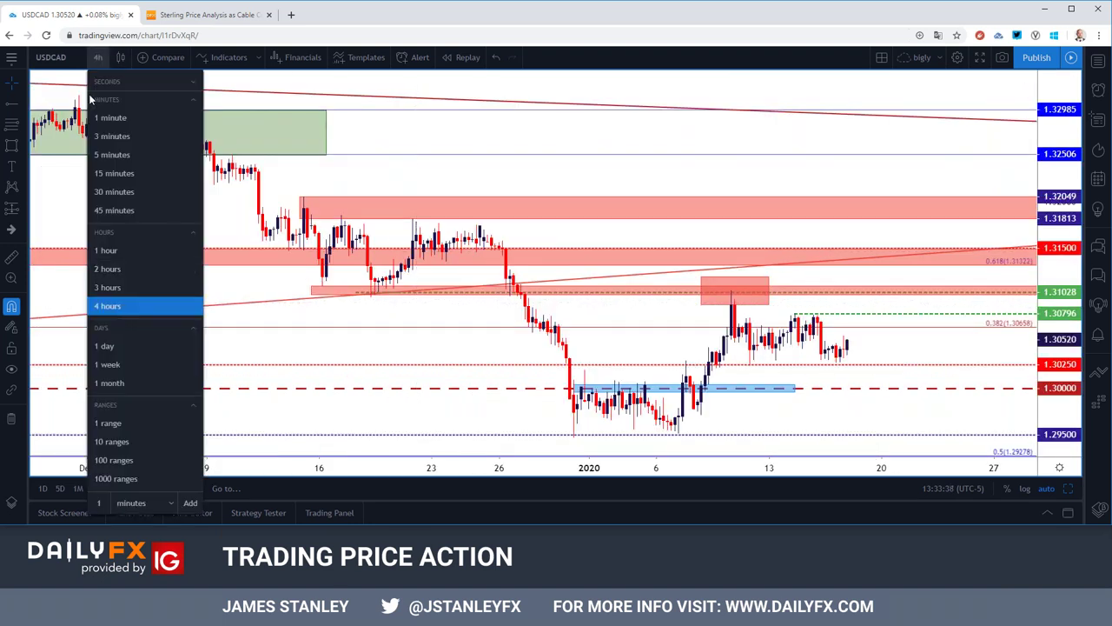
{"action": "left_click", "coordinate": [121, 367]}
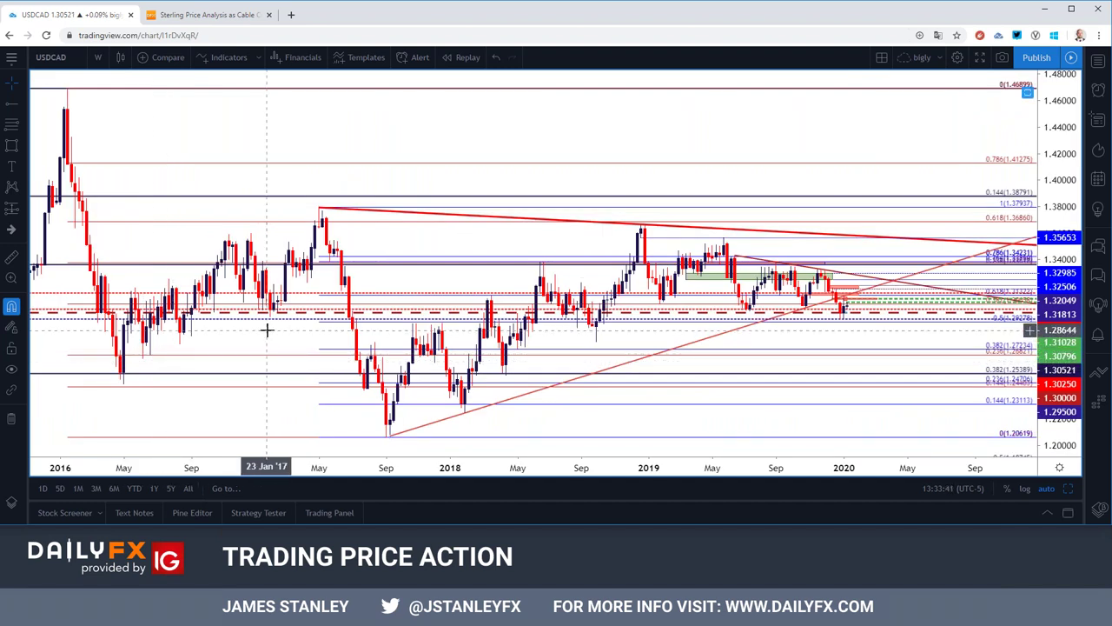
{"action": "scroll", "coordinate": [286, 325], "scroll_direction": "down", "scroll_amount": 2}
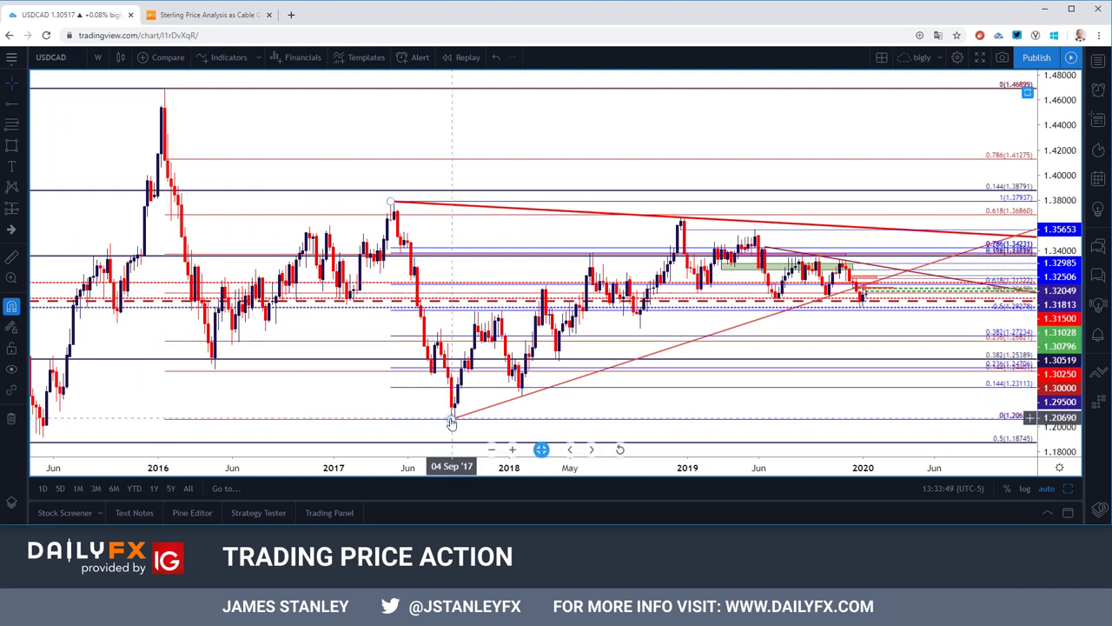
{"action": "scroll", "coordinate": [451, 423], "scroll_direction": "up", "scroll_amount": 3}
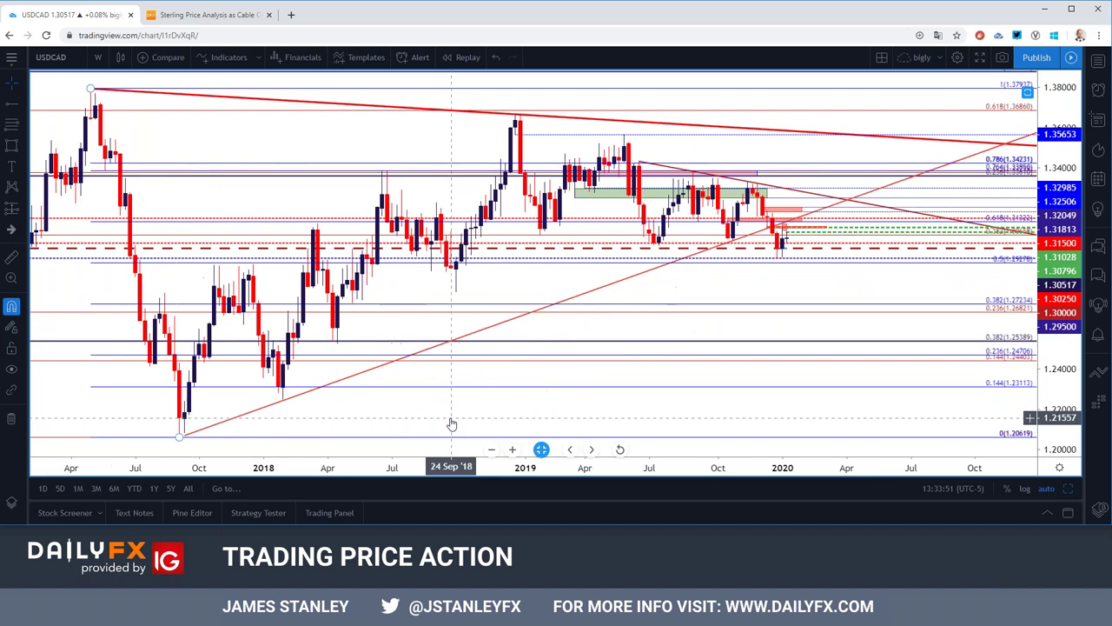
{"action": "scroll", "coordinate": [451, 422], "scroll_direction": "up", "scroll_amount": 3}
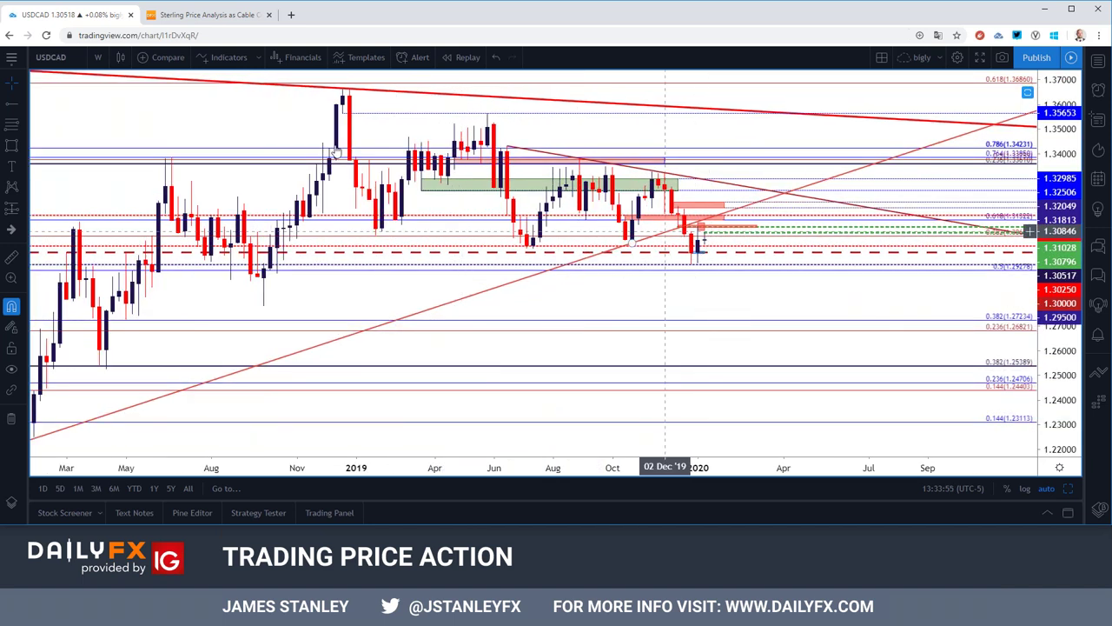
Return USDCAD to the daily timeframe and examine the January 2020 rebound into the red resistance zone near 1.31028.
{"action": "left_click", "coordinate": [97, 57]}
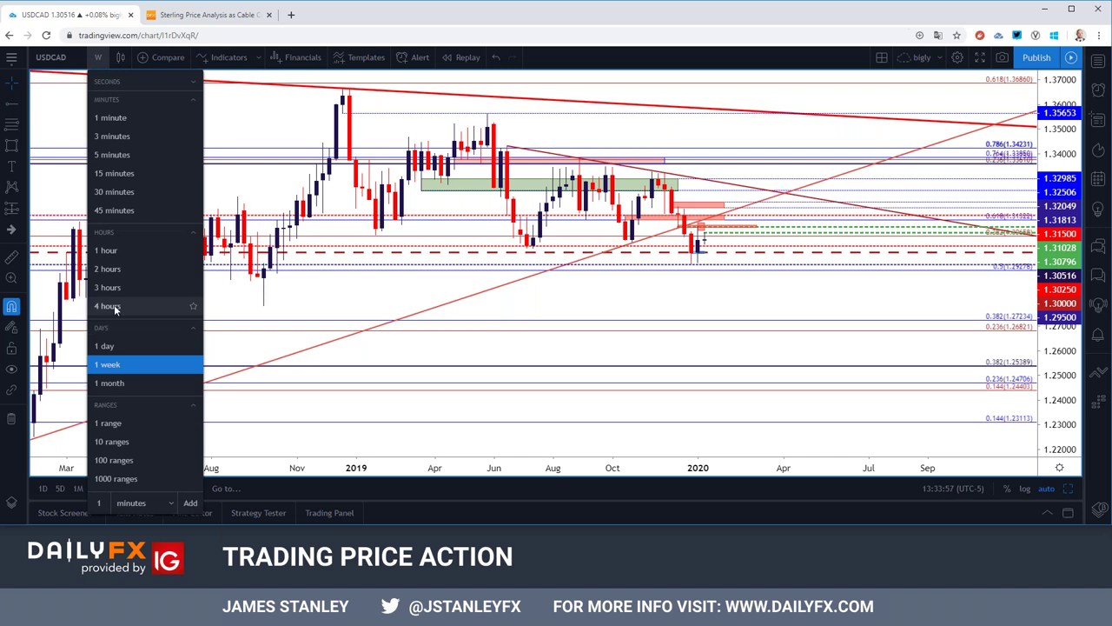
{"action": "left_click", "coordinate": [109, 347]}
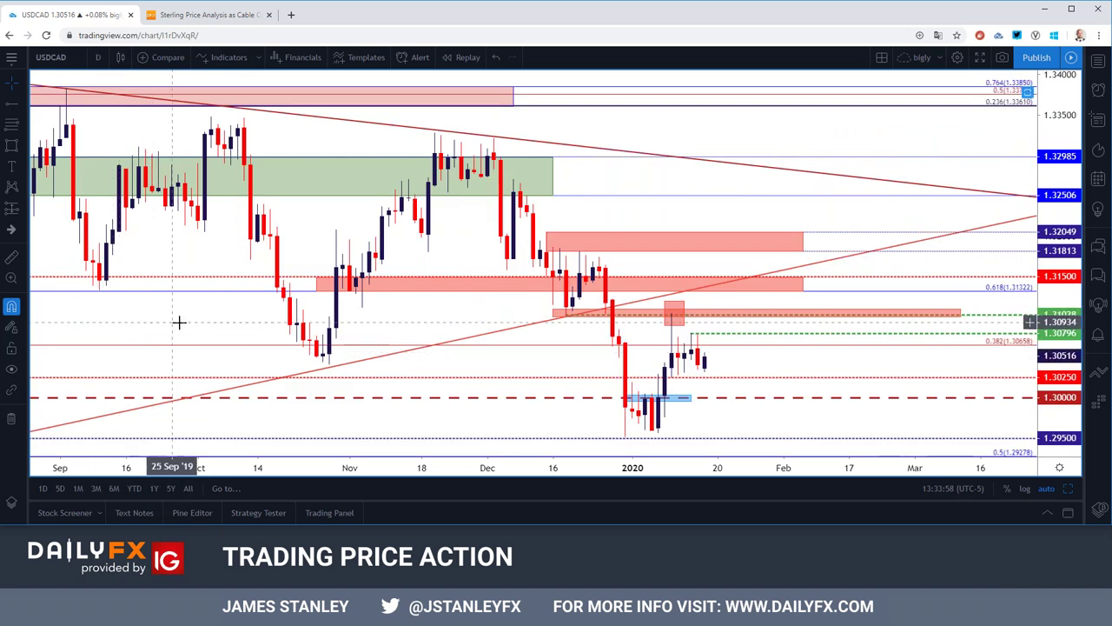
{"action": "scroll", "coordinate": [350, 317], "scroll_direction": "down", "scroll_amount": 1}
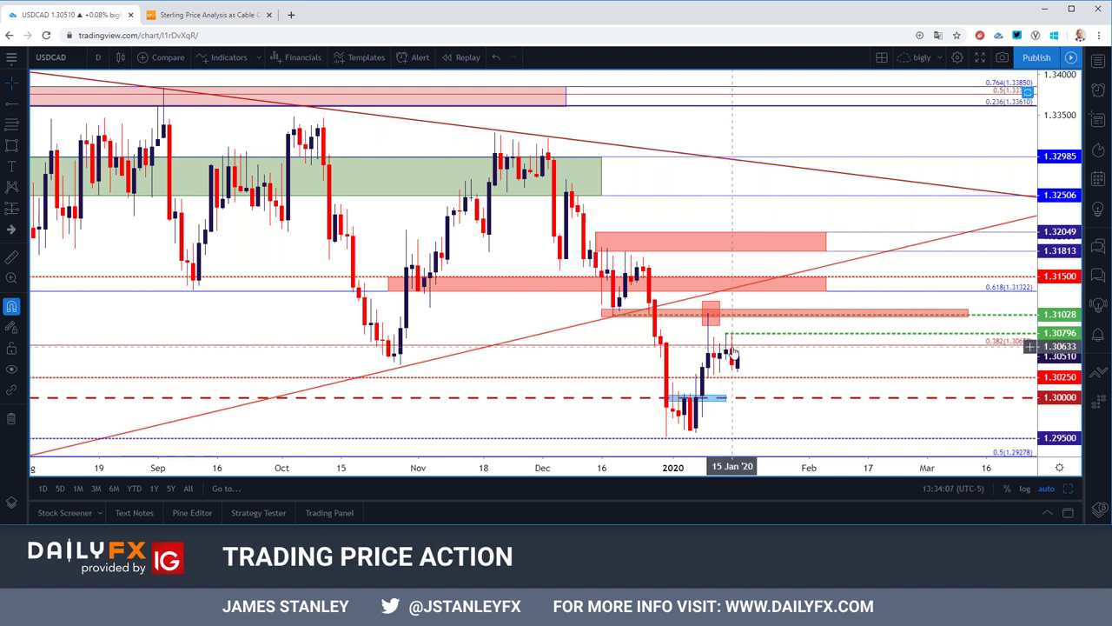
{"action": "left_click", "coordinate": [709, 316]}
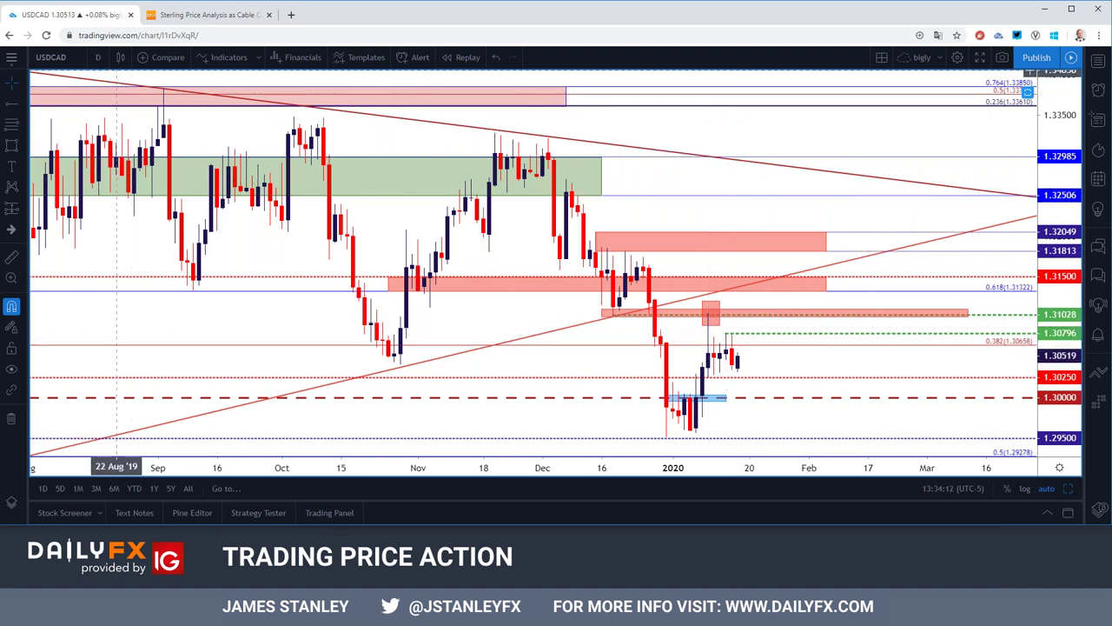
Switch USDCAD to the 4-hour timeframe and examine price action from mid-November 2019 onward.
{"action": "left_click", "coordinate": [97, 56]}
{"action": "left_click", "coordinate": [108, 305]}
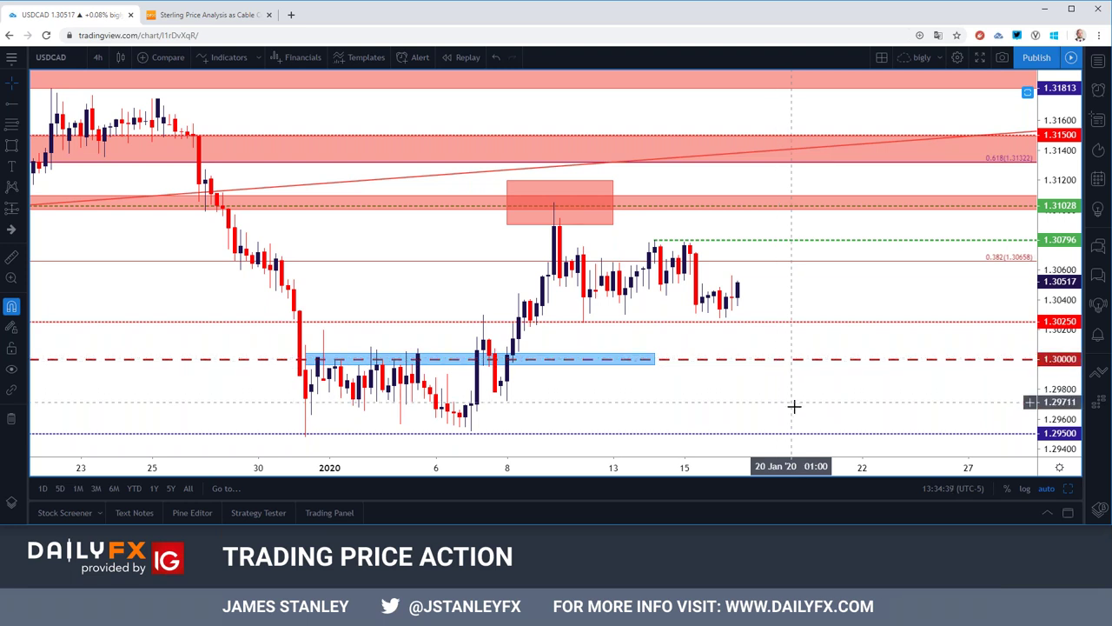
{"action": "scroll", "coordinate": [788, 402], "scroll_direction": "down", "scroll_amount": 3}
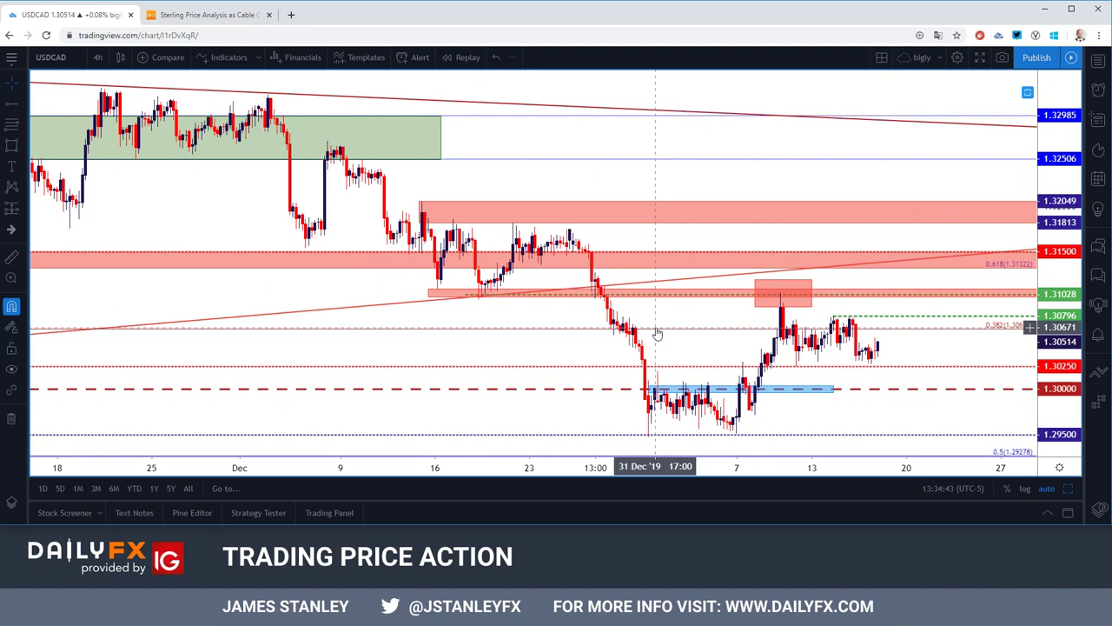
Load the USDJPY chart on the daily timeframe and examine its price history back to October 2018.
{"action": "left_click", "coordinate": [78, 57]}
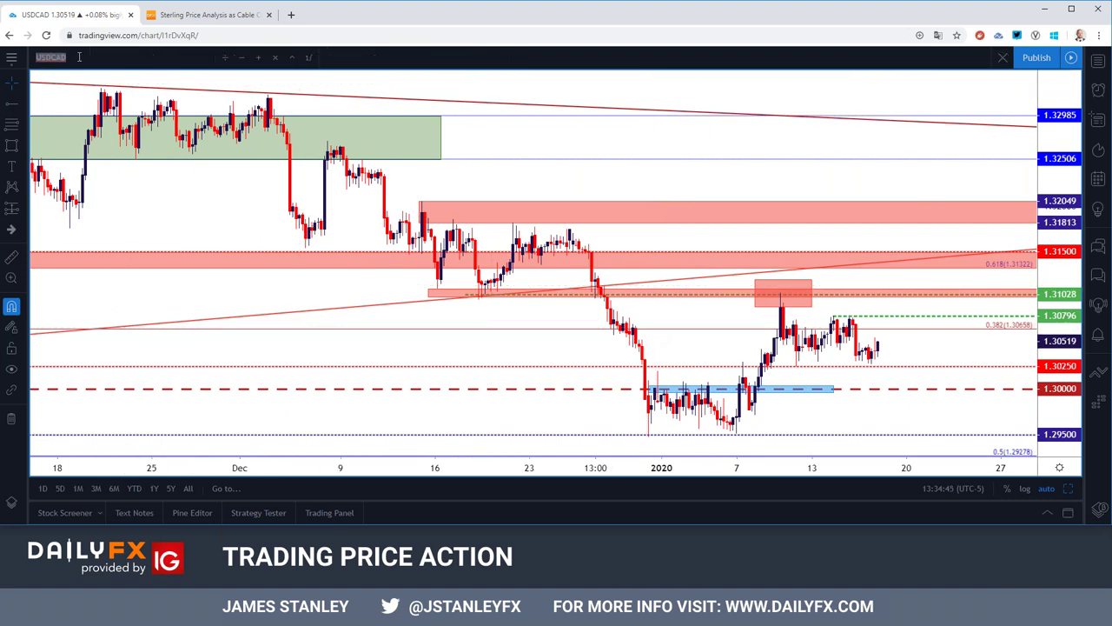
{"action": "type", "text": "FX_IDC:USDJPY"}
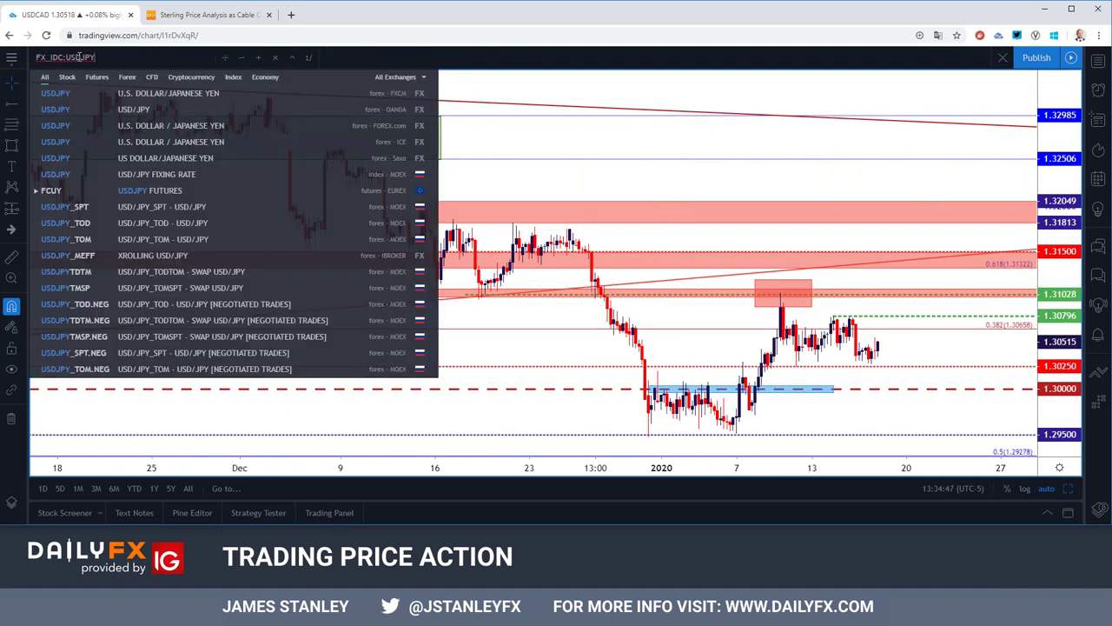
{"action": "key", "text": "Return"}
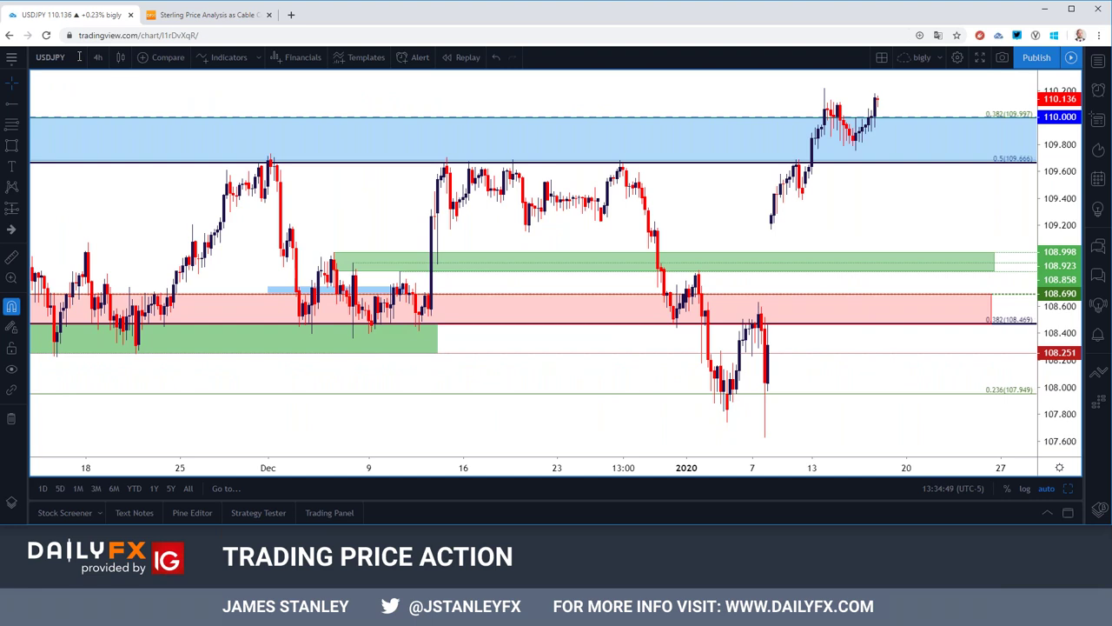
{"action": "left_click", "coordinate": [97, 56]}
{"action": "left_click", "coordinate": [134, 346]}
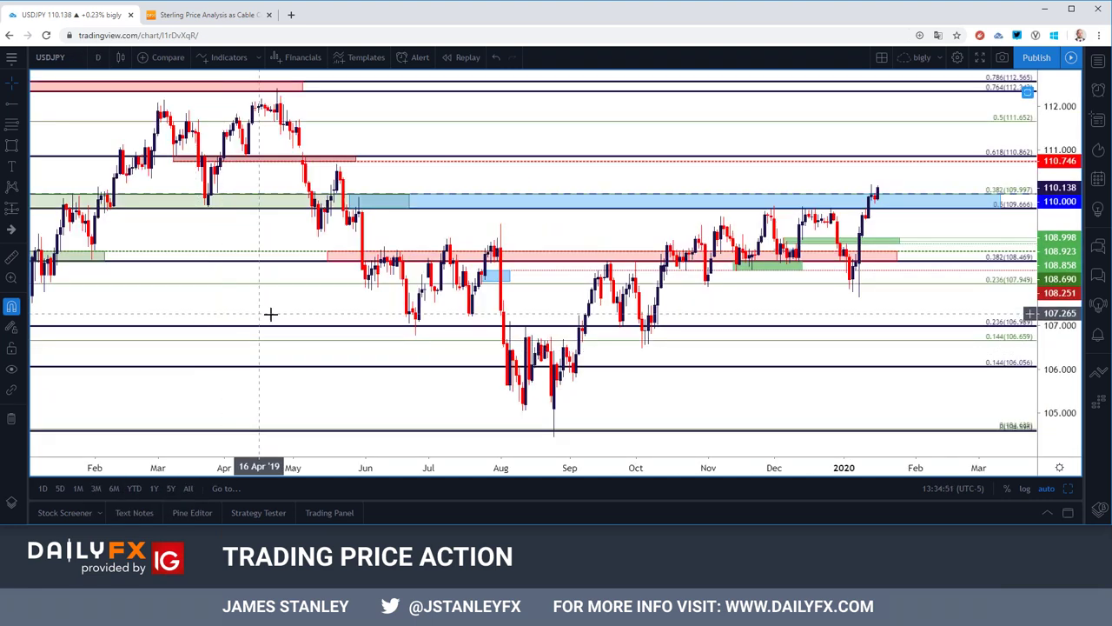
{"action": "scroll", "coordinate": [427, 308], "scroll_direction": "down", "scroll_amount": 4}
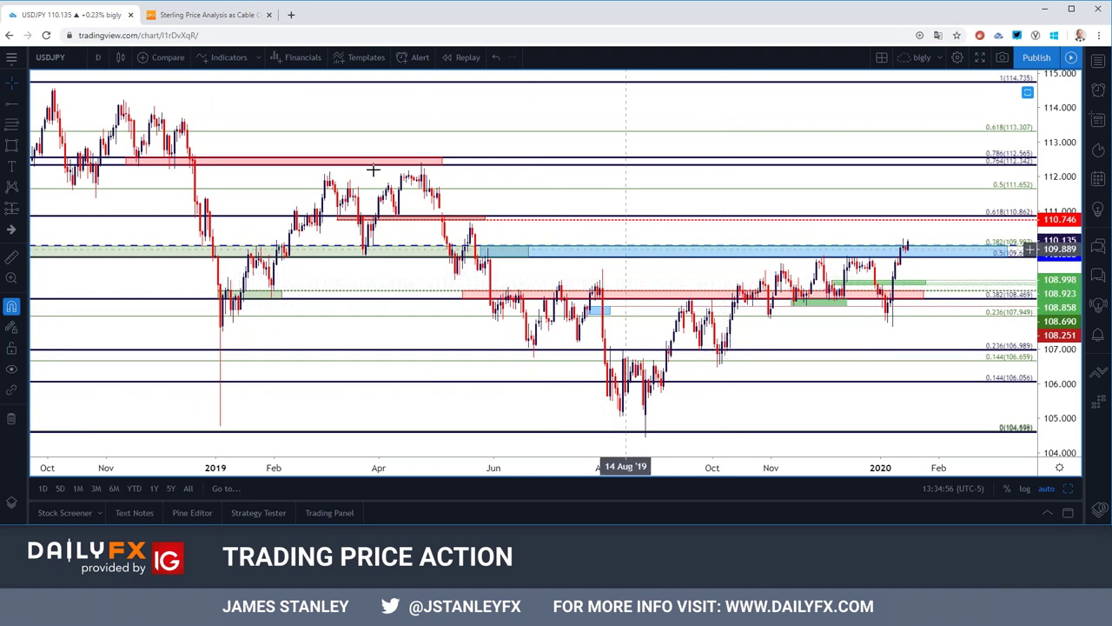
Check USDJPY on the weekly timeframe, focusing on price action from 2017 onward.
{"action": "left_click", "coordinate": [97, 56]}
{"action": "left_click", "coordinate": [112, 362]}
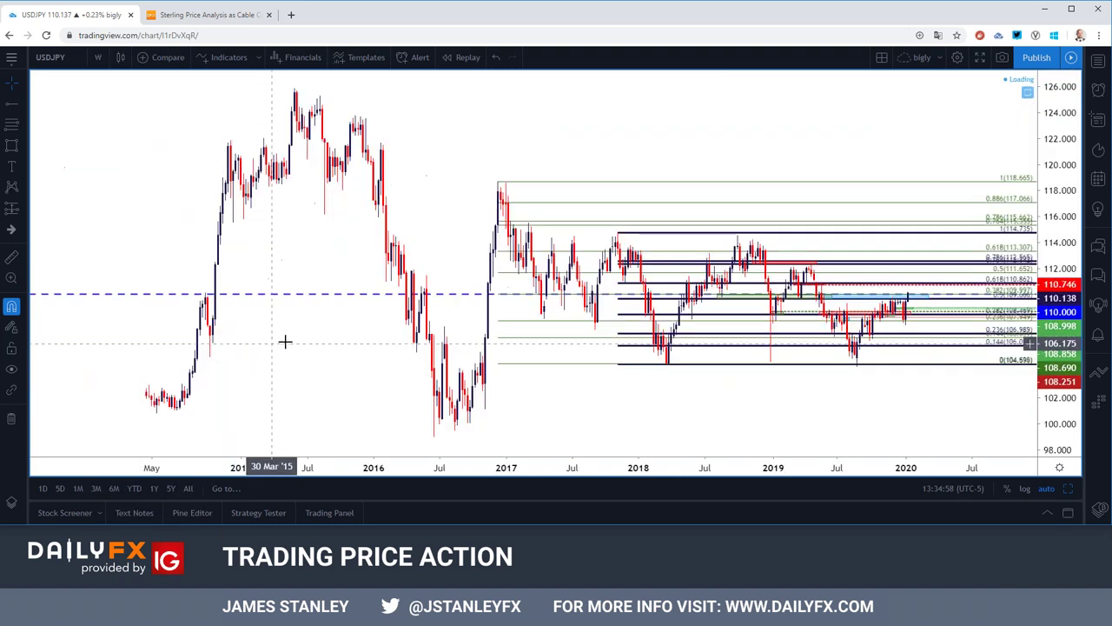
{"action": "scroll", "coordinate": [287, 341], "scroll_direction": "up", "scroll_amount": 5}
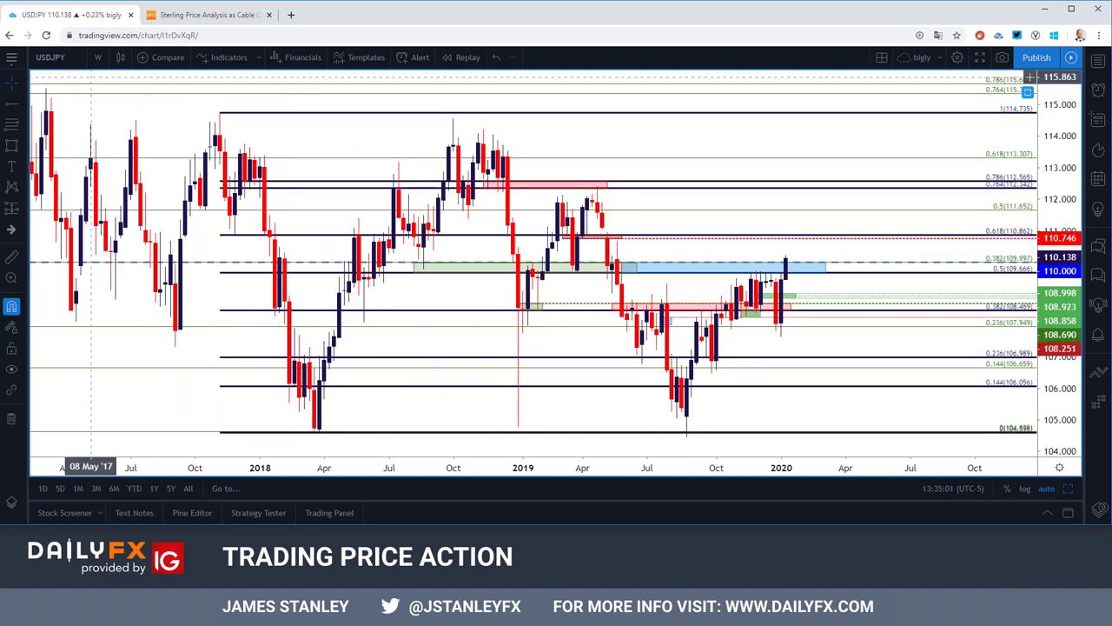
Return USDJPY to the daily timeframe and examine the dark red zone between 110.746 and 110.862.
{"action": "left_click", "coordinate": [97, 57]}
{"action": "left_click", "coordinate": [113, 348]}
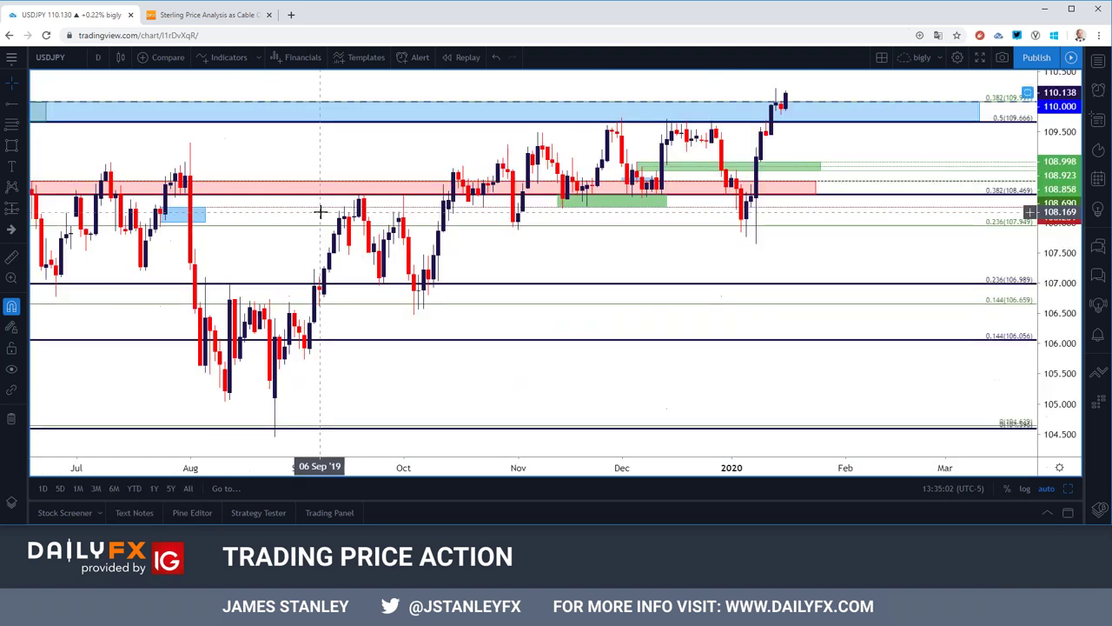
{"action": "scroll", "coordinate": [321, 211], "scroll_direction": "down", "scroll_amount": 3}
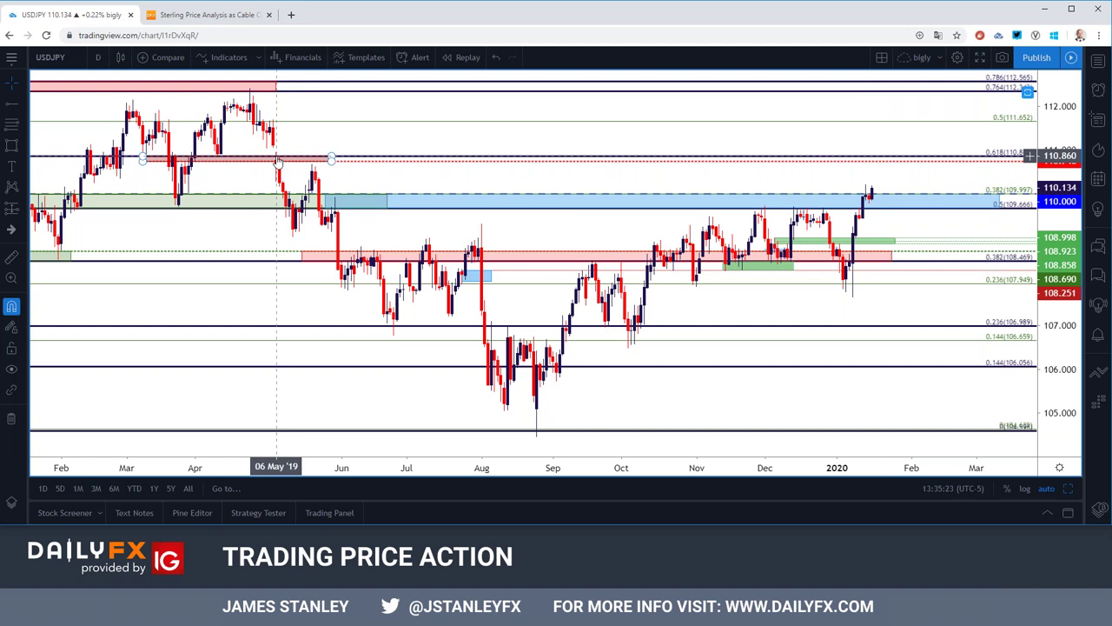
Switch USDJPY to the 4-hour timeframe and examine the blue zone around 110.000 against price history back to early 2019.
{"action": "left_click", "coordinate": [97, 56]}
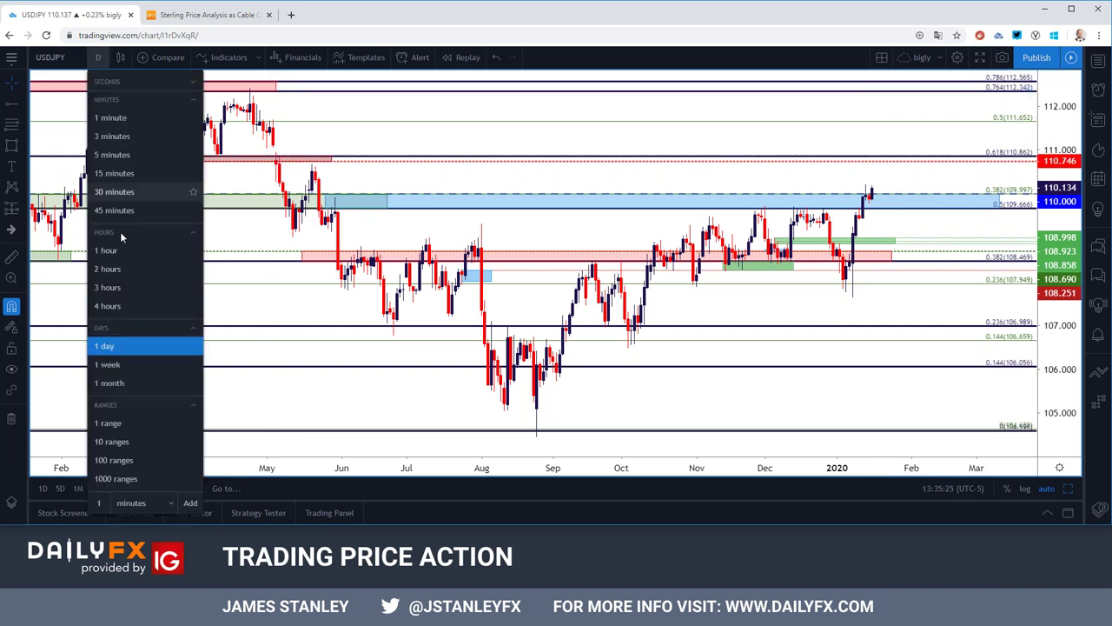
{"action": "left_click", "coordinate": [178, 307]}
{"action": "scroll", "coordinate": [460, 271], "scroll_direction": "down", "scroll_amount": 3}
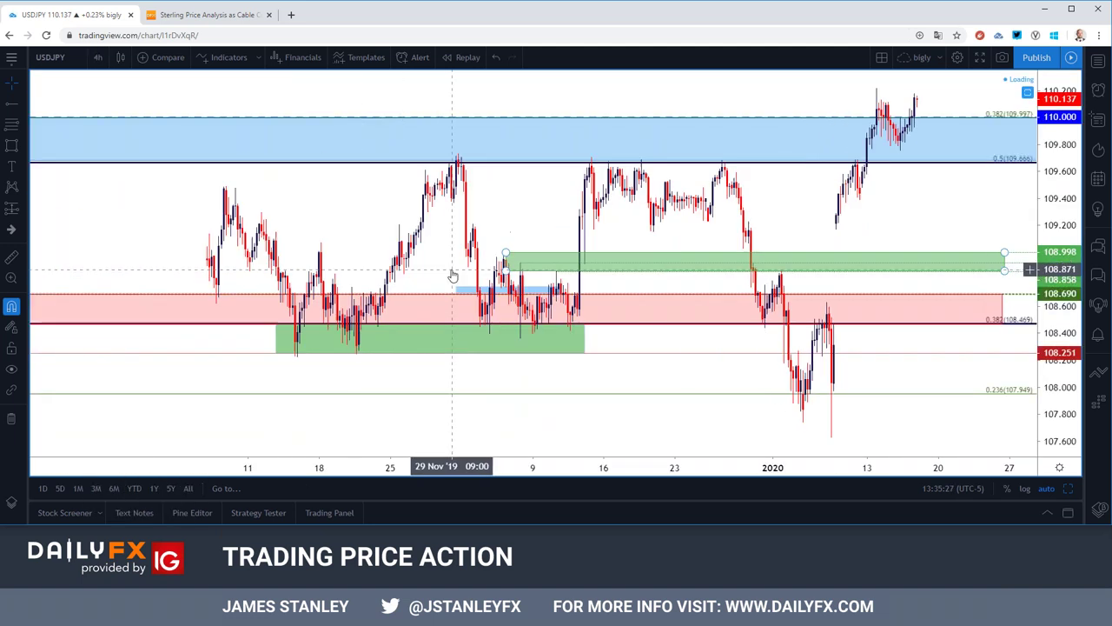
{"action": "scroll", "coordinate": [543, 248], "scroll_direction": "up", "scroll_amount": 3}
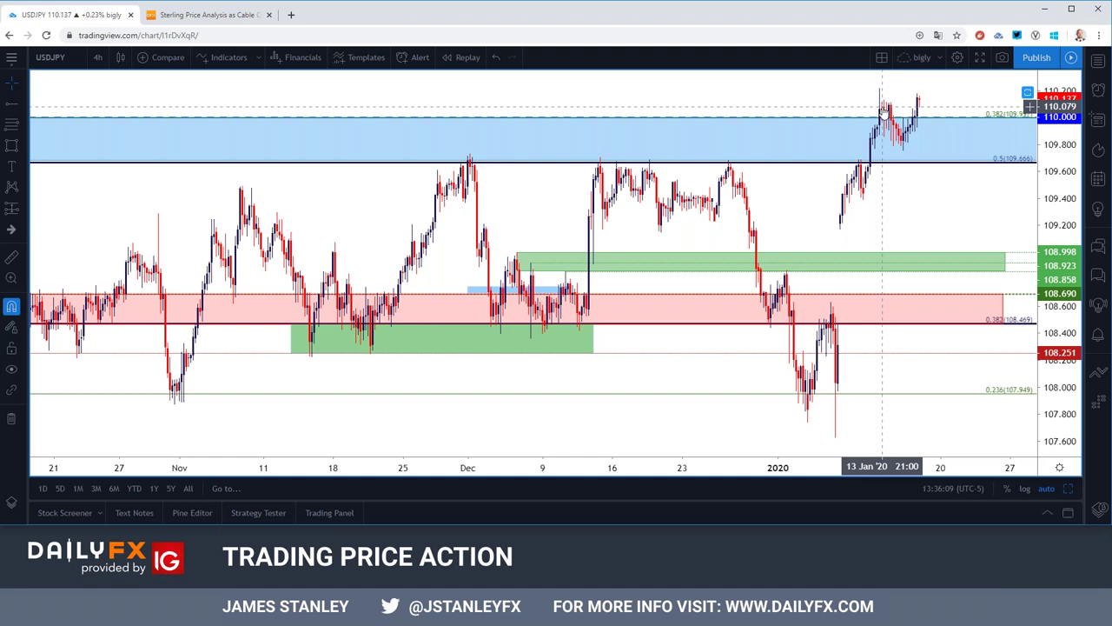
{"action": "scroll", "coordinate": [884, 112], "scroll_direction": "down", "scroll_amount": 5}
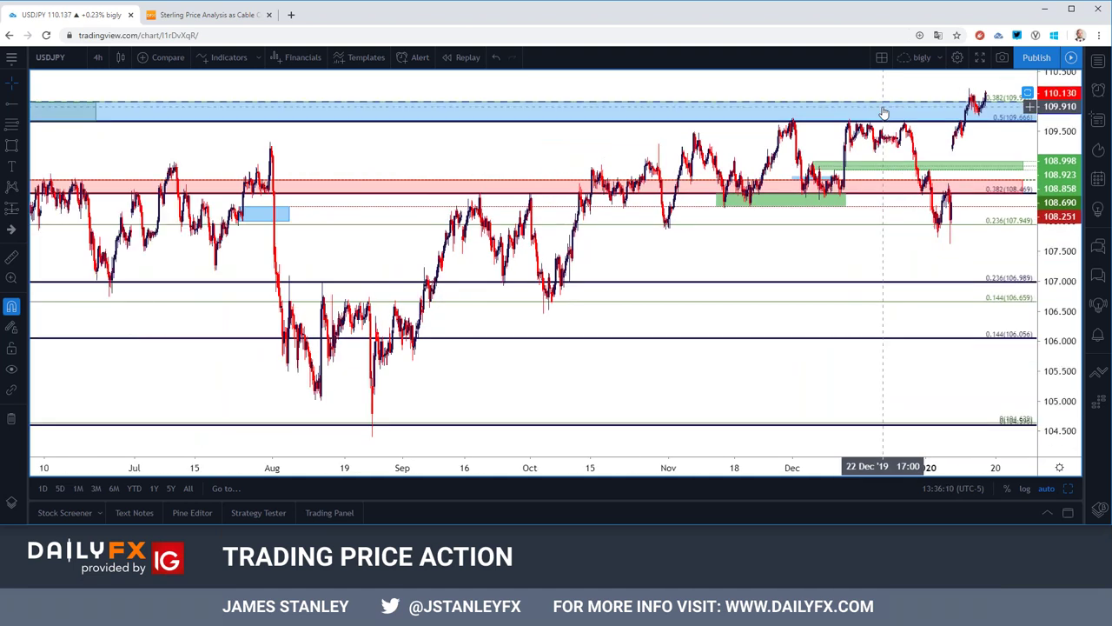
{"action": "scroll", "coordinate": [884, 112], "scroll_direction": "down", "scroll_amount": 3}
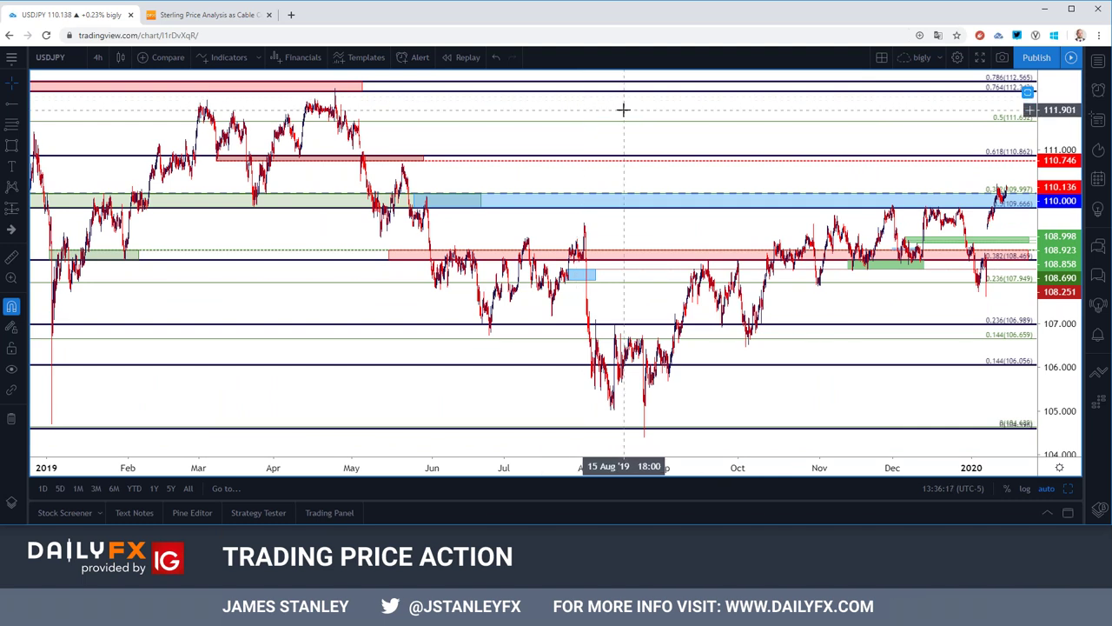
{"action": "left_click_drag", "start_coordinate": [618, 112], "coordinate": [576, 105]}
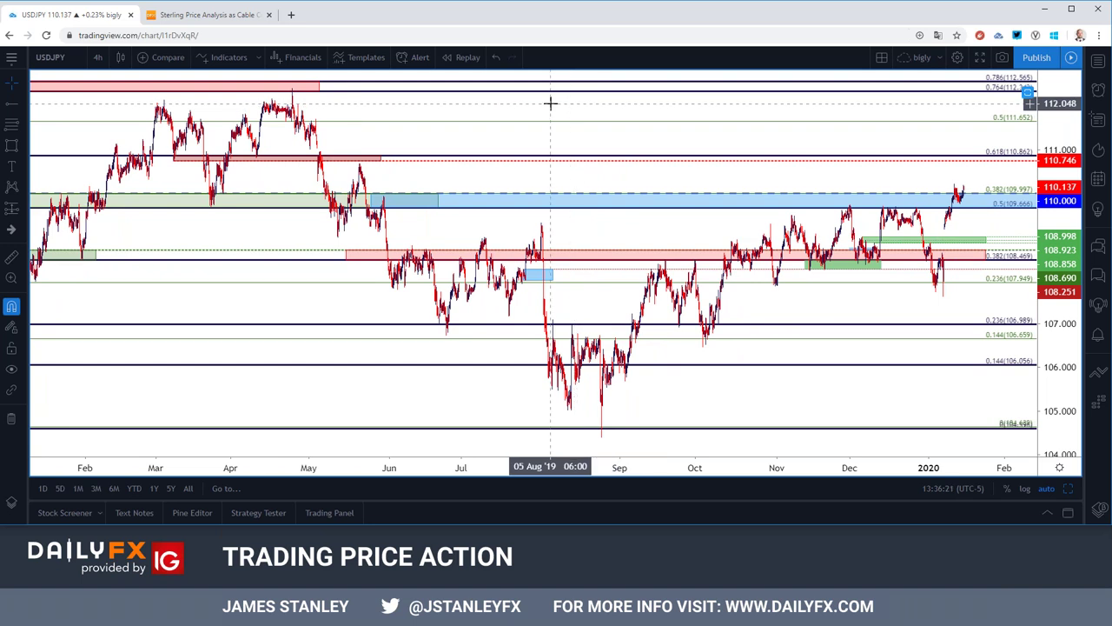
Load the GBPJPY chart and examine its 4-hour price action from November 2019 onward.
{"action": "left_click", "coordinate": [59, 55]}
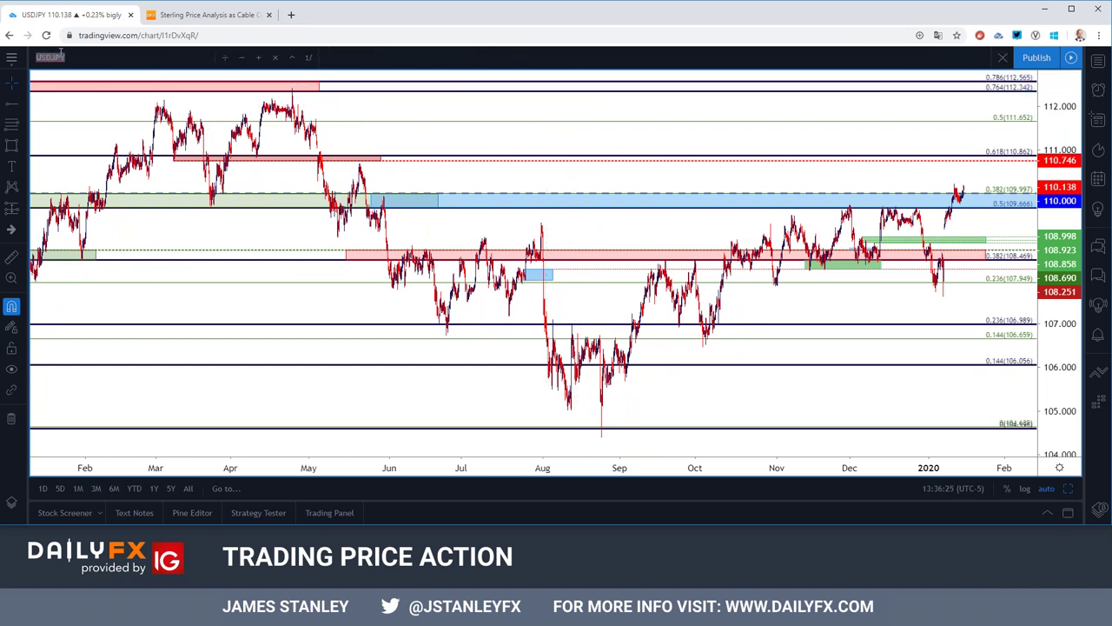
{"action": "type", "text": "GBPJPY"}
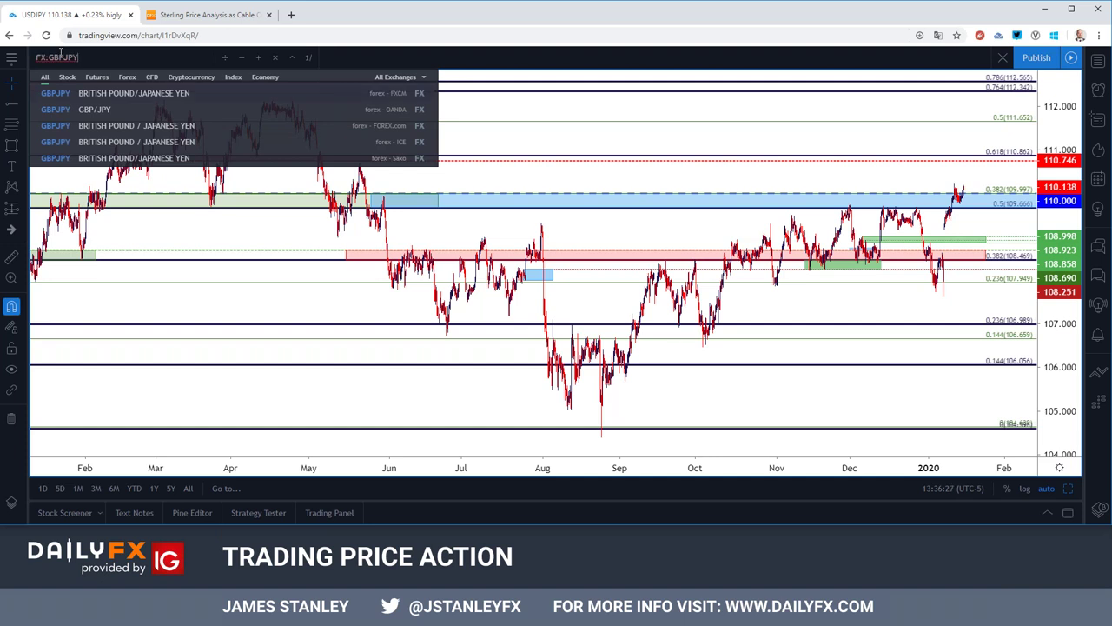
{"action": "key", "text": "Return"}
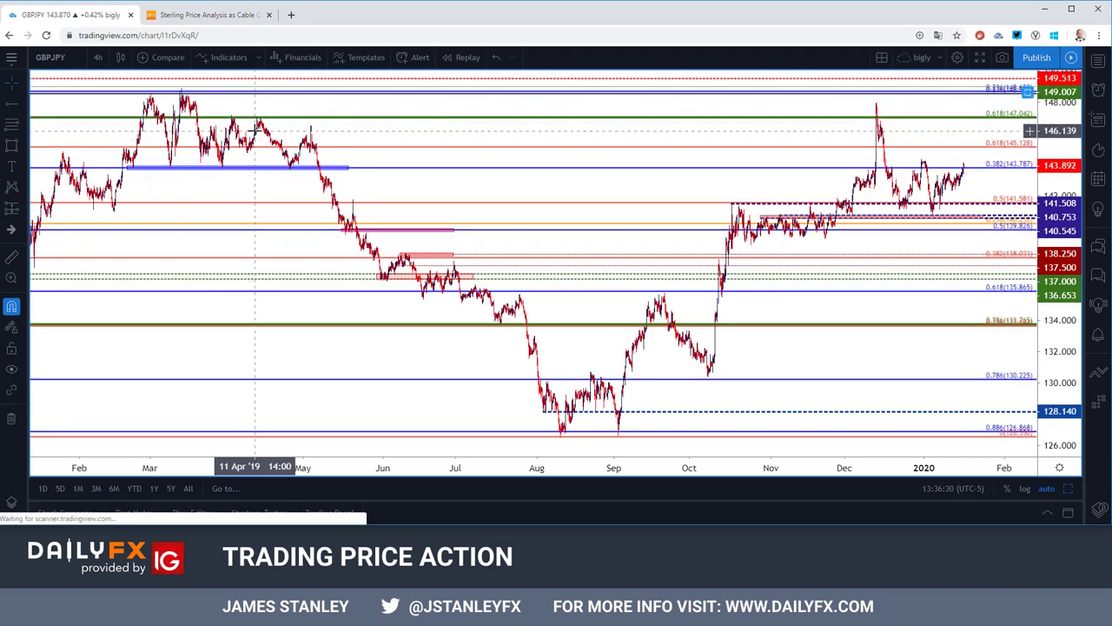
{"action": "scroll", "coordinate": [255, 132], "scroll_direction": "up", "scroll_amount": 6}
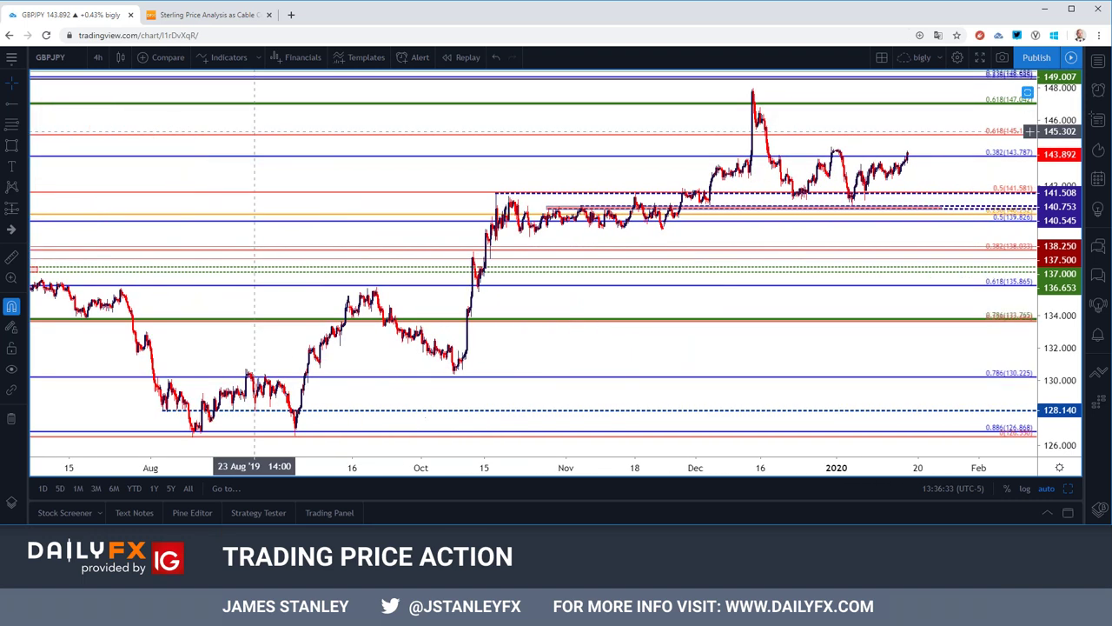
{"action": "scroll", "coordinate": [254, 131], "scroll_direction": "up", "scroll_amount": 3}
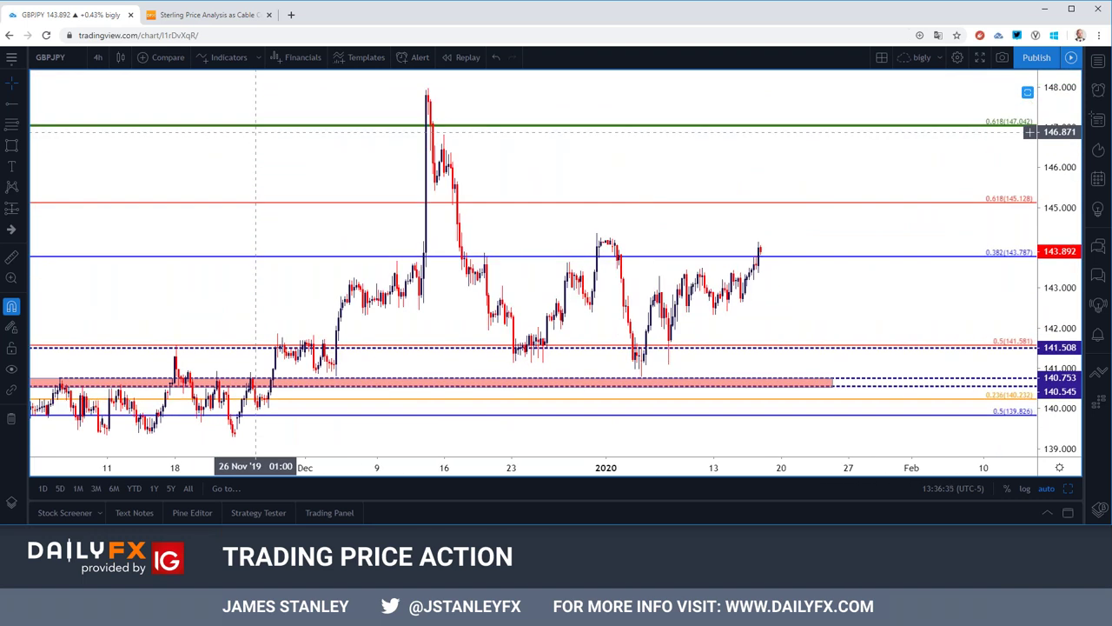
Switch GBPJPY to the 2-hour timeframe and examine price around the 0.382 level at 143.787, glancing briefly at the Sterling article.
{"action": "left_click", "coordinate": [97, 57]}
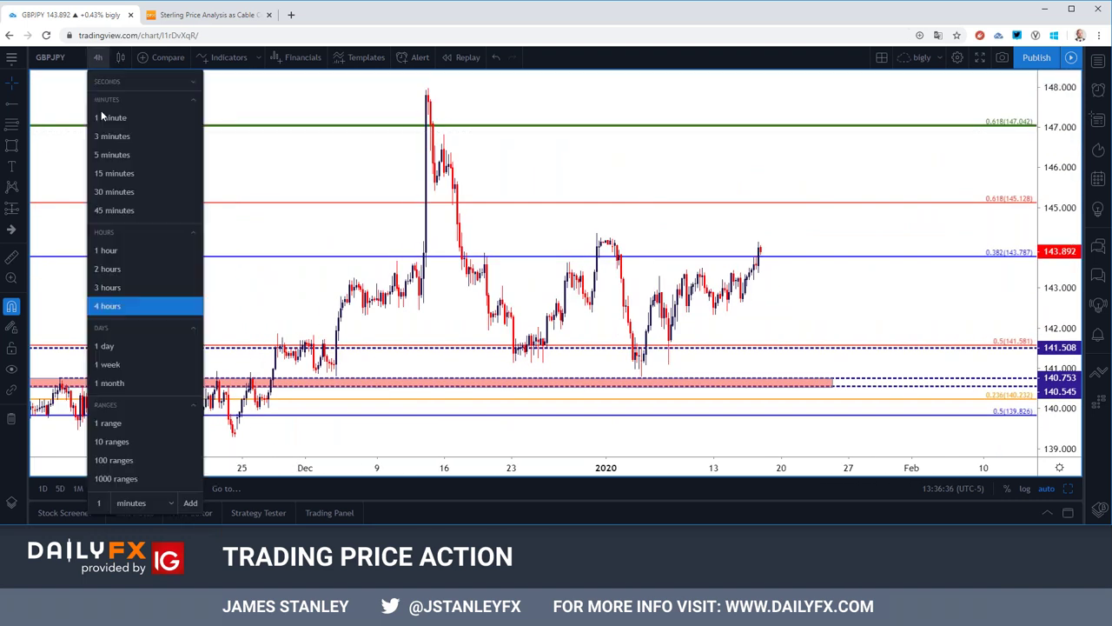
{"action": "left_click", "coordinate": [121, 268]}
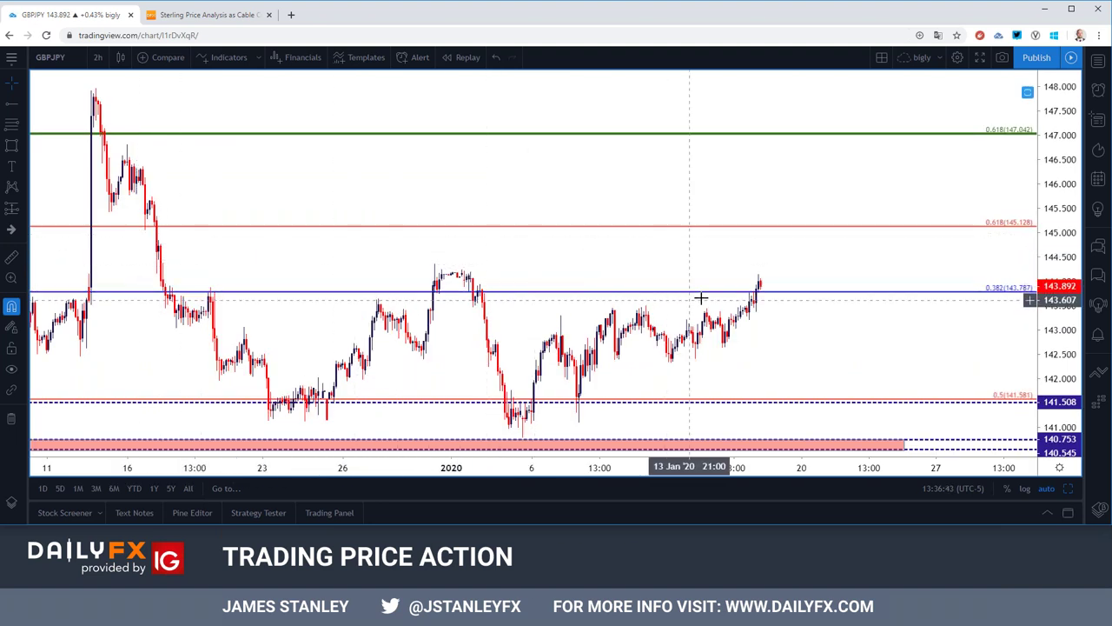
{"action": "left_click", "coordinate": [198, 16]}
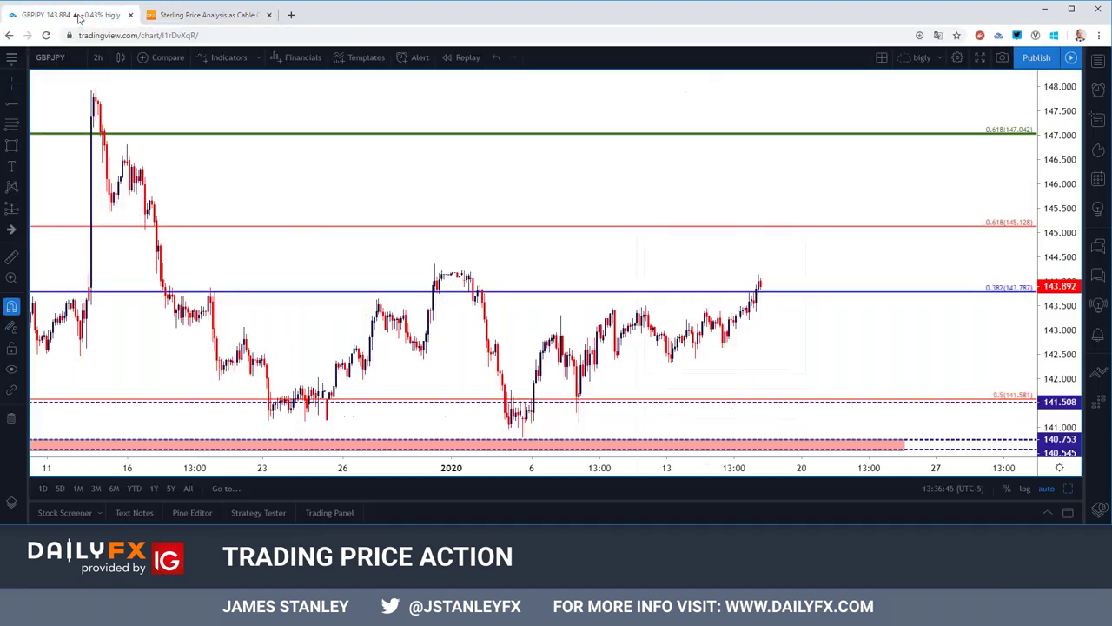
{"action": "left_click", "coordinate": [74, 16]}
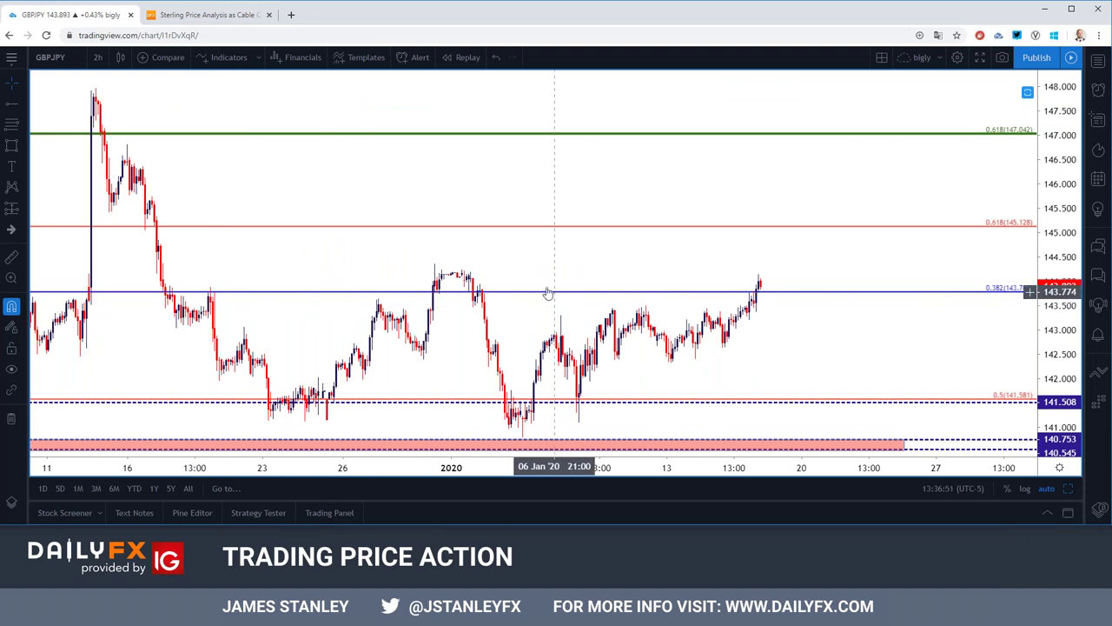
Set GBPJPY to the daily timeframe and examine its Fibonacci levels against price history from 2013 to January 2020.
{"action": "left_click", "coordinate": [120, 344]}
{"action": "scroll", "coordinate": [272, 318], "scroll_direction": "down", "scroll_amount": 5}
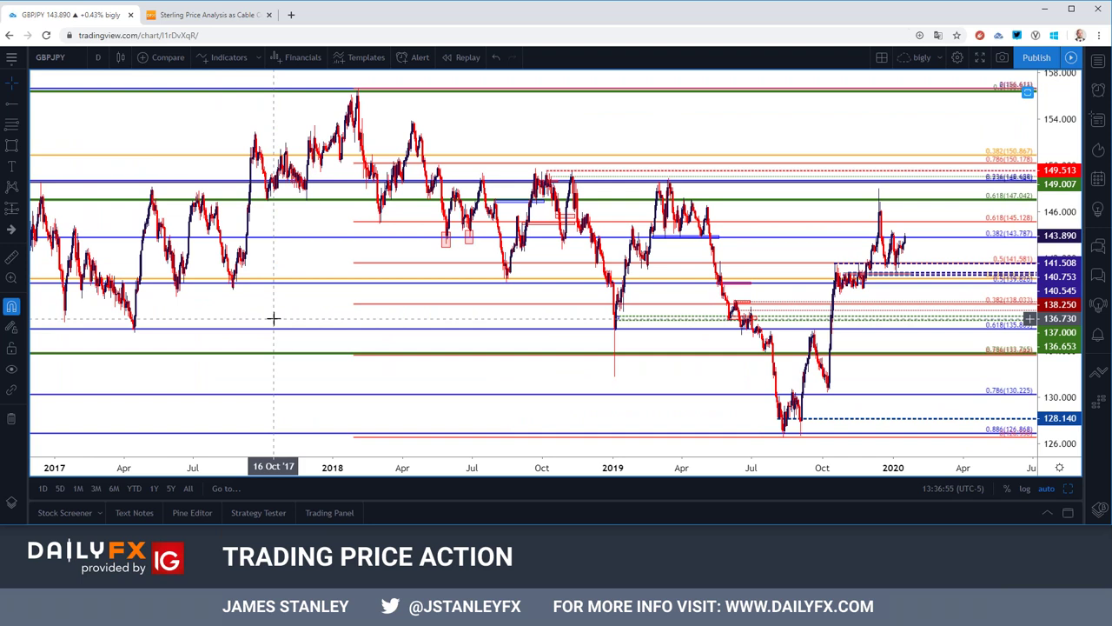
{"action": "scroll", "coordinate": [273, 319], "scroll_direction": "down", "scroll_amount": 5}
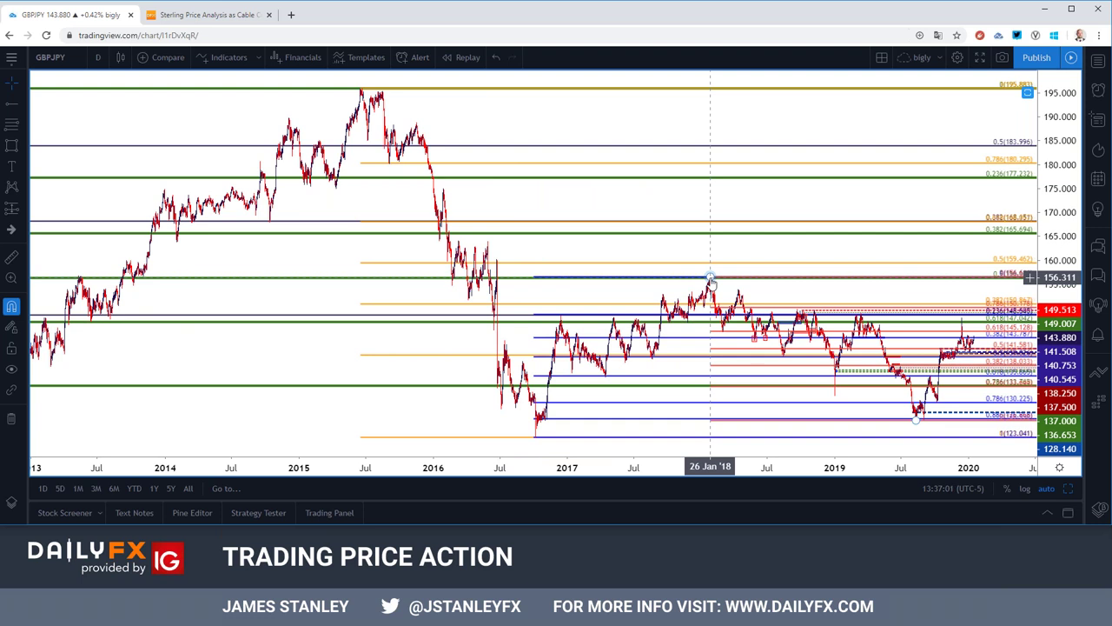
{"action": "scroll", "coordinate": [710, 287], "scroll_direction": "up", "scroll_amount": 10}
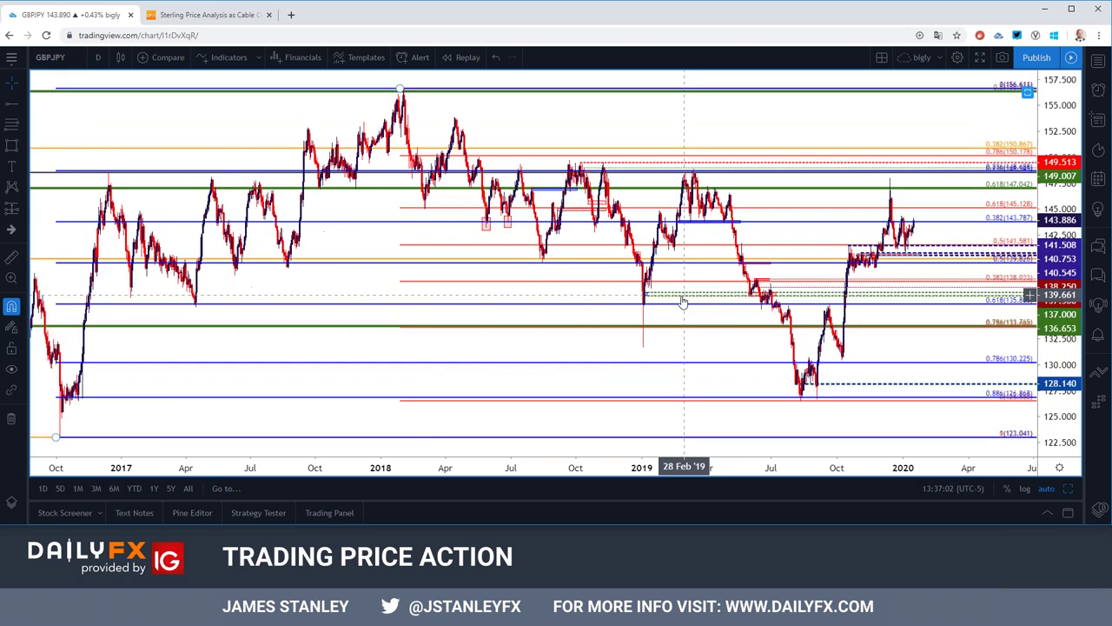
{"action": "scroll", "coordinate": [657, 309], "scroll_direction": "up", "scroll_amount": 2}
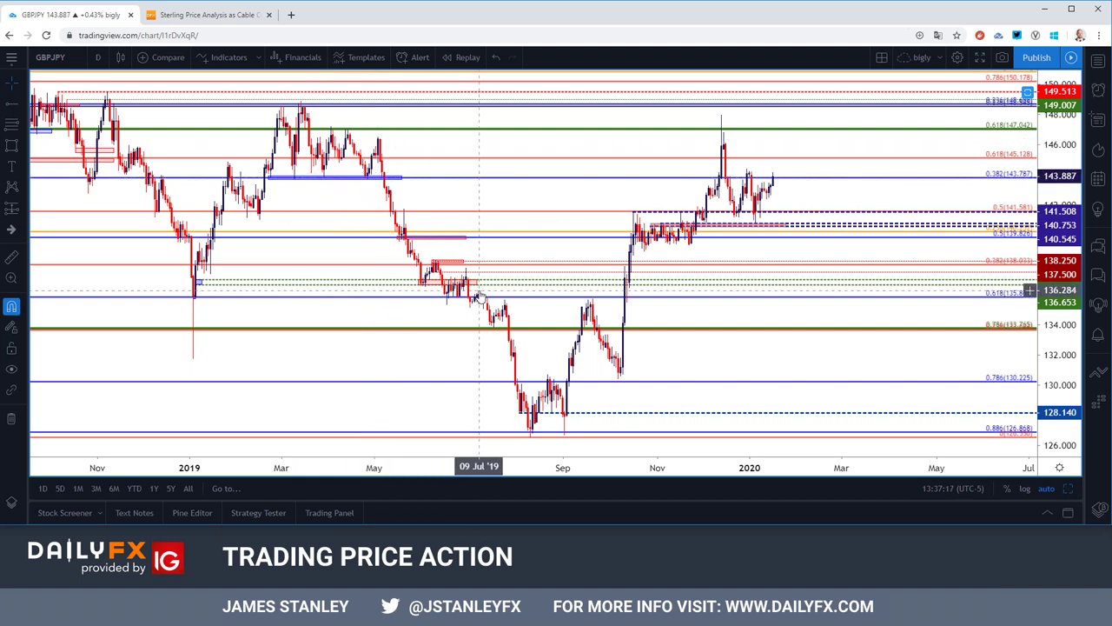
Return GBPJPY to the 4-hour timeframe and examine the January 2020 swing lows above the red zone between 140.545 and 140.753.
{"action": "left_click", "coordinate": [97, 57]}
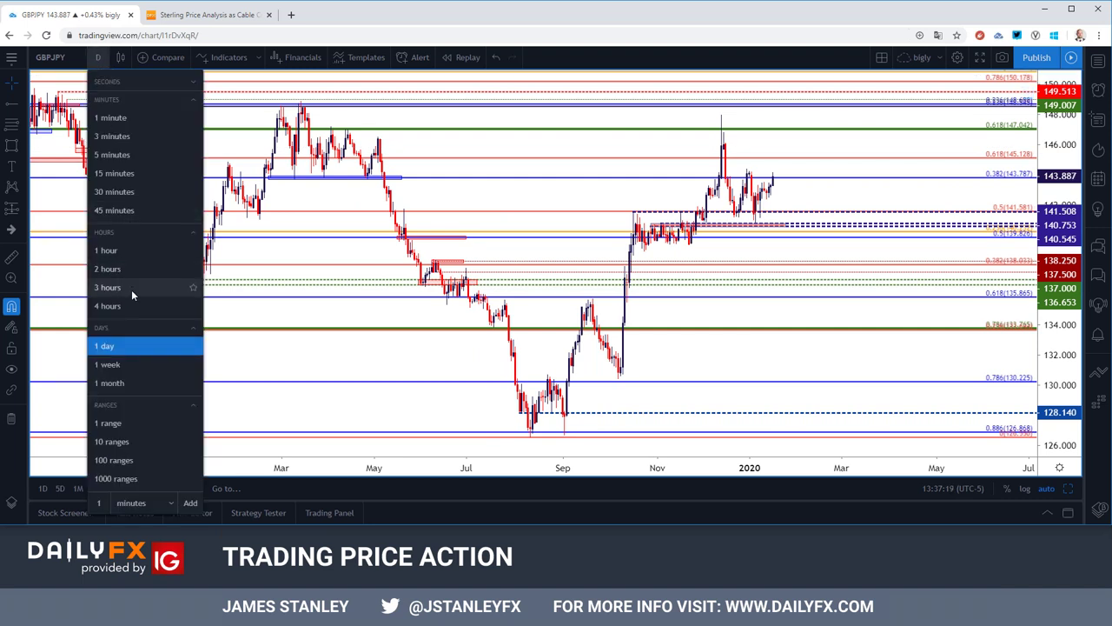
{"action": "left_click", "coordinate": [128, 304]}
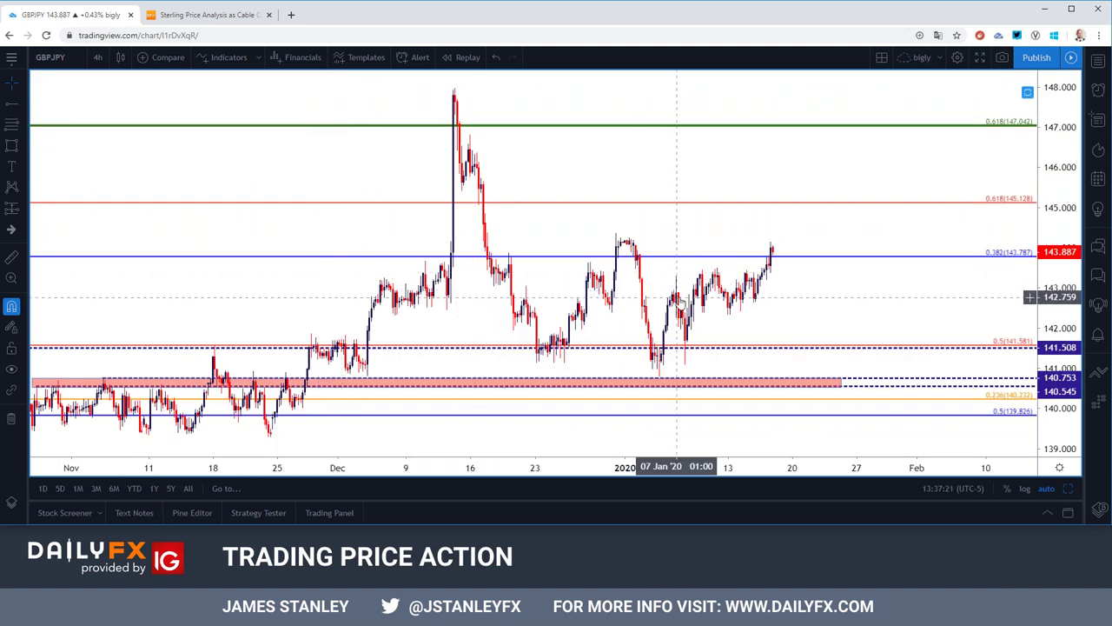
{"action": "left_click", "coordinate": [661, 381]}
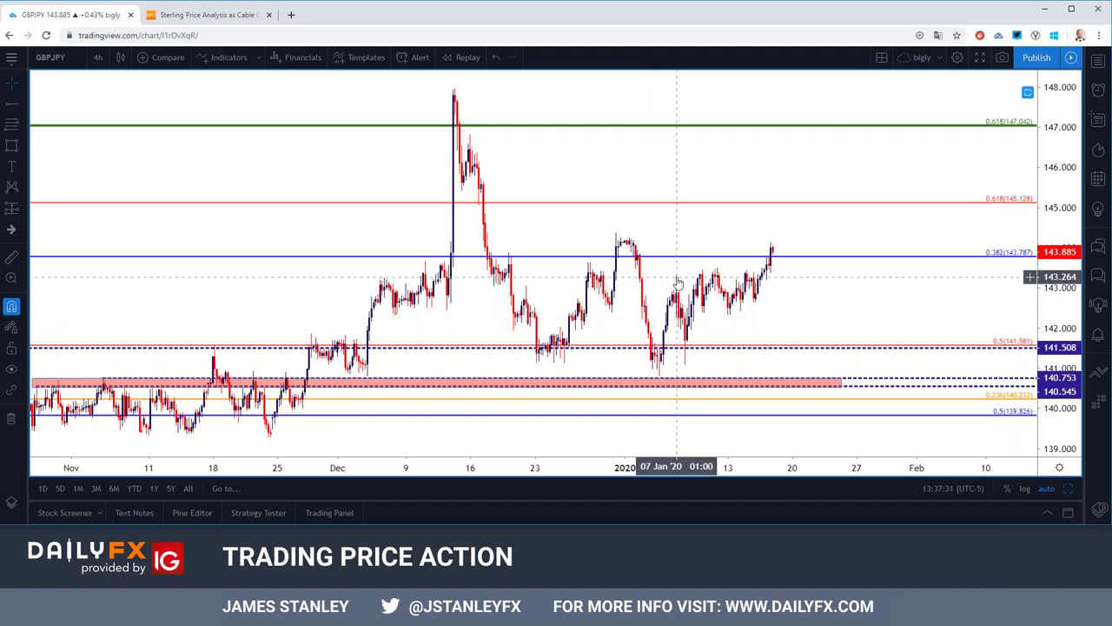
{"action": "left_click", "coordinate": [687, 355]}
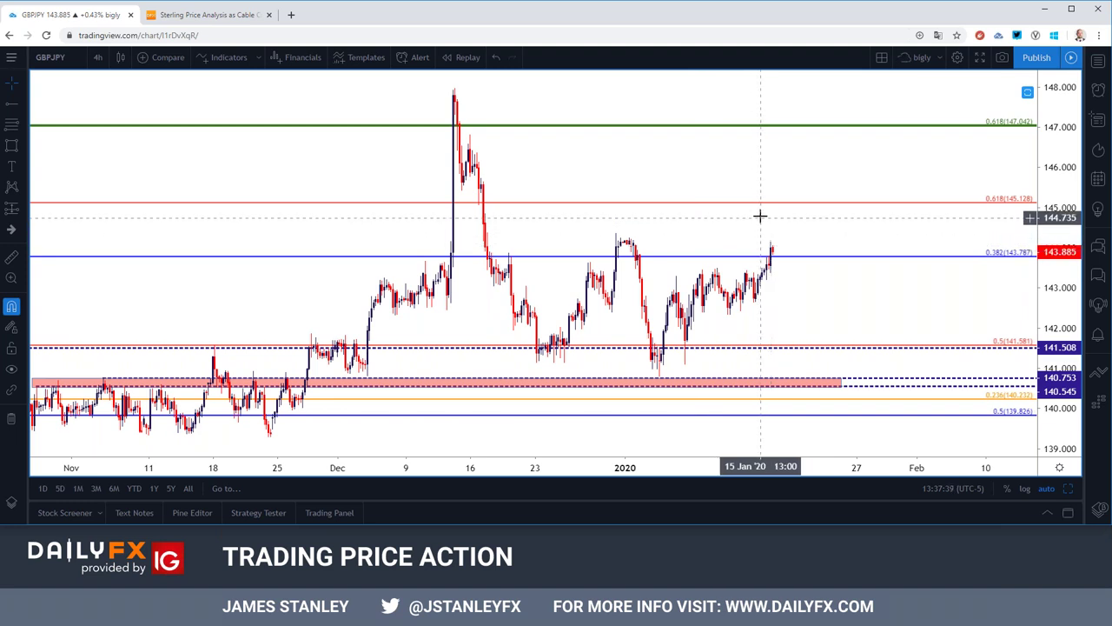
Step GBPJPY down through the 2-hour, 1-hour and 30-minute timeframes, examining short-term price action back to late December 2019.
{"action": "left_click", "coordinate": [98, 57]}
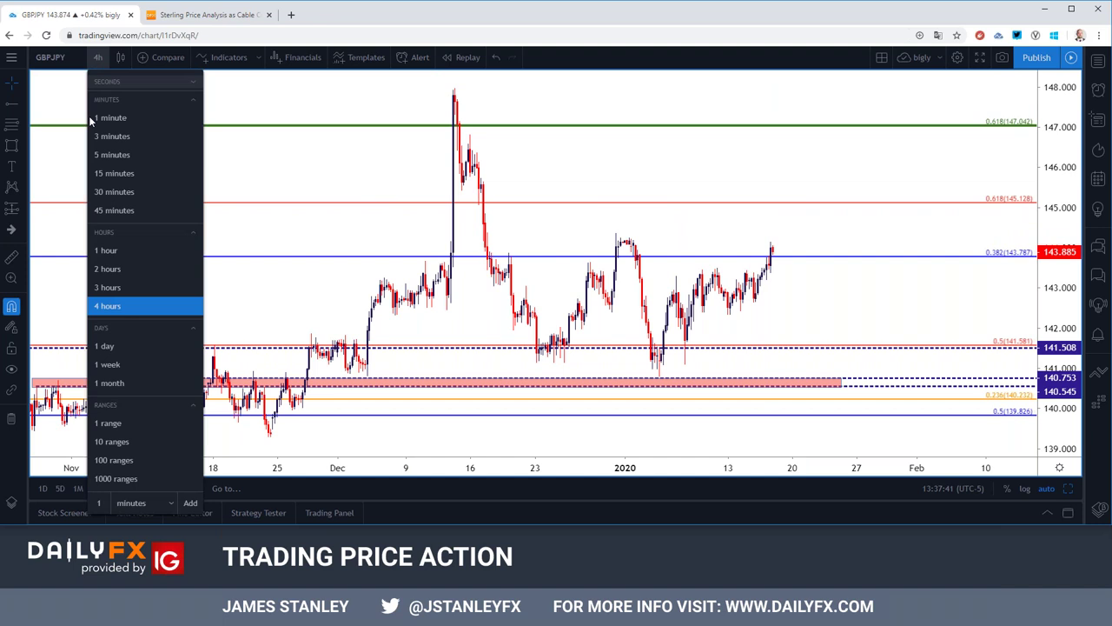
{"action": "left_click", "coordinate": [108, 269]}
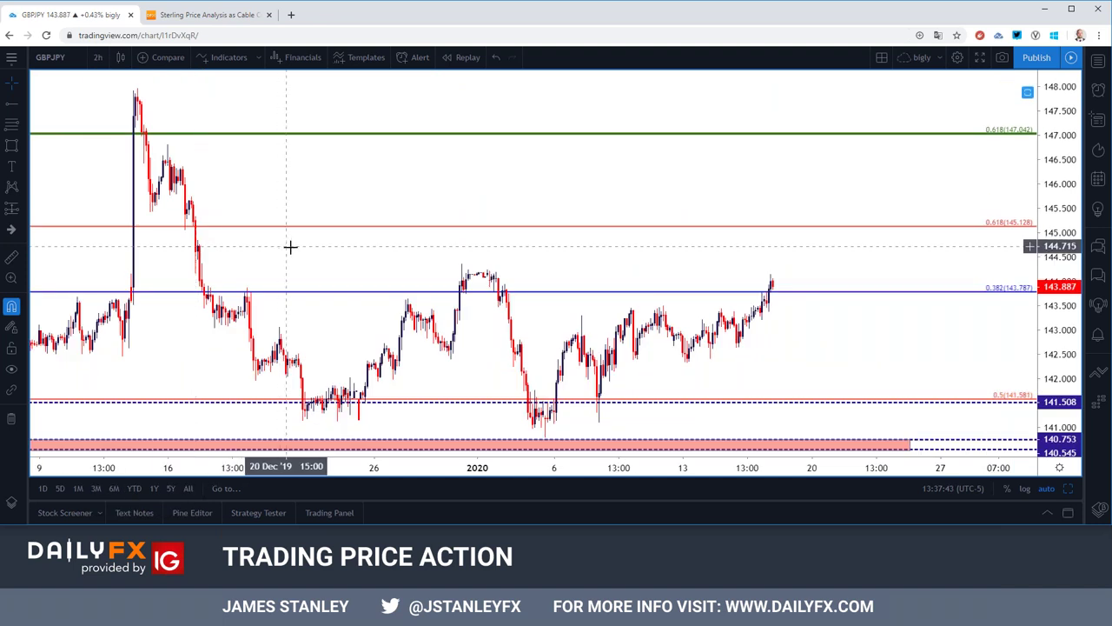
{"action": "left_click", "coordinate": [97, 57]}
{"action": "left_click", "coordinate": [107, 250]}
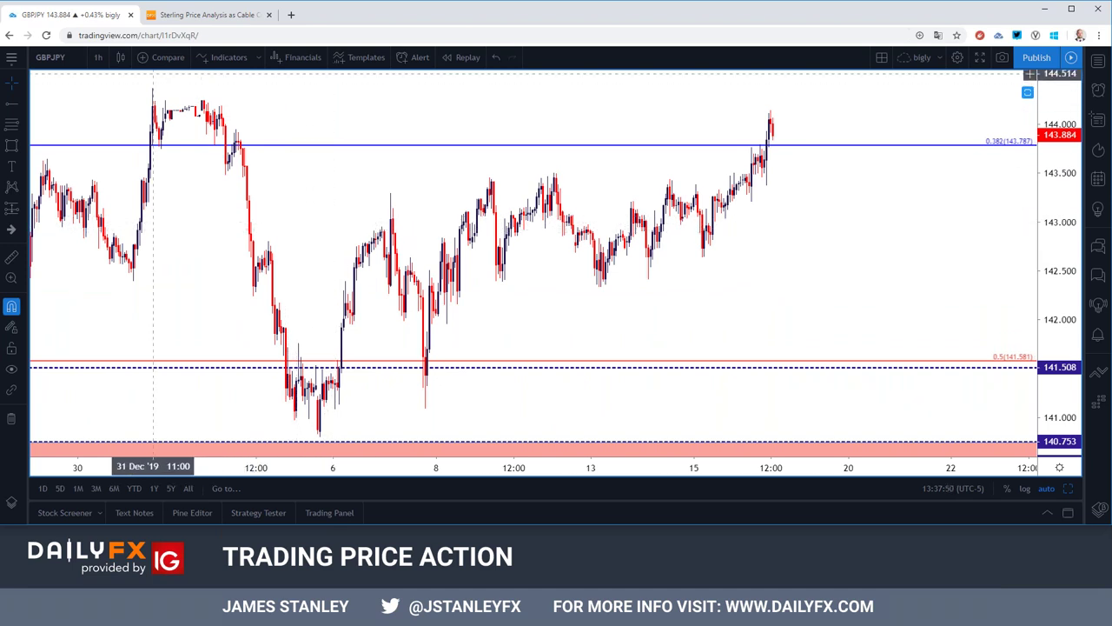
{"action": "left_click", "coordinate": [96, 59]}
{"action": "left_click", "coordinate": [122, 195]}
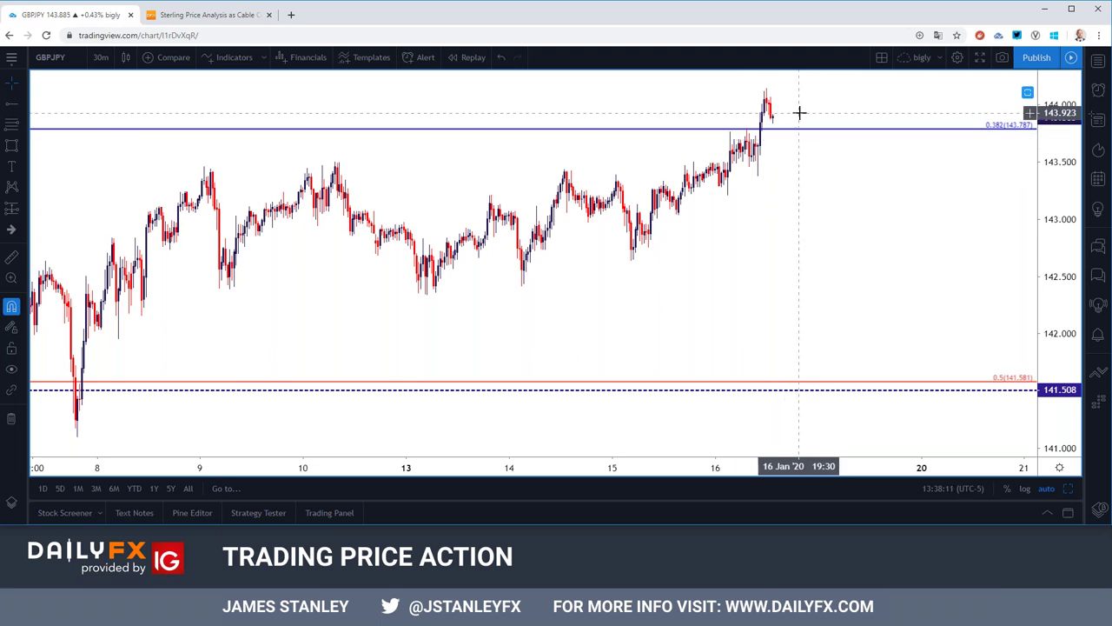
{"action": "scroll", "coordinate": [799, 113], "scroll_direction": "down", "scroll_amount": 4}
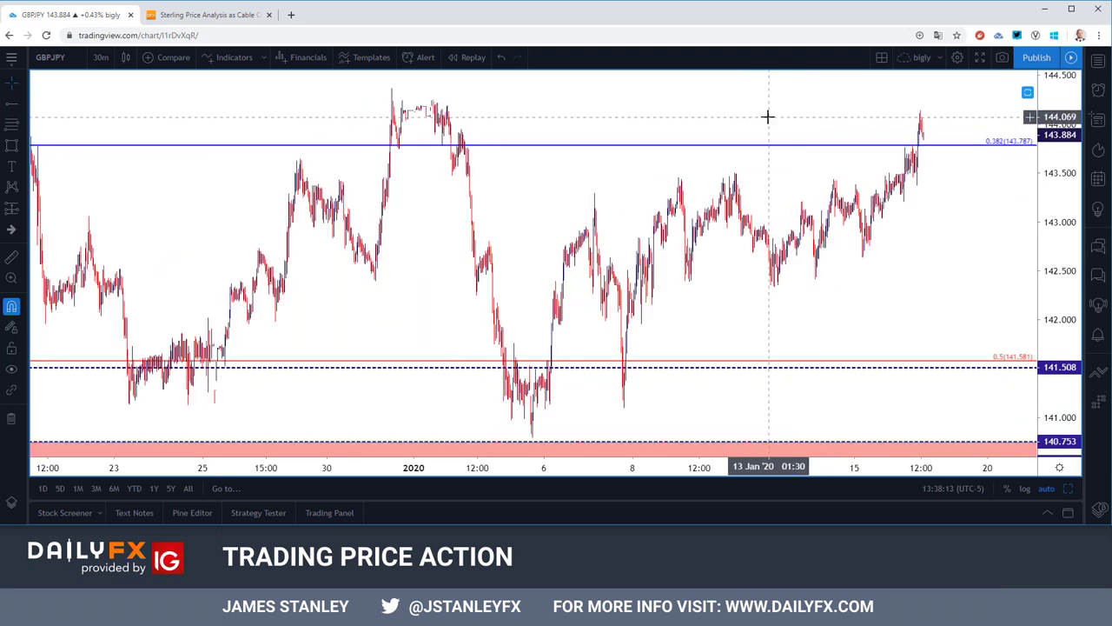
Set GBPJPY back to the 4-hour timeframe and review price action since November 2019.
{"action": "left_click", "coordinate": [100, 57]}
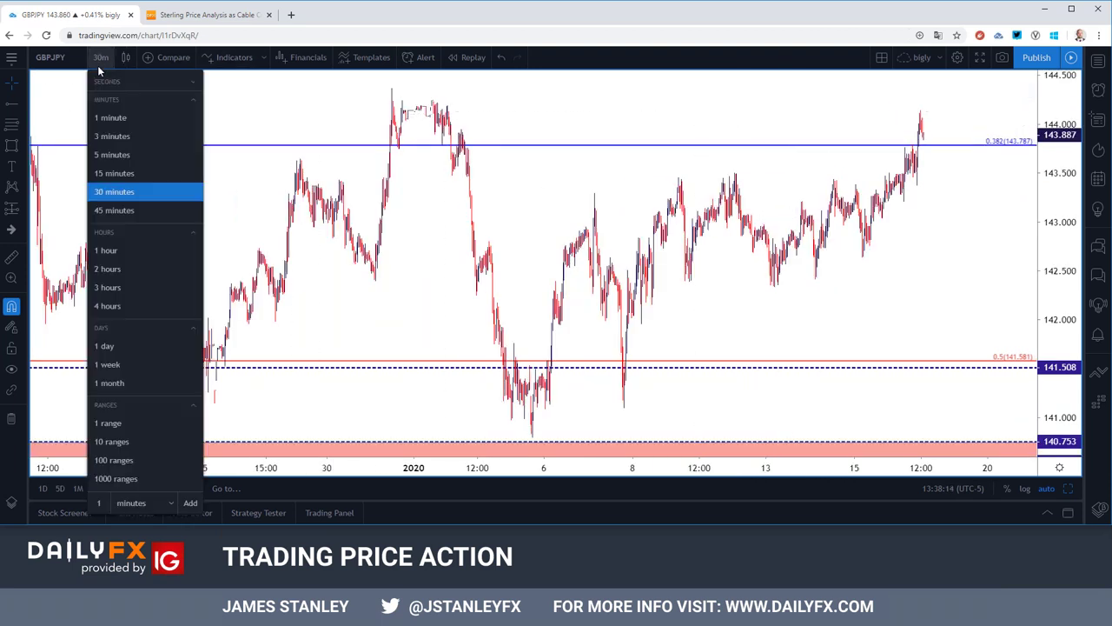
{"action": "left_click", "coordinate": [108, 305]}
{"action": "scroll", "coordinate": [231, 291], "scroll_direction": "up", "scroll_amount": 4}
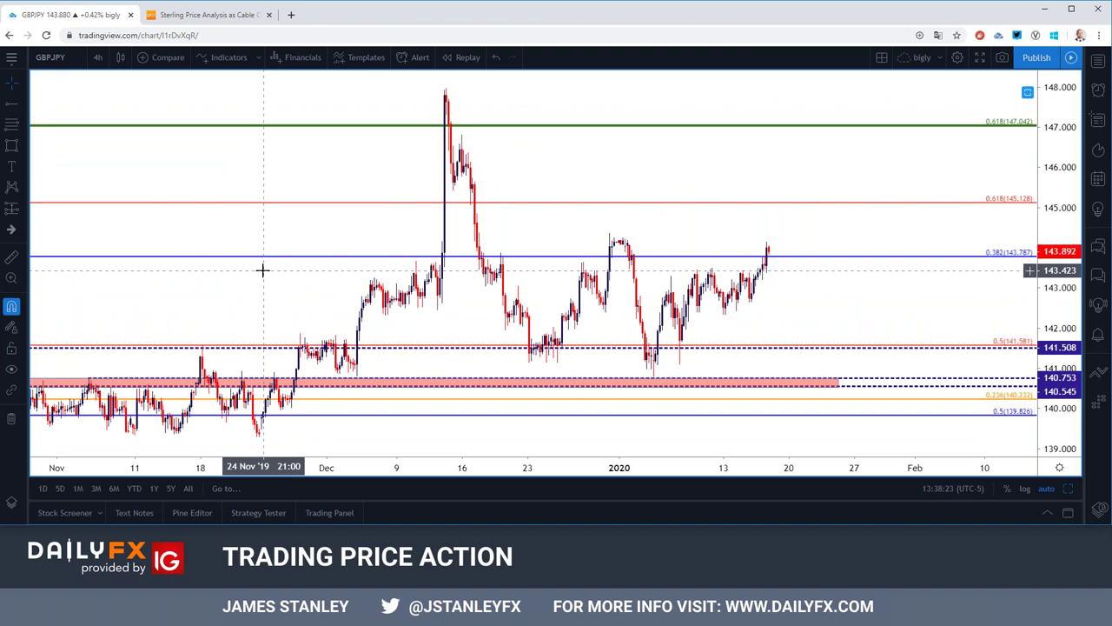
Load the EURJPY chart on the daily timeframe and examine the converging red and green trendlines with price history back to mid-2018.
{"action": "left_click", "coordinate": [50, 58]}
{"action": "type", "text": "EURJPY"}
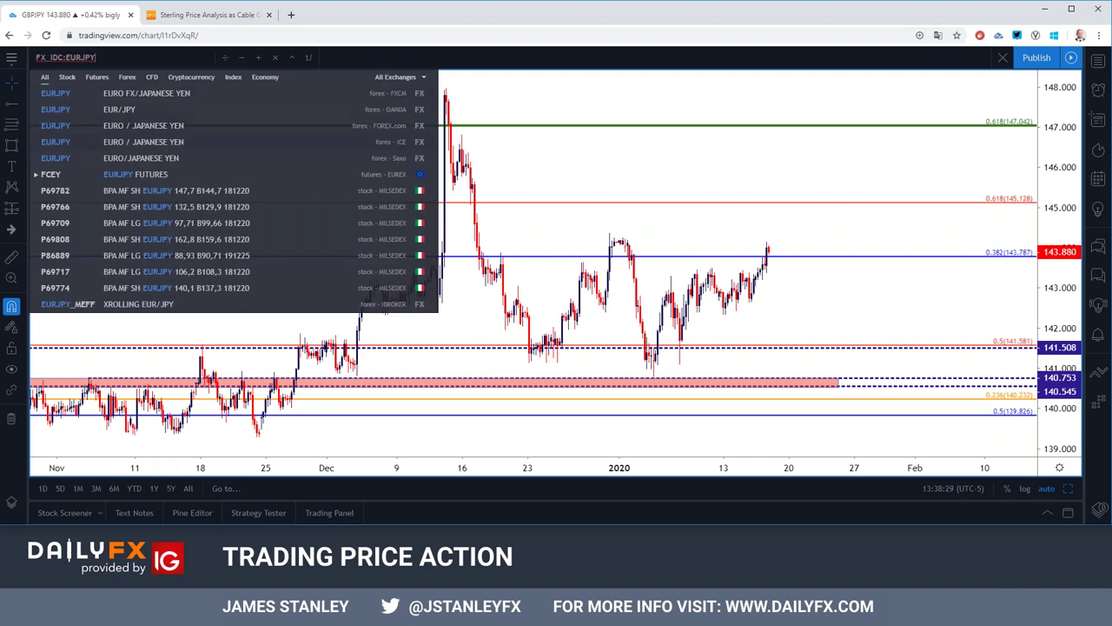
{"action": "key", "text": "Return"}
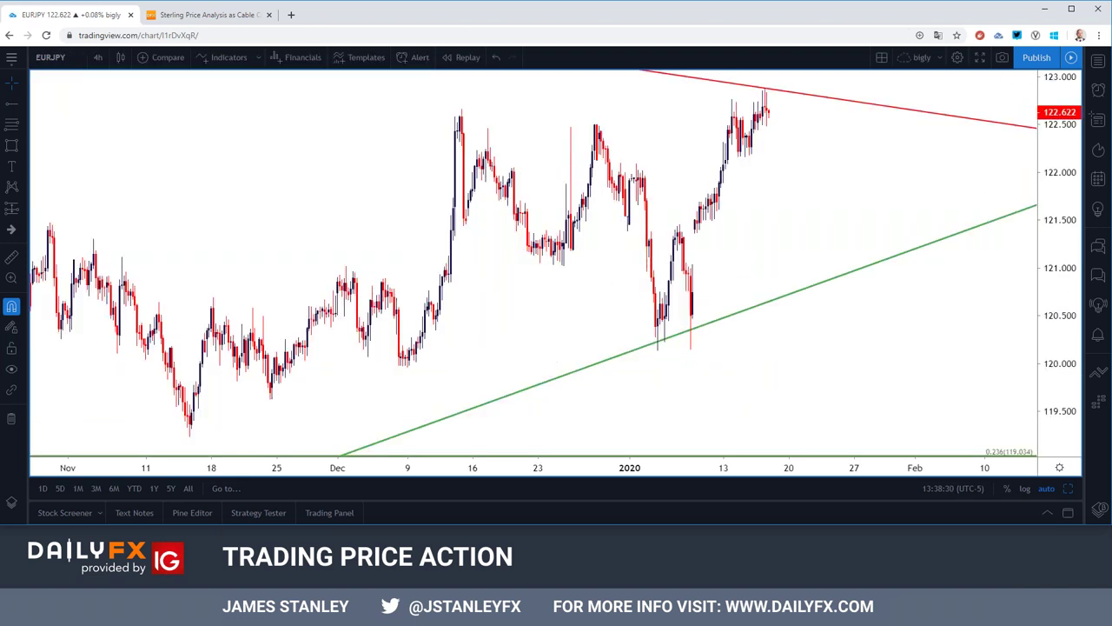
{"action": "left_click", "coordinate": [98, 57]}
{"action": "left_click", "coordinate": [126, 347]}
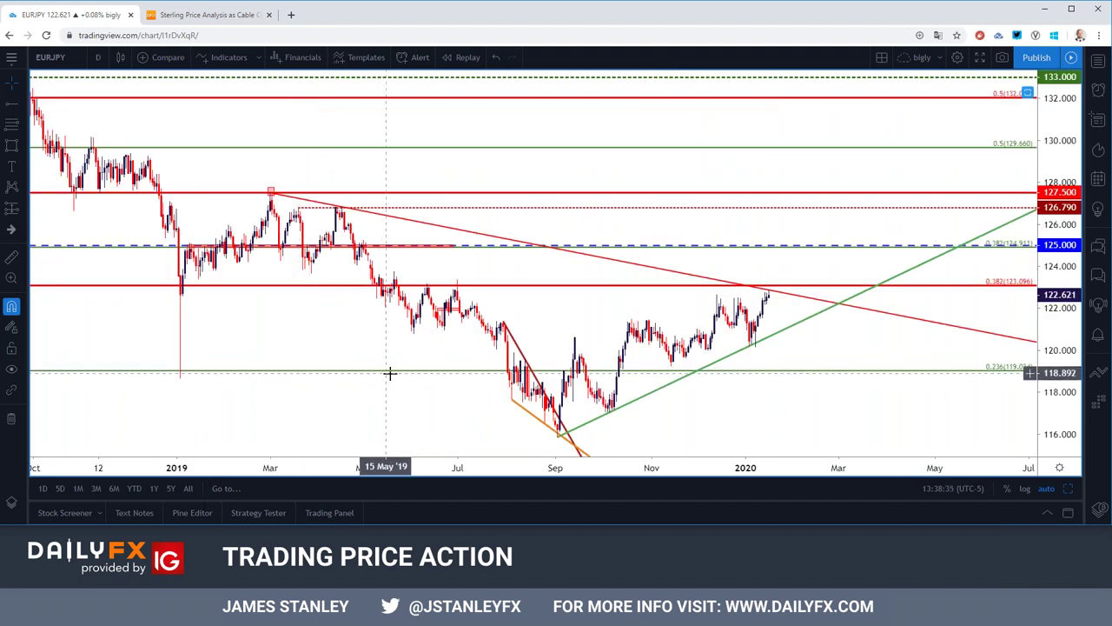
{"action": "scroll", "coordinate": [395, 374], "scroll_direction": "down", "scroll_amount": 2}
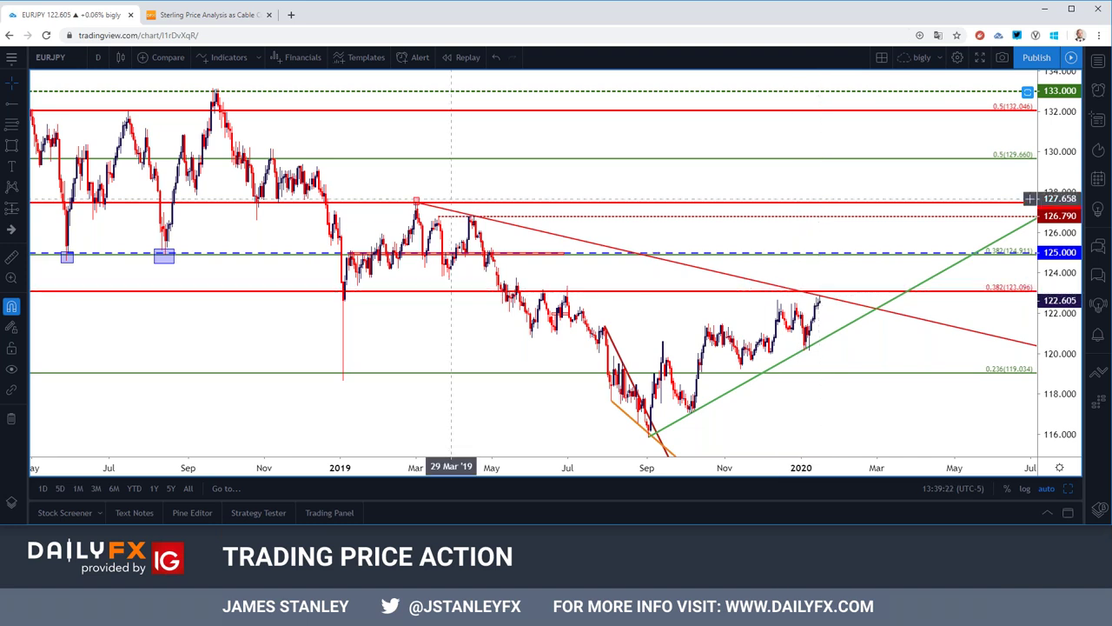
Examine EURJPY on the 2-hour and 1-hour timeframes, comparing recent price with the red and green trendlines back to mid-December 2019.
{"action": "left_click", "coordinate": [97, 57]}
{"action": "left_click", "coordinate": [106, 268]}
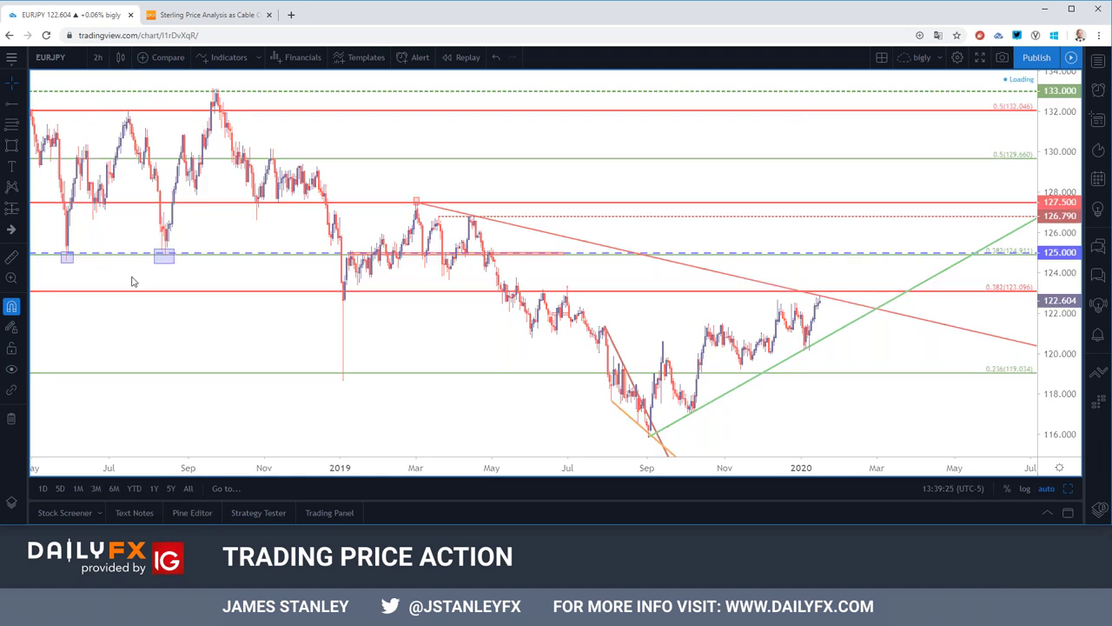
{"action": "scroll", "coordinate": [533, 303], "scroll_direction": "up", "scroll_amount": 2}
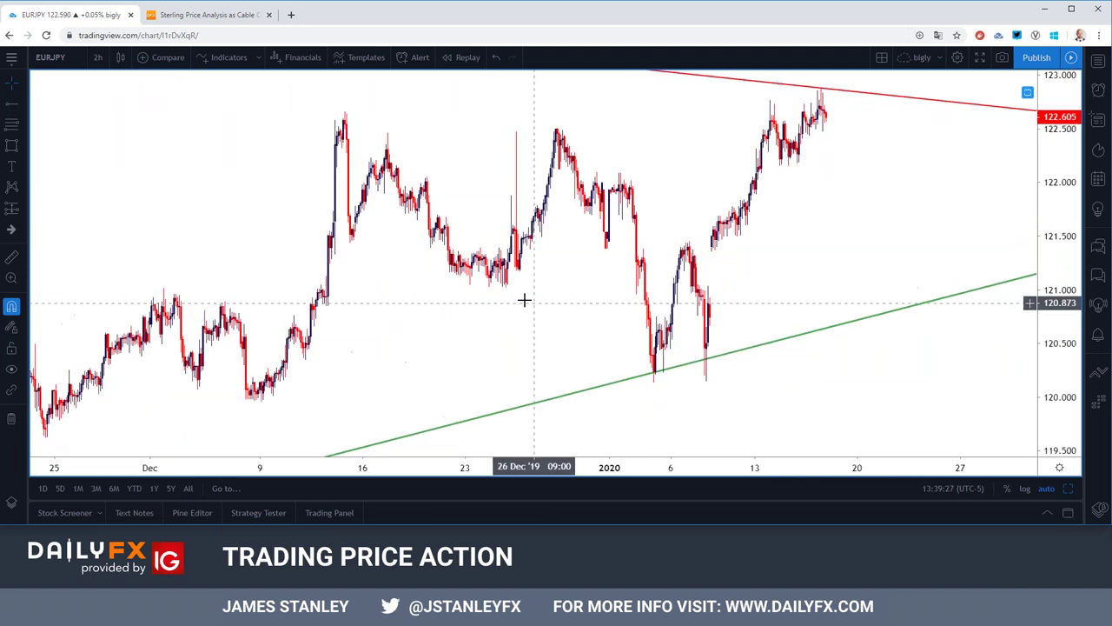
{"action": "left_click", "coordinate": [97, 58]}
{"action": "left_click", "coordinate": [107, 249]}
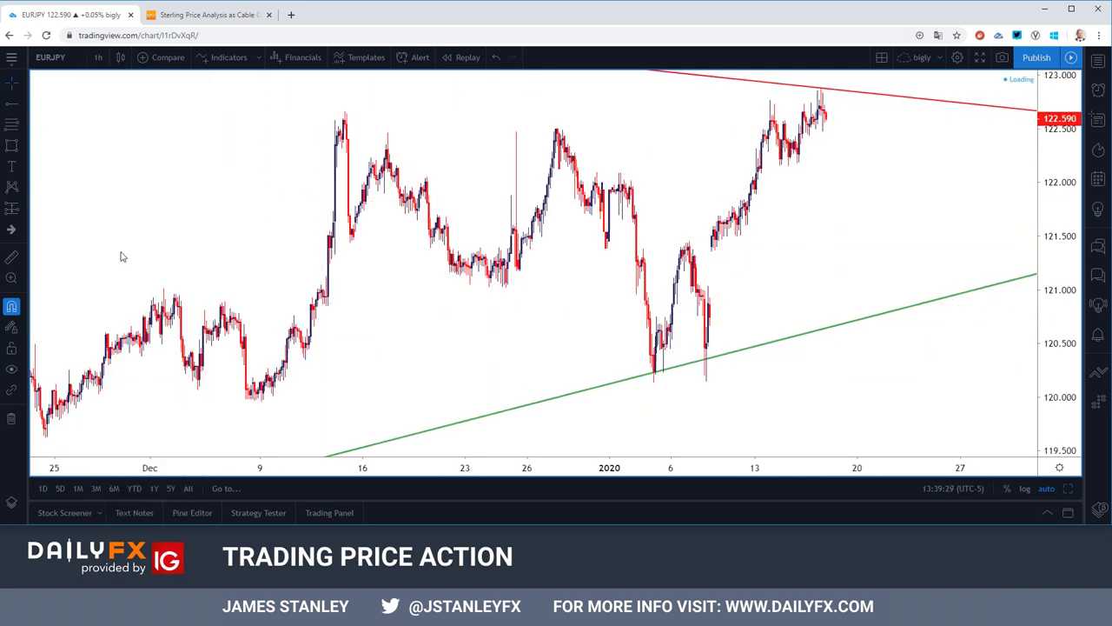
{"action": "scroll", "coordinate": [508, 259], "scroll_direction": "up", "scroll_amount": 2}
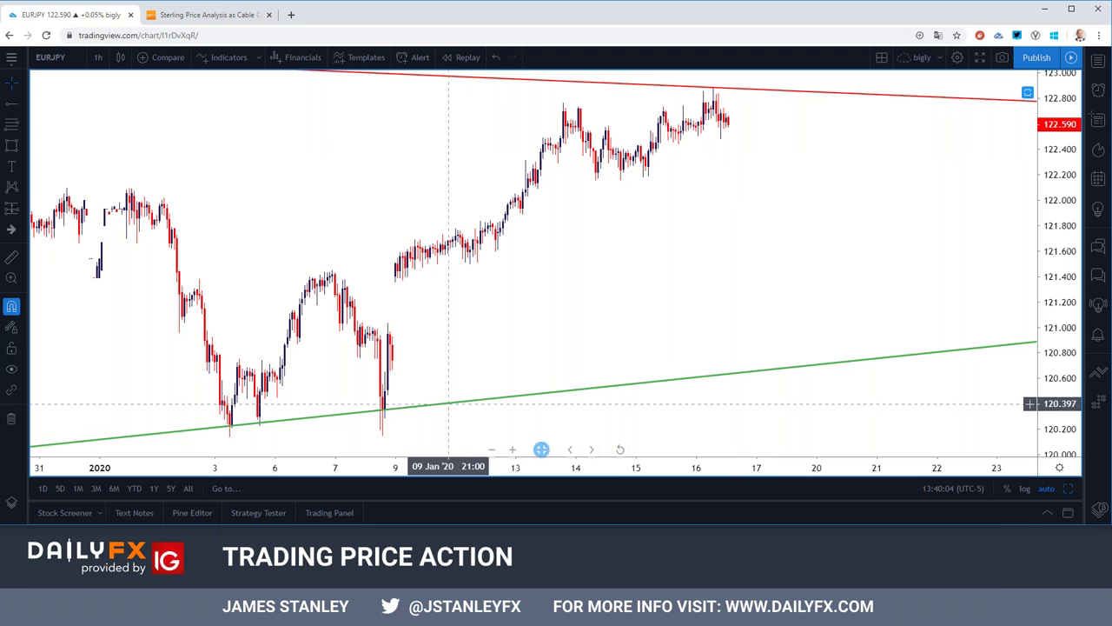
{"action": "scroll", "coordinate": [561, 252], "scroll_direction": "down", "scroll_amount": 3}
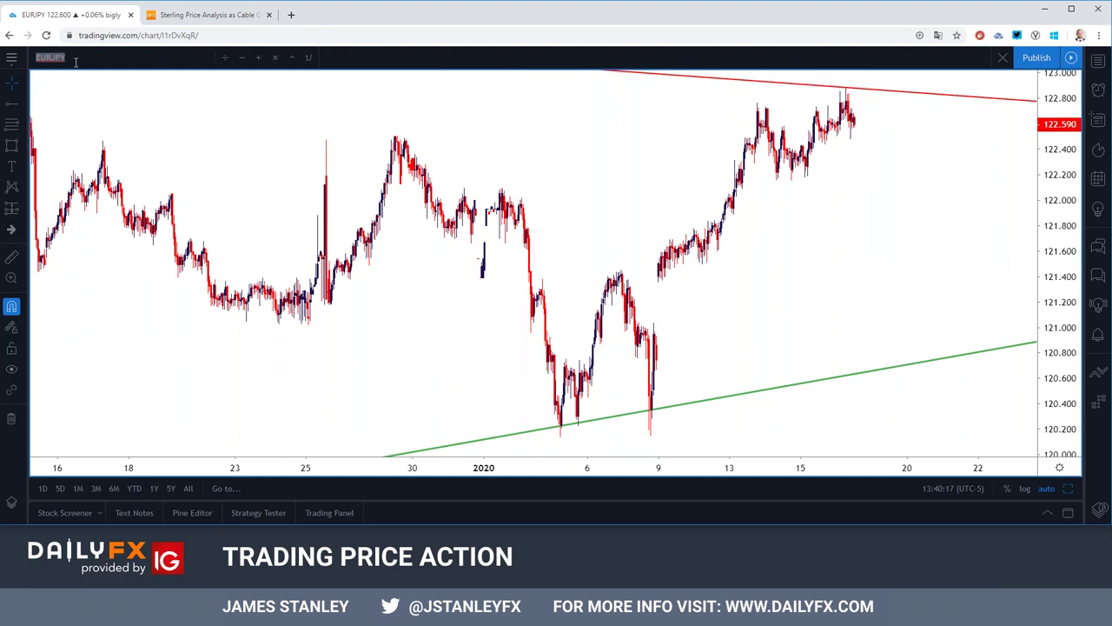
Load the TVC GOLD chart on the daily timeframe and examine the rally and key levels from February 2019 onward.
{"action": "left_click", "coordinate": [75, 59]}
{"action": "type", "text": "GOLD"}
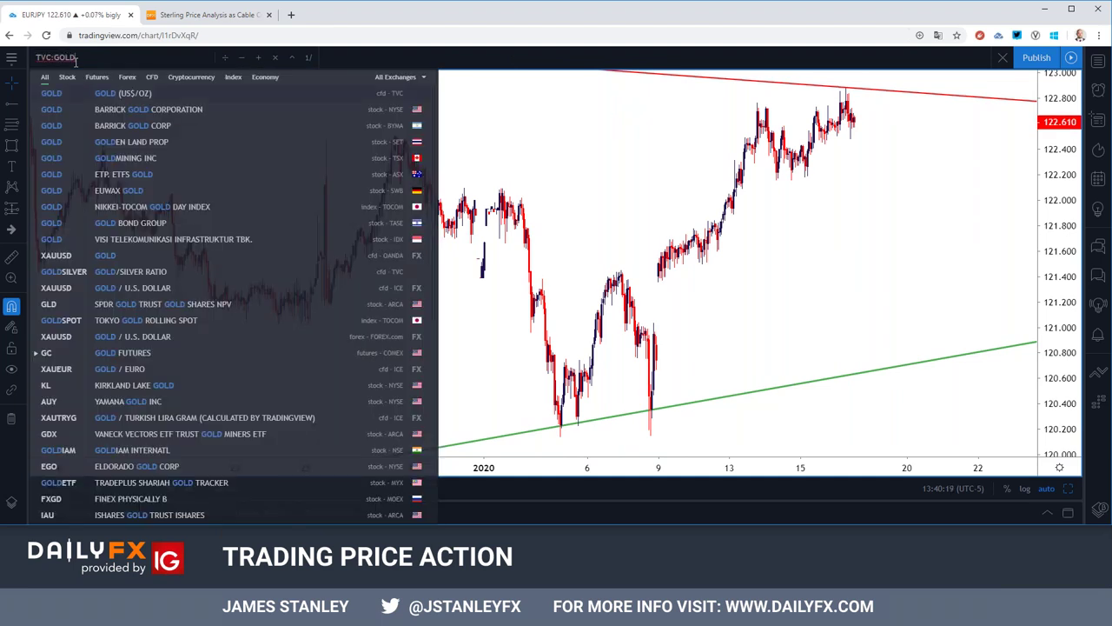
{"action": "key", "text": "Return"}
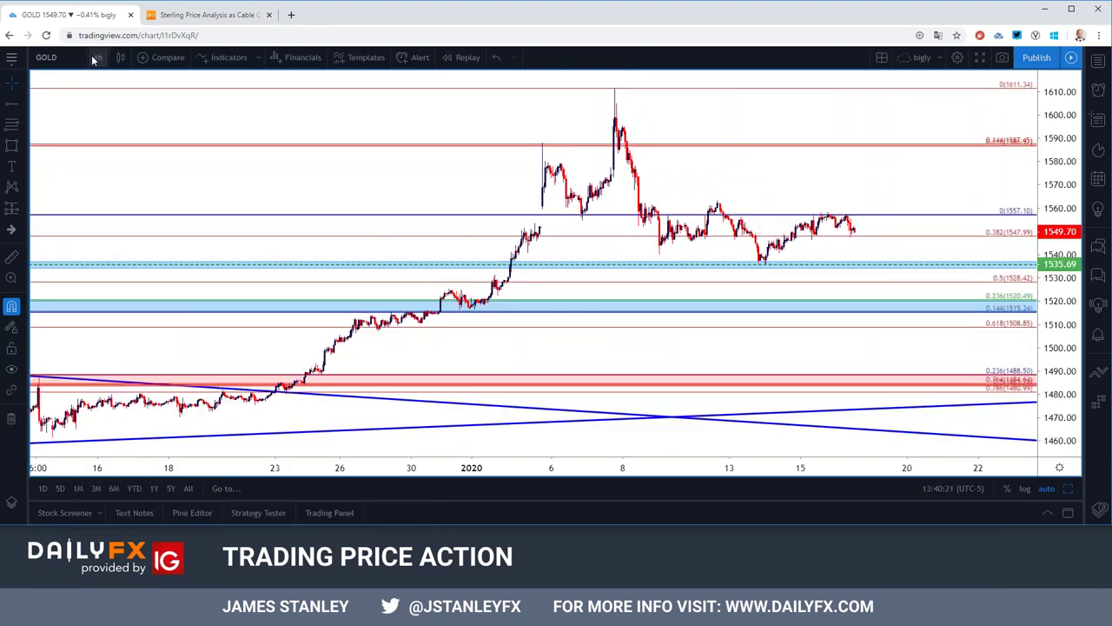
{"action": "left_click", "coordinate": [98, 58]}
{"action": "left_click", "coordinate": [119, 347]}
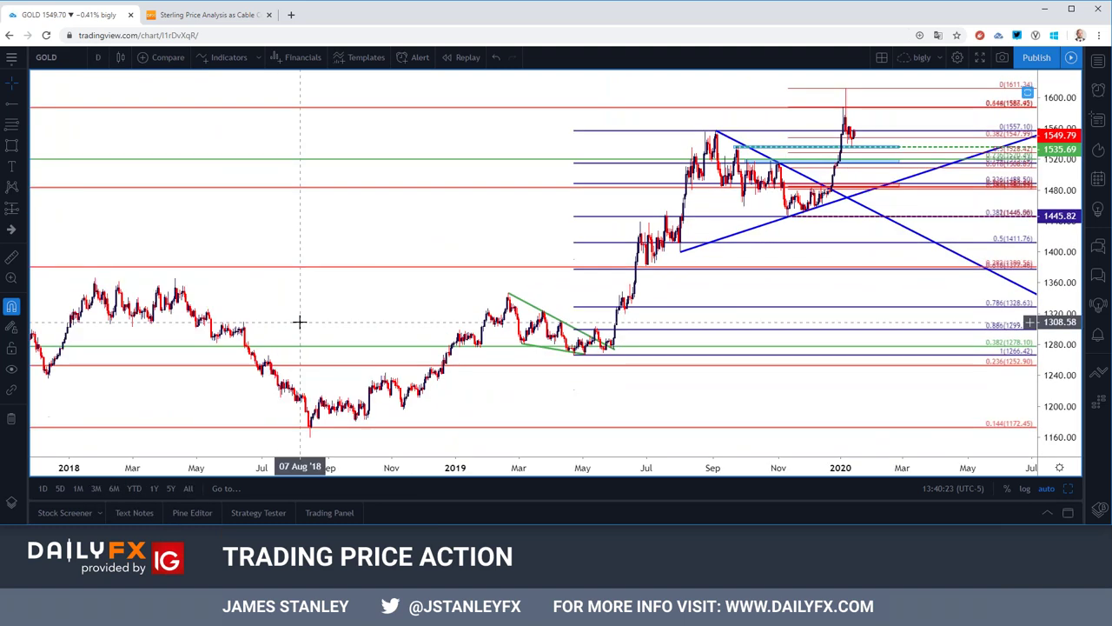
{"action": "scroll", "coordinate": [343, 326], "scroll_direction": "up", "scroll_amount": 2}
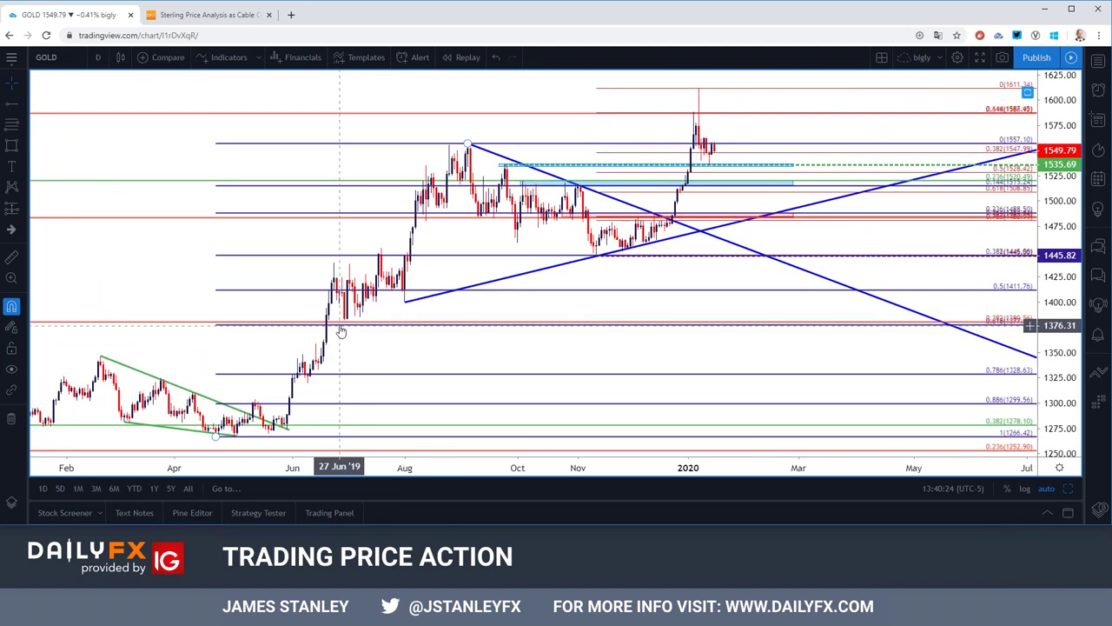
Examine GOLD on the 4-hour timeframe, tracing the blue support zones back to September 2019, and switch to the 1-hour timeframe.
{"action": "left_click", "coordinate": [99, 57]}
{"action": "left_click", "coordinate": [108, 305]}
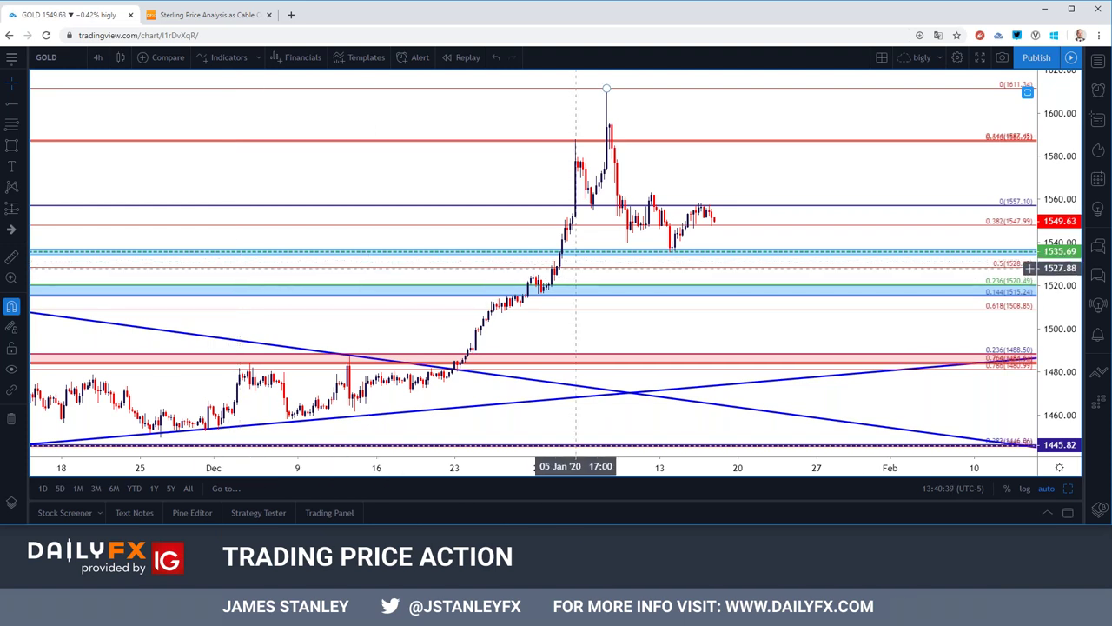
{"action": "scroll", "coordinate": [665, 224], "scroll_direction": "down", "scroll_amount": 3}
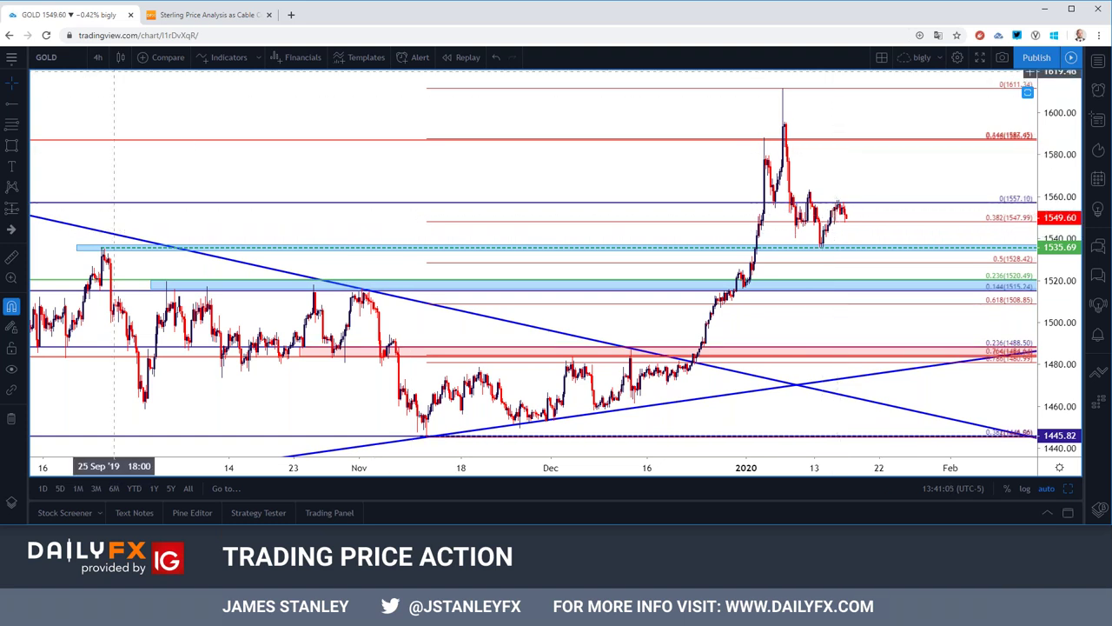
{"action": "left_click", "coordinate": [98, 56]}
{"action": "left_click", "coordinate": [108, 251]}
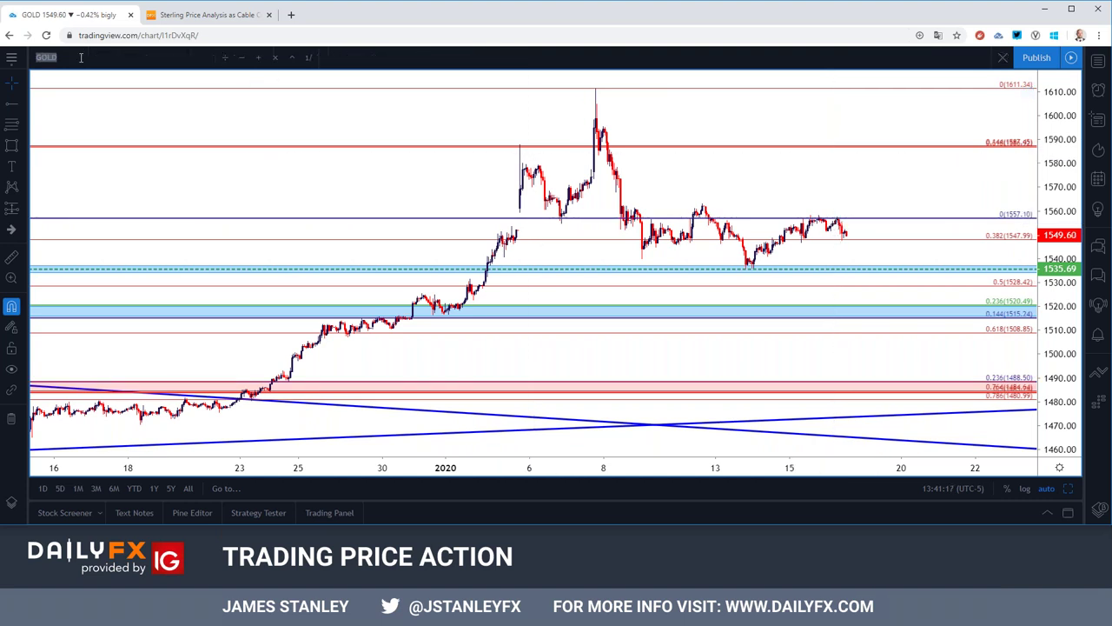
Examine GOLD on the 30-minute timeframe, comparing recent price with the support zones and price history back to late November 2019.
{"action": "left_click", "coordinate": [98, 57]}
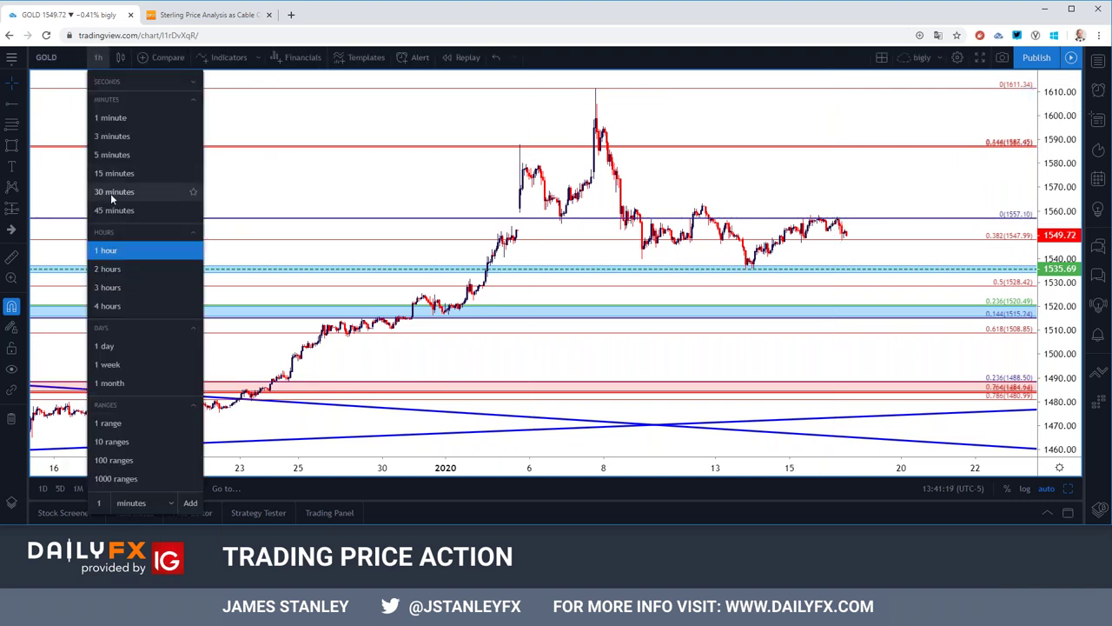
{"action": "left_click", "coordinate": [111, 193]}
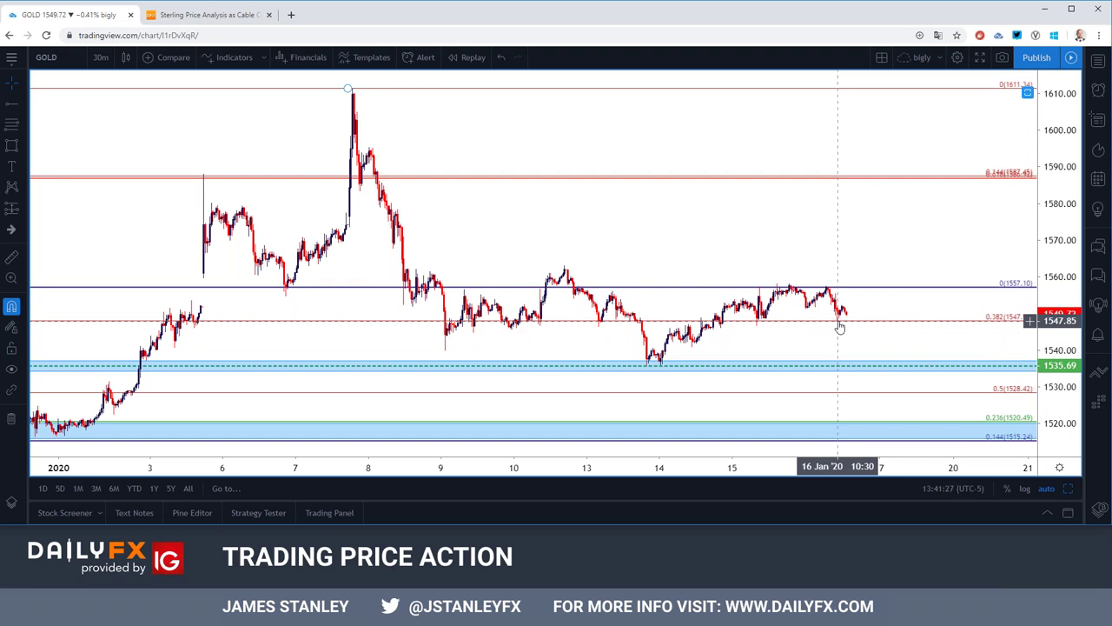
{"action": "scroll", "coordinate": [841, 322], "scroll_direction": "down", "scroll_amount": 3}
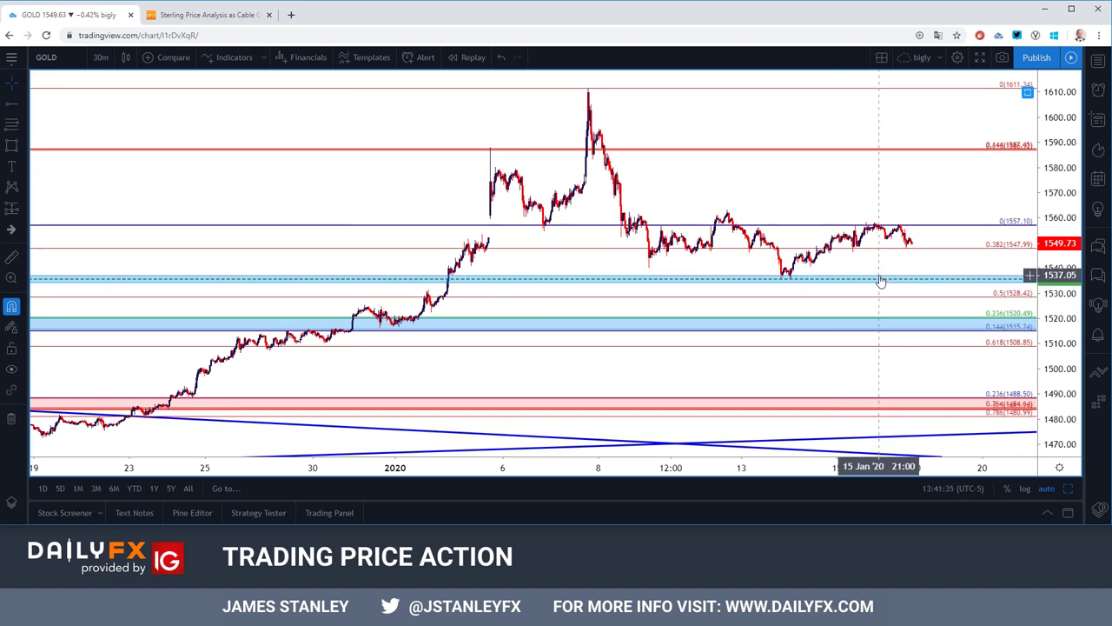
{"action": "scroll", "coordinate": [880, 282], "scroll_direction": "down", "scroll_amount": 3}
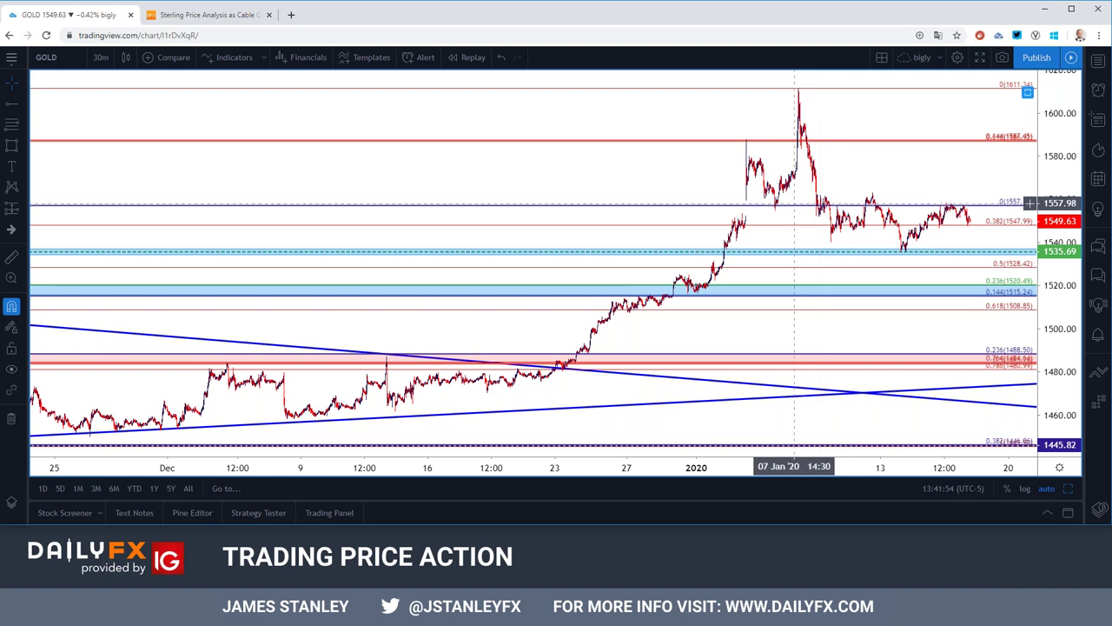
Load the USOIL chart on the daily timeframe and examine the price channel and key levels from late 2018 onward.
{"action": "left_click", "coordinate": [68, 58]}
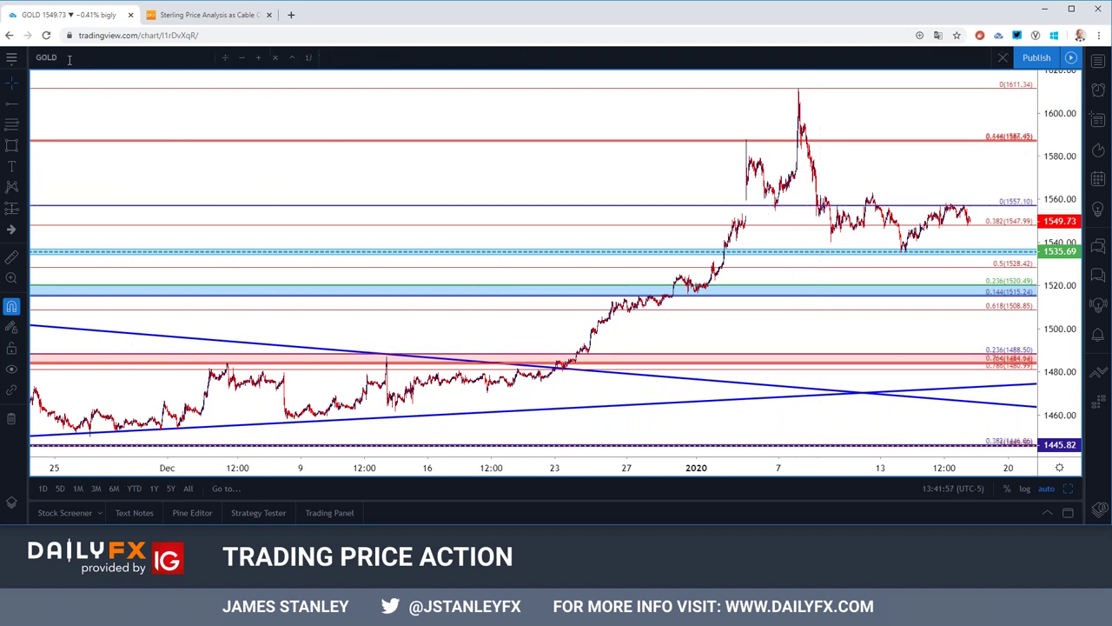
{"action": "type", "text": "US"}
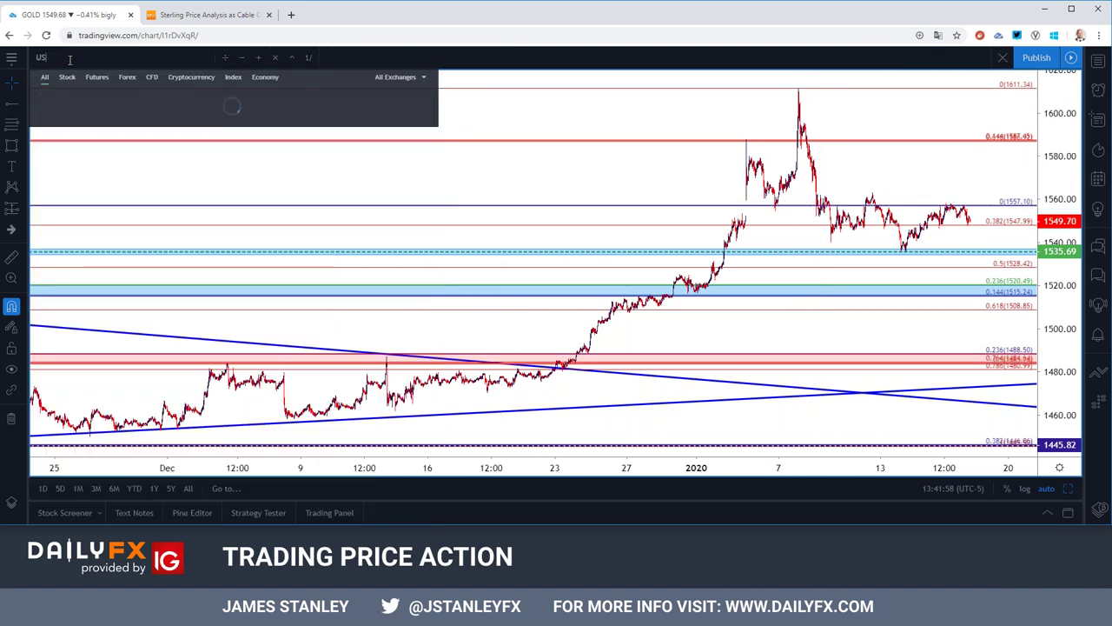
{"action": "type", "text": "OIL"}
{"action": "key", "text": "Return"}
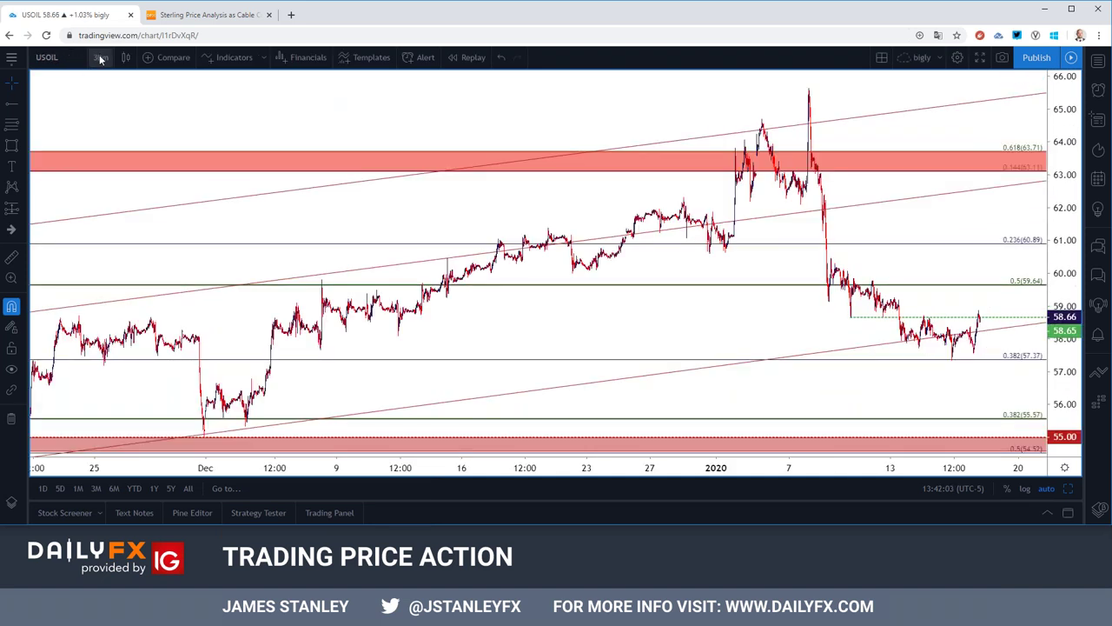
{"action": "left_click", "coordinate": [100, 58]}
{"action": "left_click", "coordinate": [108, 341]}
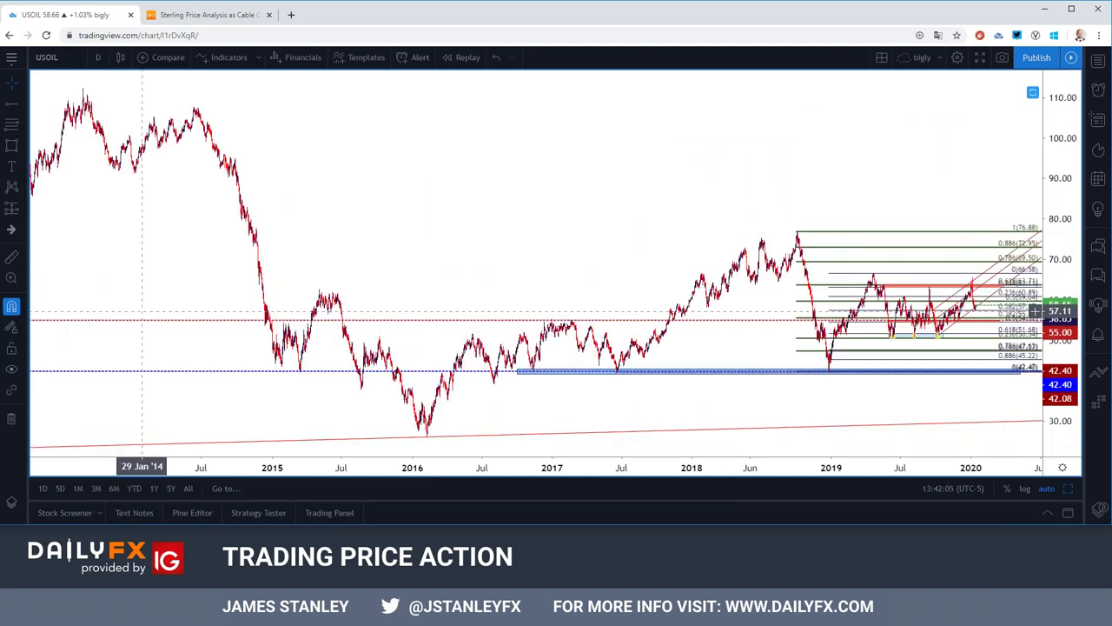
{"action": "scroll", "coordinate": [188, 316], "scroll_direction": "up", "scroll_amount": 8}
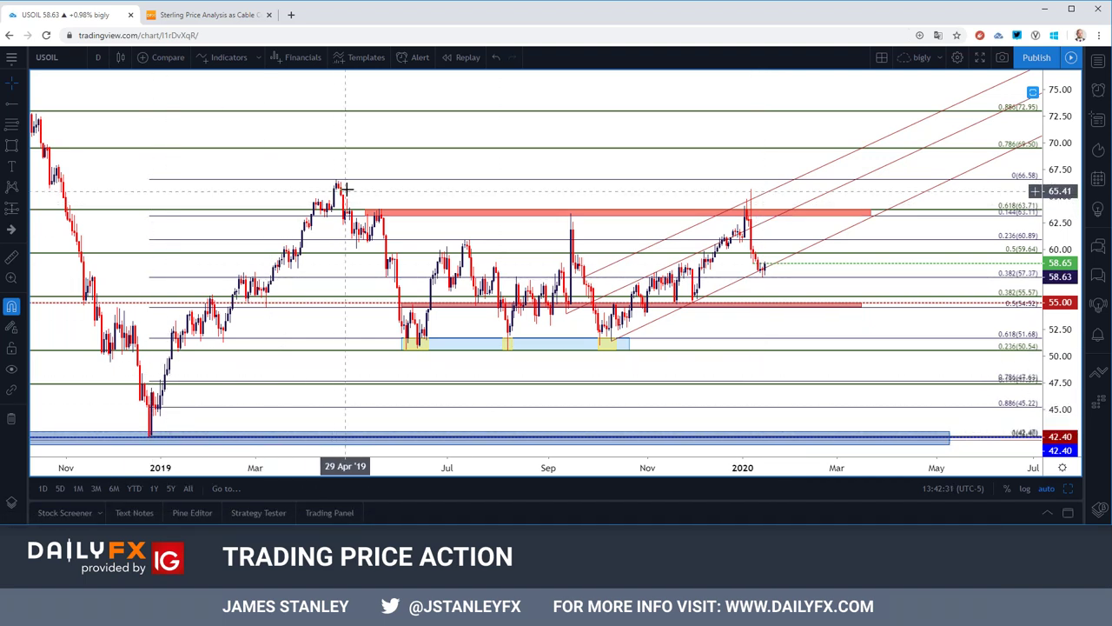
Examine USOIL on the 4-hour and 1-hour timeframes, focusing on price around the channel's lower trendline.
{"action": "left_click", "coordinate": [98, 56]}
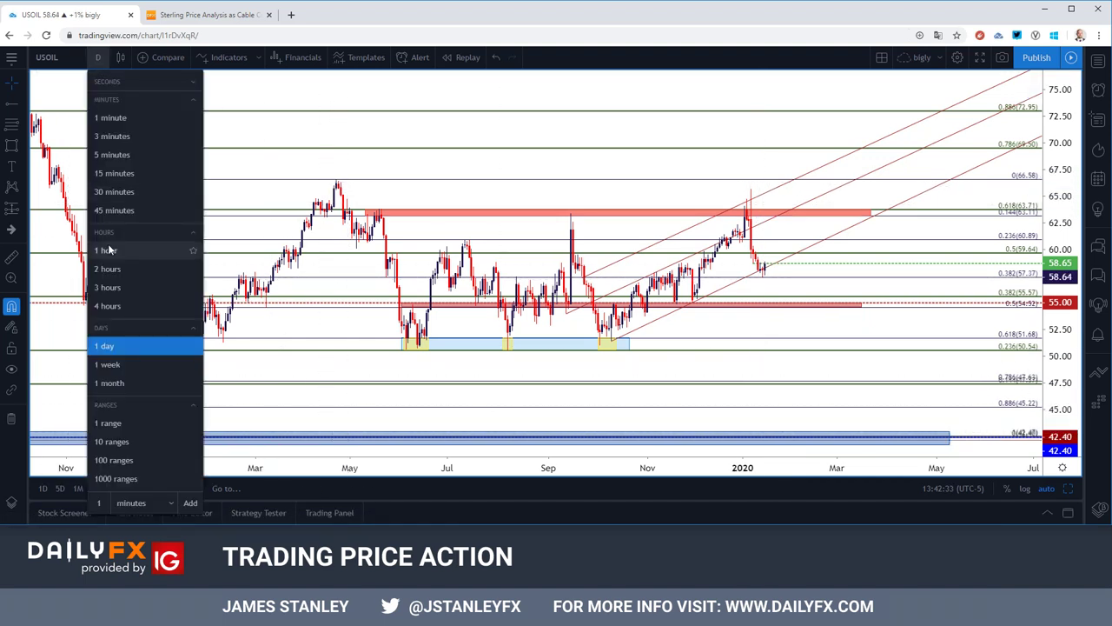
{"action": "left_click", "coordinate": [115, 306]}
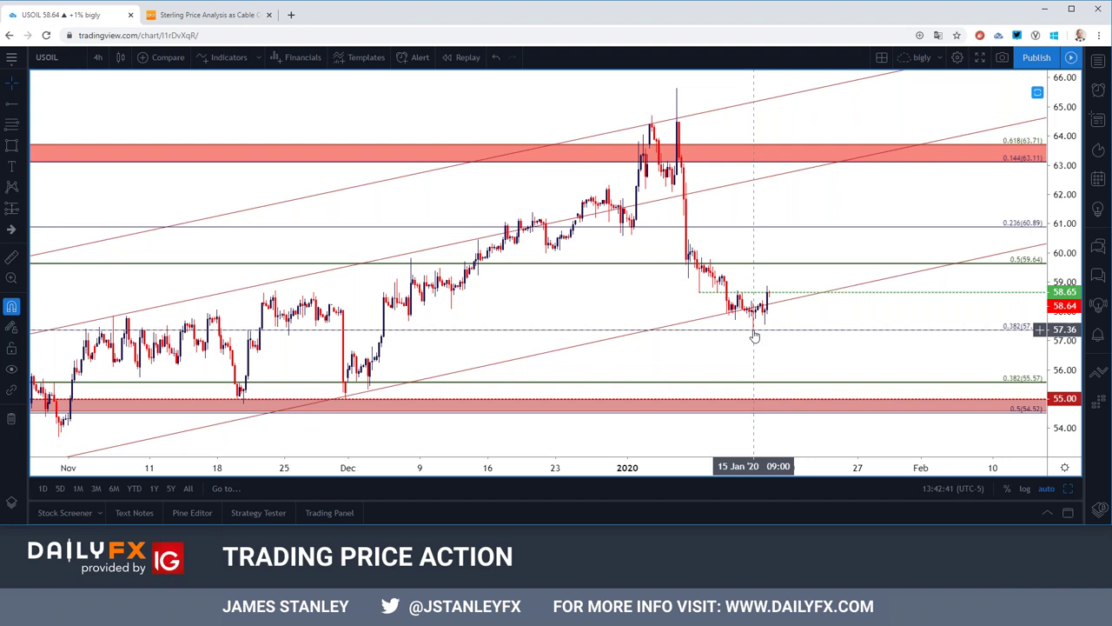
{"action": "left_click", "coordinate": [98, 57]}
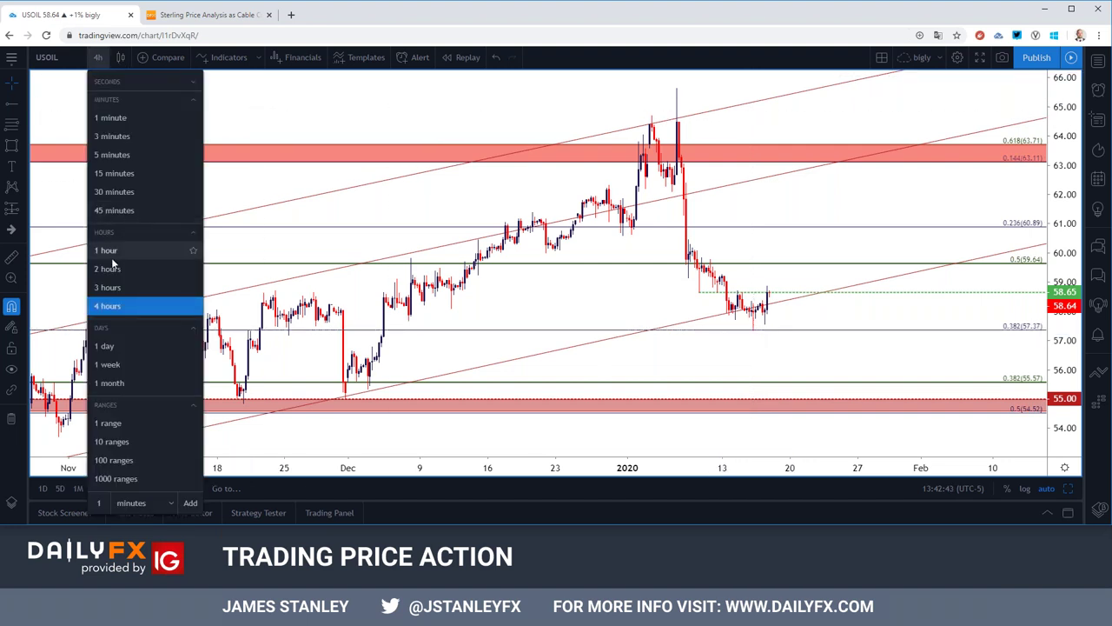
{"action": "left_click", "coordinate": [106, 250]}
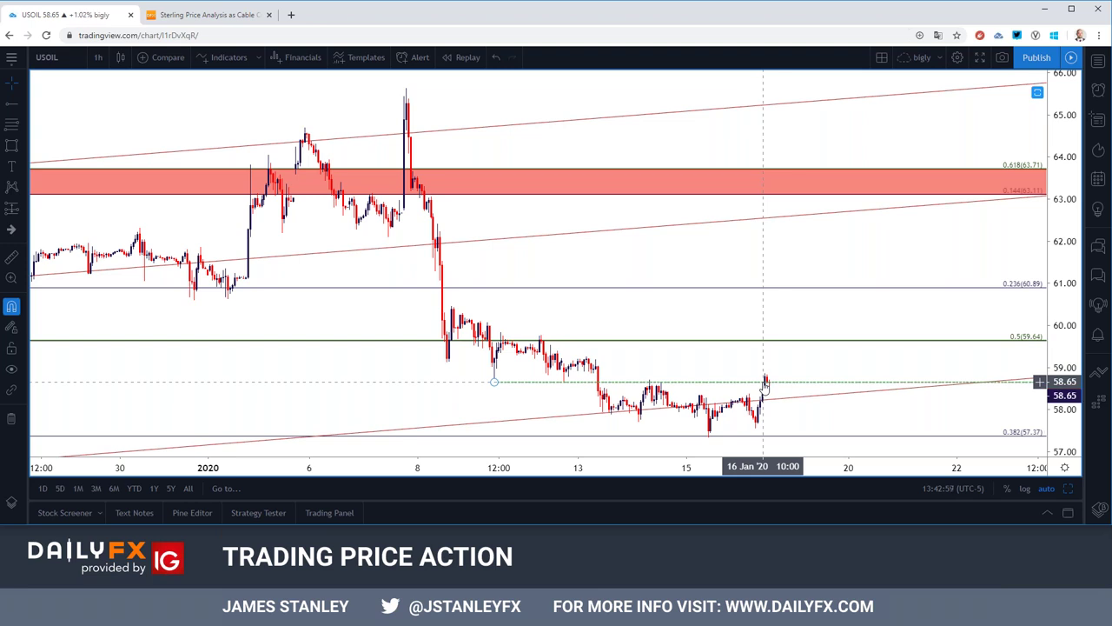
Recheck USOIL on the 4-hour, 1-hour and again 4-hour timeframes, tracing the full rising channel back to late September 2019.
{"action": "left_click", "coordinate": [99, 57]}
{"action": "left_click", "coordinate": [108, 305]}
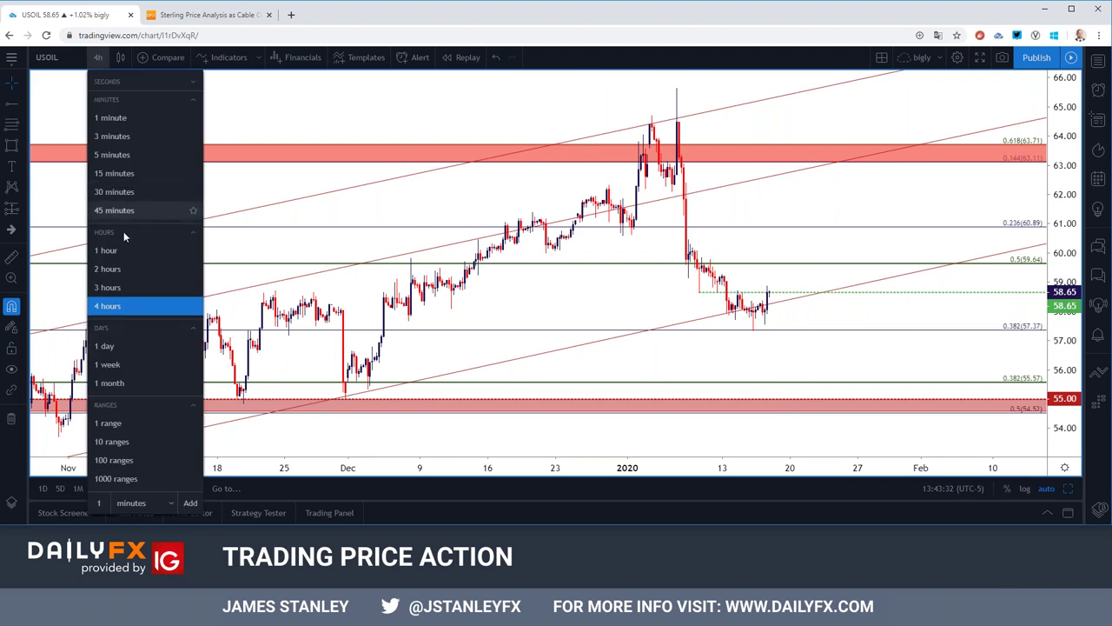
{"action": "left_click", "coordinate": [124, 253]}
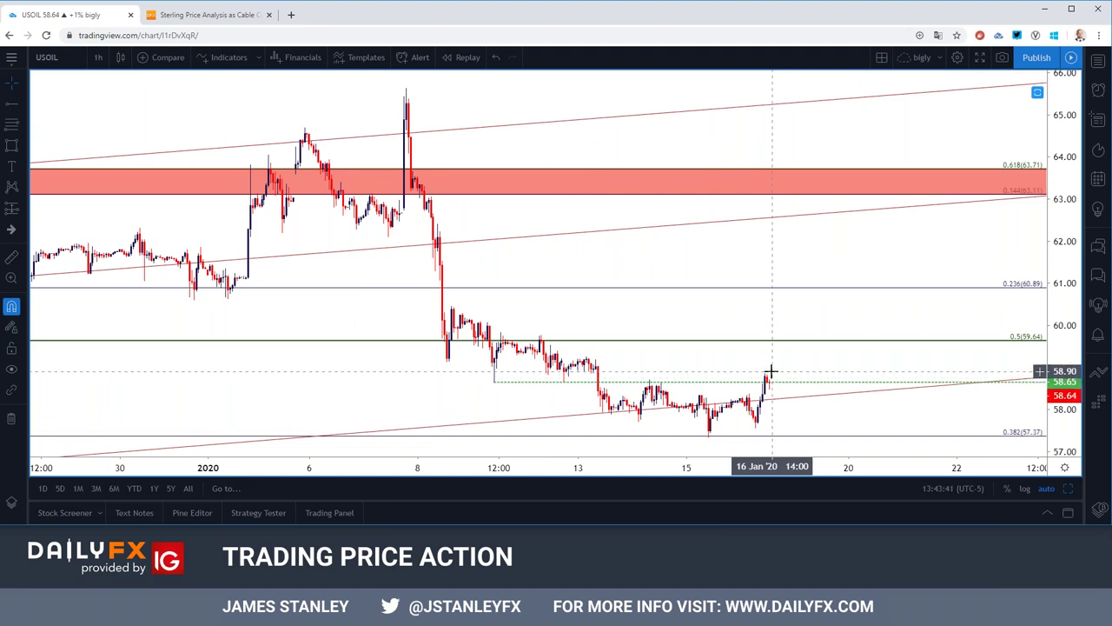
{"action": "left_click", "coordinate": [98, 58]}
{"action": "left_click", "coordinate": [139, 308]}
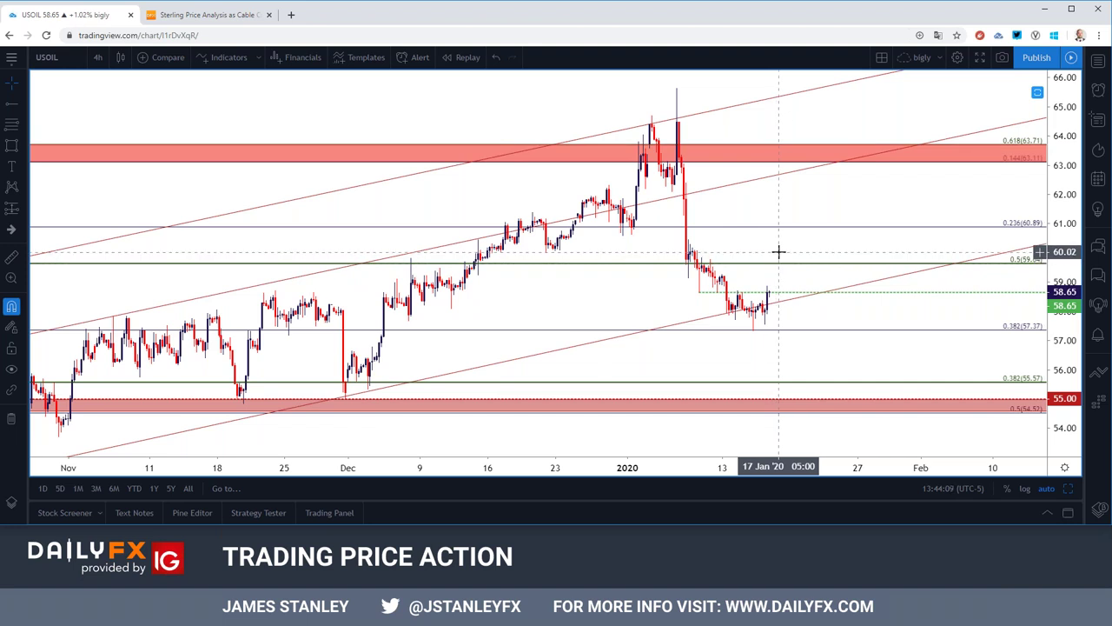
{"action": "scroll", "coordinate": [776, 252], "scroll_direction": "down", "scroll_amount": 3}
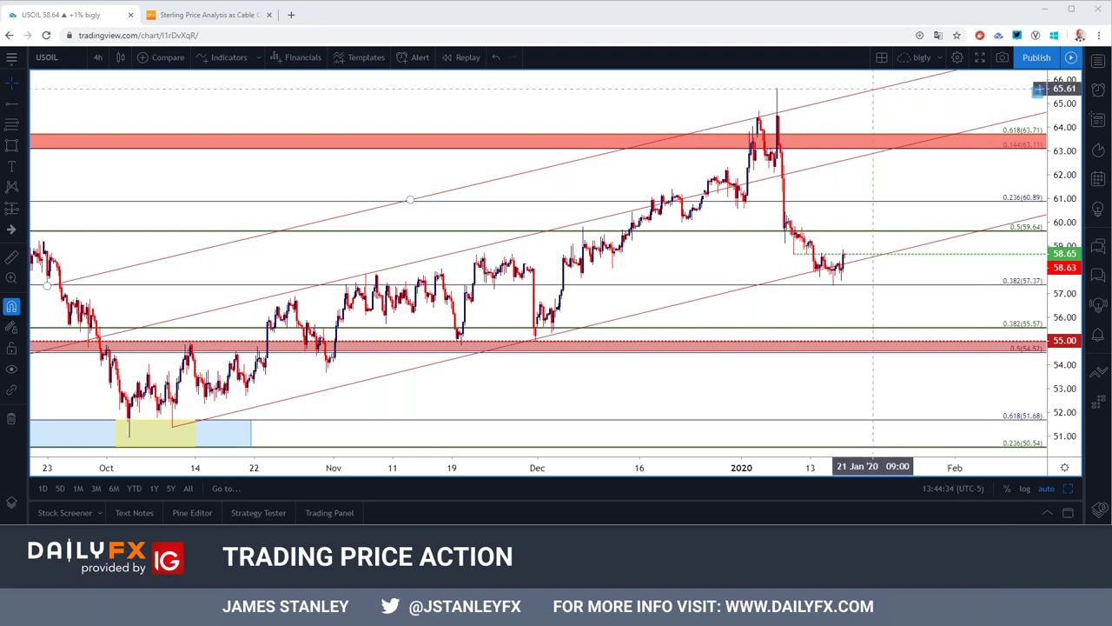
Load the EURAUD chart and examine its price swings on the daily timeframe.
{"action": "left_click", "coordinate": [68, 56]}
{"action": "type", "text": "OANDA:EURAUD"}
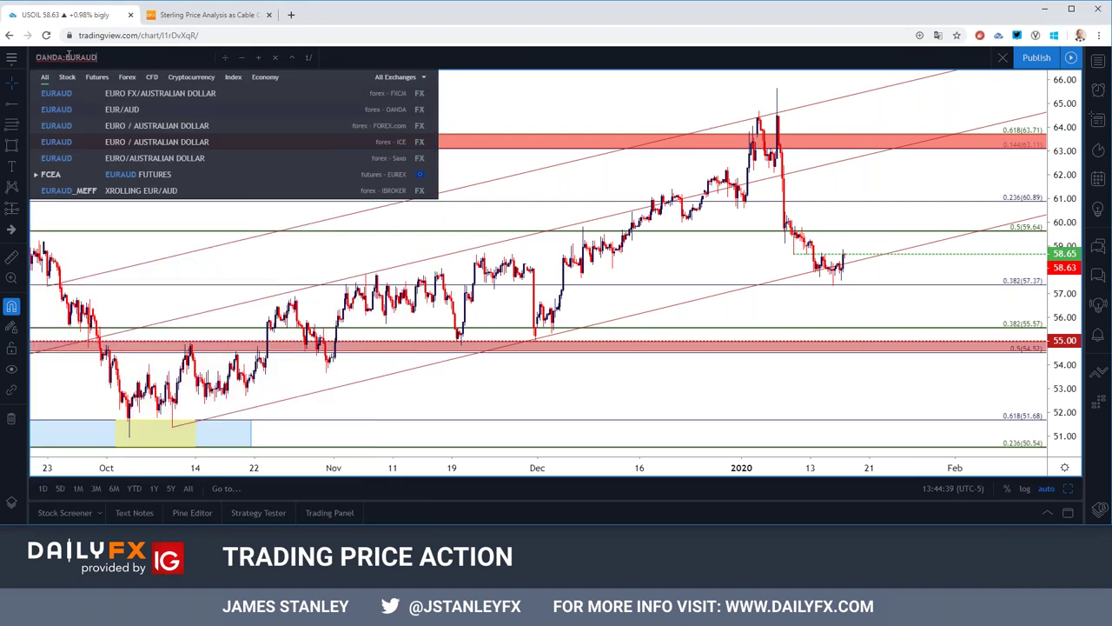
{"action": "key", "text": "Return"}
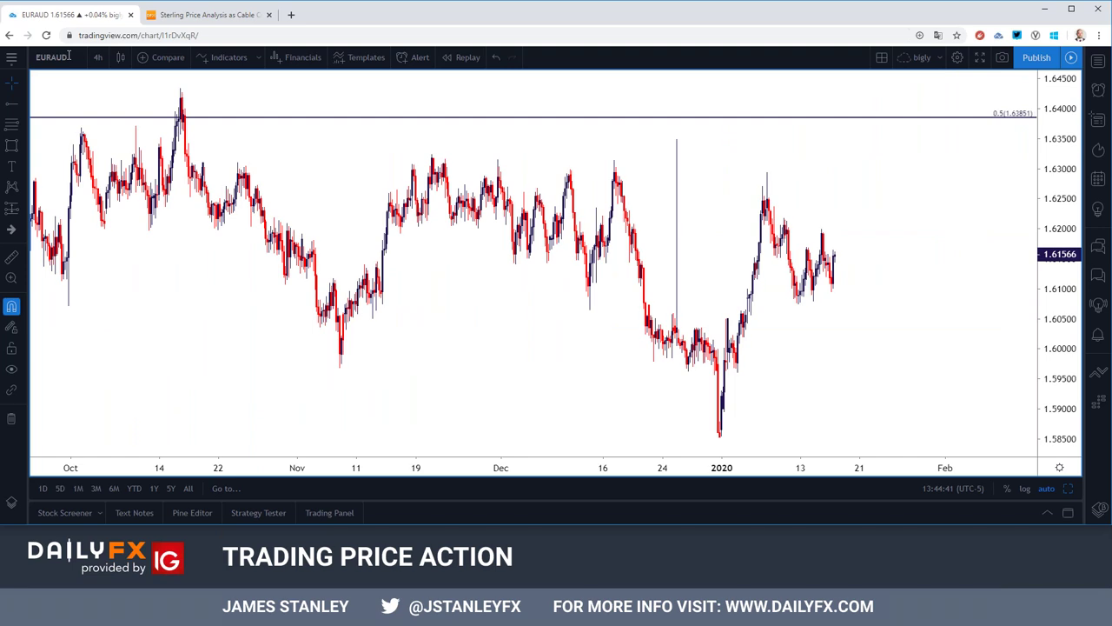
{"action": "left_click", "coordinate": [97, 56]}
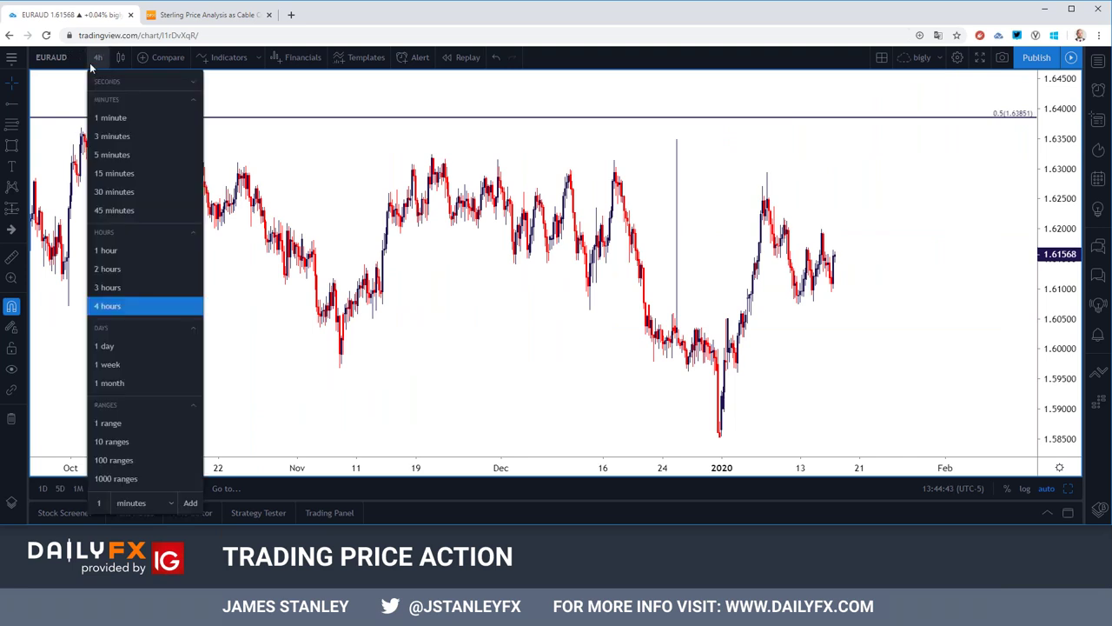
{"action": "left_click", "coordinate": [135, 344]}
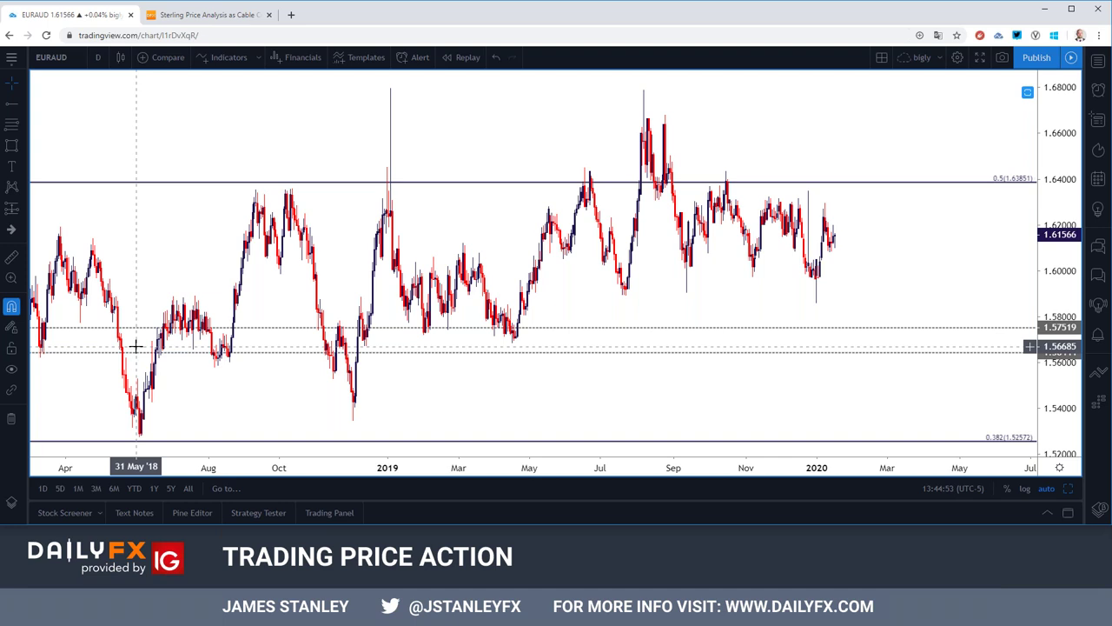
Examine EURAUD on the weekly timeframe, with the Fibonacci levels and price history back to 2003.
{"action": "left_click", "coordinate": [98, 57]}
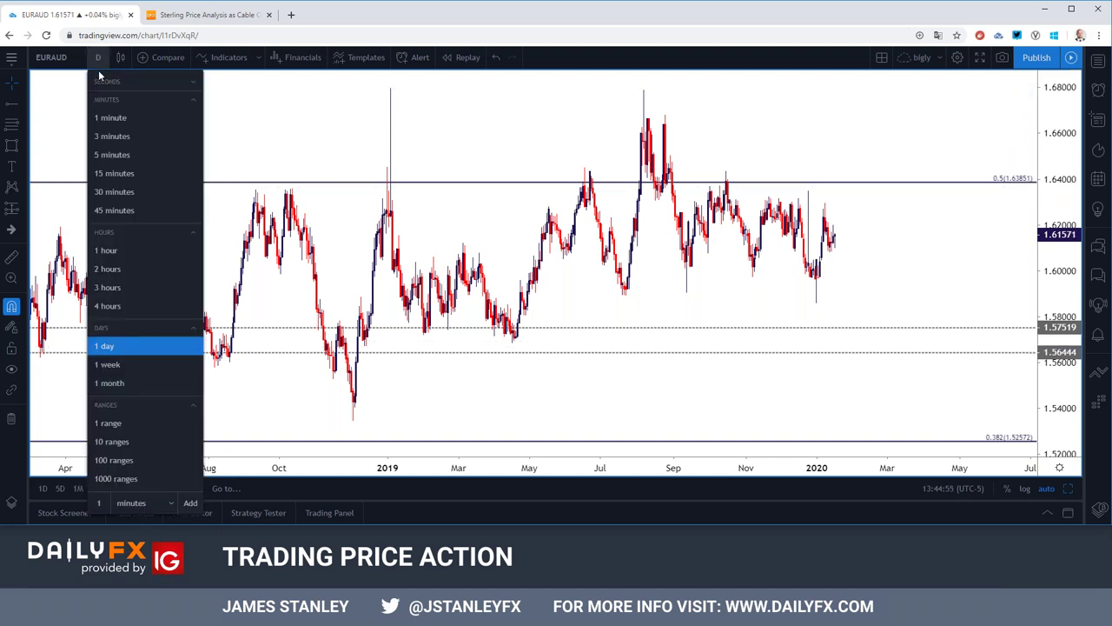
{"action": "left_click", "coordinate": [114, 363]}
{"action": "scroll", "coordinate": [231, 310], "scroll_direction": "down", "scroll_amount": 5}
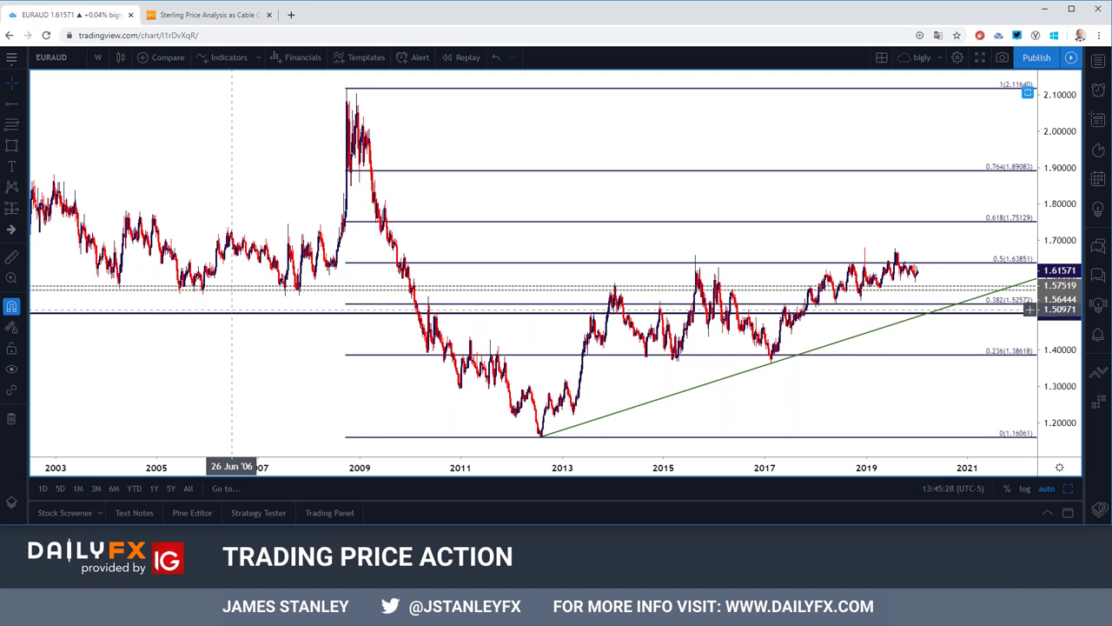
Load the AUDUSD chart on the daily timeframe and examine the trendlines and marked zones from late 2018 onward.
{"action": "left_click", "coordinate": [53, 58]}
{"action": "type", "text": "FX_IDC:AUDUSD"}
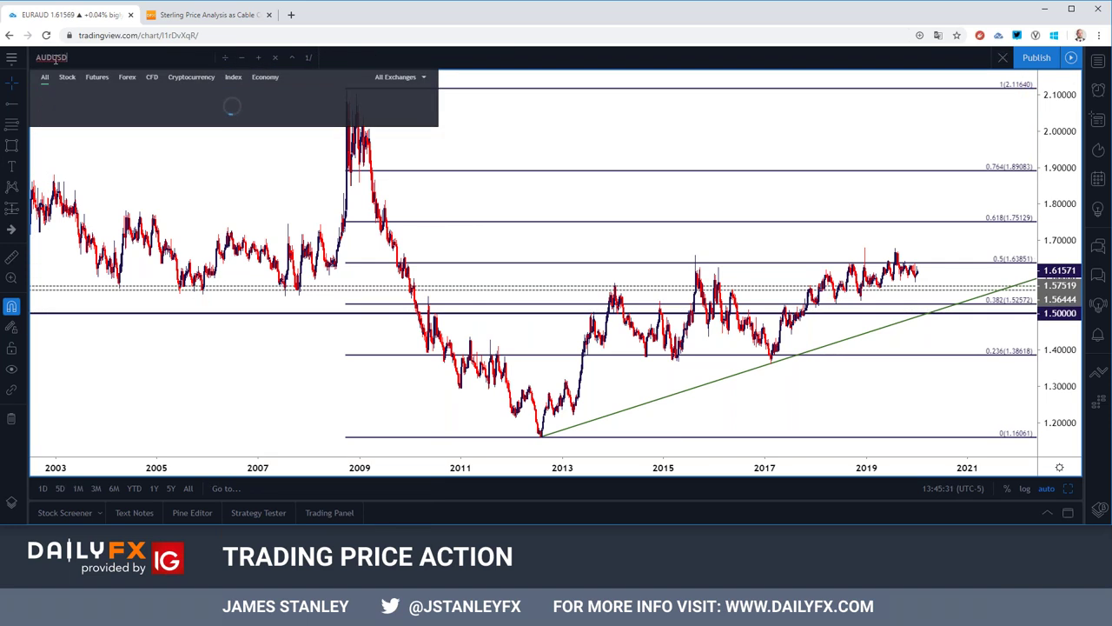
{"action": "key", "text": "Return"}
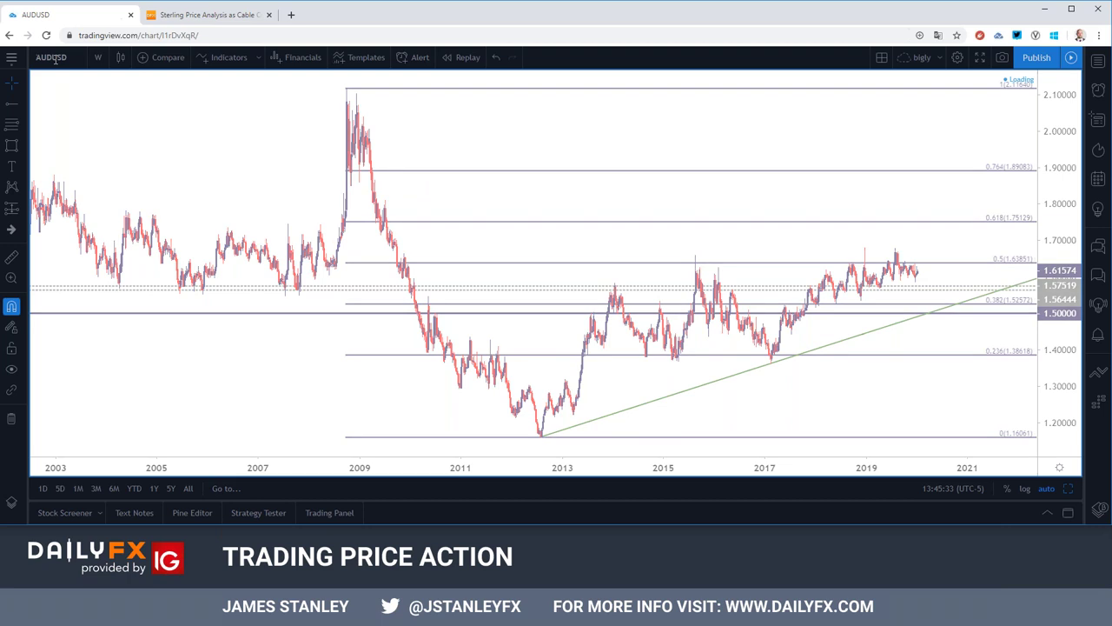
{"action": "left_click", "coordinate": [100, 58]}
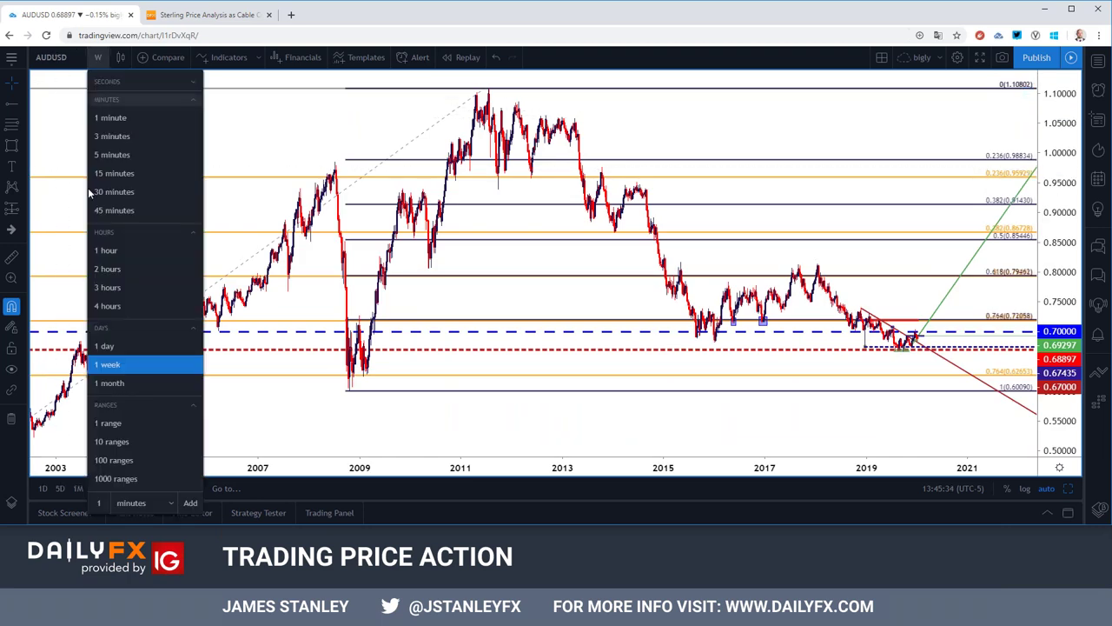
{"action": "left_click", "coordinate": [114, 350]}
{"action": "scroll", "coordinate": [258, 300], "scroll_direction": "up", "scroll_amount": 5}
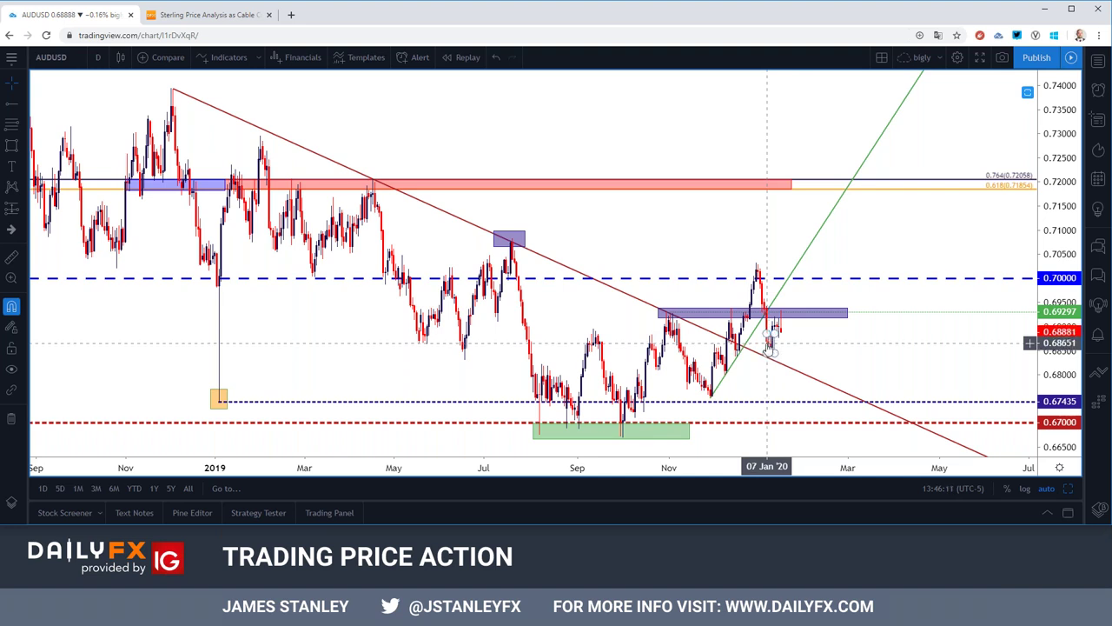
Load the FX_IDC:EURAUD chart again and examine its long-term price history on the monthly timeframe.
{"action": "left_click", "coordinate": [69, 59]}
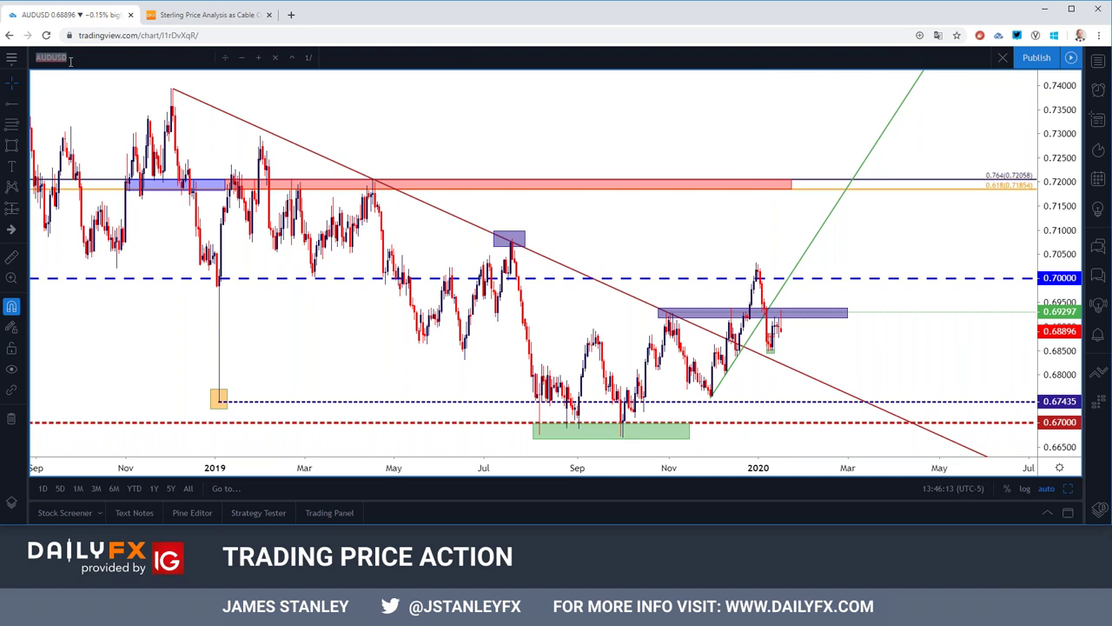
{"action": "type", "text": "EURUAD"}
{"action": "key", "text": "BackSpace"}
{"action": "key", "text": "BackSpace"}
{"action": "key", "text": "BackSpace"}
{"action": "type", "text": "AUD"}
{"action": "key", "text": "Down"}
{"action": "key", "text": "Down"}
{"action": "key", "text": "Down"}
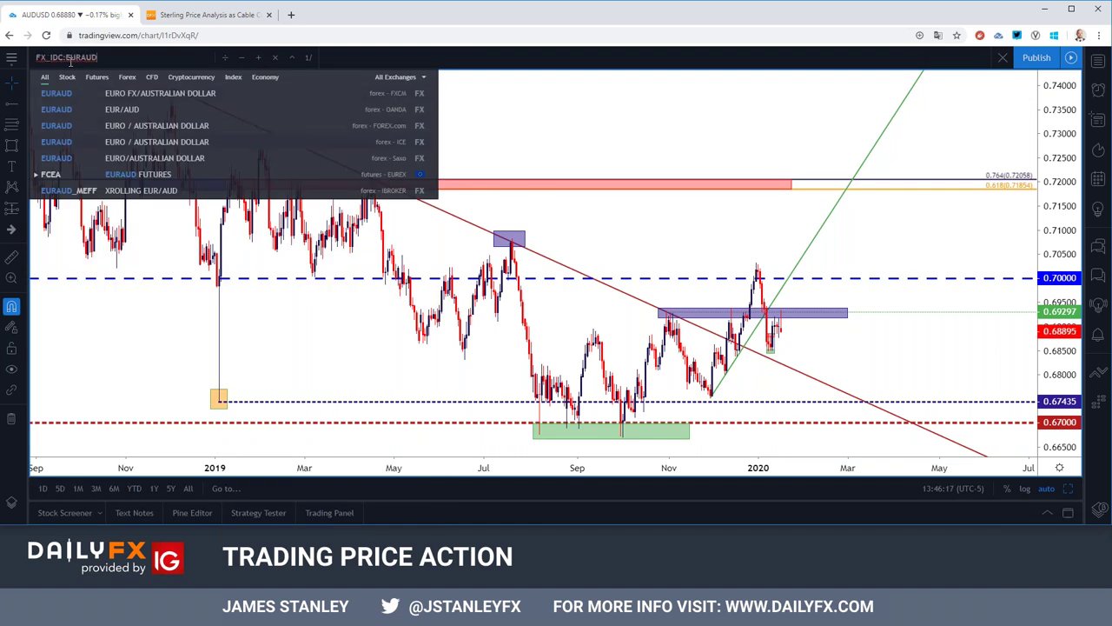
{"action": "key", "text": "Return"}
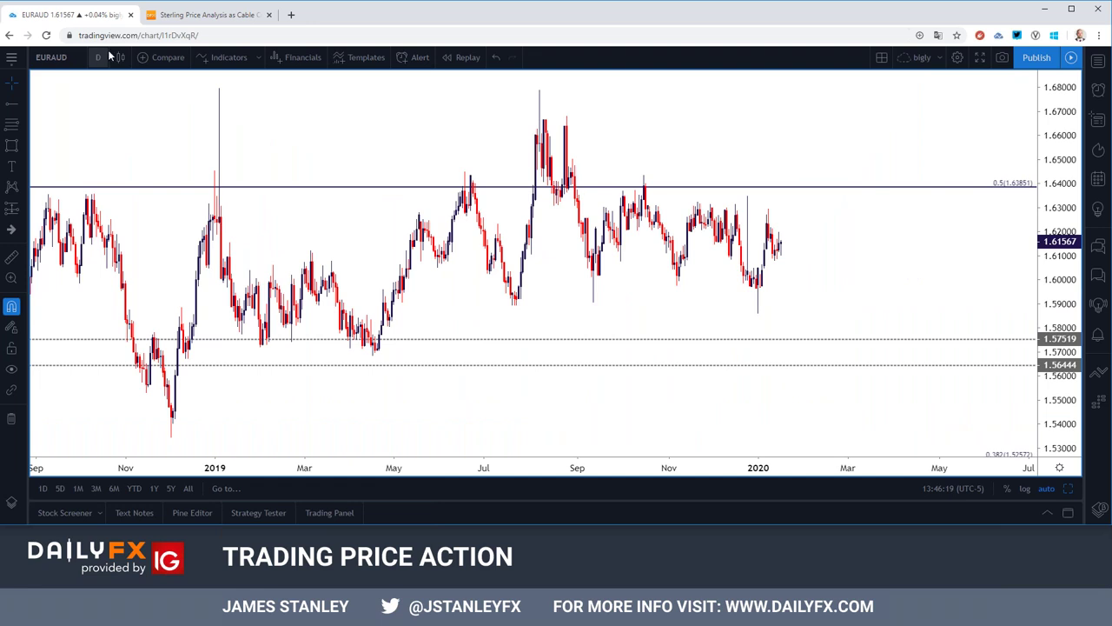
{"action": "left_click", "coordinate": [99, 56]}
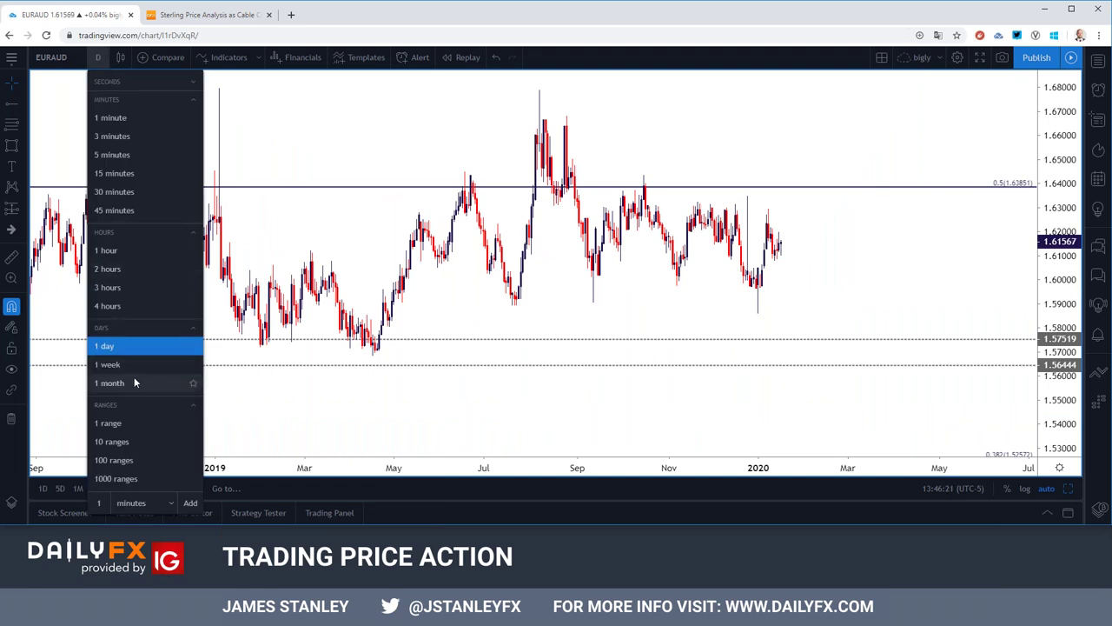
{"action": "left_click", "coordinate": [135, 382]}
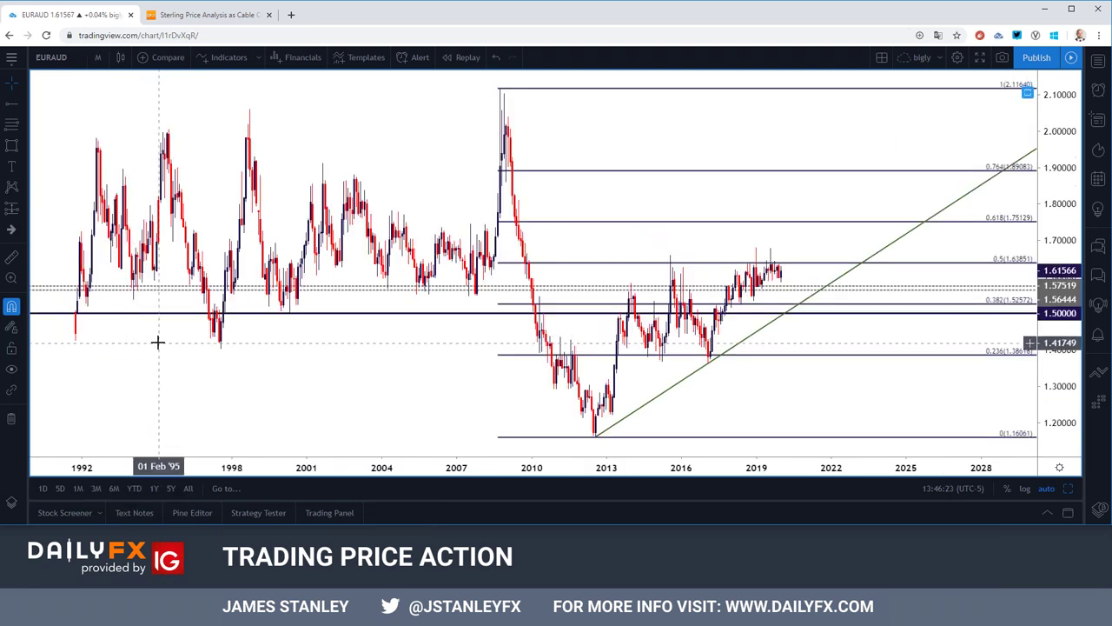
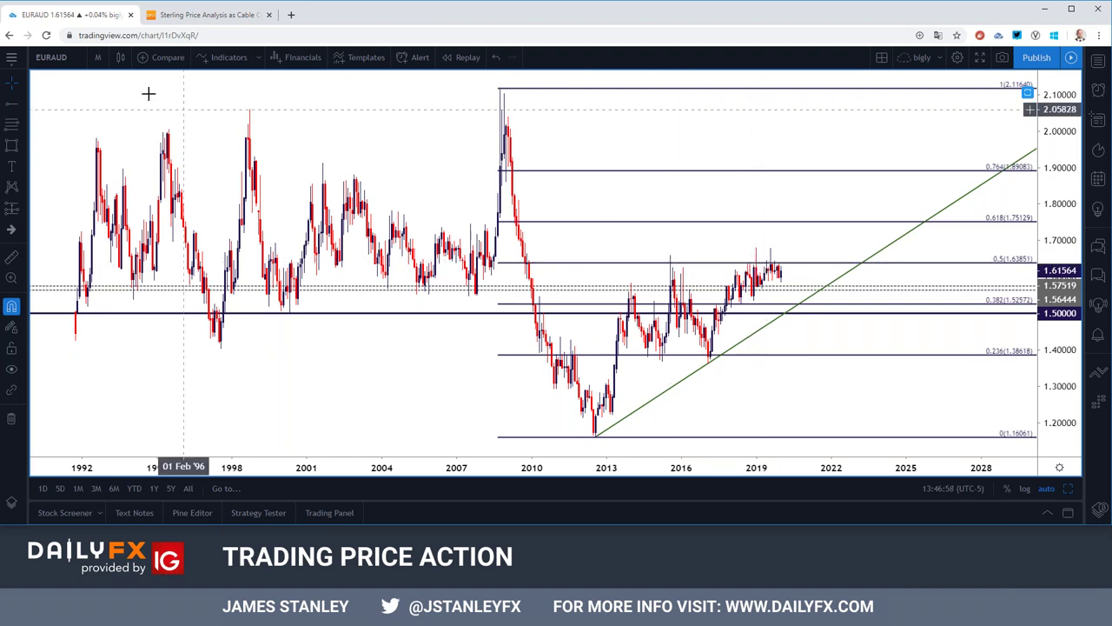
Compare EURAUD on the weekly and daily timeframes against the two dotted support levels and the 0.5 Fibonacci level.
{"action": "left_click", "coordinate": [98, 57]}
{"action": "left_click", "coordinate": [104, 364]}
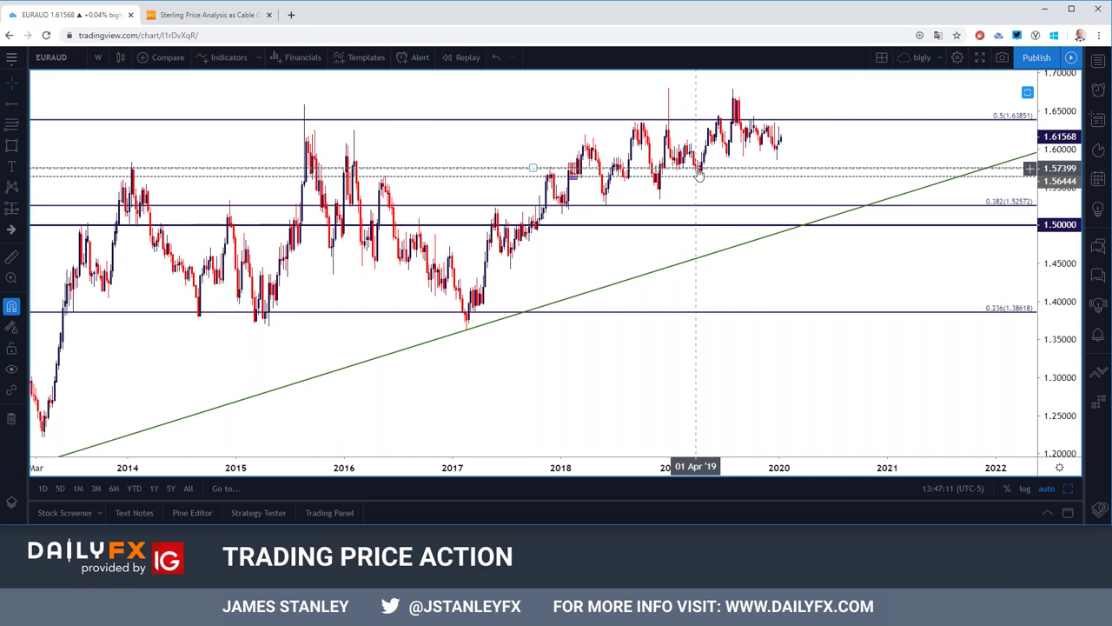
{"action": "left_click", "coordinate": [98, 57]}
{"action": "left_click", "coordinate": [113, 344]}
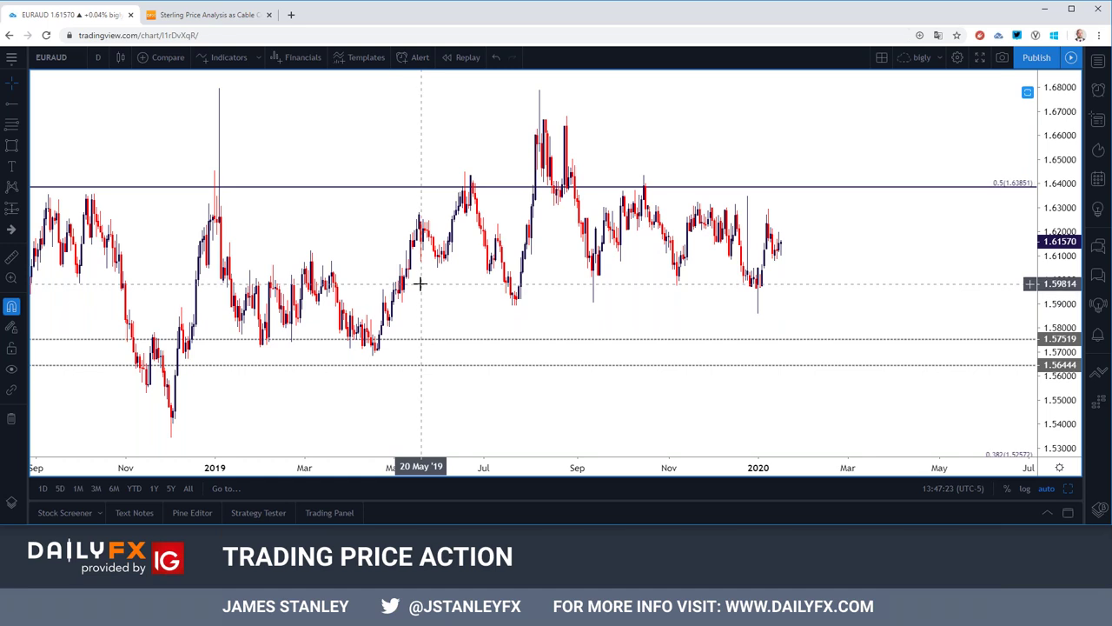
Draw a Fib Retracement on the four-hour EURAUD chart from the 31 December 2019 low at 1.58533 to the 7 January 2020 high at 1.62939.
{"action": "left_click", "coordinate": [98, 57]}
{"action": "left_click", "coordinate": [108, 305]}
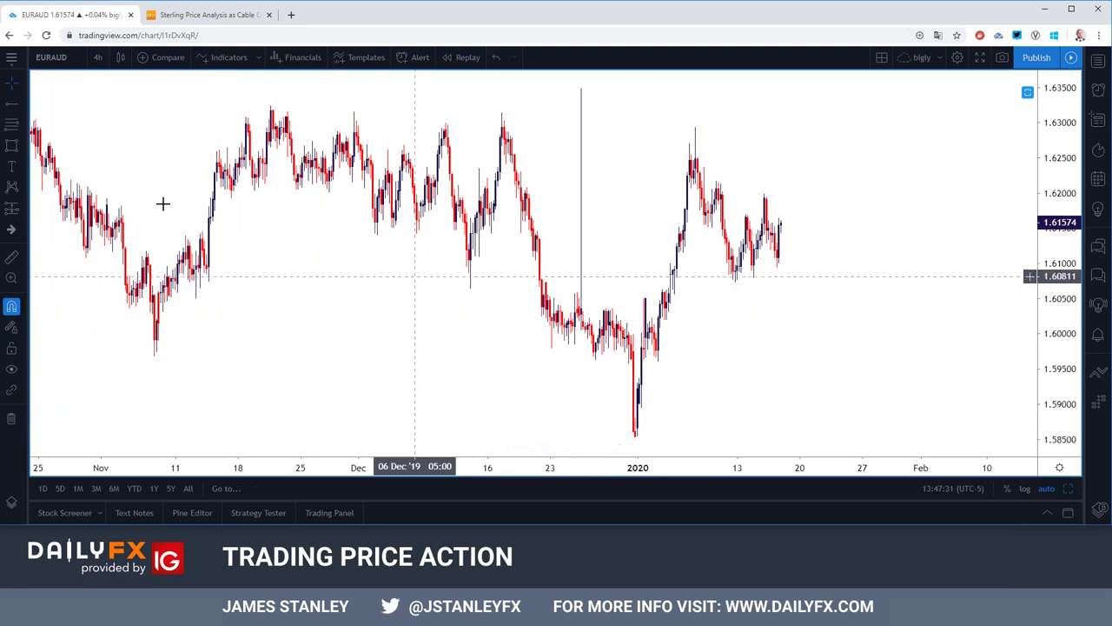
{"action": "left_click", "coordinate": [23, 127]}
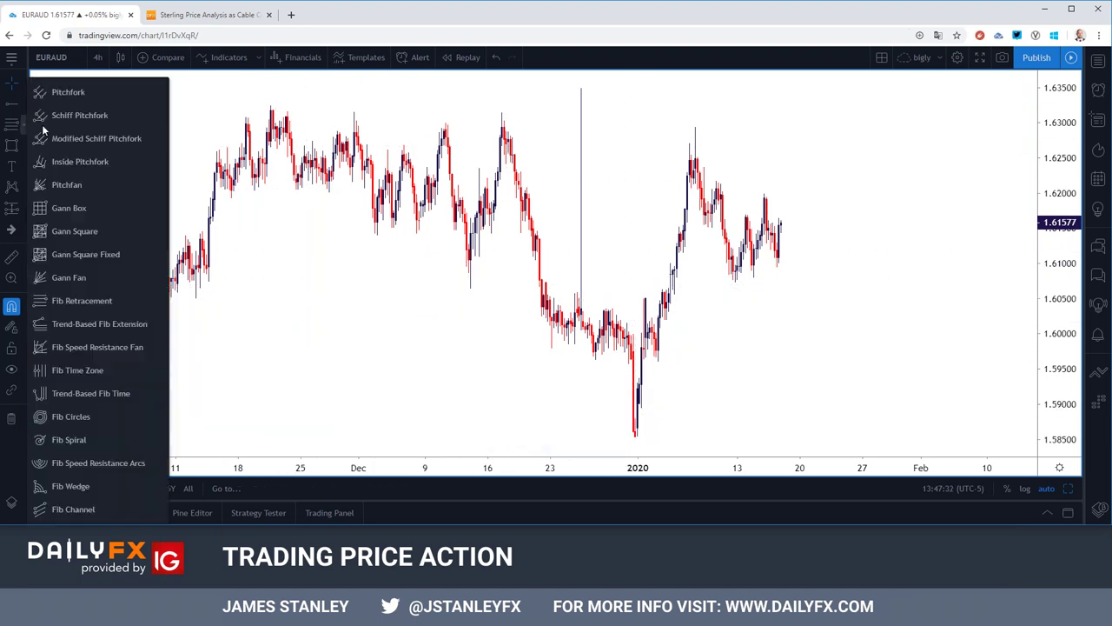
{"action": "left_click", "coordinate": [71, 301]}
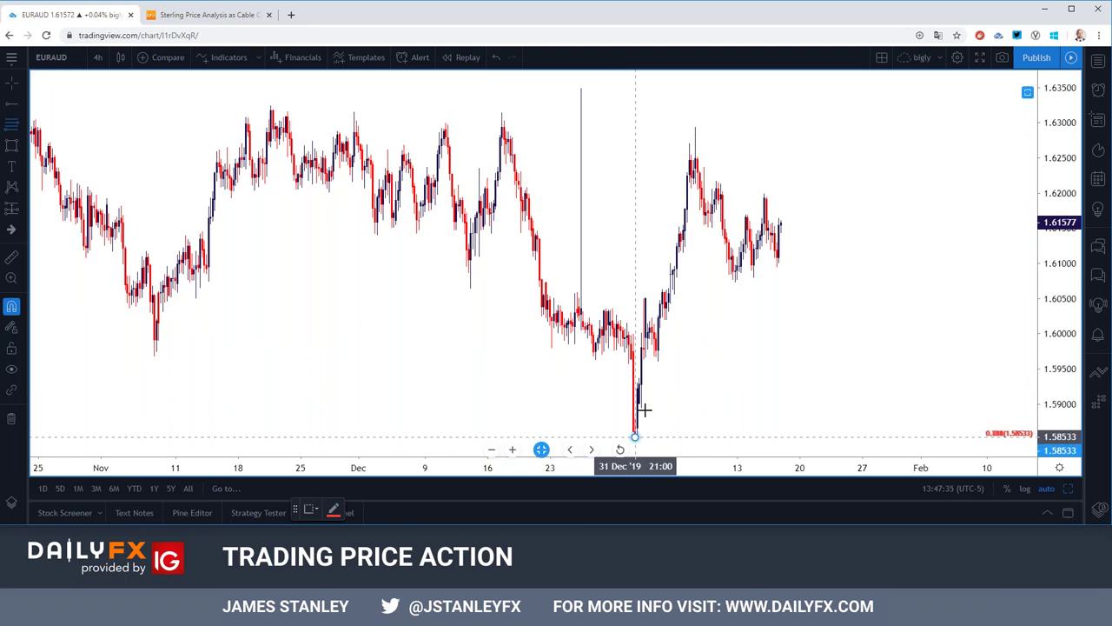
{"action": "left_click", "coordinate": [695, 127]}
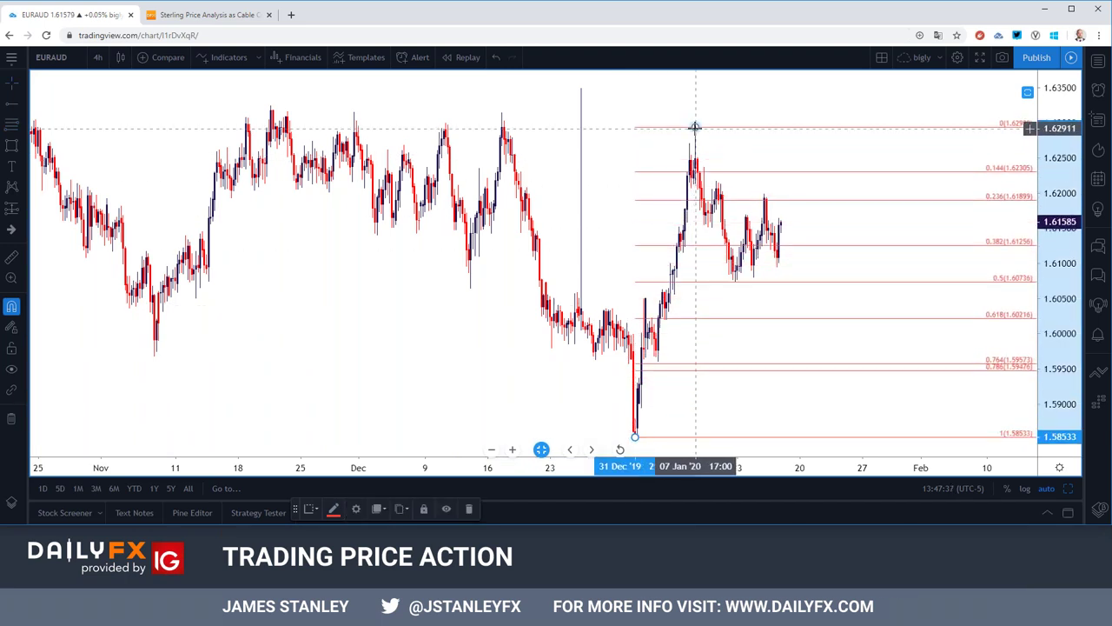
{"action": "key", "text": "Escape"}
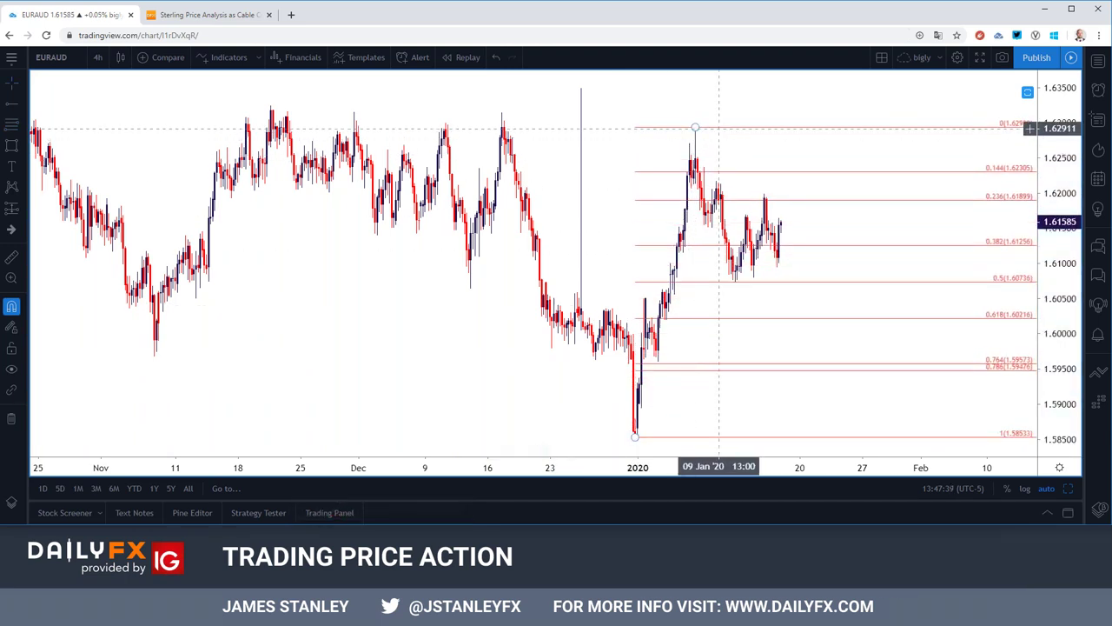
Recolour all levels of the new EURAUD Fibonacci retracement dark purple using the single-colour setting.
{"action": "double_click", "coordinate": [718, 127]}
{"action": "scroll", "coordinate": [548, 296], "scroll_direction": "down", "scroll_amount": 5}
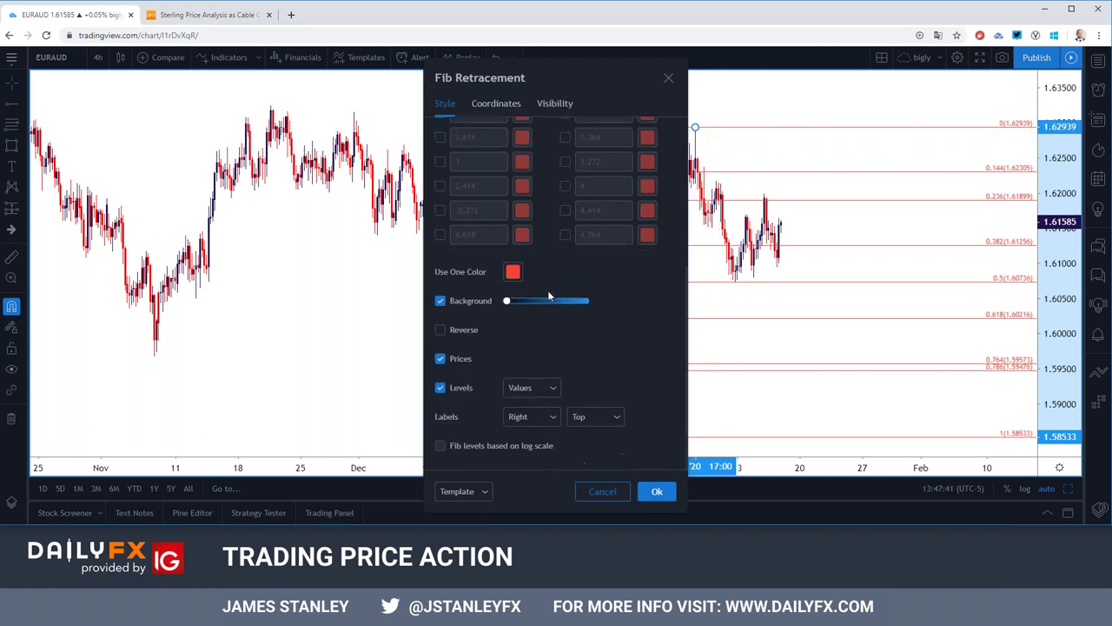
{"action": "left_click", "coordinate": [512, 272]}
{"action": "left_click", "coordinate": [608, 392]}
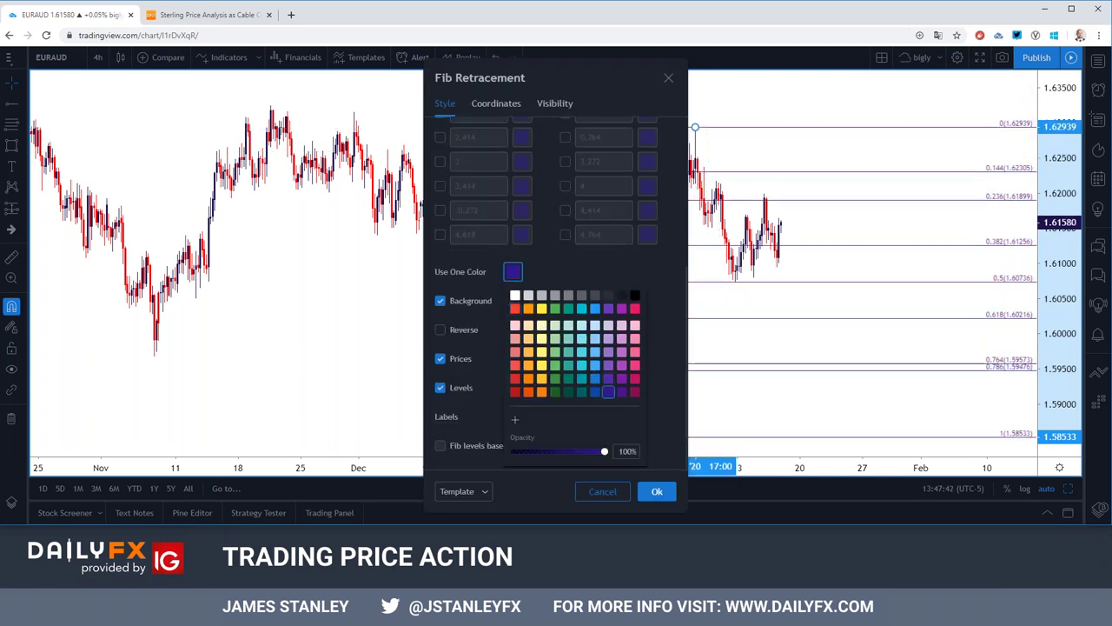
{"action": "left_click", "coordinate": [657, 491]}
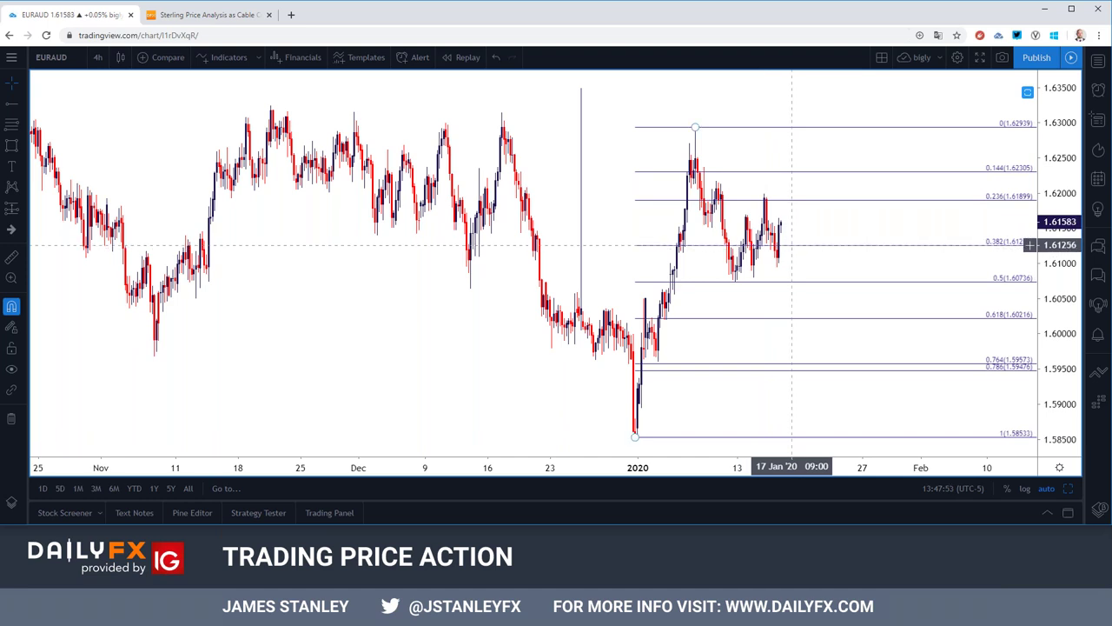
Examine EURAUD against its Fibonacci levels on the two-hour, weekly and monthly timeframes.
{"action": "left_click", "coordinate": [97, 57]}
{"action": "left_click", "coordinate": [108, 269]}
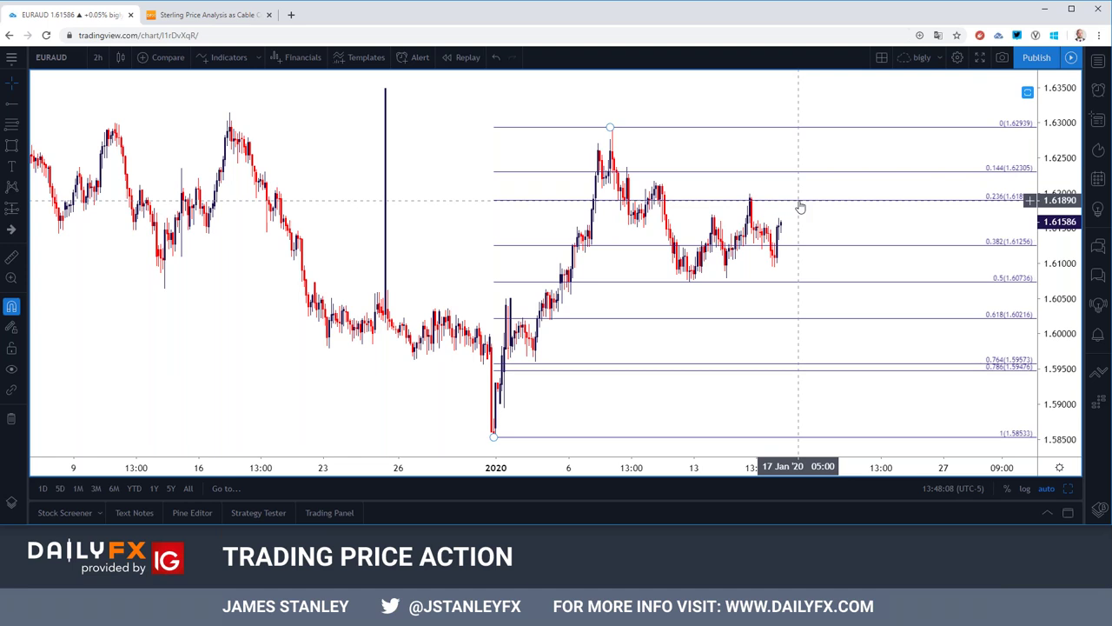
{"action": "scroll", "coordinate": [799, 205], "scroll_direction": "down", "scroll_amount": 3}
{"action": "left_click", "coordinate": [97, 56]}
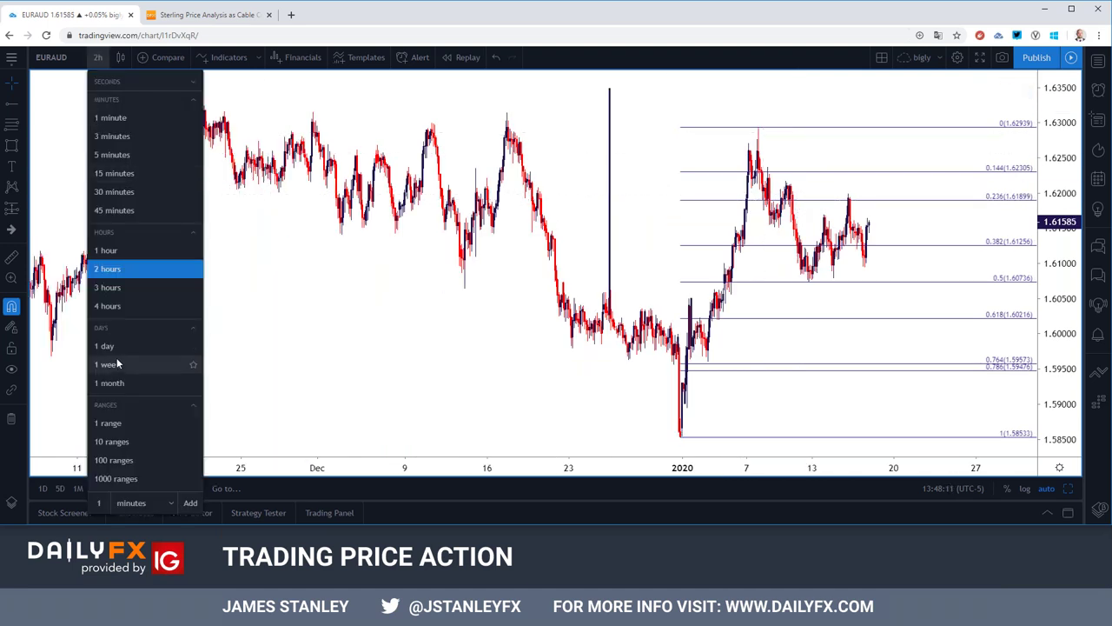
{"action": "left_click", "coordinate": [118, 364]}
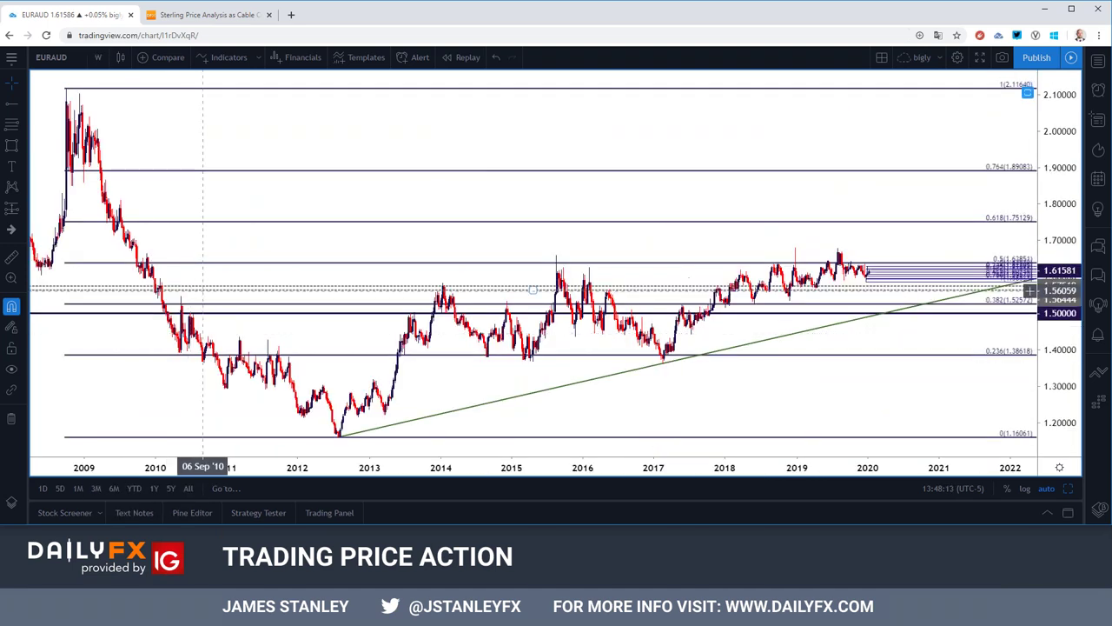
{"action": "left_click", "coordinate": [101, 59]}
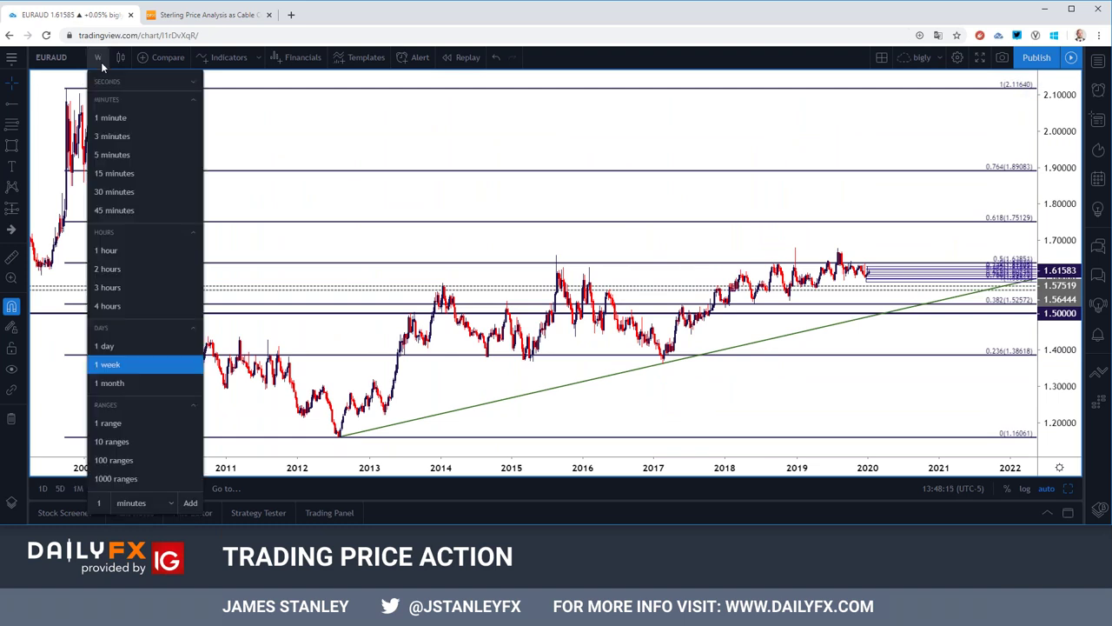
{"action": "left_click", "coordinate": [126, 385]}
{"action": "scroll", "coordinate": [466, 290], "scroll_direction": "up", "scroll_amount": 3}
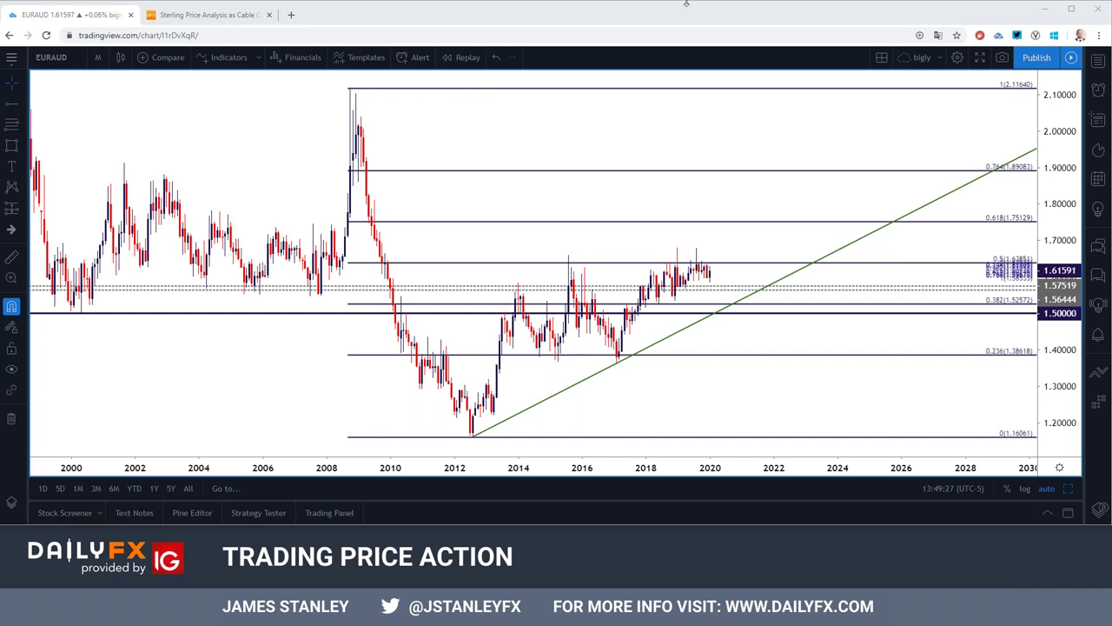
Load the USDJPY chart and compare its marked zones and Fibonacci levels on the four-hour and weekly timeframes.
{"action": "left_click", "coordinate": [75, 60]}
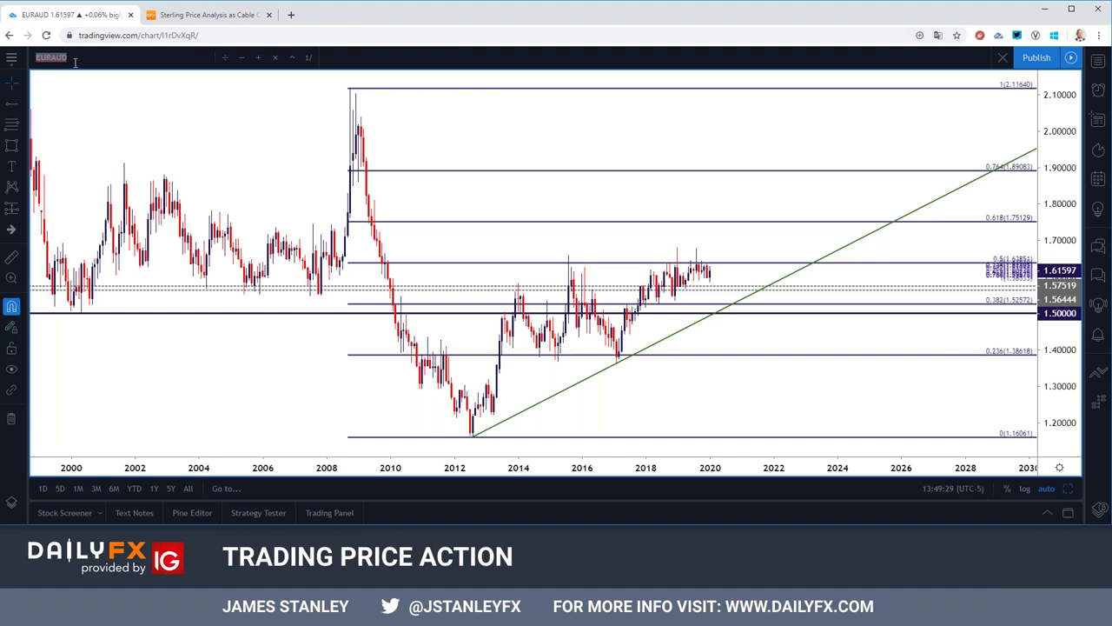
{"action": "type", "text": "usdjpy"}
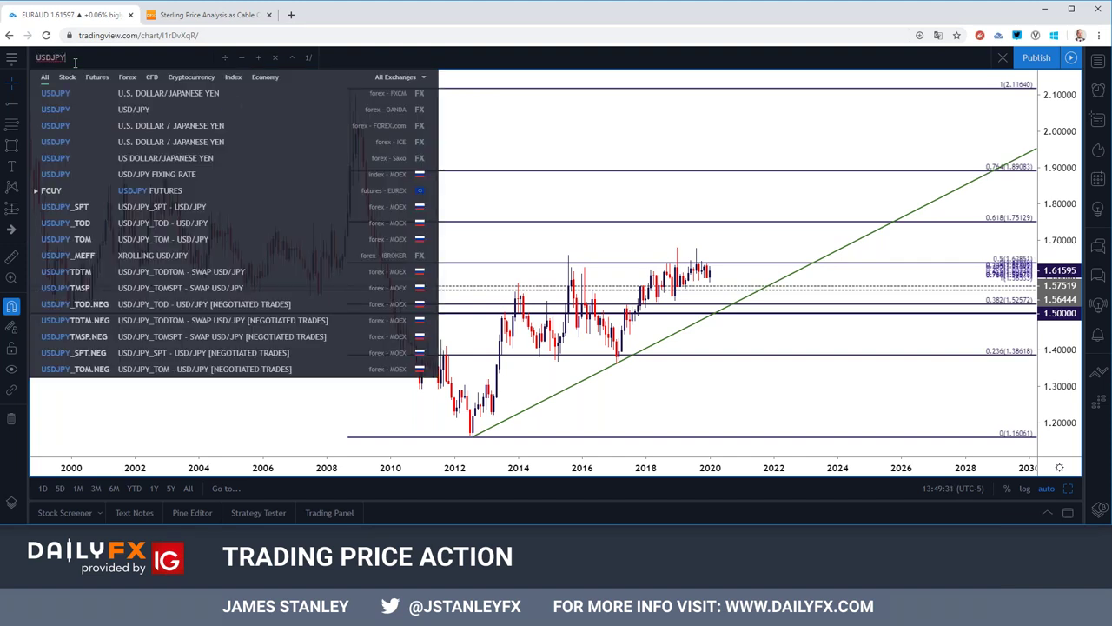
{"action": "key", "text": "Return"}
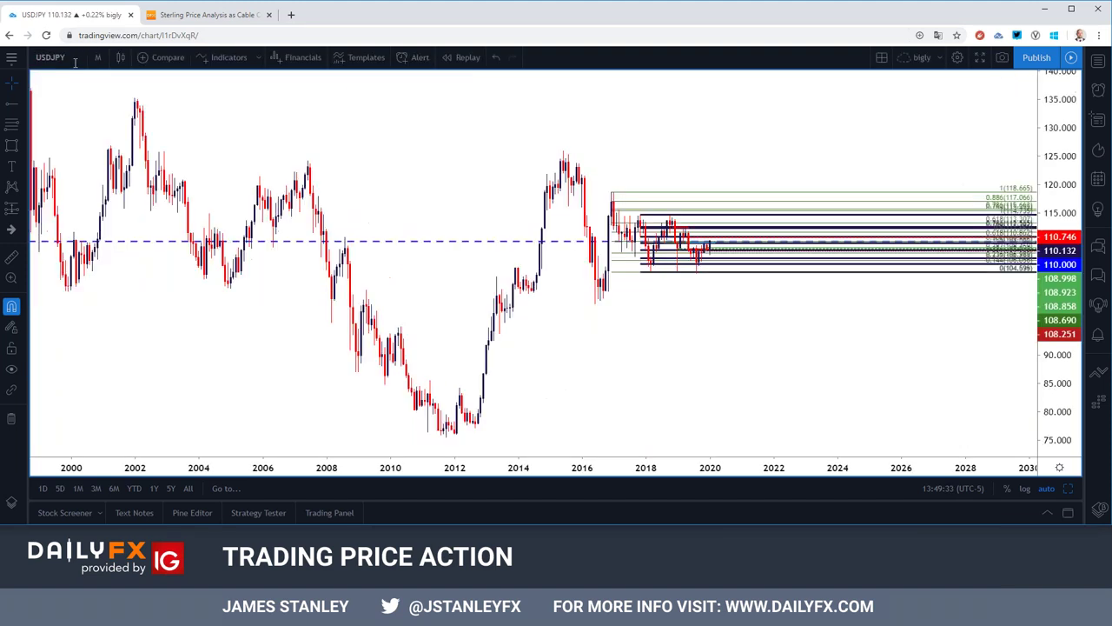
{"action": "left_click", "coordinate": [98, 58]}
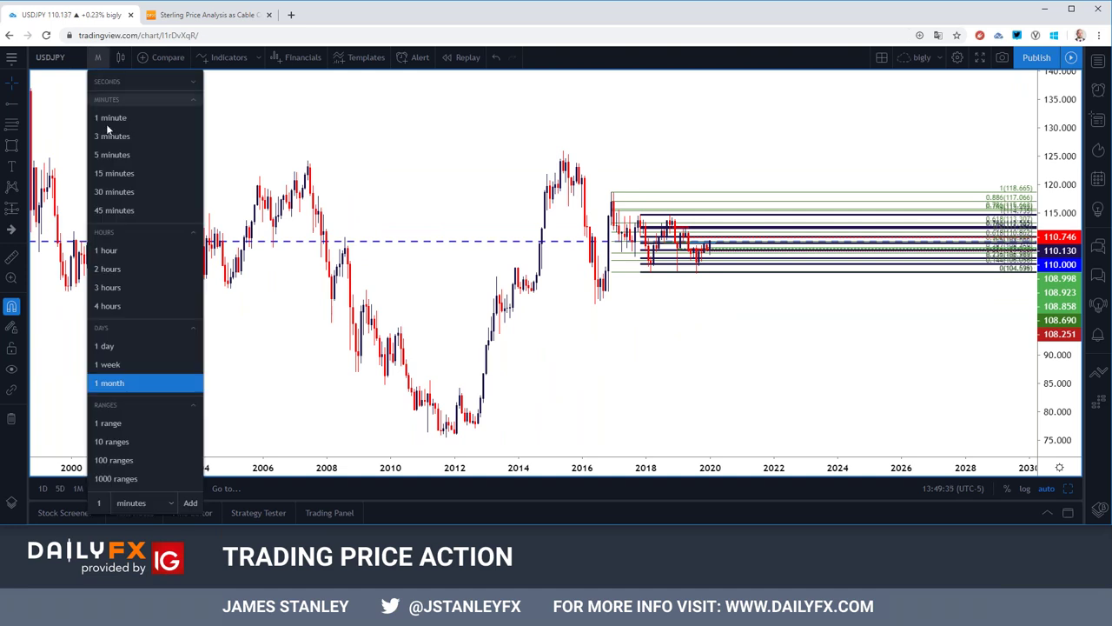
{"action": "left_click", "coordinate": [108, 306]}
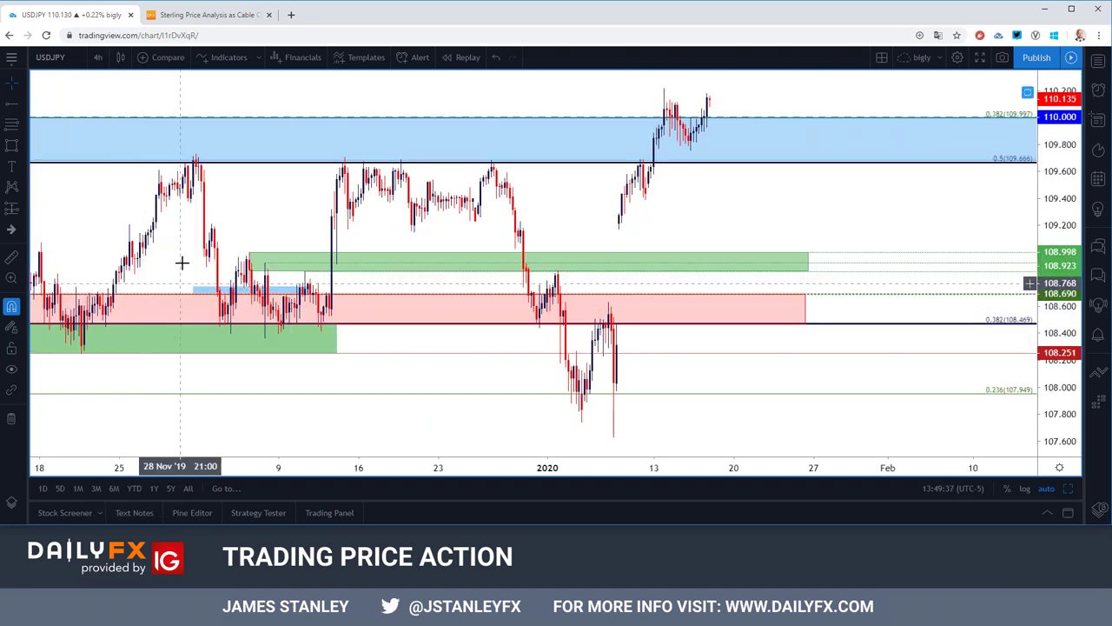
{"action": "left_click", "coordinate": [97, 58]}
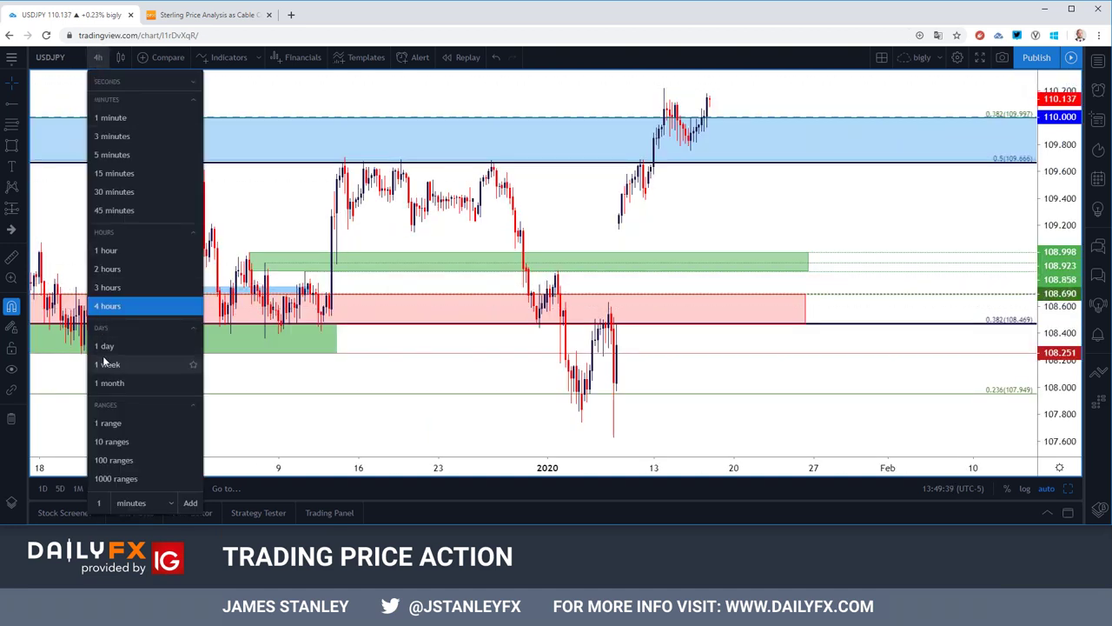
{"action": "left_click", "coordinate": [102, 362]}
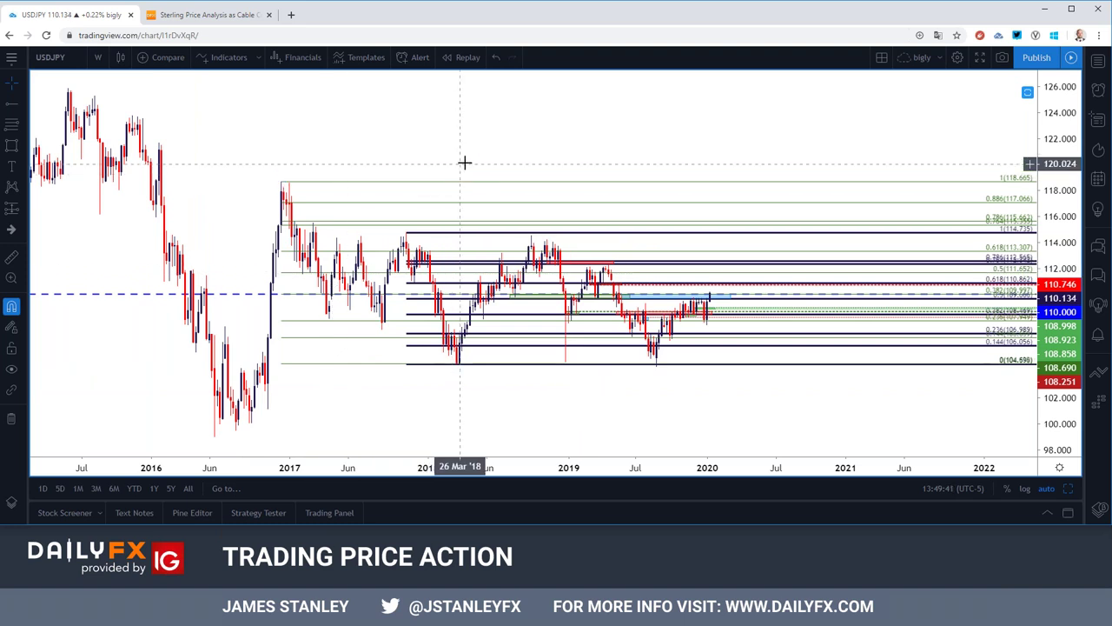
Draw a descending trendline on weekly USDJPY from the 1 October 2018 high at 114.550 to the 22 April 2019 high at 112.401.
{"action": "left_click_drag", "start_coordinate": [464, 162], "coordinate": [571, 154]}
{"action": "scroll", "coordinate": [574, 153], "scroll_direction": "up", "scroll_amount": 2}
{"action": "scroll", "coordinate": [573, 154], "scroll_direction": "up", "scroll_amount": 1}
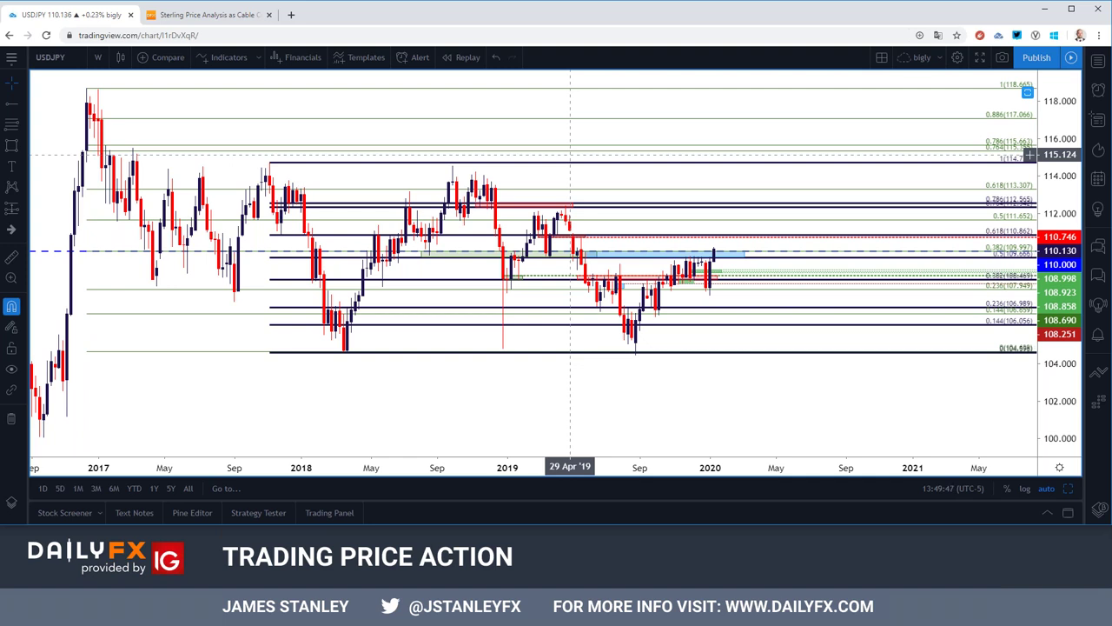
{"action": "left_click", "coordinate": [20, 102]}
{"action": "left_click", "coordinate": [57, 103]}
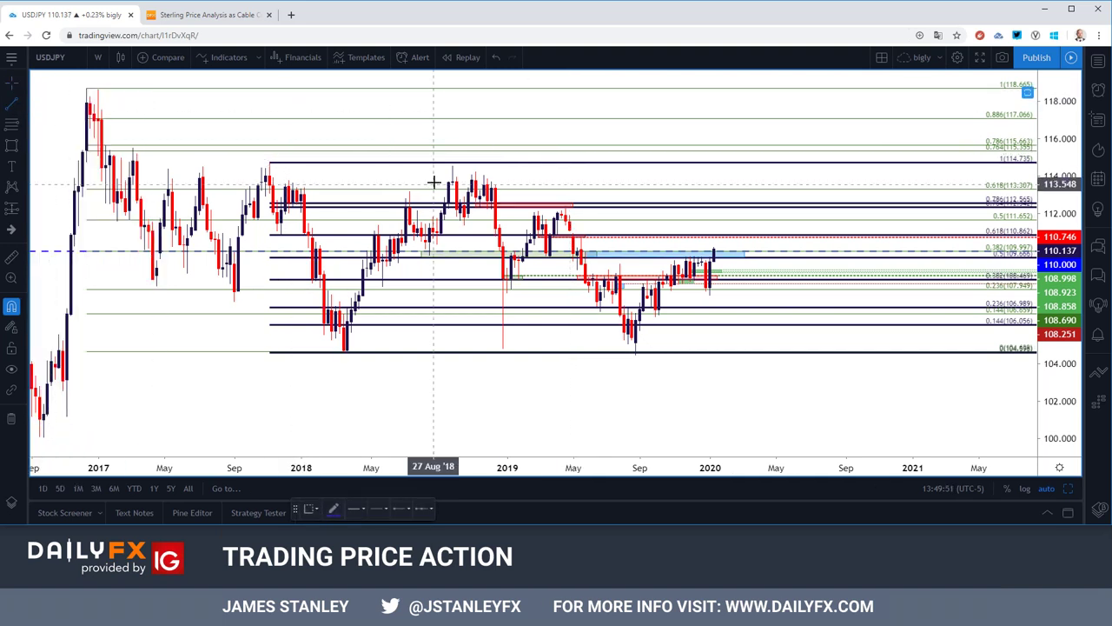
{"action": "left_click", "coordinate": [452, 165]}
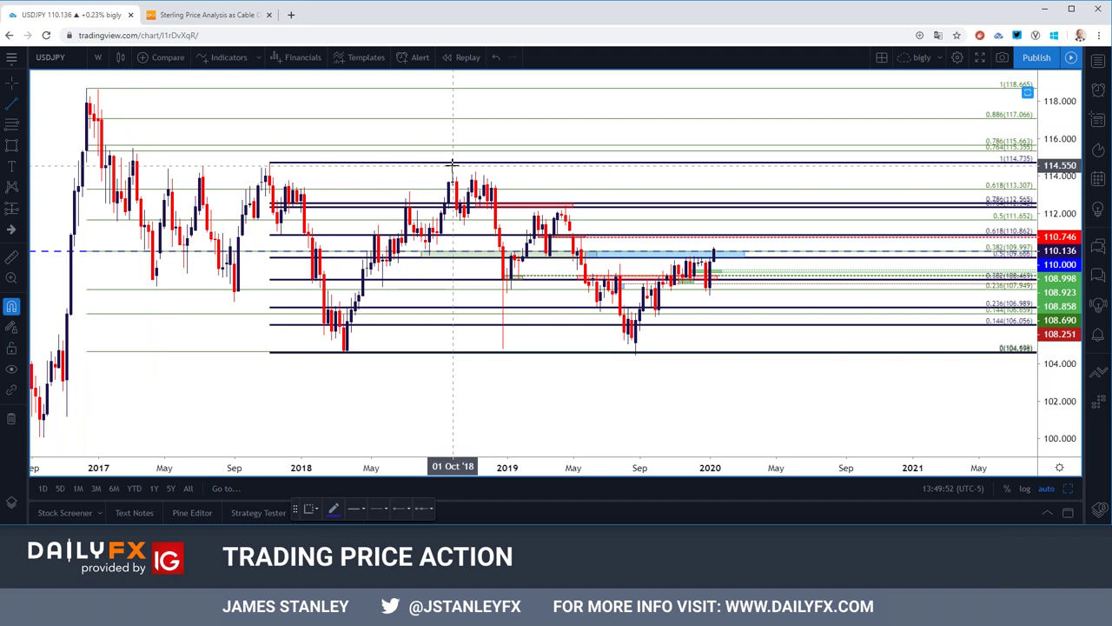
{"action": "left_click", "coordinate": [564, 206]}
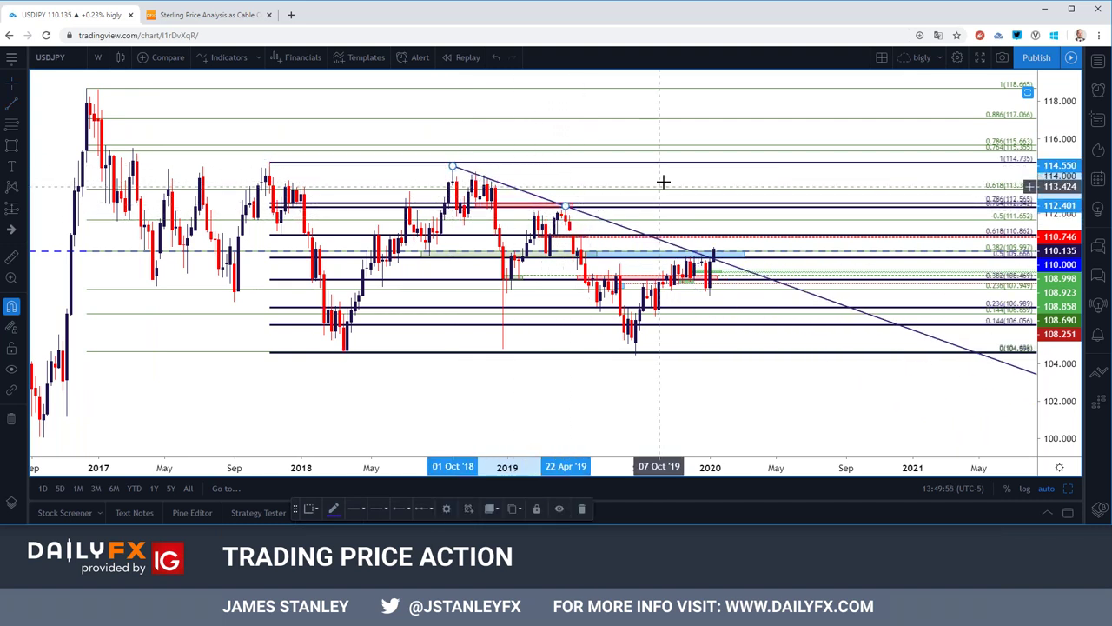
{"action": "left_click", "coordinate": [675, 129]}
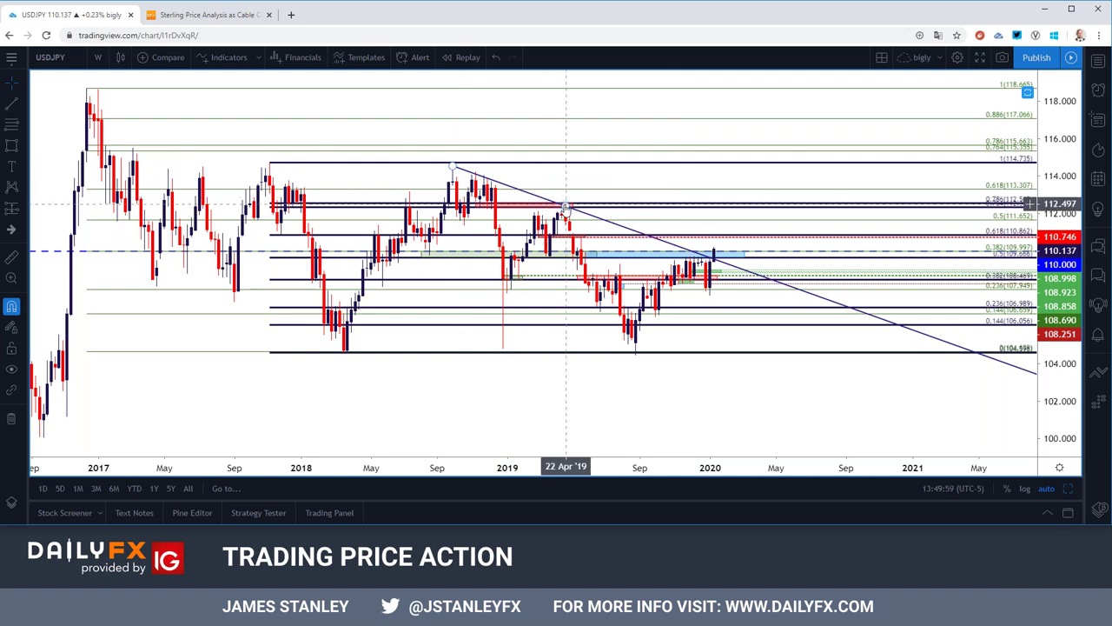
Try anchoring the USDJPY trendline's second point around the November 2018 highs, and return it to the April 2019 high at 112.401.
{"action": "left_click_drag", "start_coordinate": [565, 207], "coordinate": [477, 171]}
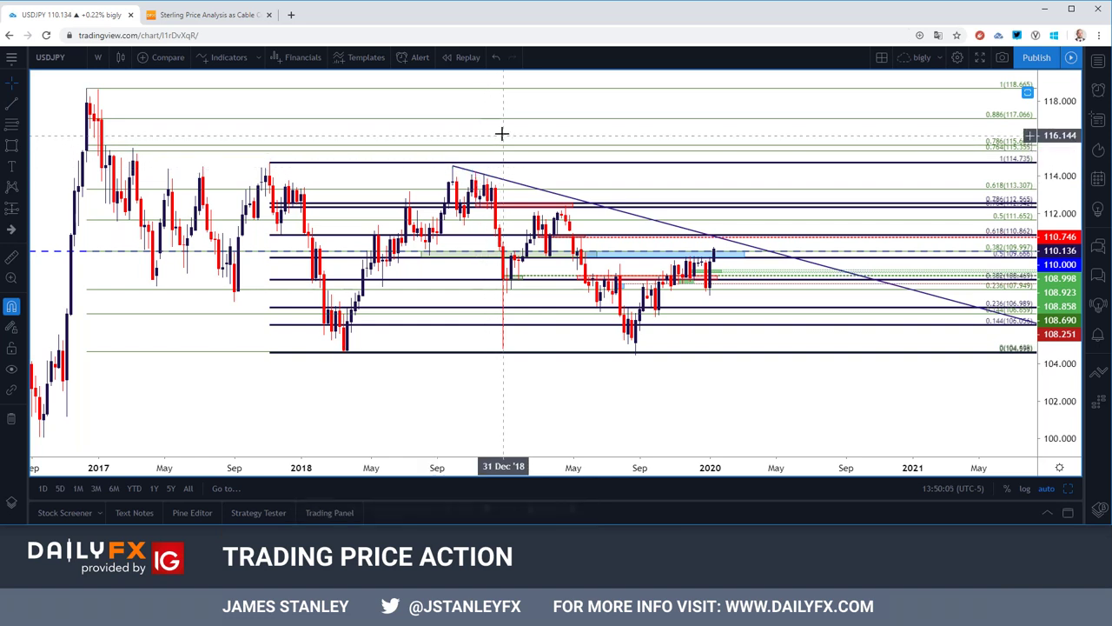
{"action": "scroll", "coordinate": [556, 139], "scroll_direction": "up", "scroll_amount": 4}
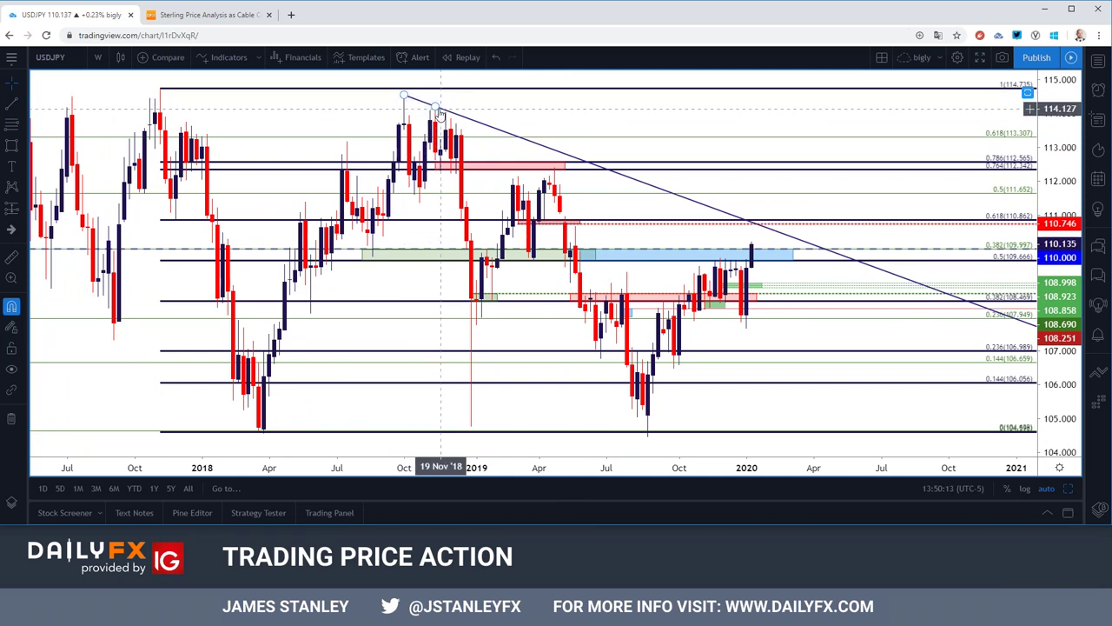
{"action": "left_click_drag", "start_coordinate": [437, 110], "coordinate": [446, 110]}
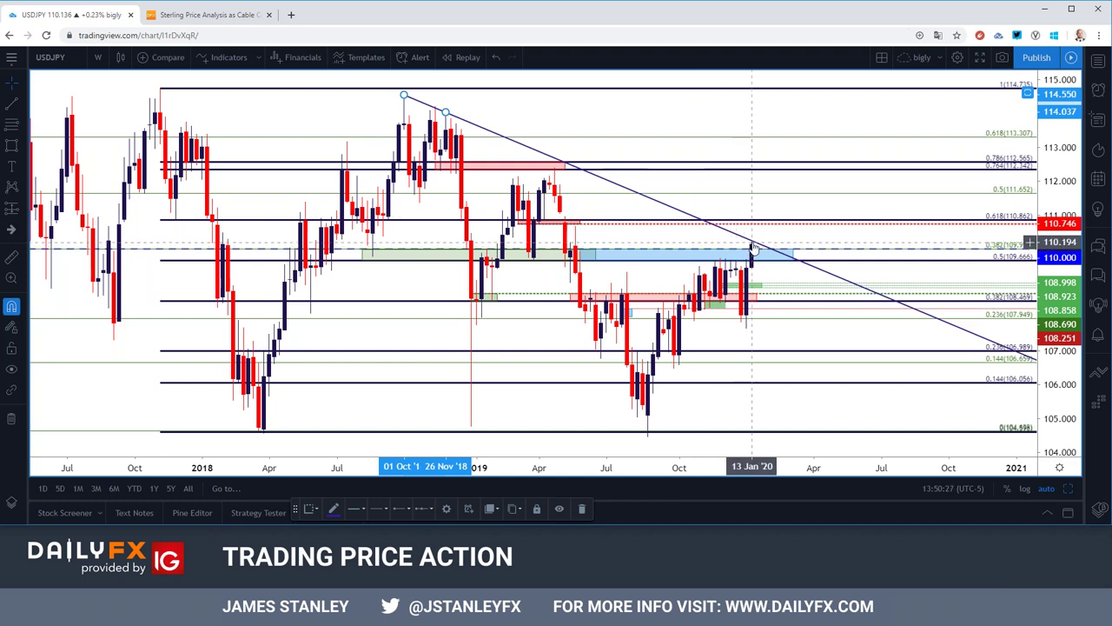
{"action": "left_click_drag", "start_coordinate": [445, 114], "coordinate": [452, 118]}
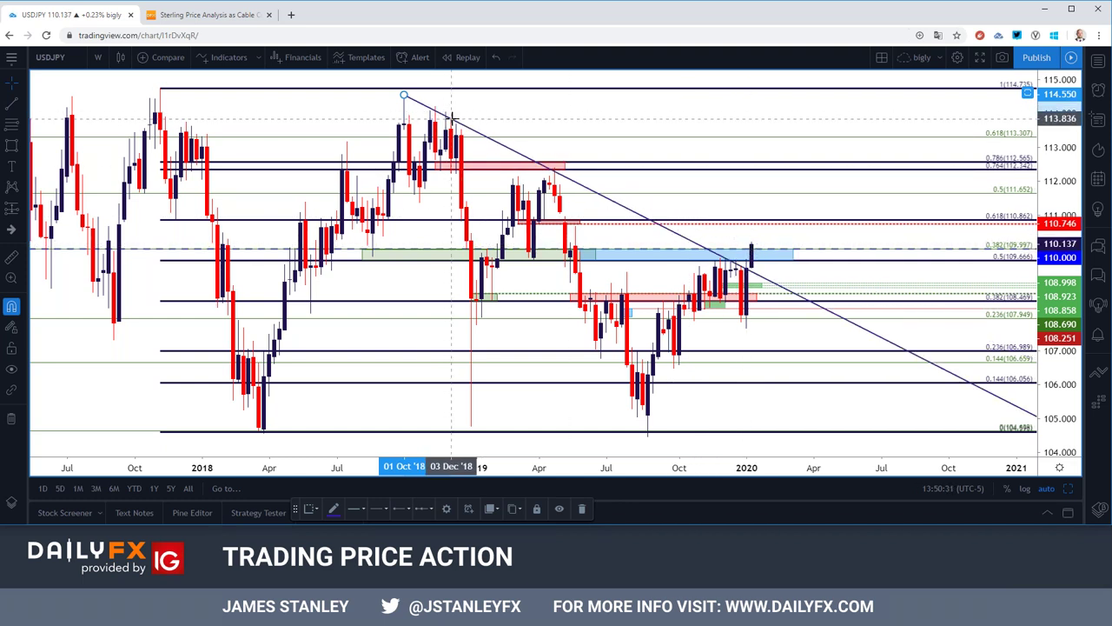
{"action": "left_click_drag", "start_coordinate": [452, 118], "coordinate": [556, 165]}
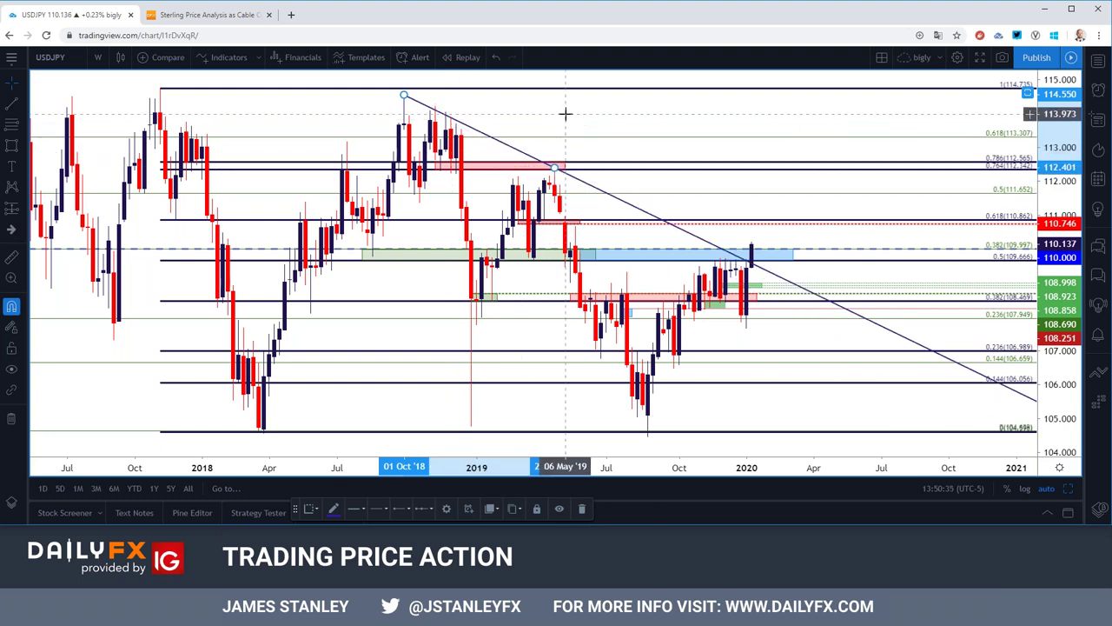
{"action": "left_click", "coordinate": [569, 131]}
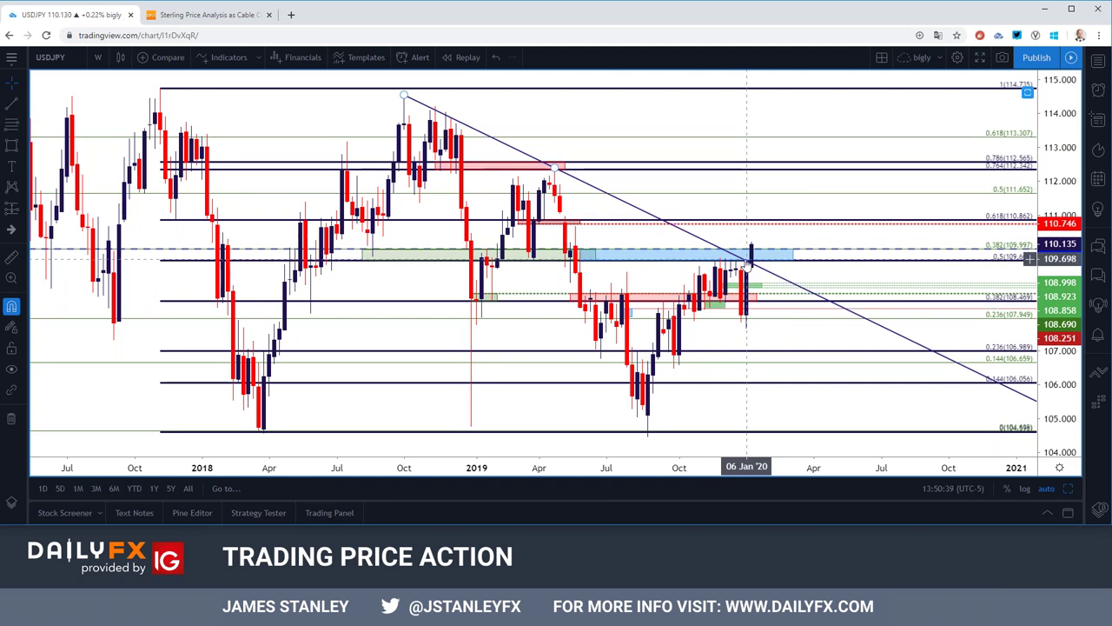
Switch USDJPY to the daily timeframe and snap the descending trendline's second point to the 24 April 2019 high.
{"action": "left_click", "coordinate": [100, 59]}
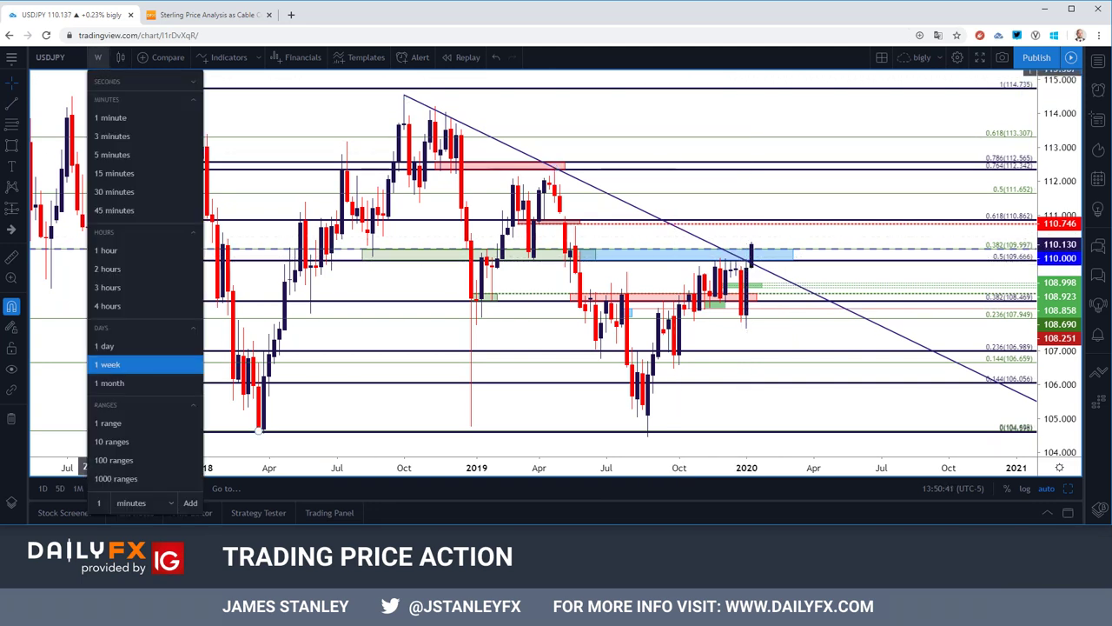
{"action": "left_click", "coordinate": [122, 346]}
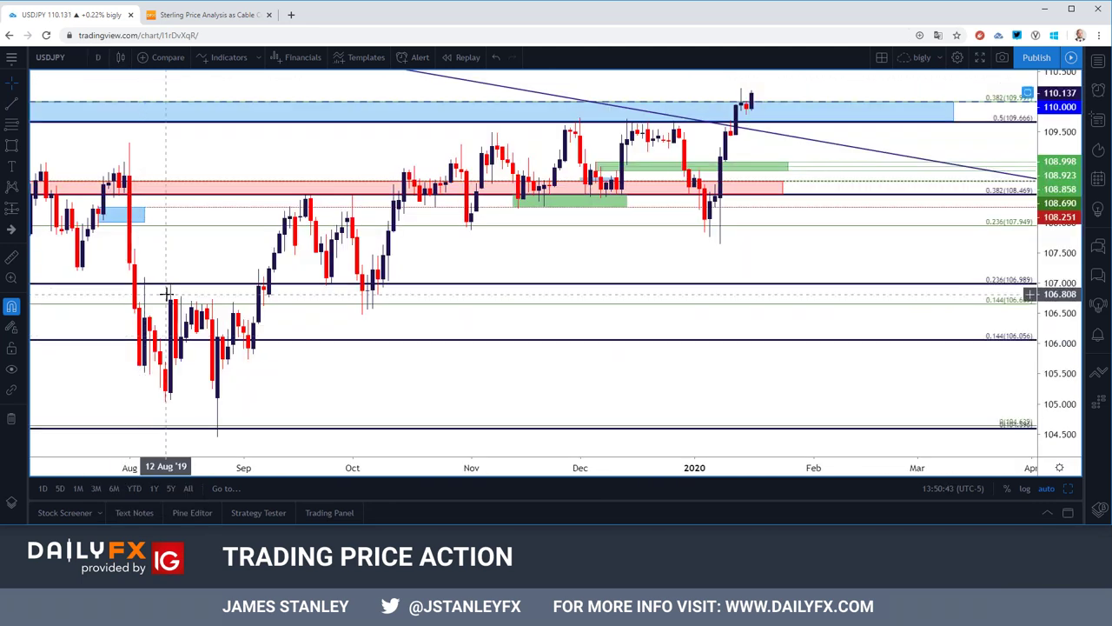
{"action": "scroll", "coordinate": [165, 292], "scroll_direction": "down", "scroll_amount": 2}
{"action": "scroll", "coordinate": [165, 293], "scroll_direction": "down", "scroll_amount": 4}
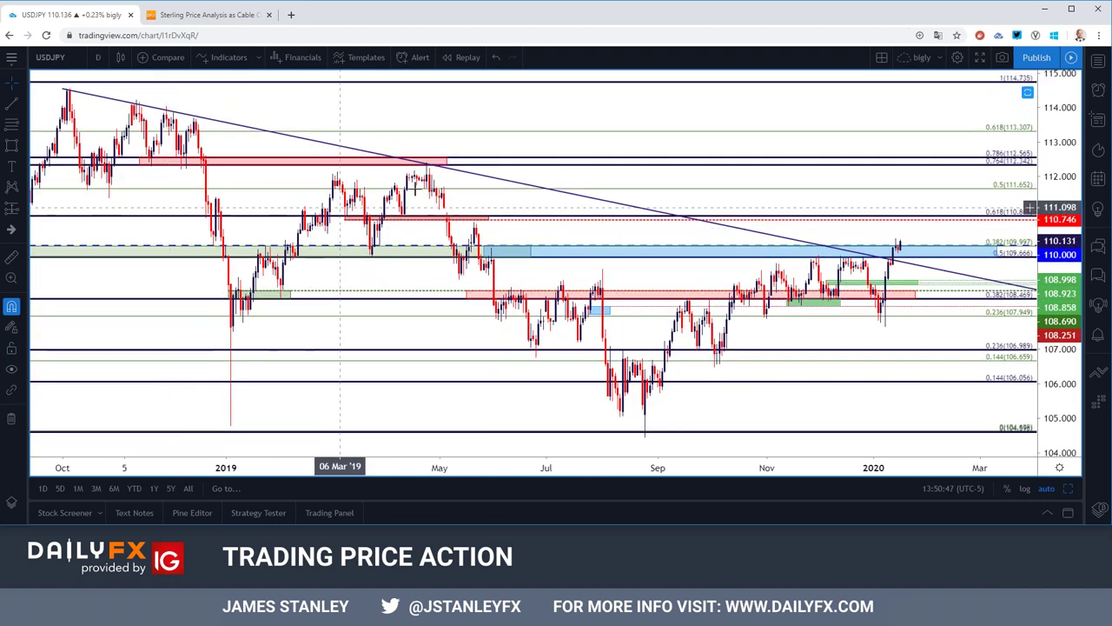
{"action": "left_click", "coordinate": [424, 166]}
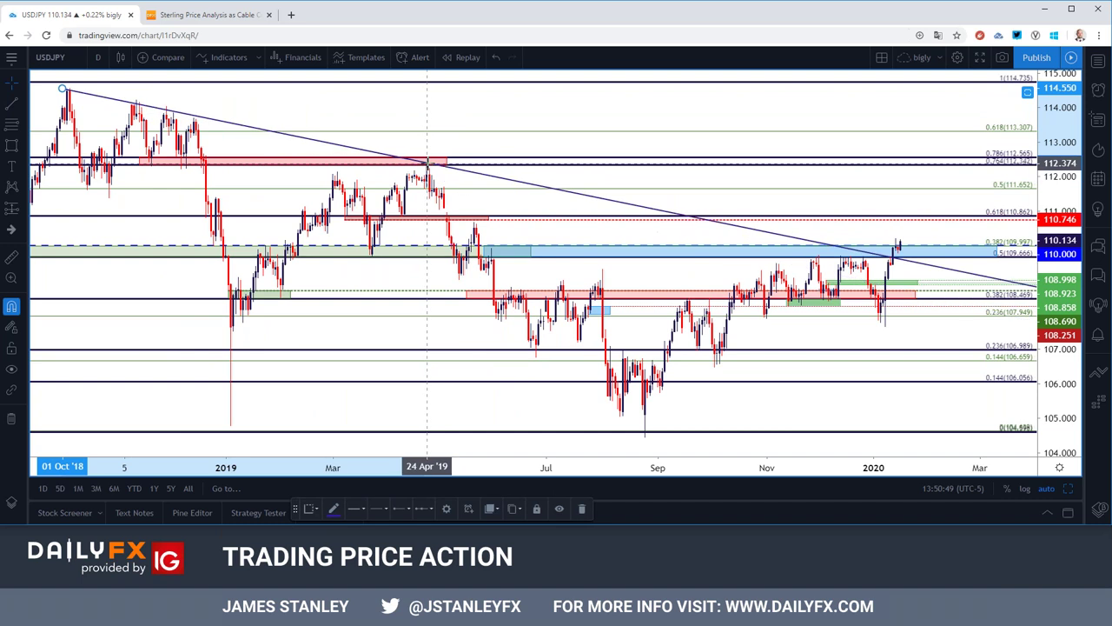
{"action": "left_click", "coordinate": [553, 199]}
Examine daily USDJPY price action around the descending trendline, the 110.000 level and the blue zone.
{"action": "scroll", "coordinate": [556, 205], "scroll_direction": "up", "scroll_amount": 2}
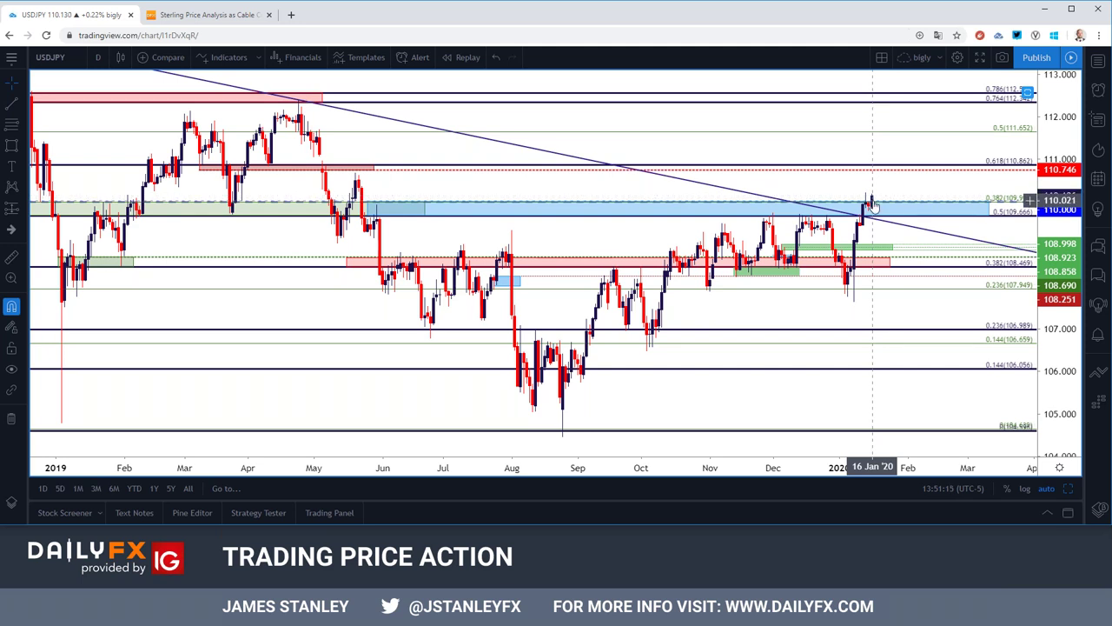
{"action": "scroll", "coordinate": [868, 204], "scroll_direction": "down", "scroll_amount": 2}
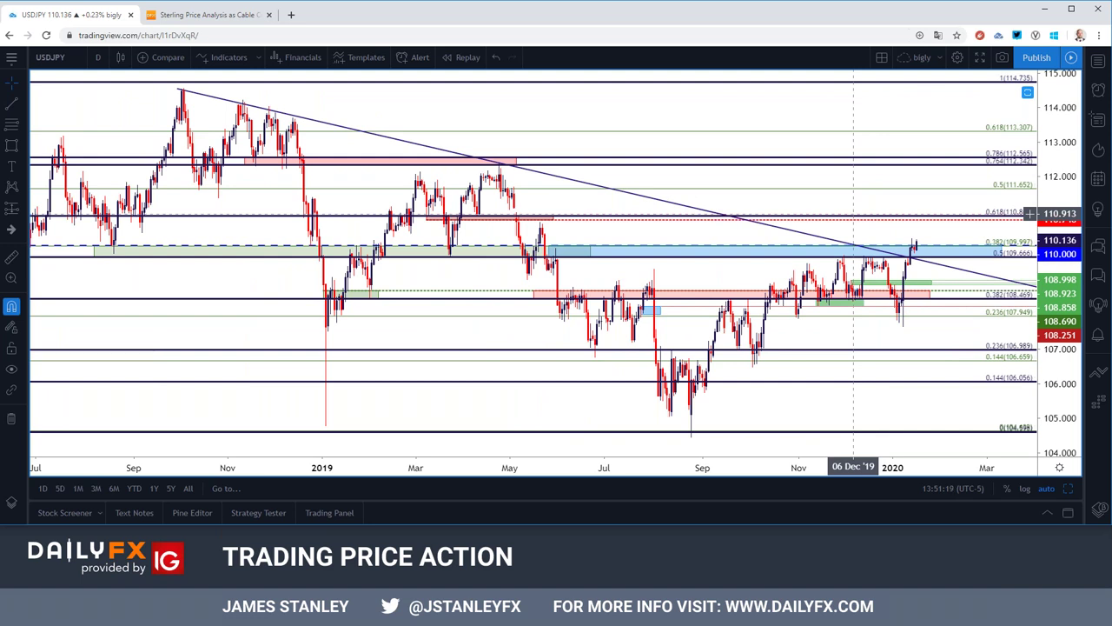
{"action": "scroll", "coordinate": [853, 212], "scroll_direction": "up", "scroll_amount": 1}
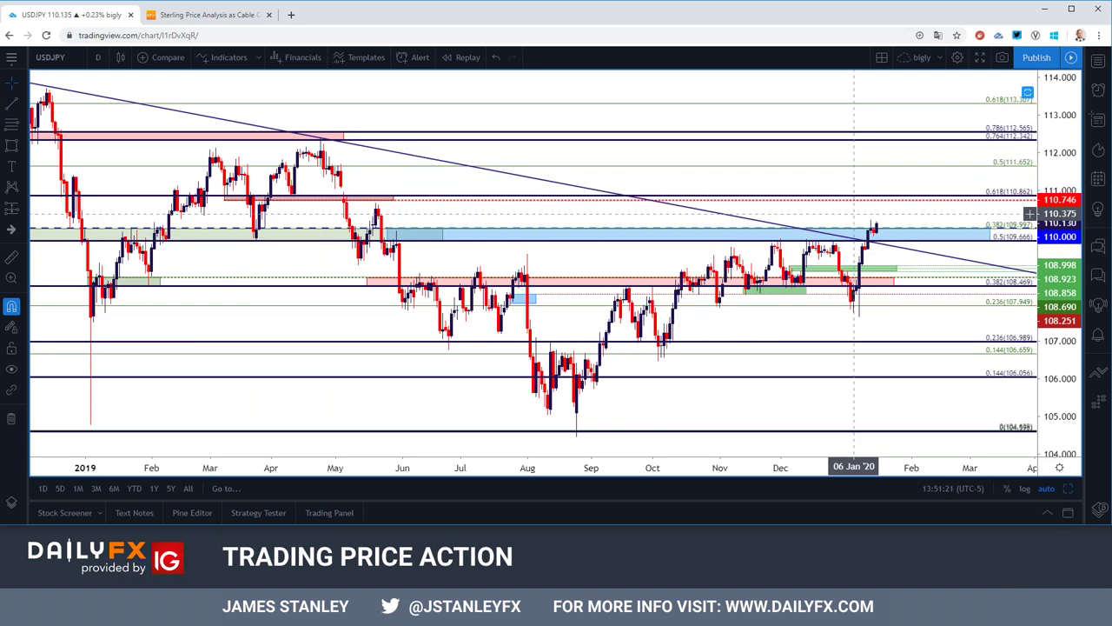
{"action": "scroll", "coordinate": [851, 217], "scroll_direction": "up", "scroll_amount": 1}
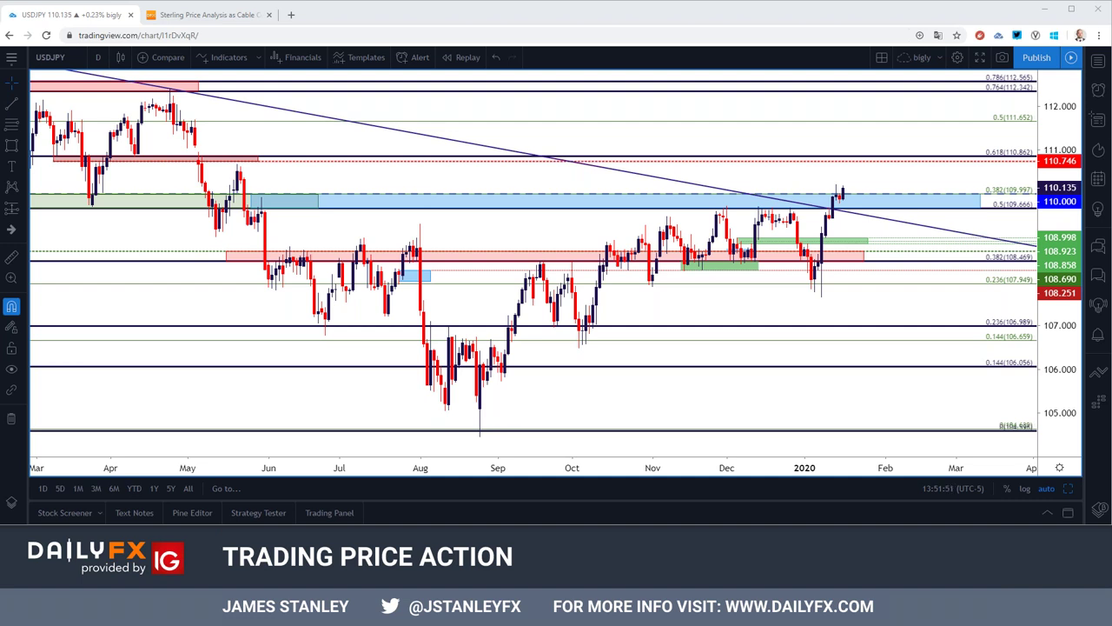
Load the GBPUSD chart and examine recent daily price action around the green support zone and converging trendlines.
{"action": "left_click", "coordinate": [78, 58]}
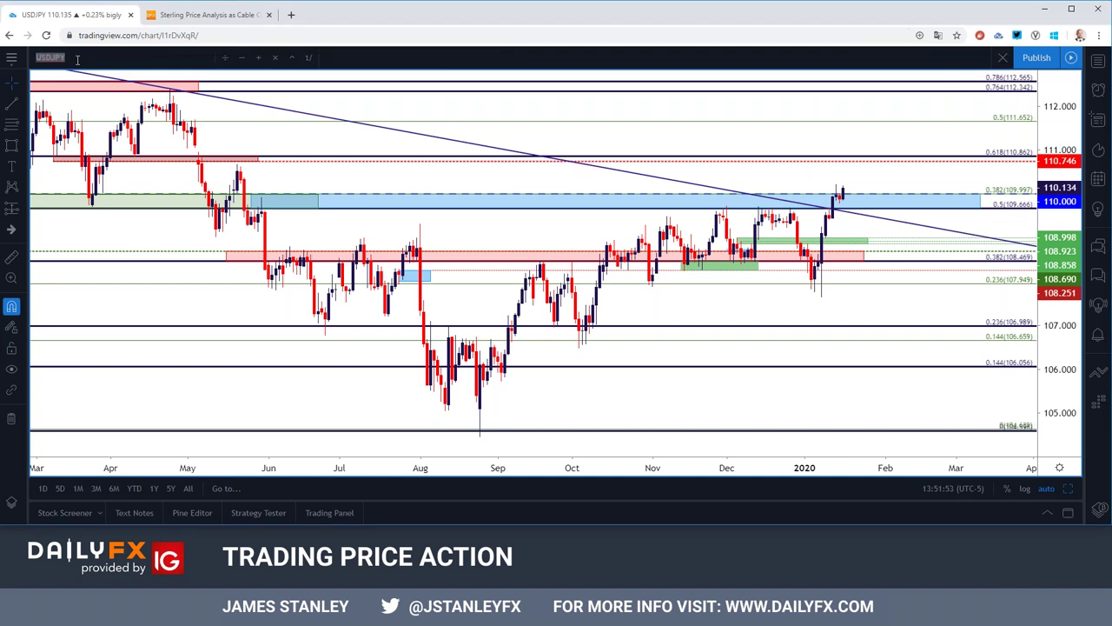
{"action": "type", "text": "GBPUSD"}
{"action": "key", "text": "Down"}
{"action": "key", "text": "Return"}
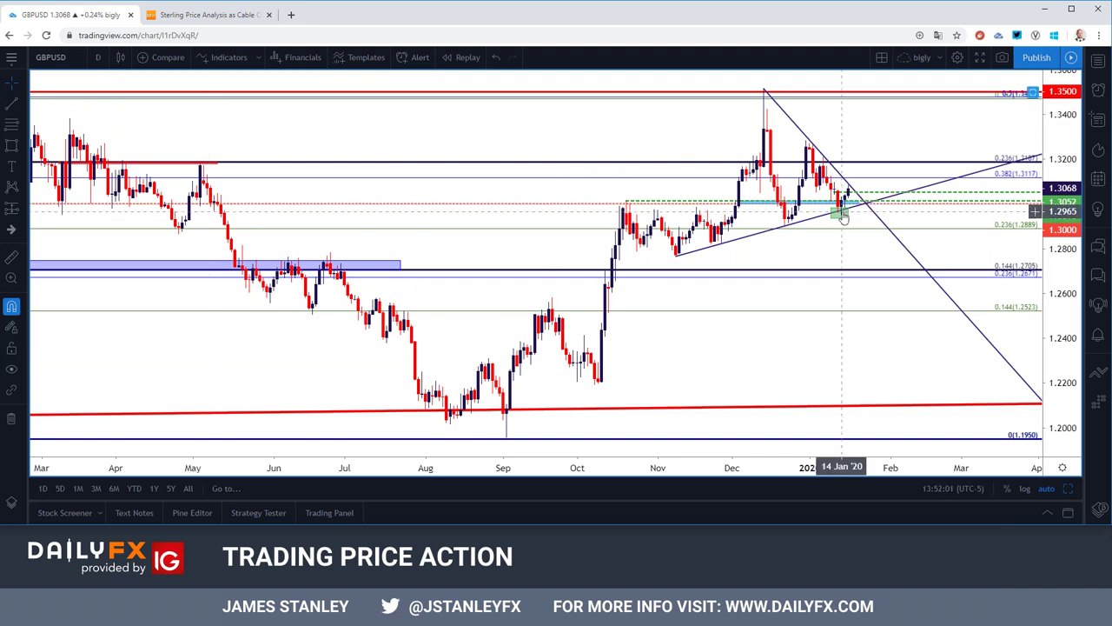
{"action": "left_click", "coordinate": [856, 202]}
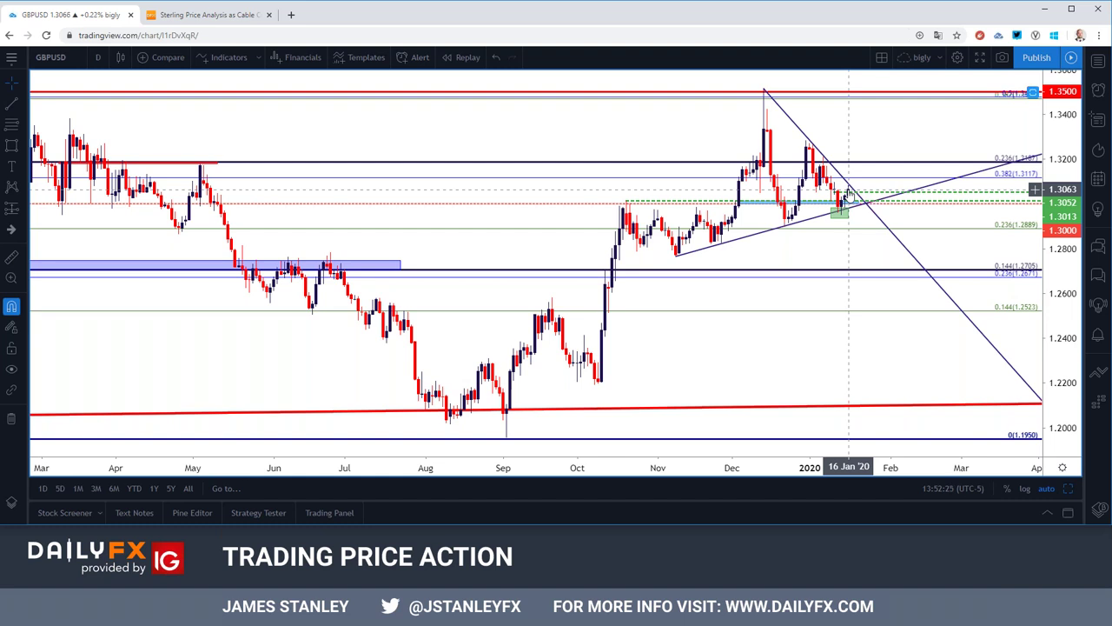
Switch GBPUSD to the four-hour timeframe and examine price between the December descending trendline and the November rising trendline.
{"action": "left_click", "coordinate": [97, 58]}
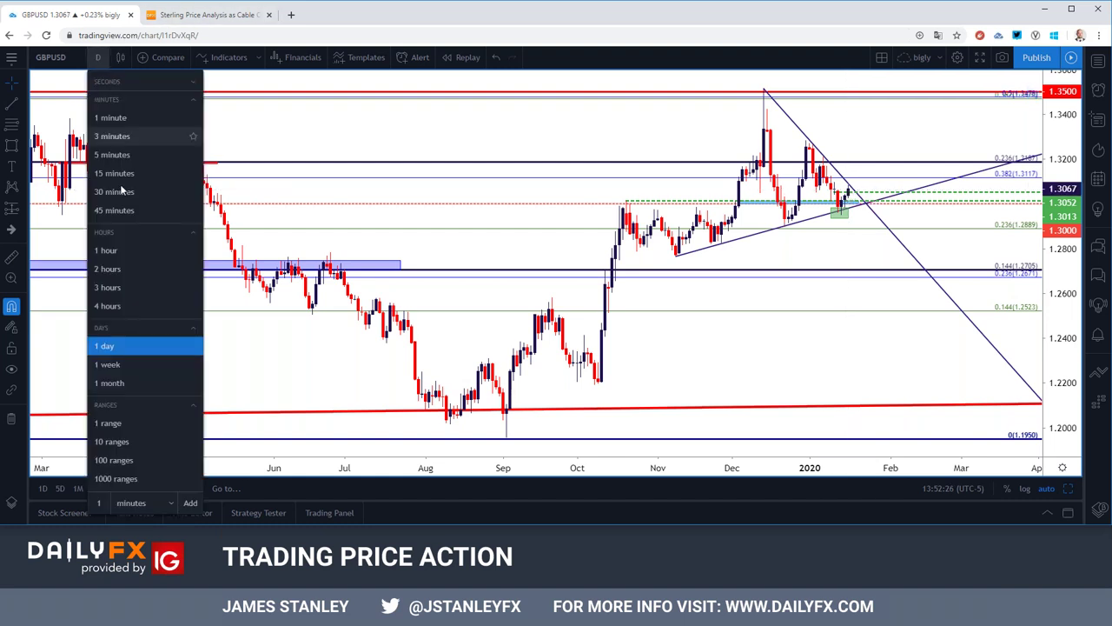
{"action": "left_click", "coordinate": [134, 304]}
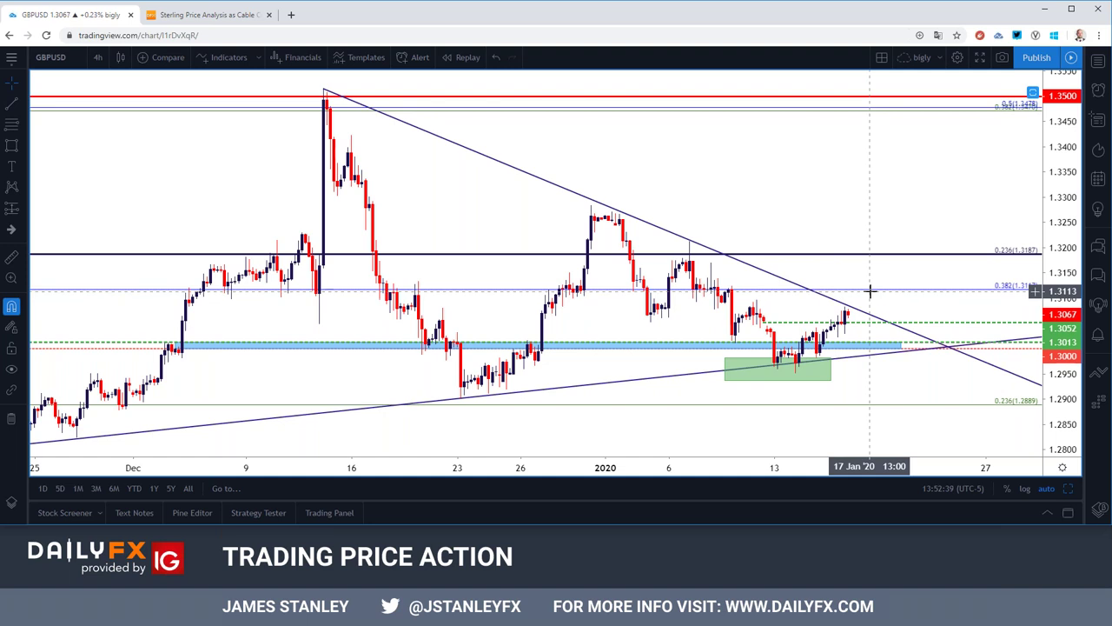
{"action": "scroll", "coordinate": [870, 292], "scroll_direction": "down", "scroll_amount": 2}
{"action": "scroll", "coordinate": [852, 281], "scroll_direction": "down", "scroll_amount": 2}
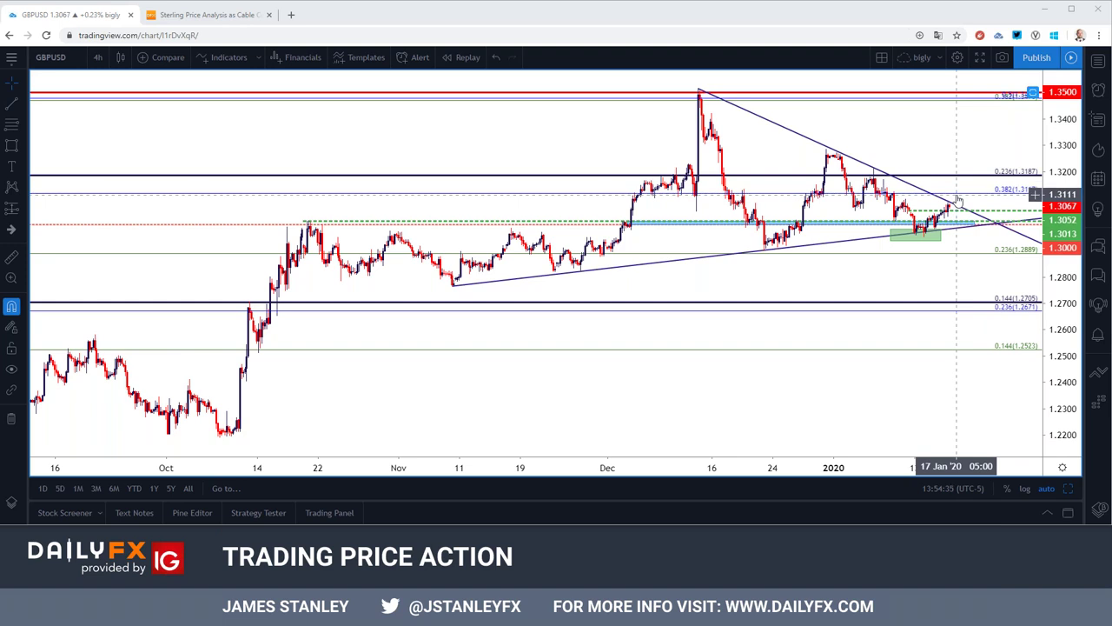
{"action": "scroll", "coordinate": [956, 201], "scroll_direction": "down", "scroll_amount": 2}
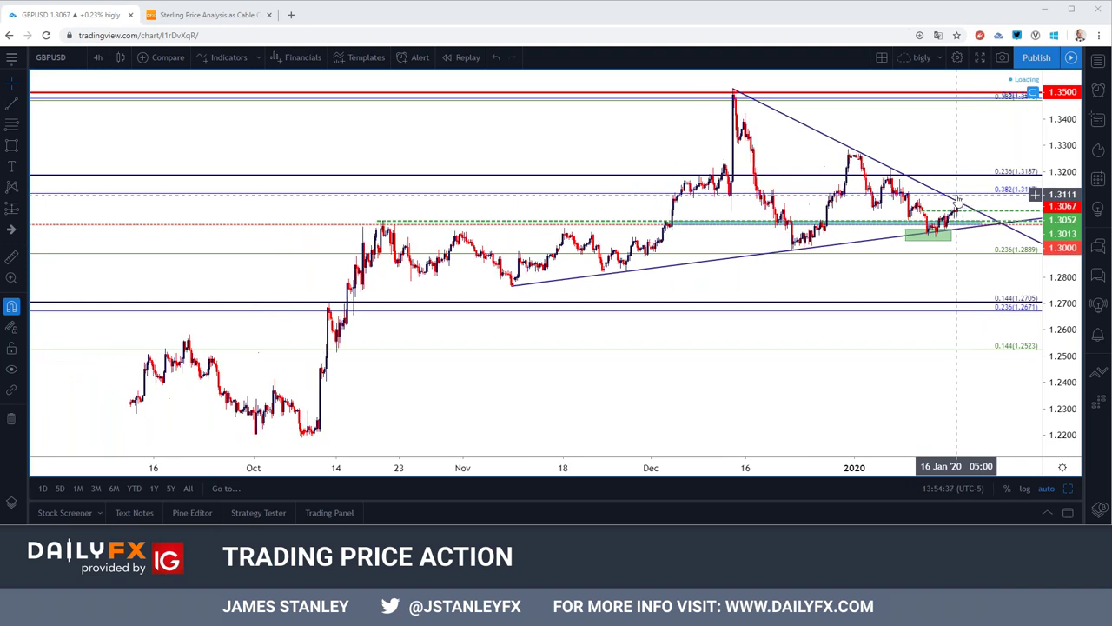
{"action": "left_click_drag", "start_coordinate": [955, 143], "coordinate": [943, 145]}
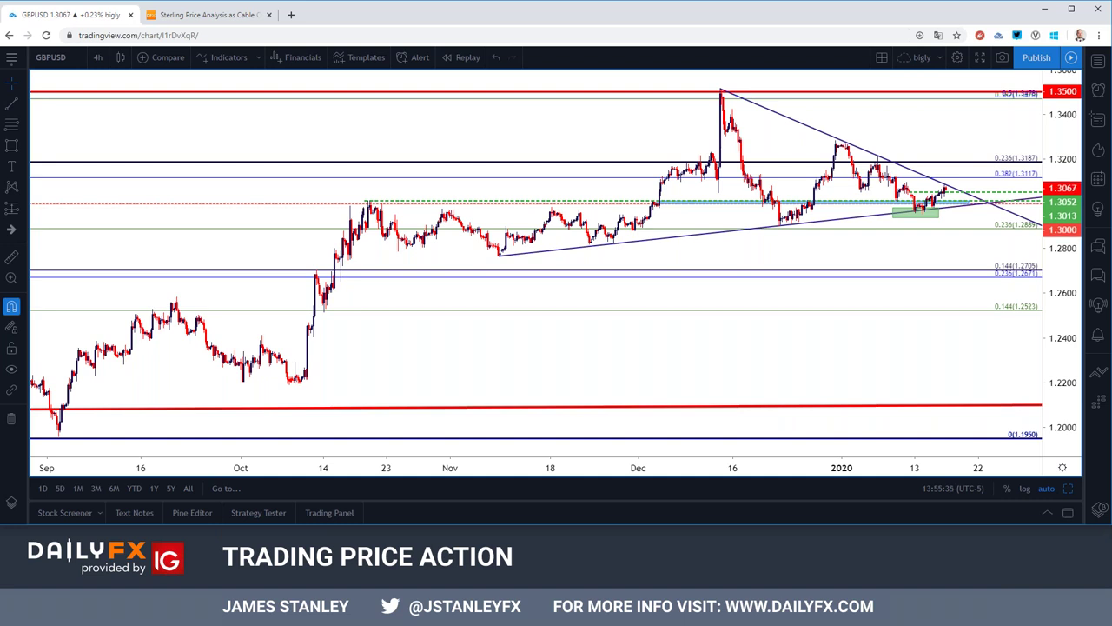
Load the USDCAD chart and examine its long-term trendlines and Fibonacci levels on the weekly timeframe.
{"action": "left_click", "coordinate": [79, 61]}
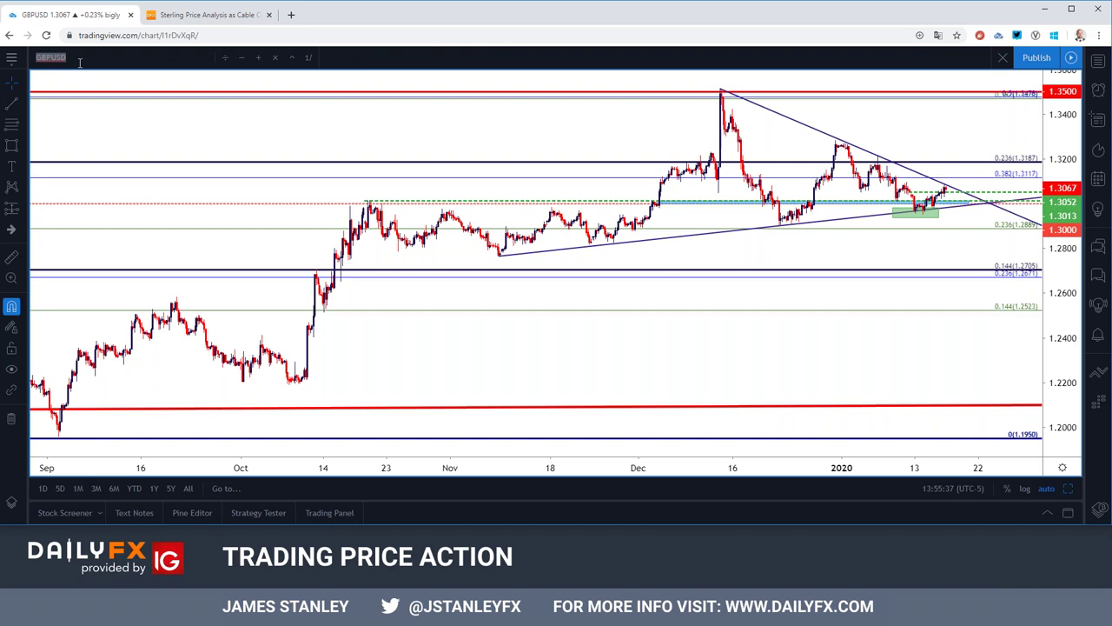
{"action": "type", "text": "USDCAD"}
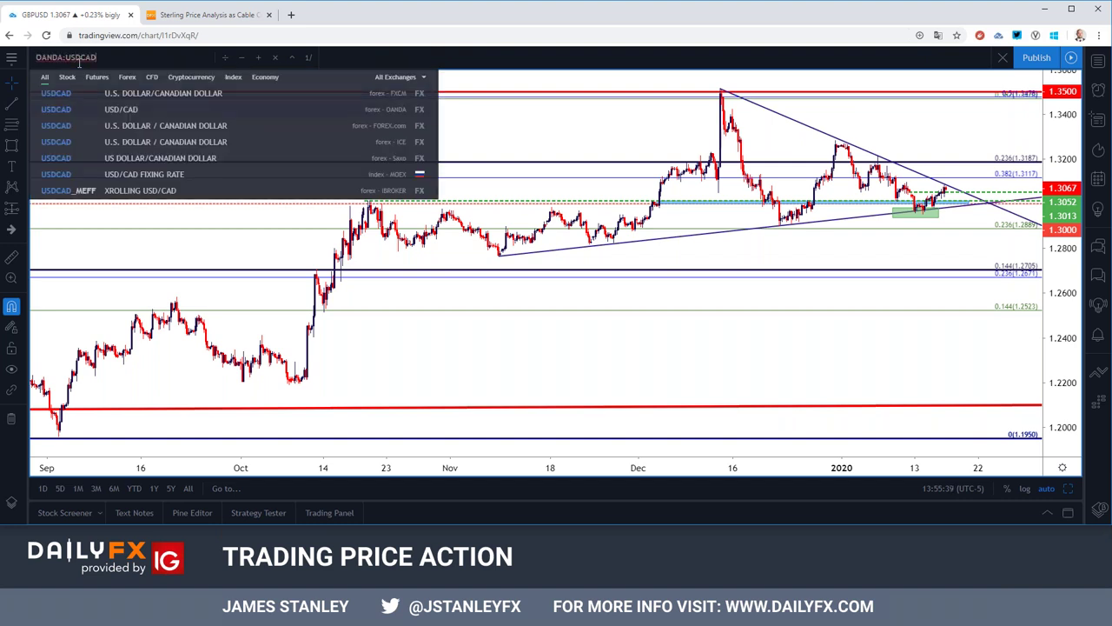
{"action": "key", "text": "Return"}
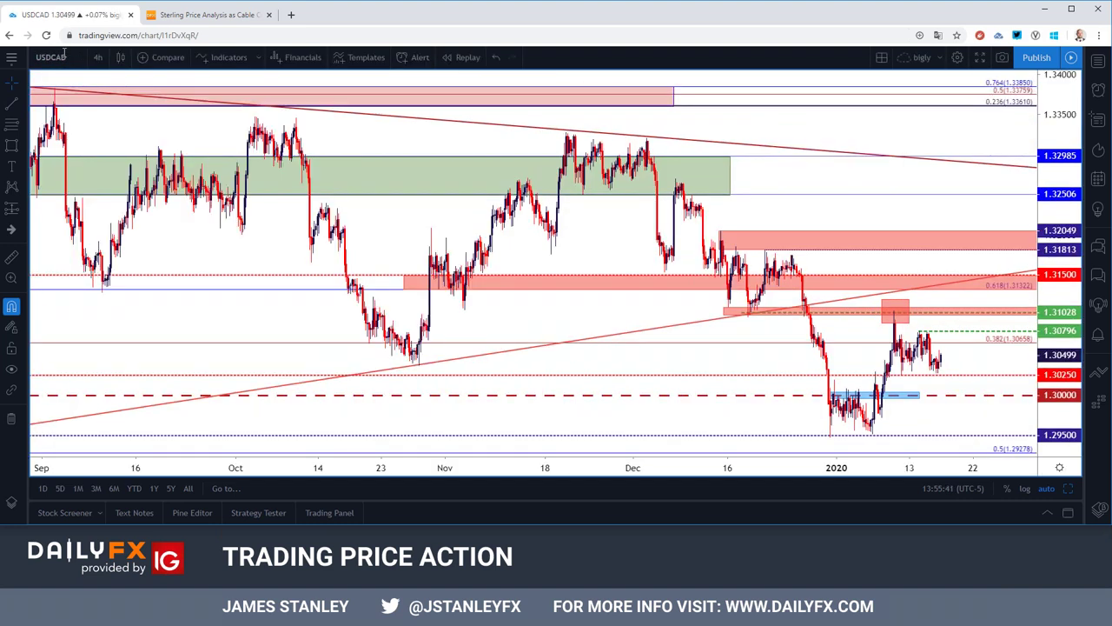
{"action": "left_click", "coordinate": [66, 57]}
{"action": "left_click_drag", "start_coordinate": [66, 57], "coordinate": [69, 57]}
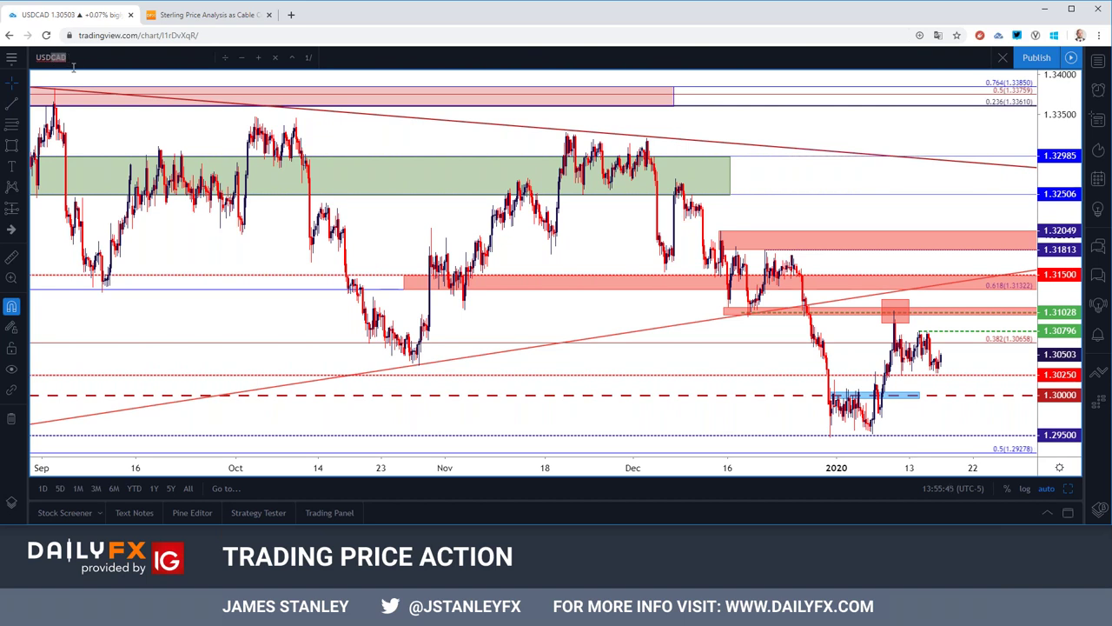
{"action": "left_click", "coordinate": [99, 57]}
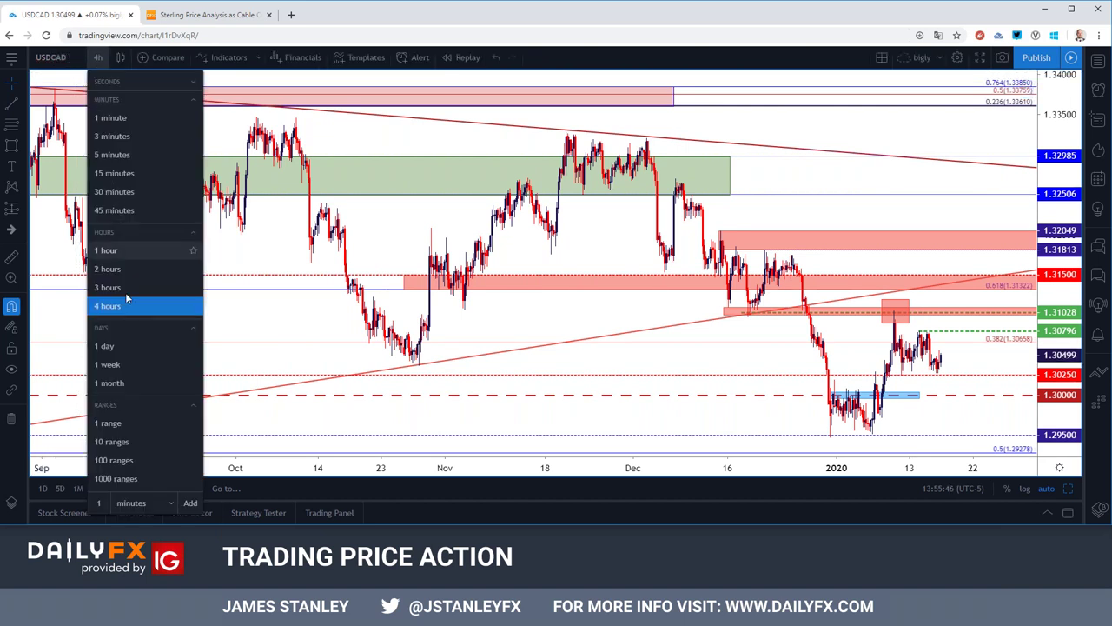
{"action": "left_click", "coordinate": [122, 364]}
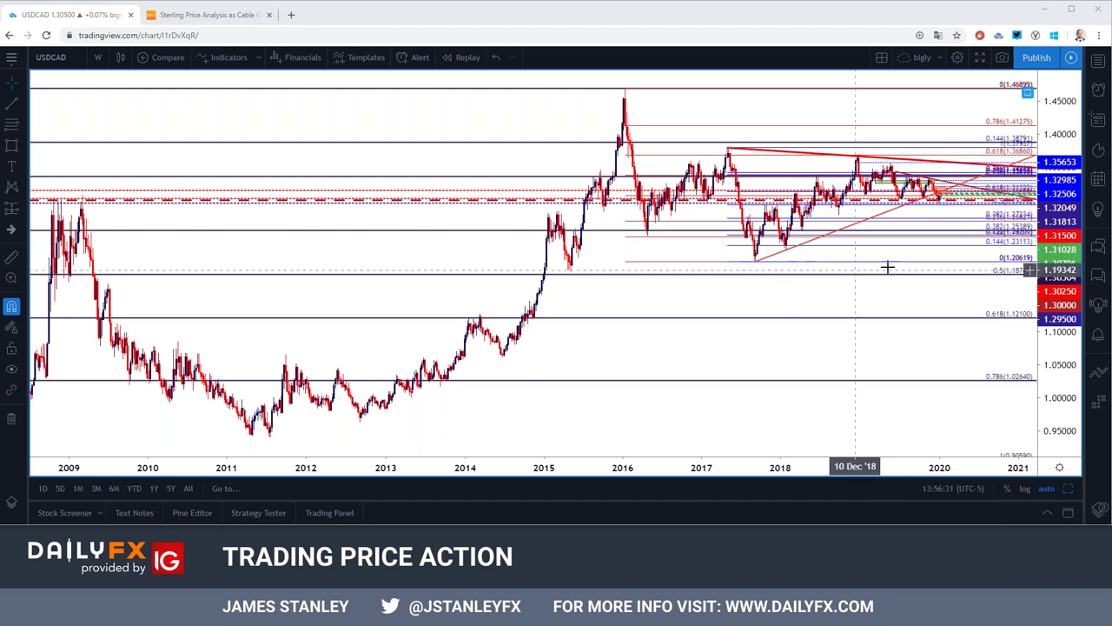
{"action": "scroll", "coordinate": [884, 269], "scroll_direction": "up", "scroll_amount": 5}
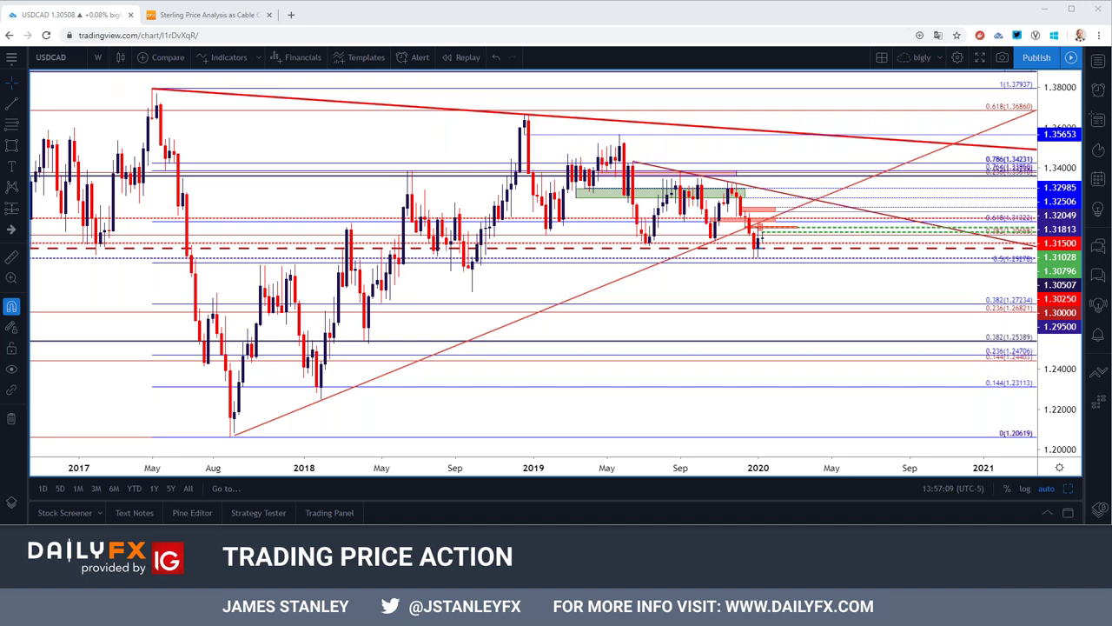
Switch USDCAD to the four-hour timeframe and examine the red resistance zones and the blue zone at 1.30000.
{"action": "left_click", "coordinate": [98, 57]}
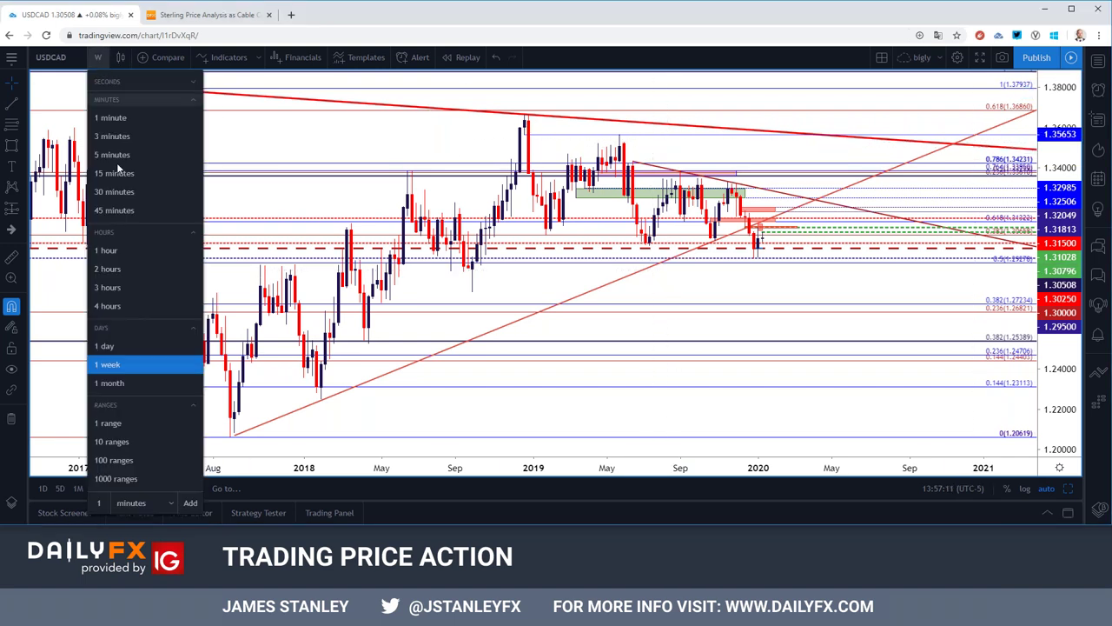
{"action": "left_click", "coordinate": [139, 304]}
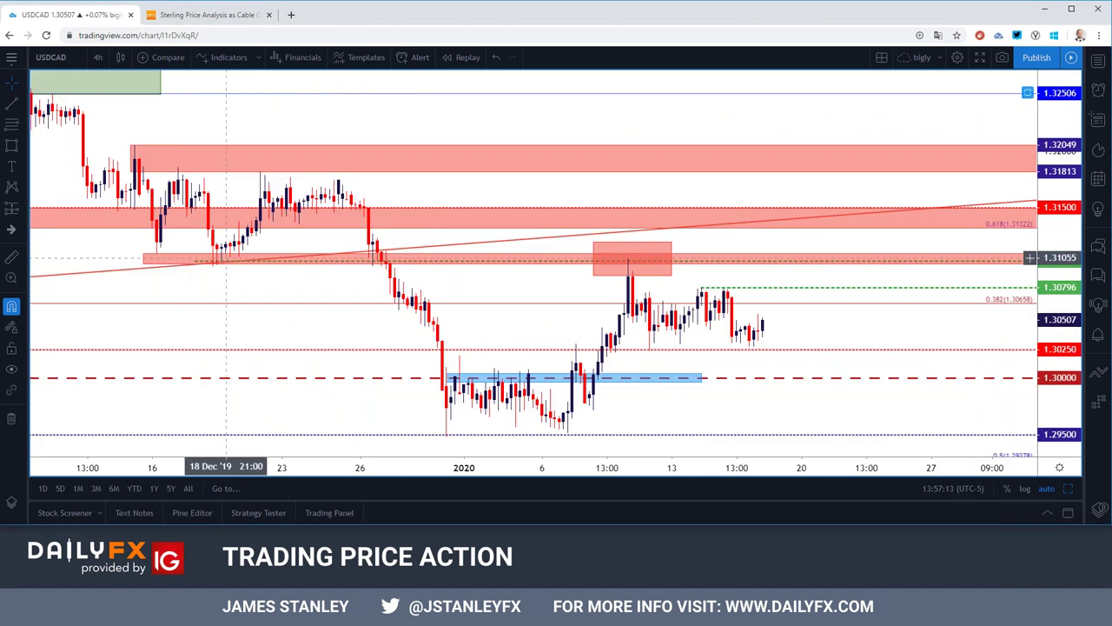
{"action": "scroll", "coordinate": [226, 257], "scroll_direction": "down", "scroll_amount": 2}
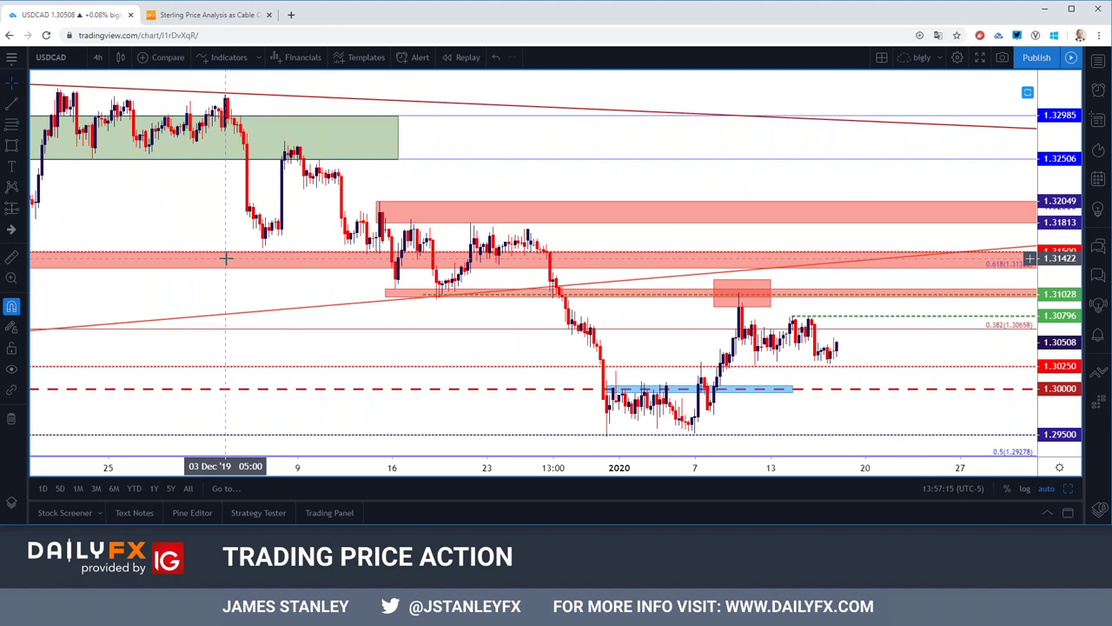
{"action": "scroll", "coordinate": [226, 257], "scroll_direction": "down", "scroll_amount": 1}
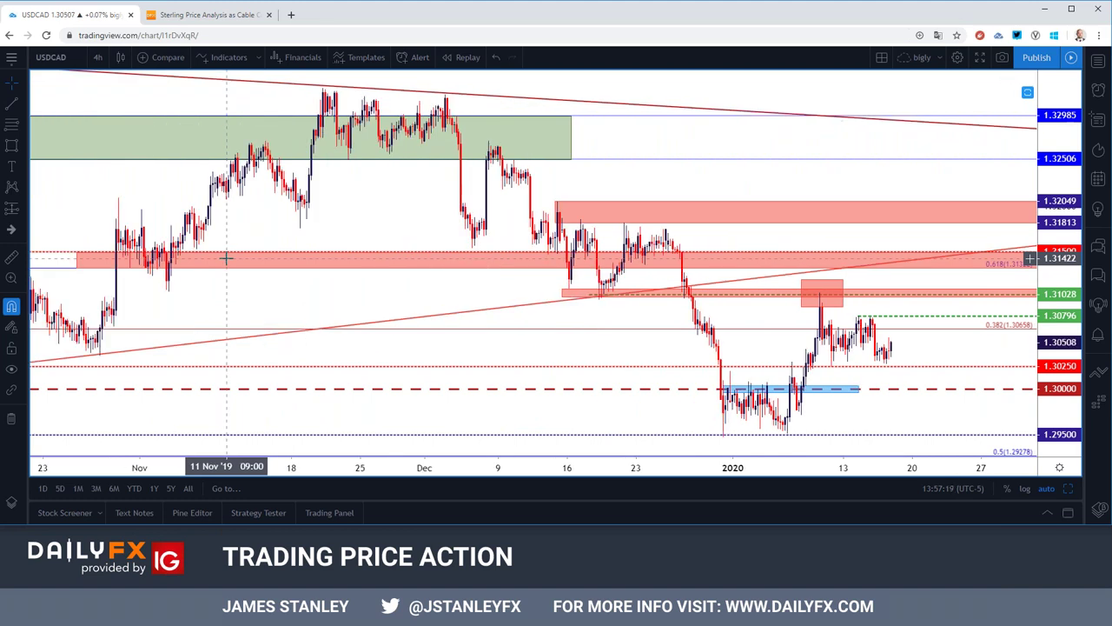
{"action": "scroll", "coordinate": [226, 258], "scroll_direction": "down", "scroll_amount": 1}
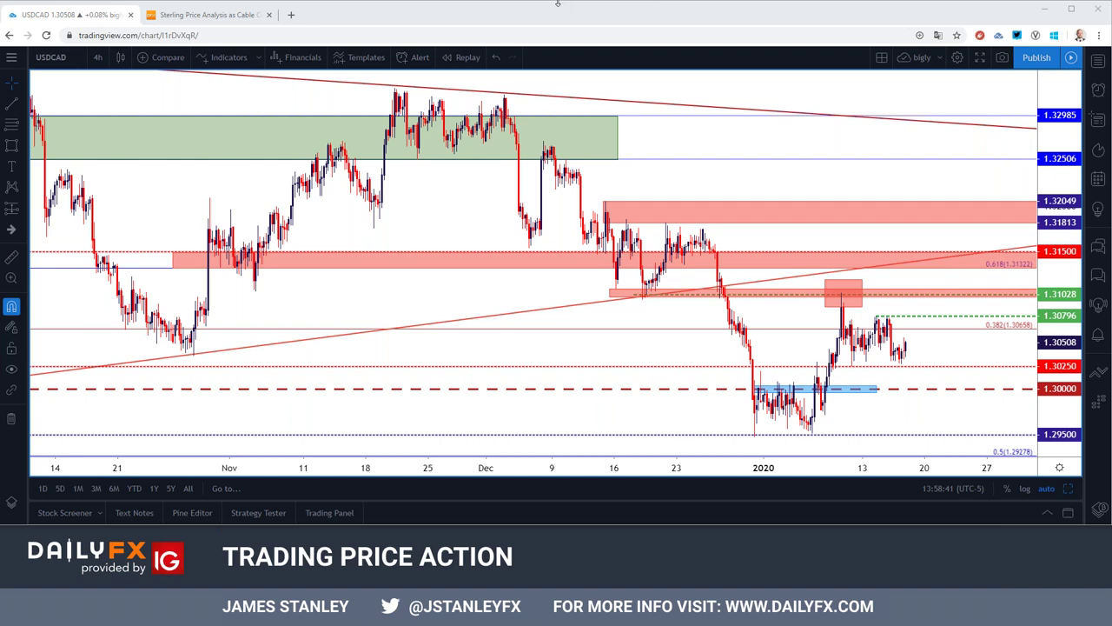
Load the SPX chart and examine four-hour price action inside the rising wedge drawn from December.
{"action": "left_click", "coordinate": [69, 54]}
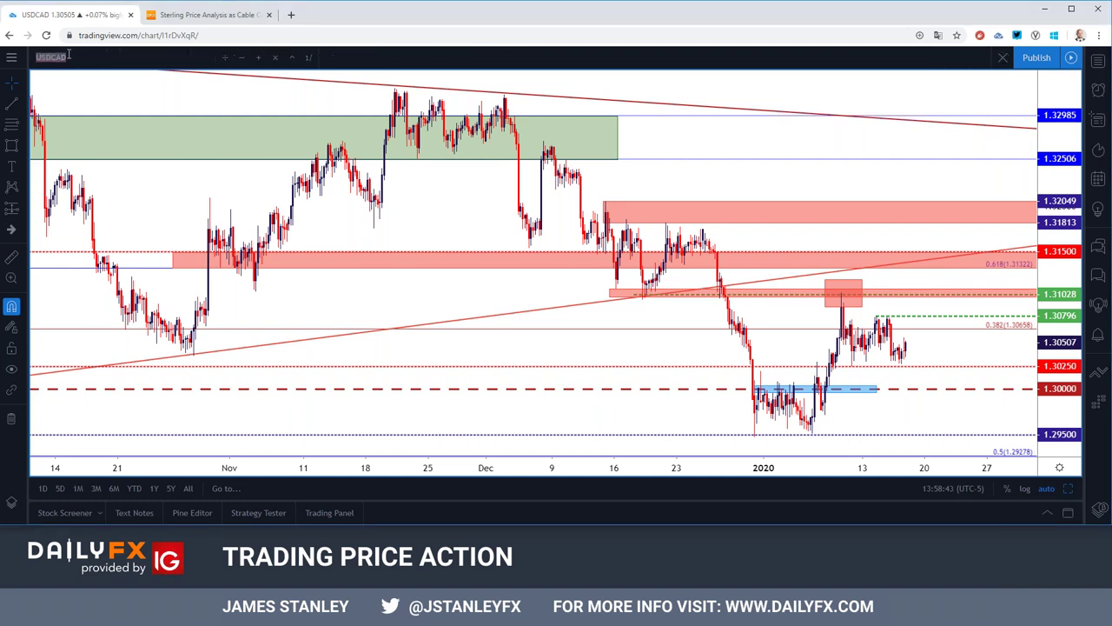
{"action": "key", "text": "Escape"}
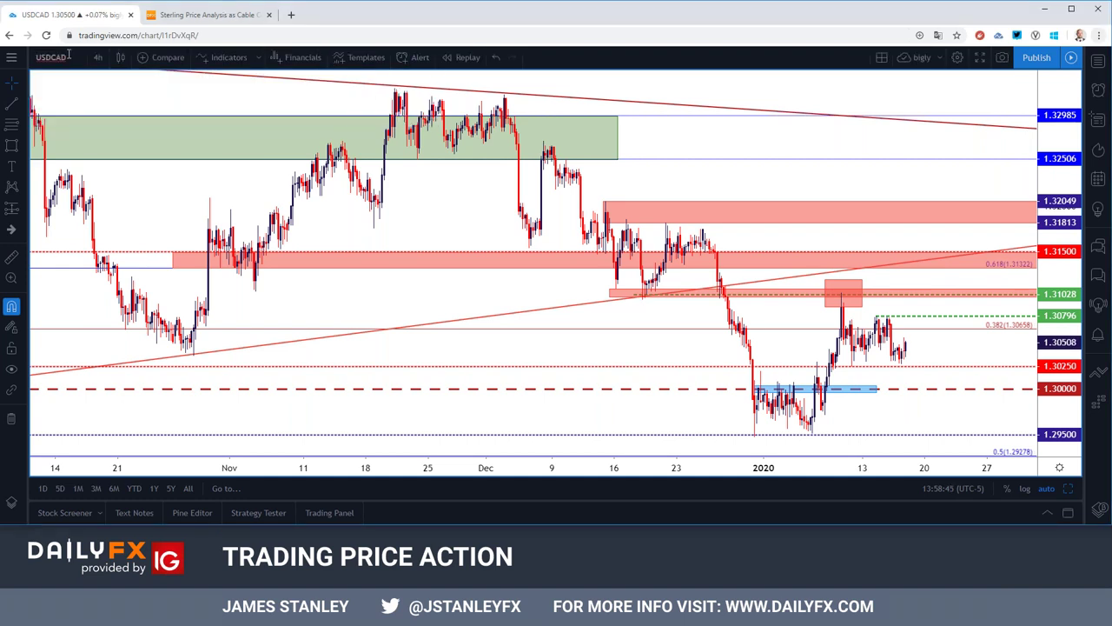
{"action": "left_click", "coordinate": [69, 55]}
{"action": "type", "text": "SPX"}
{"action": "key", "text": "Home"}
{"action": "type", "text": "TVC:"}
{"action": "key", "text": "Return"}
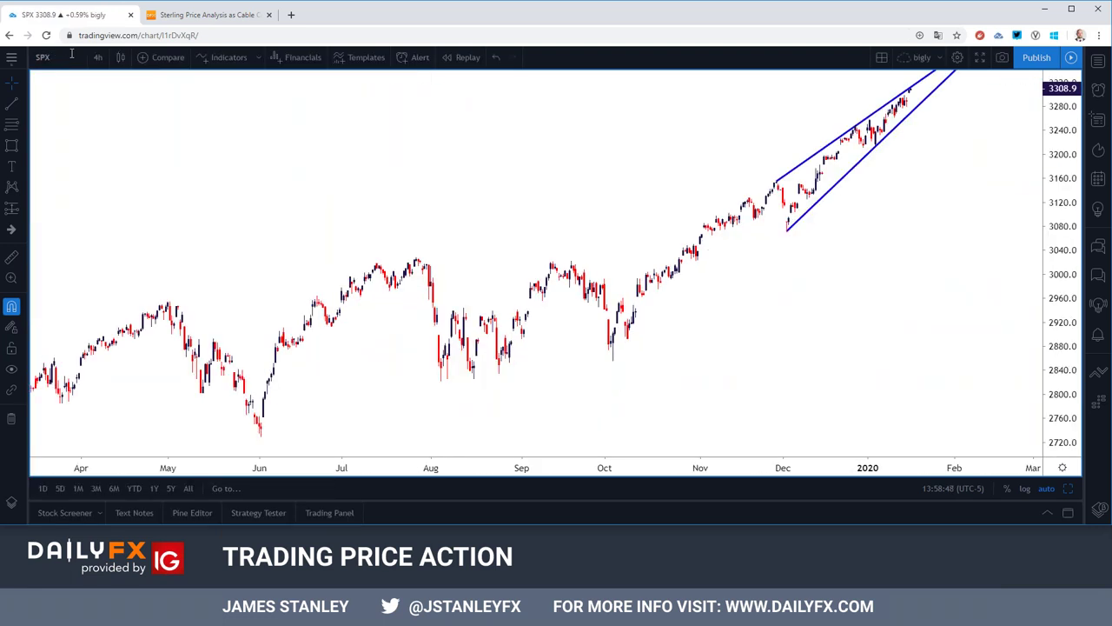
{"action": "scroll", "coordinate": [442, 192], "scroll_direction": "up", "scroll_amount": 3}
{"action": "scroll", "coordinate": [441, 191], "scroll_direction": "up", "scroll_amount": 1}
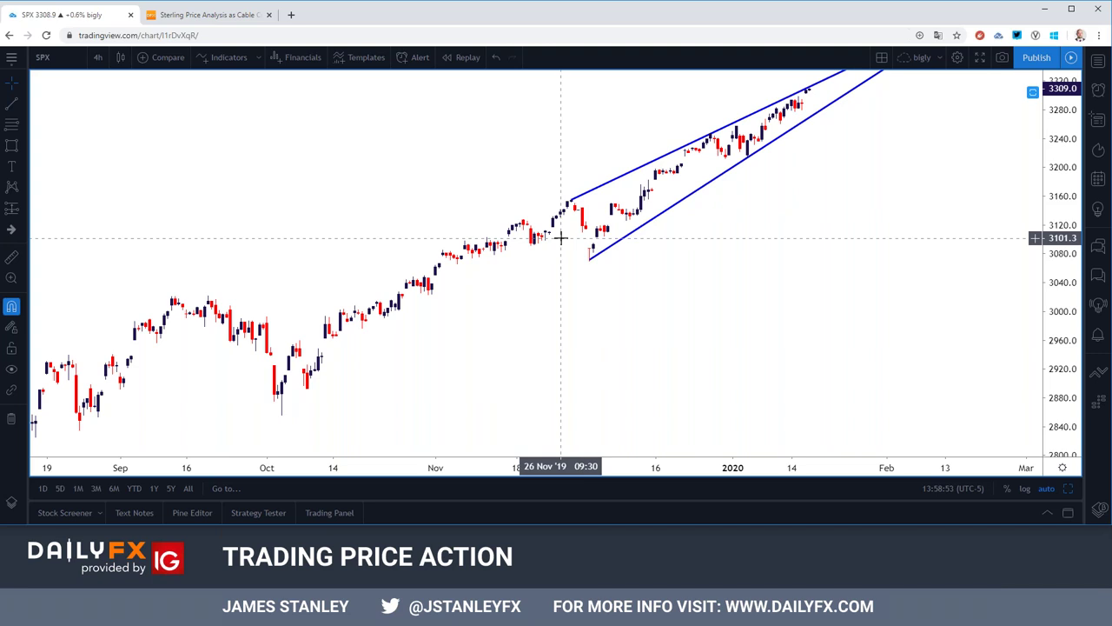
{"action": "scroll", "coordinate": [561, 237], "scroll_direction": "down", "scroll_amount": 1}
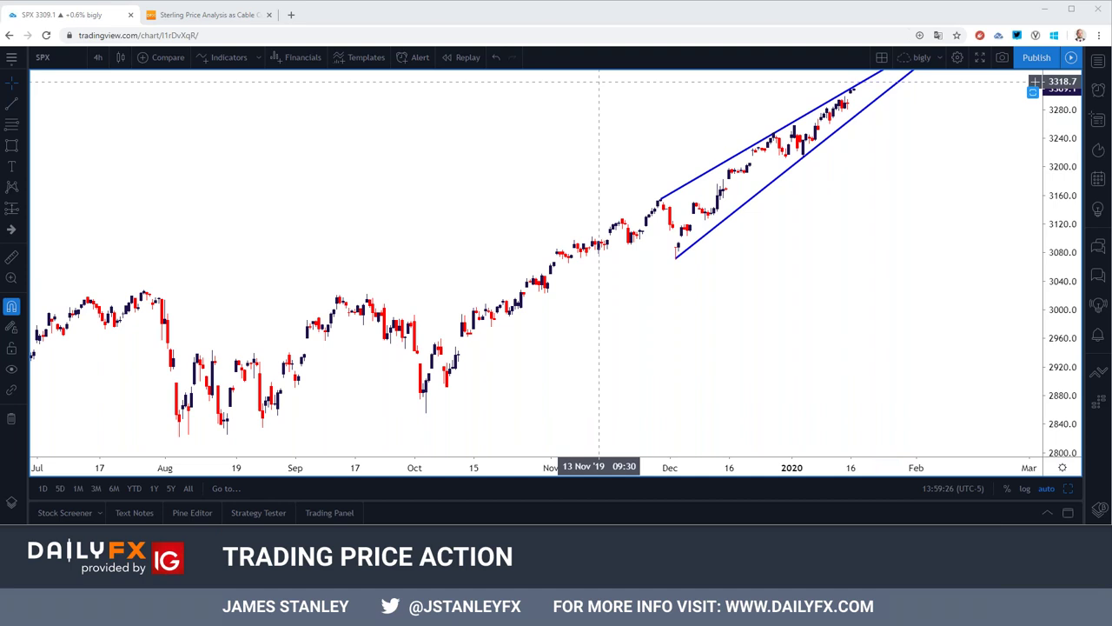
Load the EURCHF chart from the FX_IDC feed in place of SPX.
{"action": "left_click", "coordinate": [58, 58]}
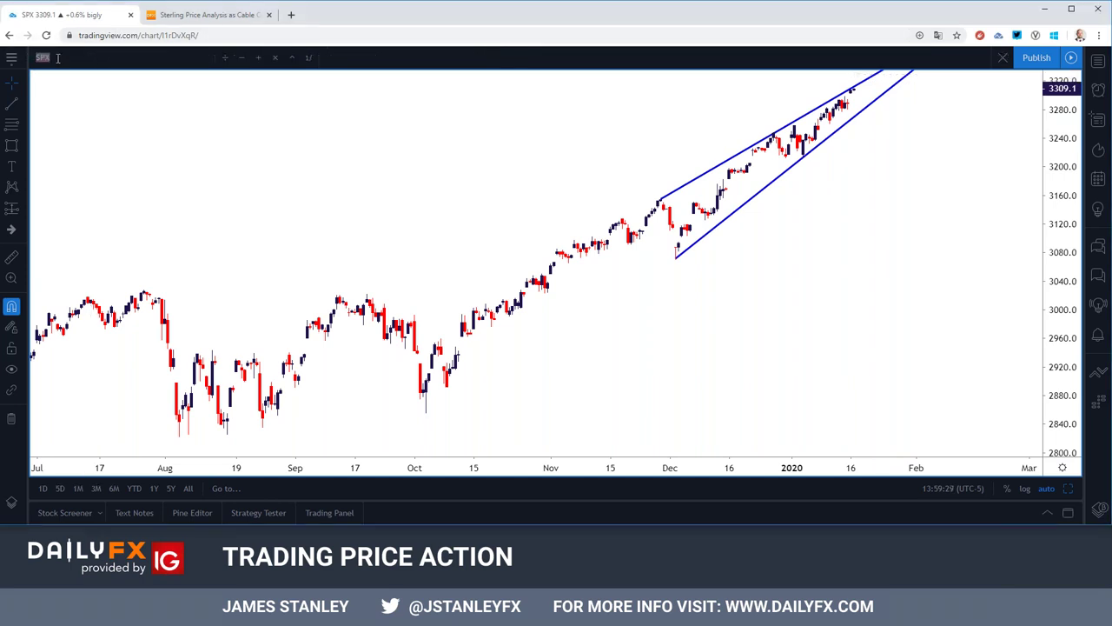
{"action": "type", "text": "EURCHF"}
{"action": "key", "text": "Home"}
{"action": "type", "text": "FX_IDC:"}
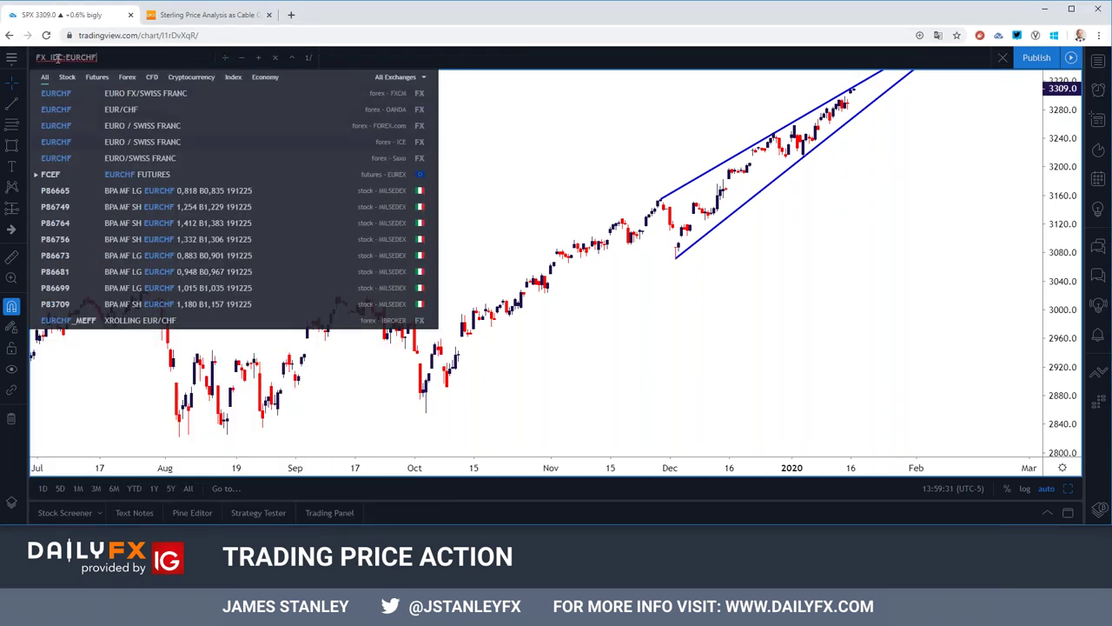
{"action": "key", "text": "Return"}
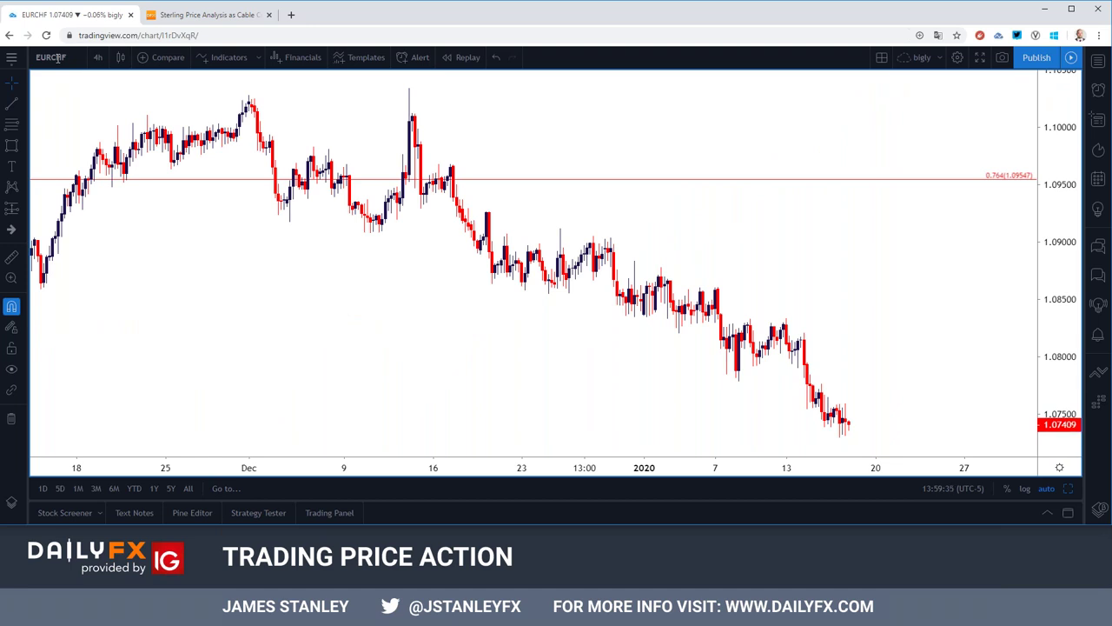
Examine EURCHF on the daily and weekly timeframes against its rising parallel trendlines and Fibonacci retracement levels.
{"action": "left_click", "coordinate": [97, 58]}
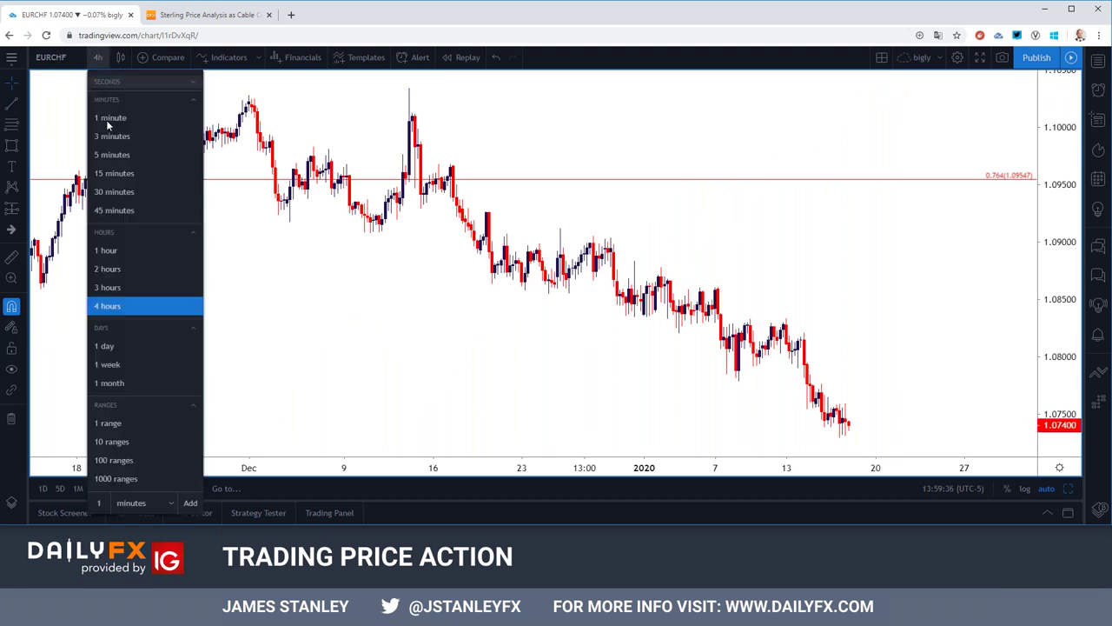
{"action": "left_click", "coordinate": [123, 348]}
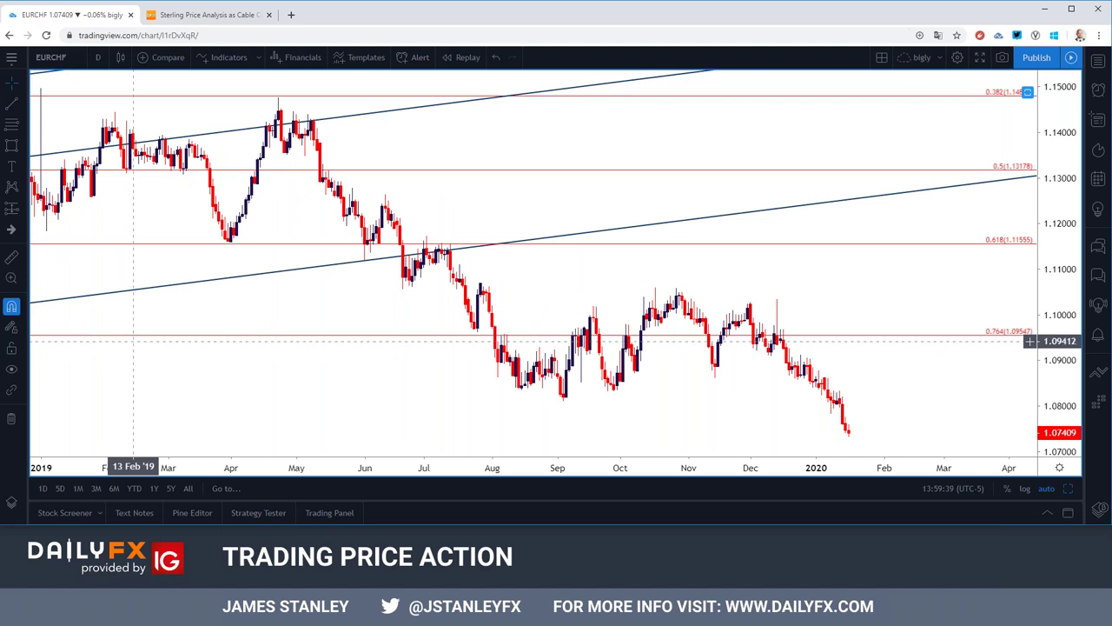
{"action": "left_click", "coordinate": [97, 57]}
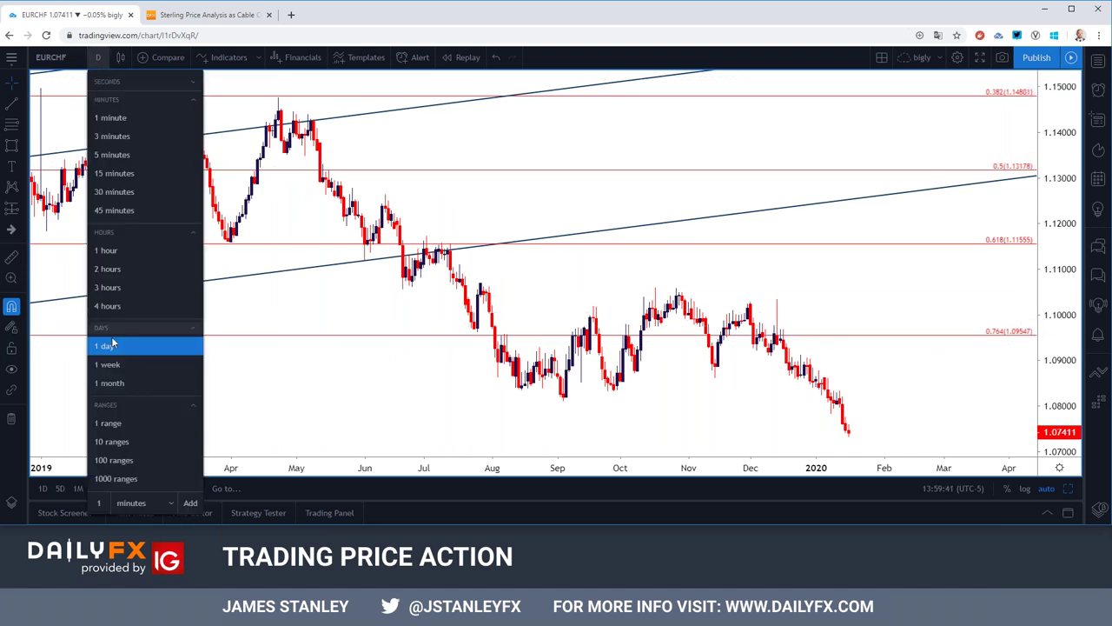
{"action": "left_click", "coordinate": [110, 365]}
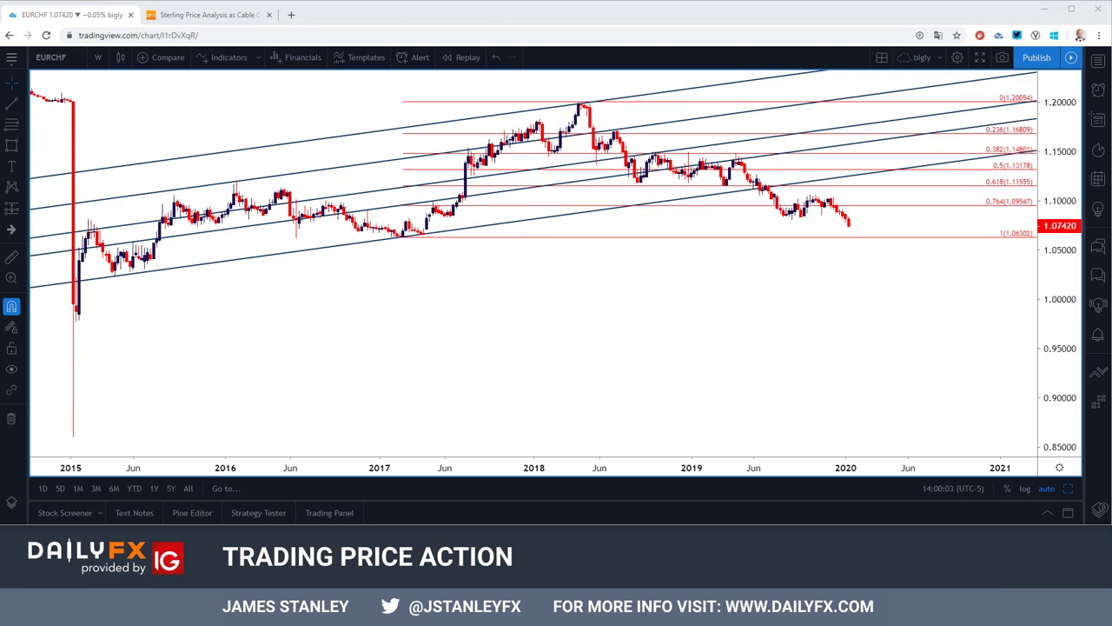
Load the USDCAD chart from the FX_IDC feed in place of EURCHF.
{"action": "left_click", "coordinate": [72, 58]}
{"action": "type", "text": "USDCAD"}
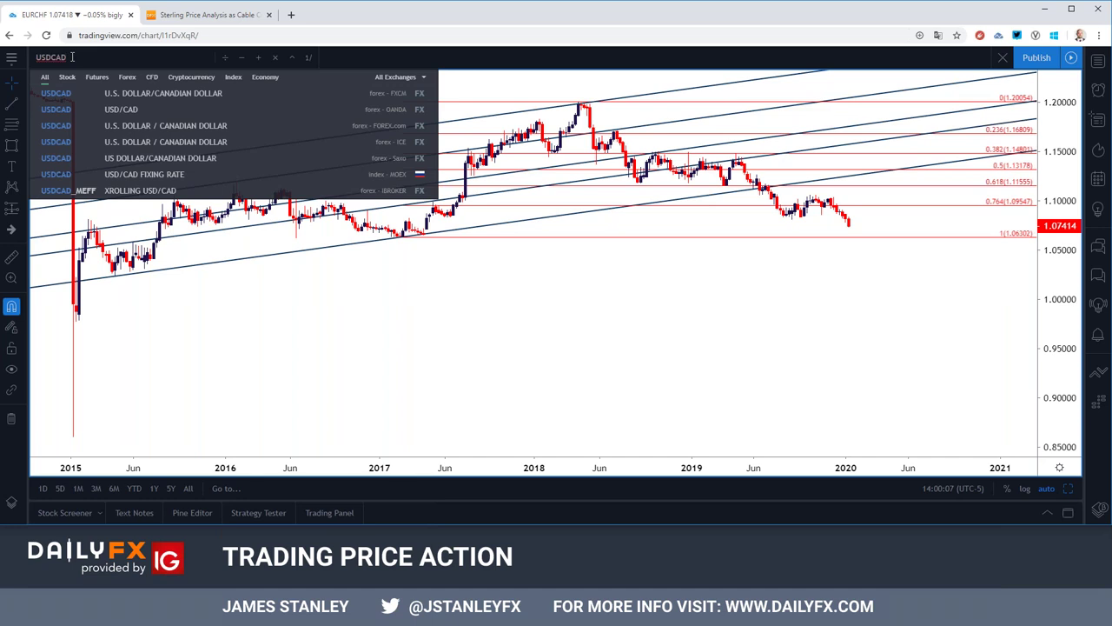
{"action": "key", "text": "Home"}
{"action": "type", "text": "FOREXCOM:"}
{"action": "key", "text": "Return"}
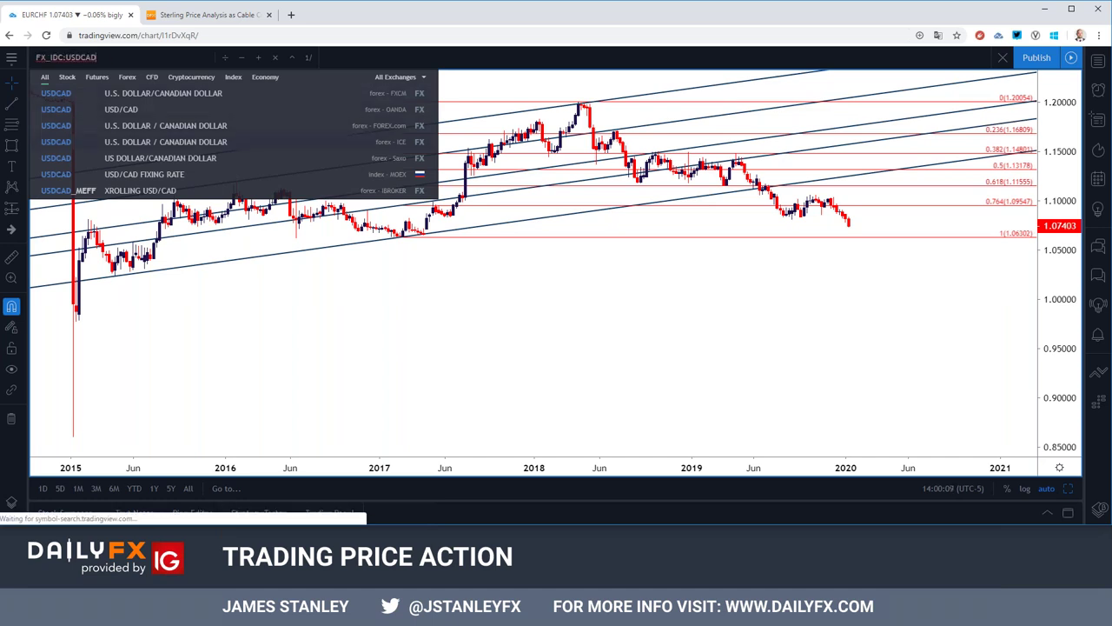